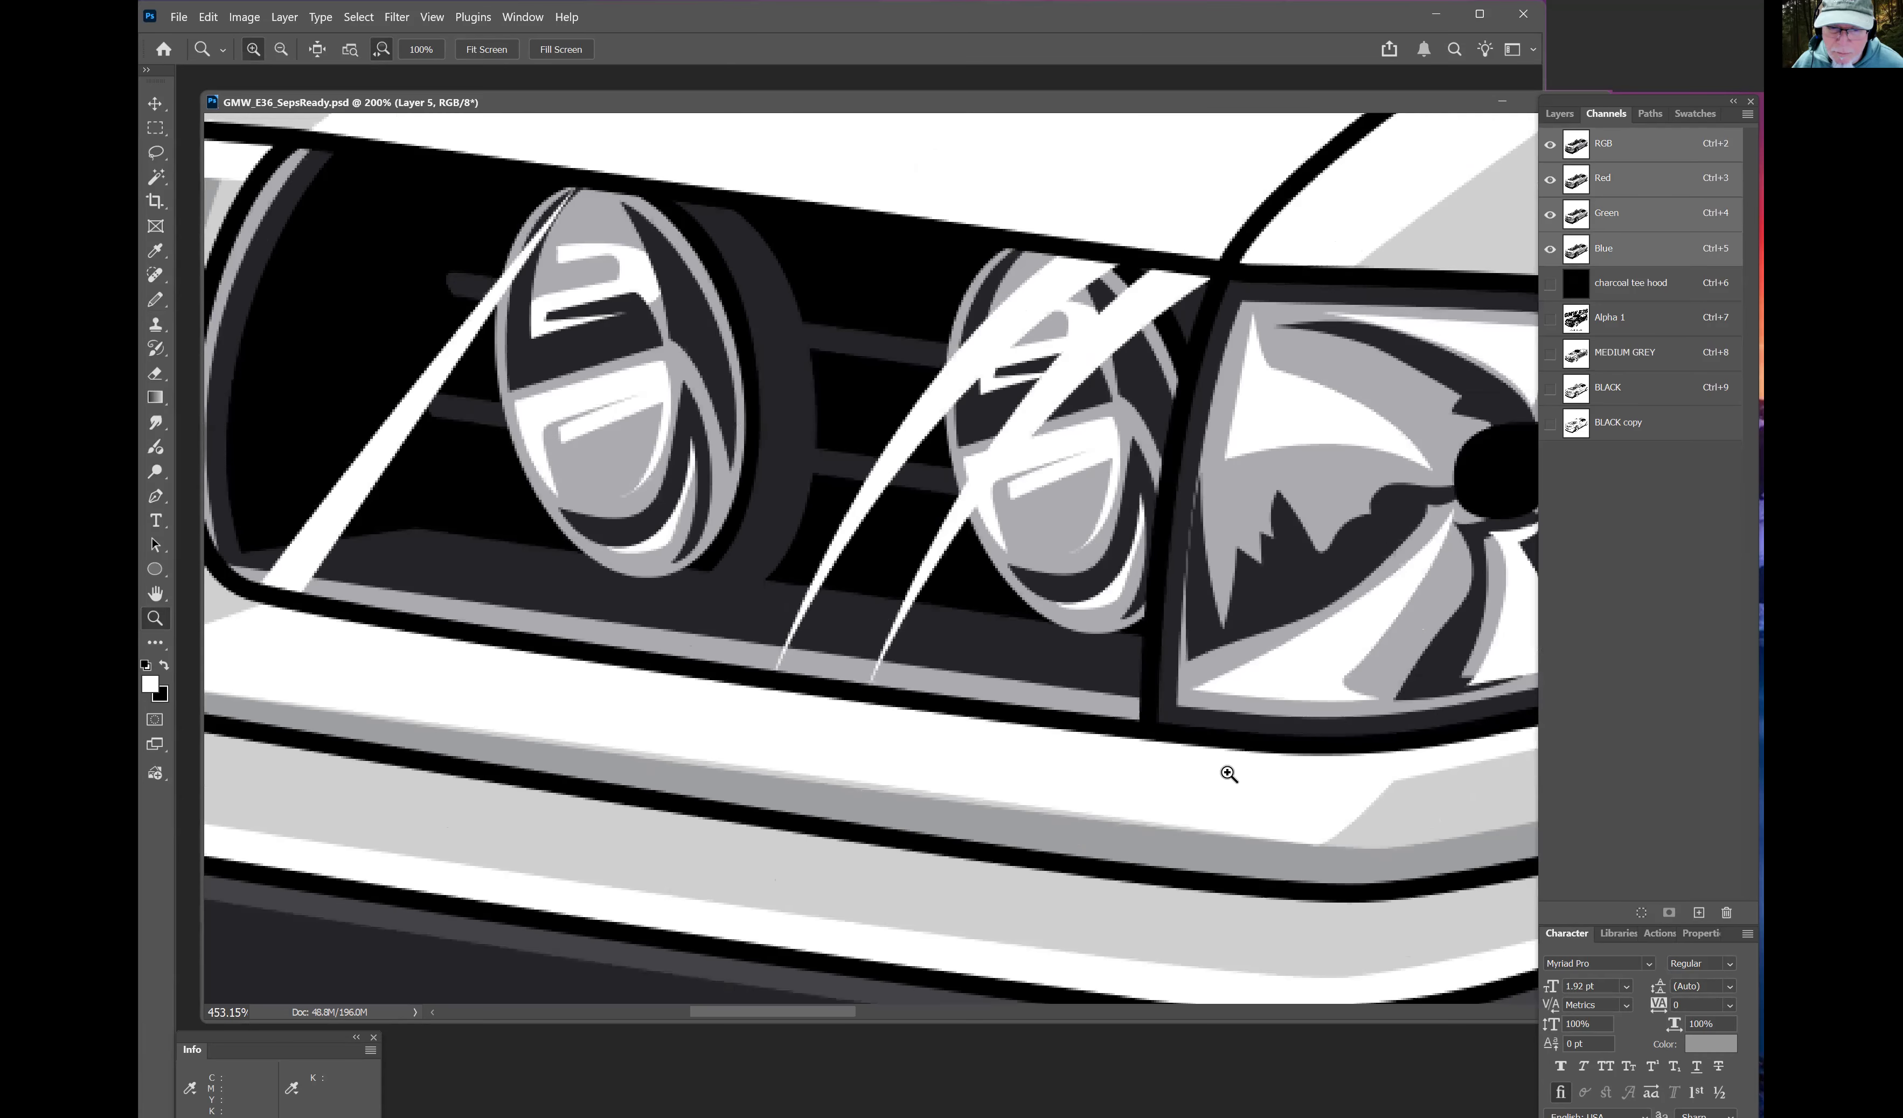
Step: Examine the composite artwork around the front headlight, bumper and grille, and across the whole car
{"action": "left_click", "coordinate": [1253, 775]}
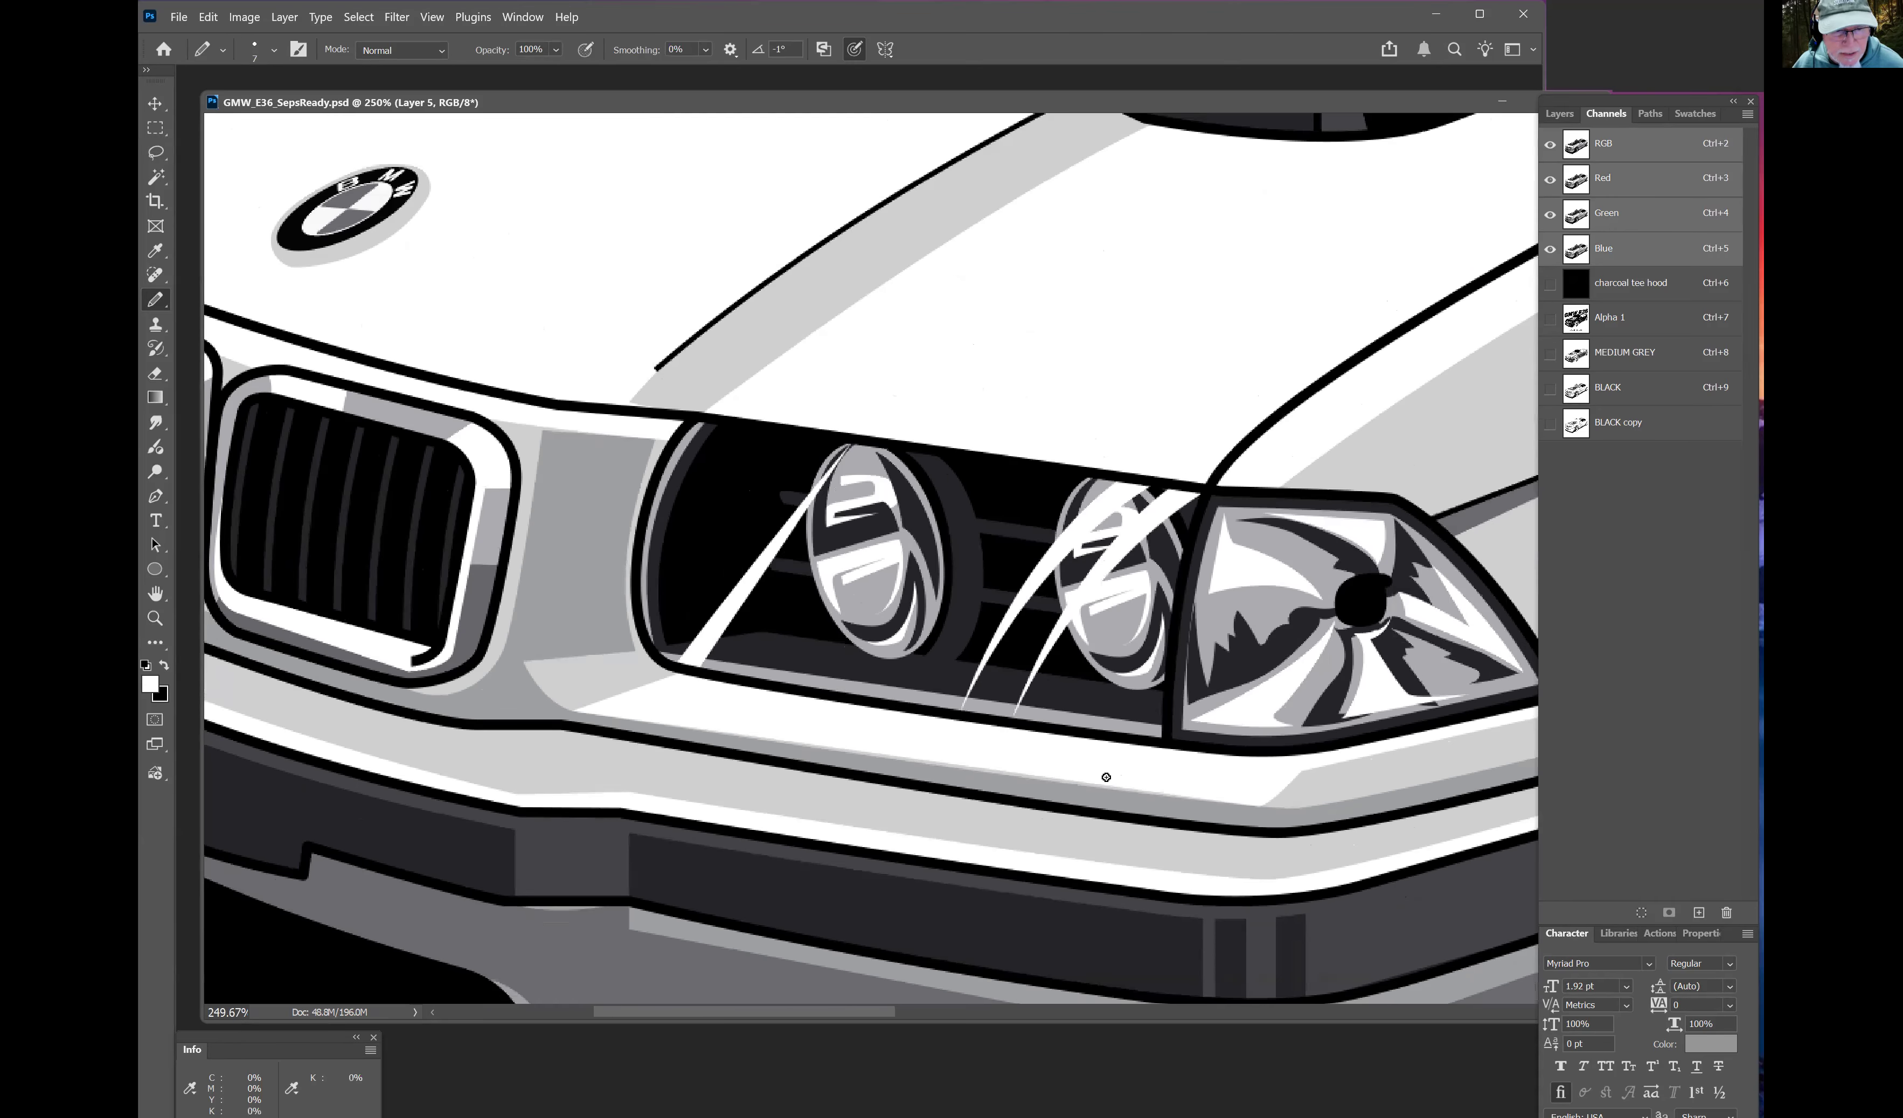
{"action": "key", "text": "z"}
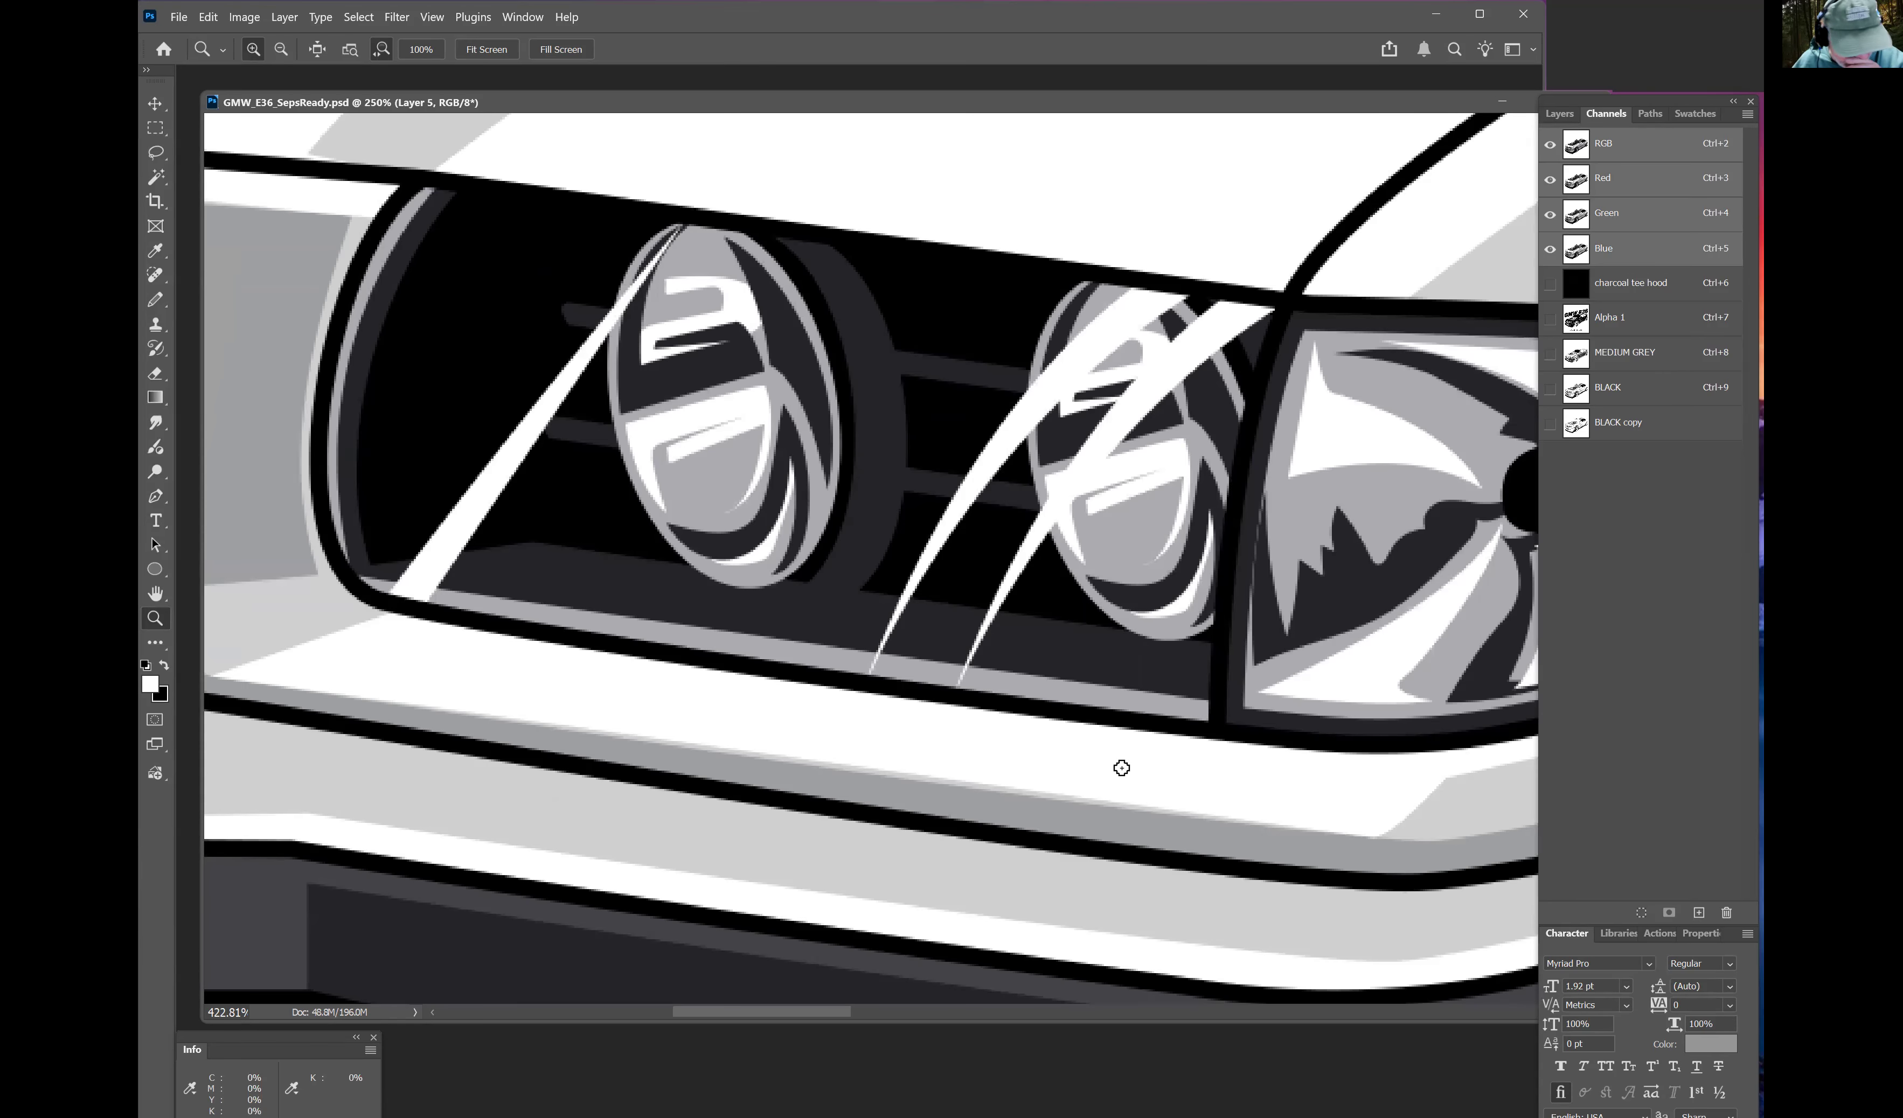
{"action": "key", "text": "b"}
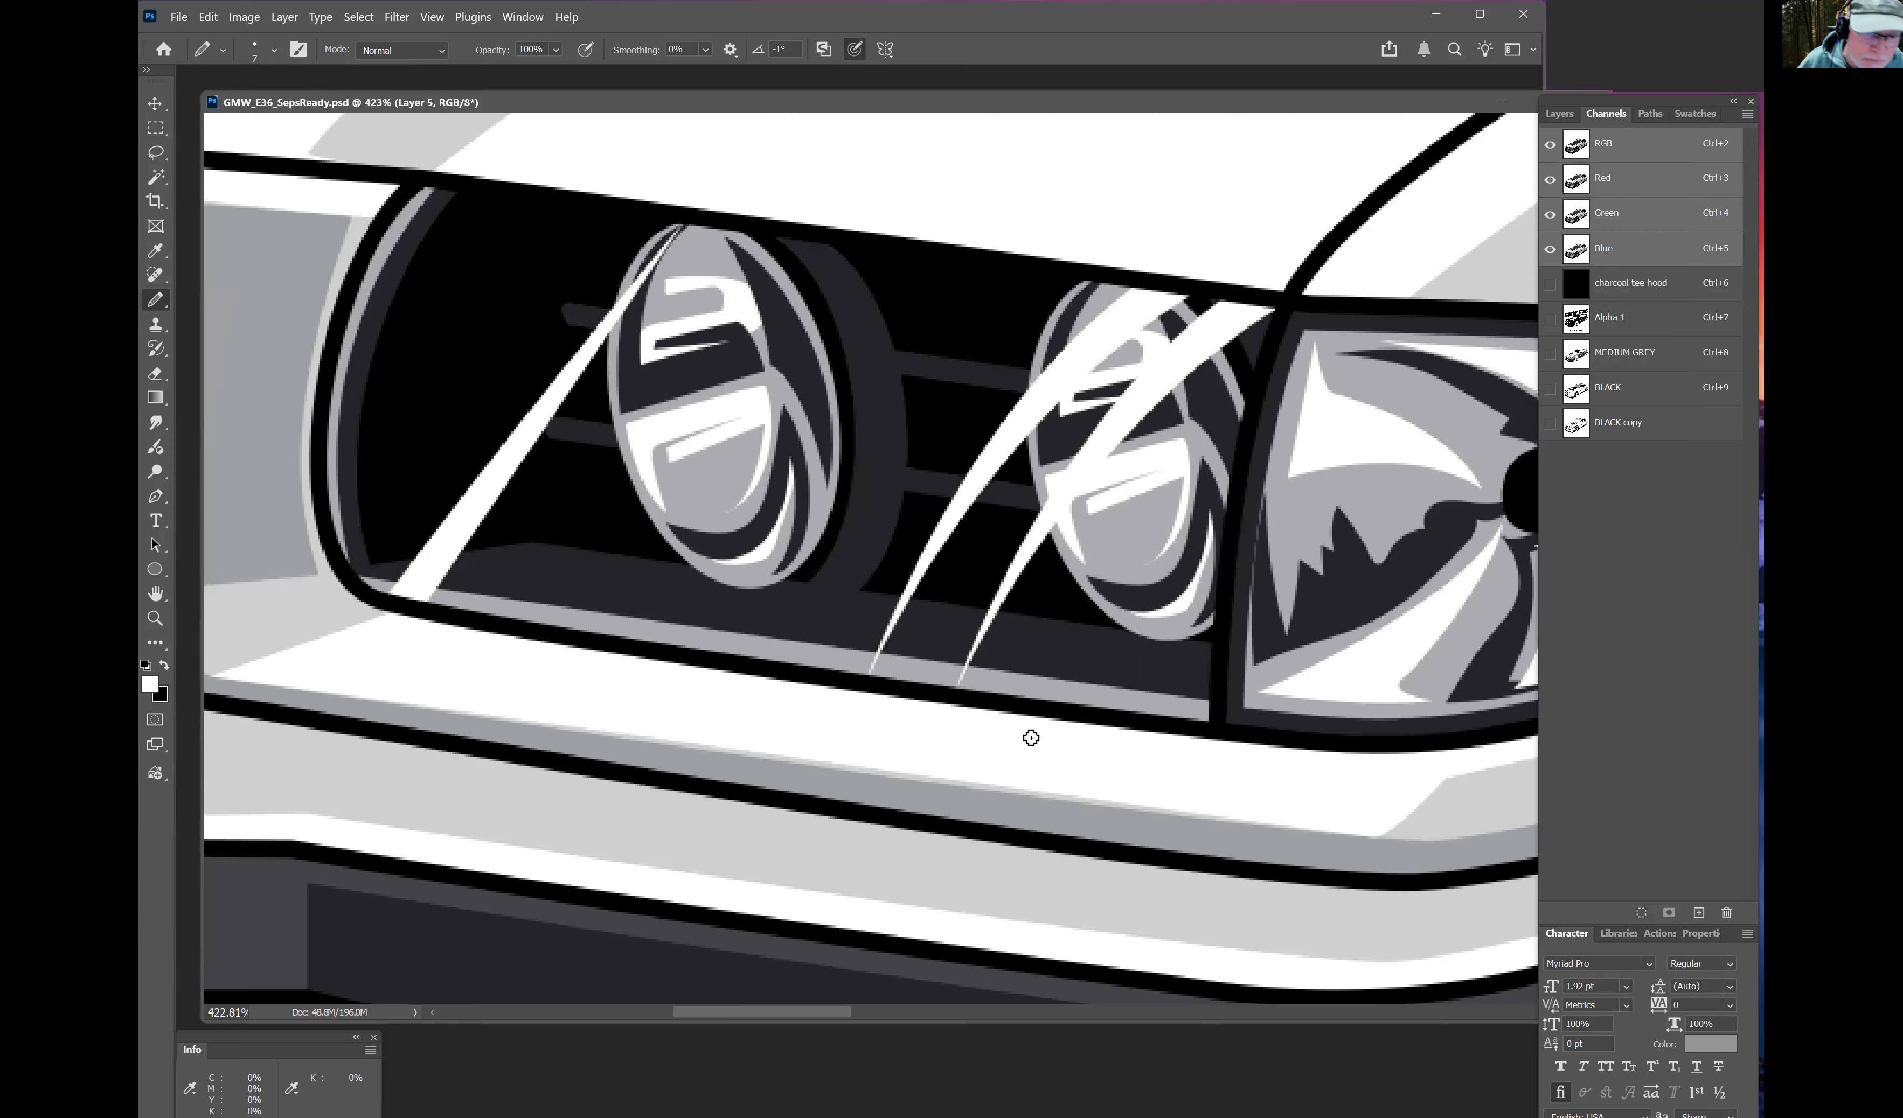
{"action": "scroll", "coordinate": [860, 790], "scroll_direction": "left", "scroll_amount": 3}
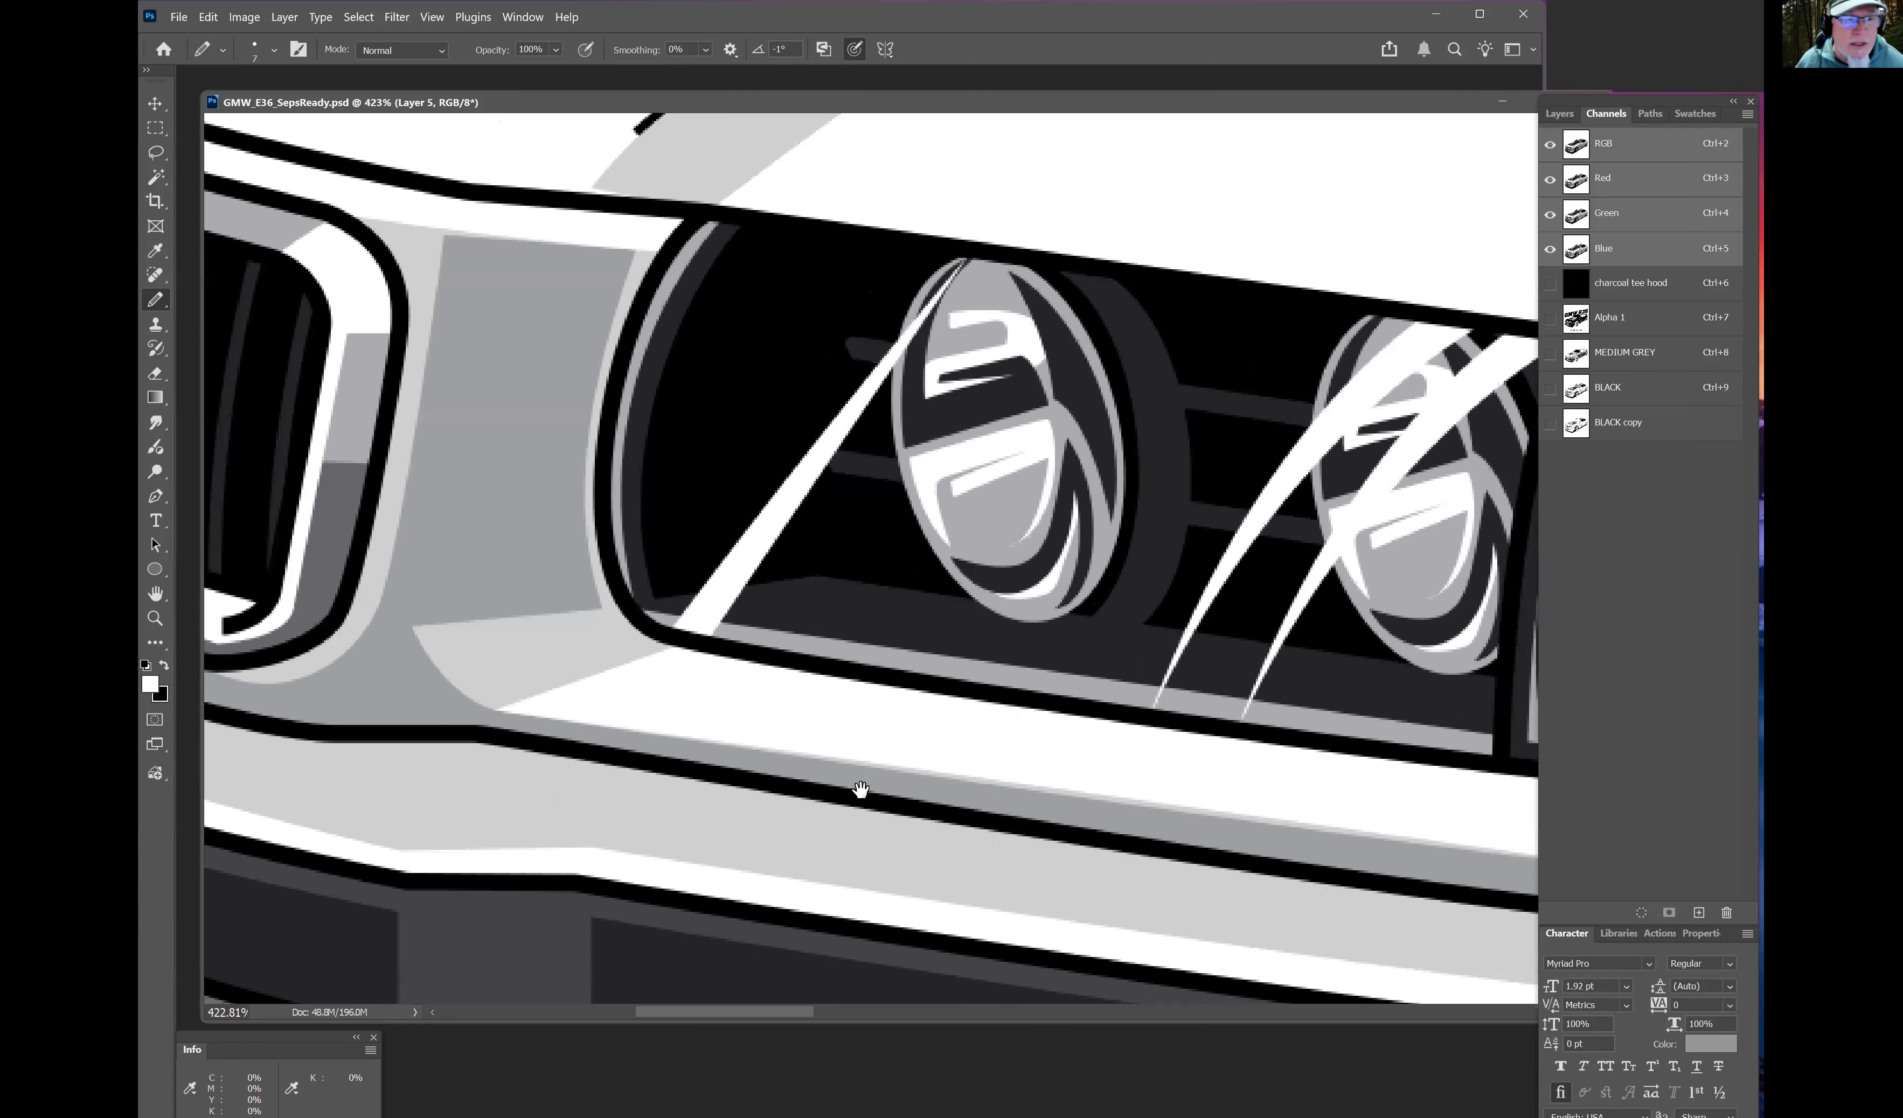
{"action": "scroll", "coordinate": [817, 759], "scroll_direction": "up", "scroll_amount": 2}
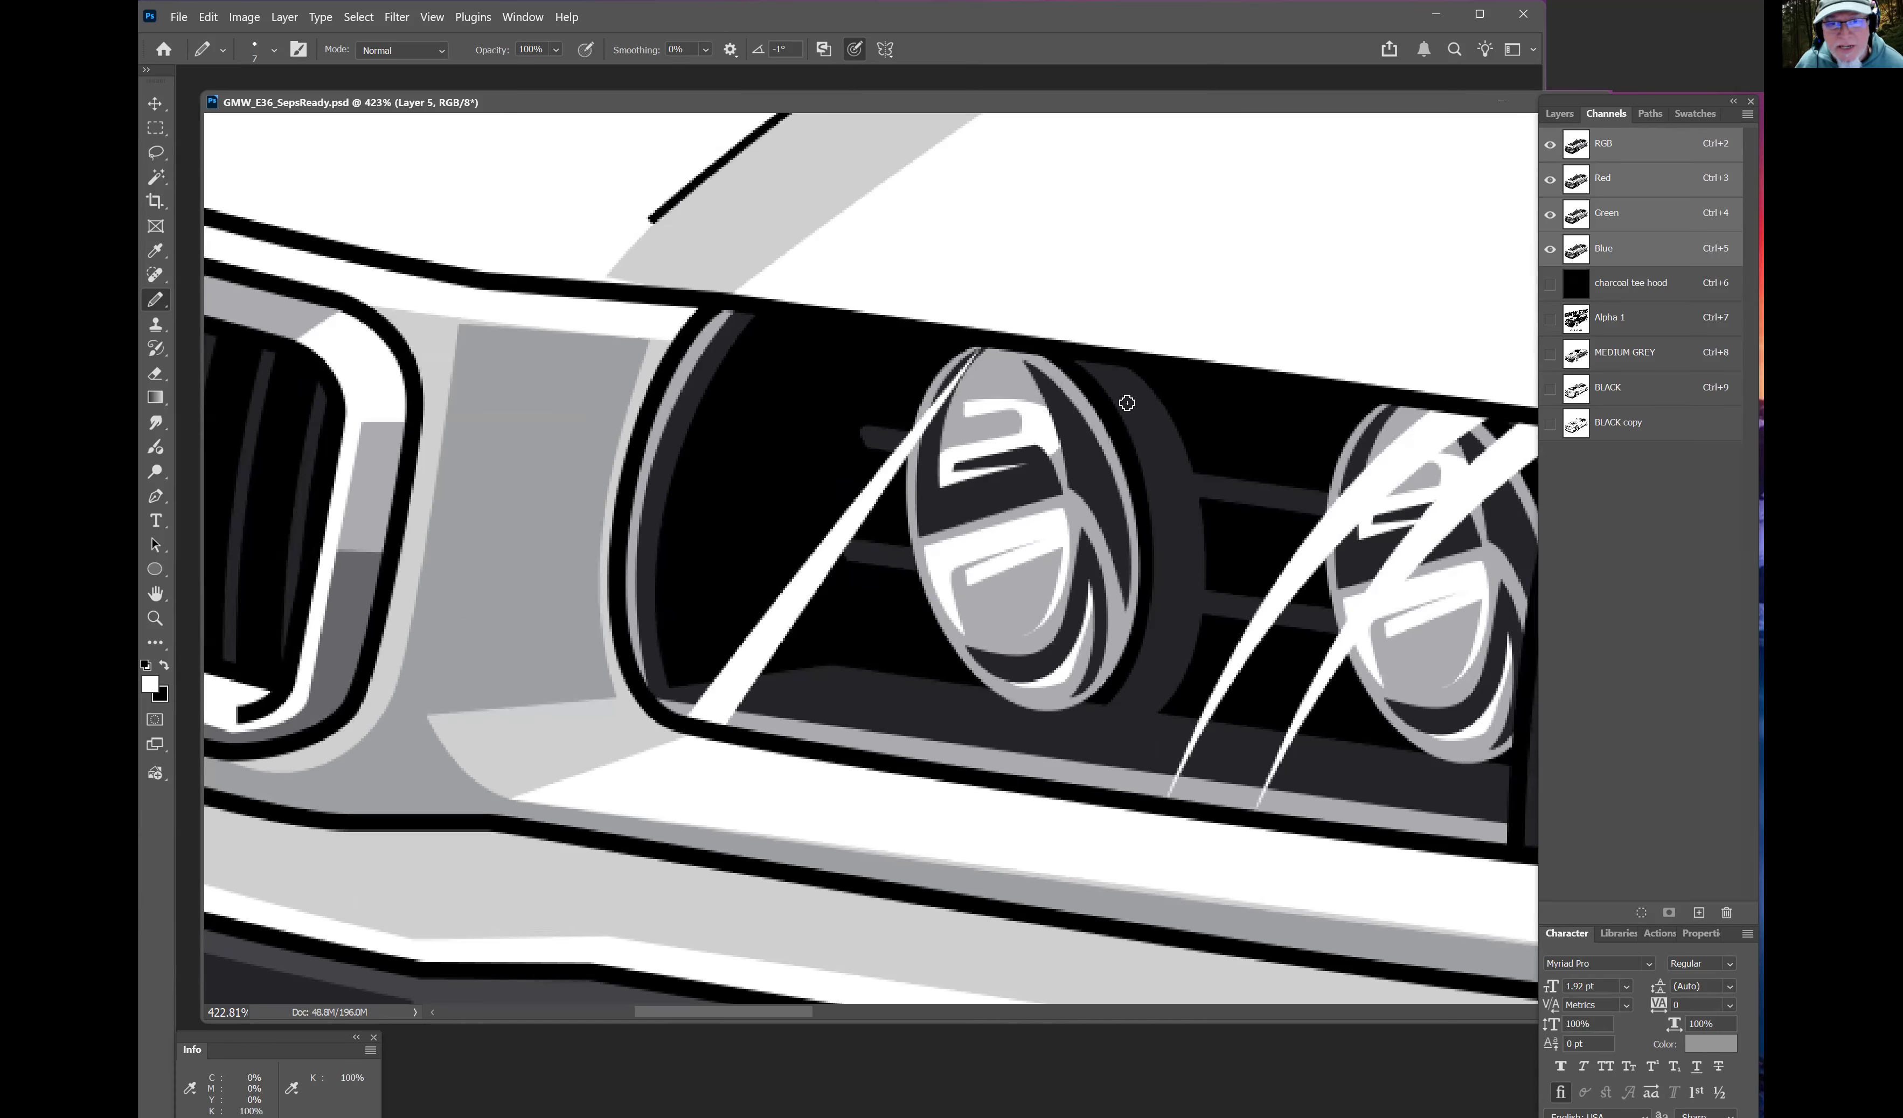
{"action": "key", "text": "z"}
{"action": "mouse_move", "coordinate": [981, 782]}
{"action": "left_mouse_down"}
{"action": "mouse_move", "coordinate": [1002, 777]}
{"action": "mouse_move", "coordinate": [943, 763]}
{"action": "left_mouse_up"}
{"action": "key", "text": "b"}
{"action": "key", "text": "z"}
{"action": "left_click_drag", "start_coordinate": [1210, 841], "coordinate": [1198, 842]}
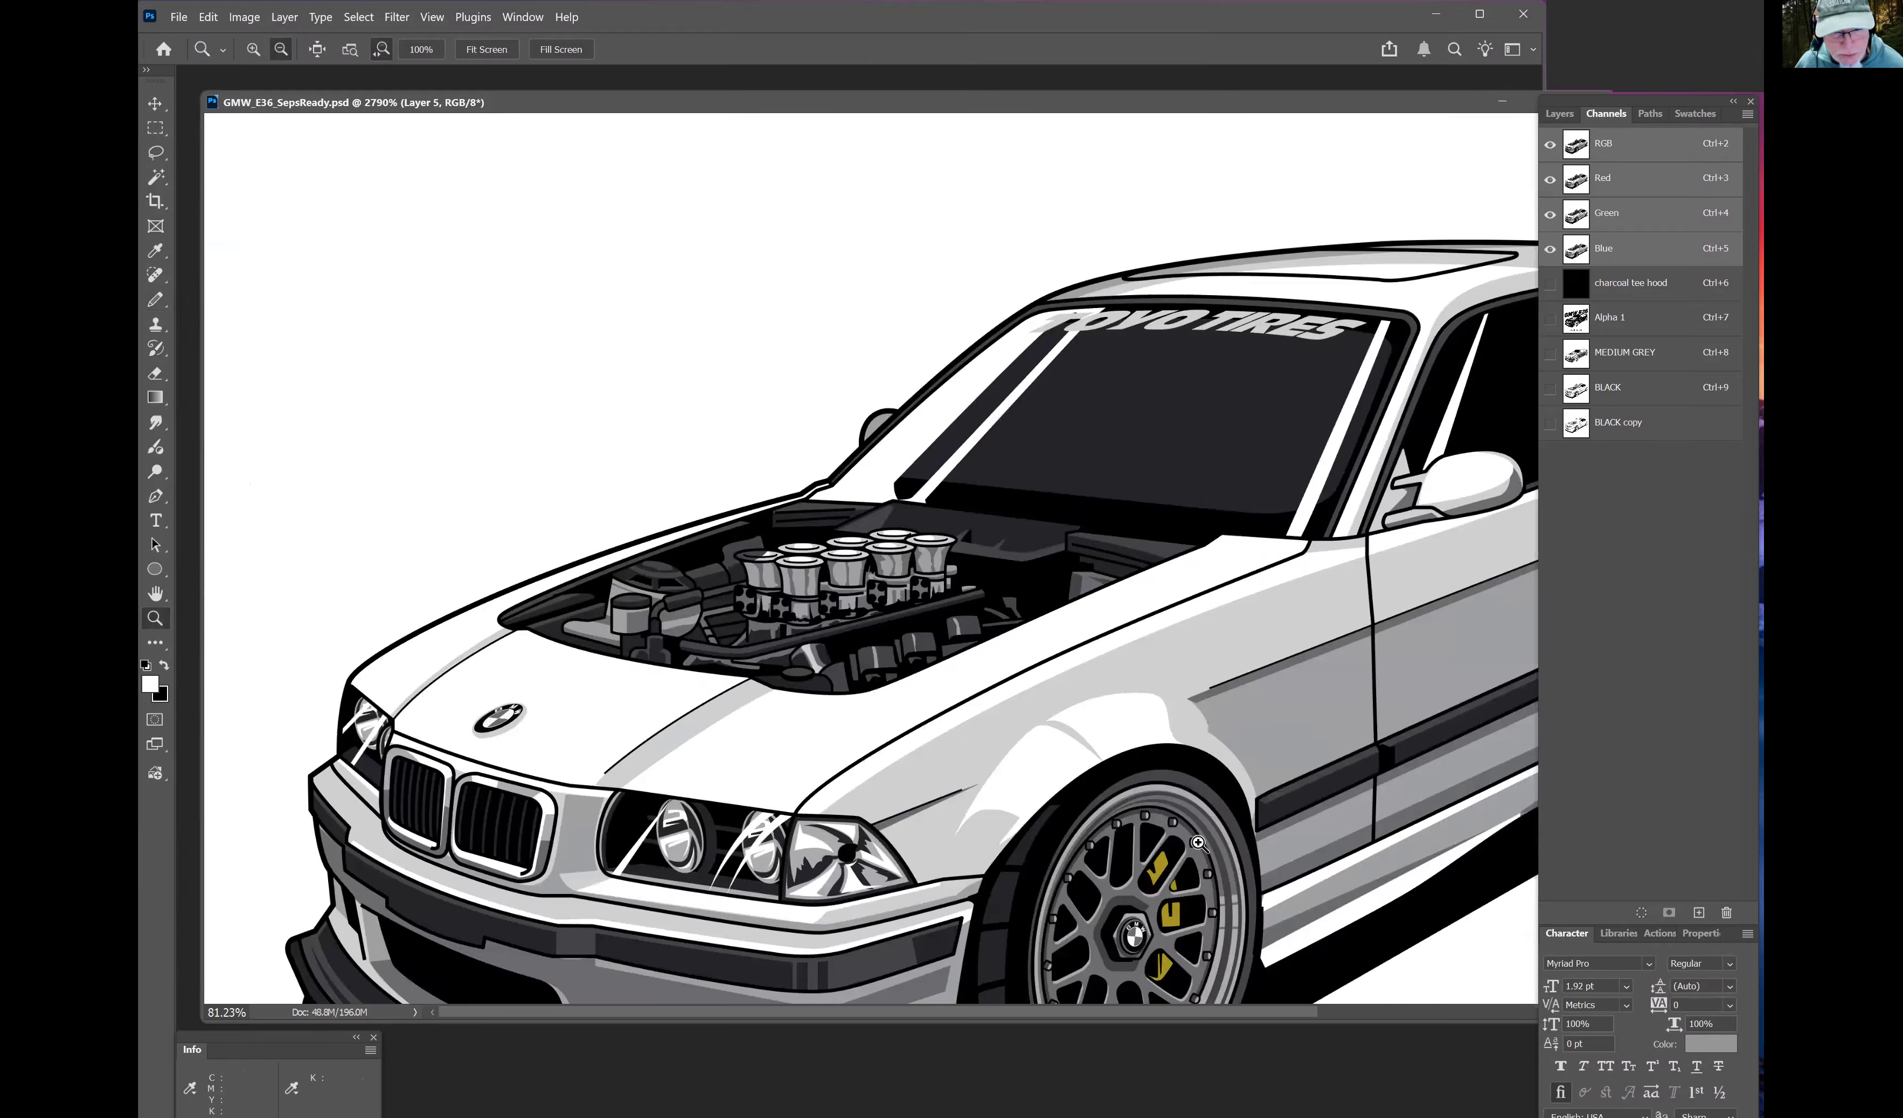
{"action": "scroll", "coordinate": [1198, 843], "scroll_direction": "down", "scroll_amount": 1}
{"action": "scroll", "coordinate": [561, 781], "scroll_direction": "down", "scroll_amount": 2}
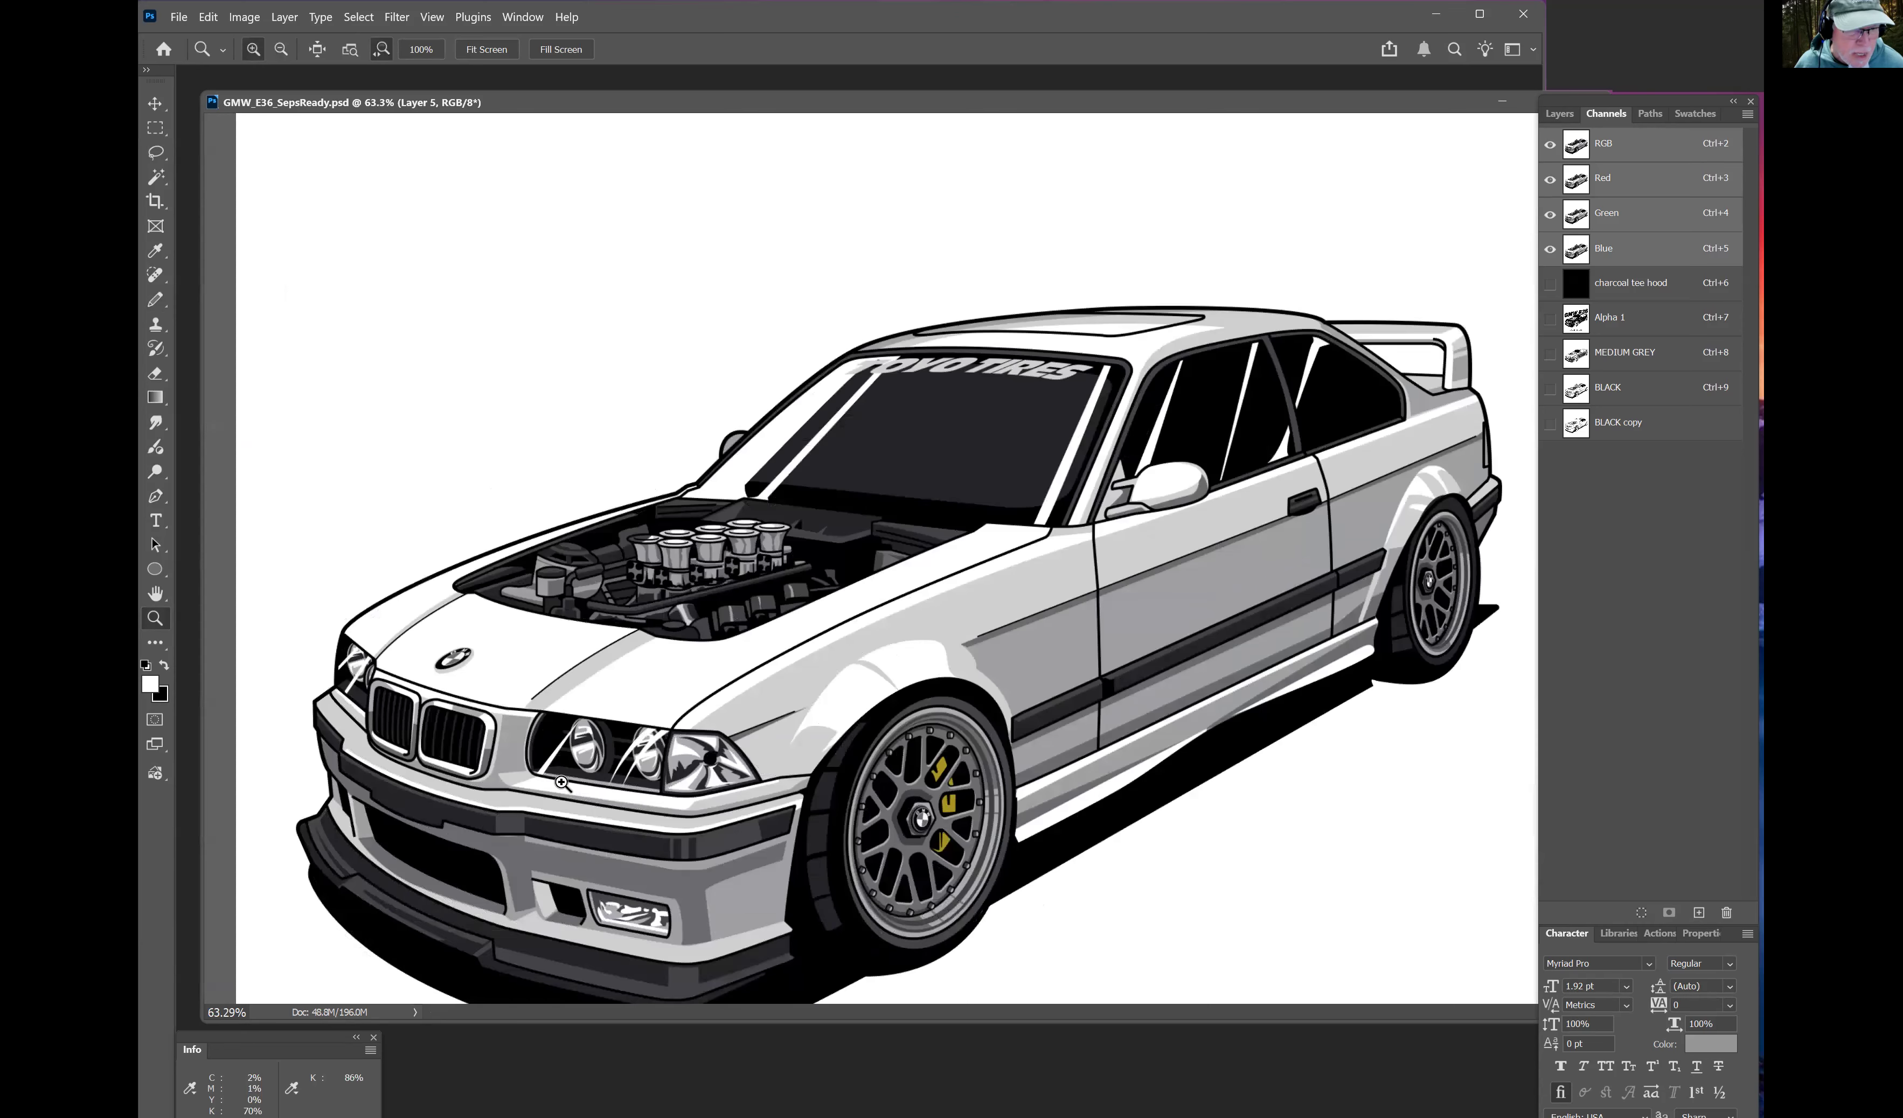
{"action": "left_click", "coordinate": [668, 773]}
{"action": "key", "text": "b"}
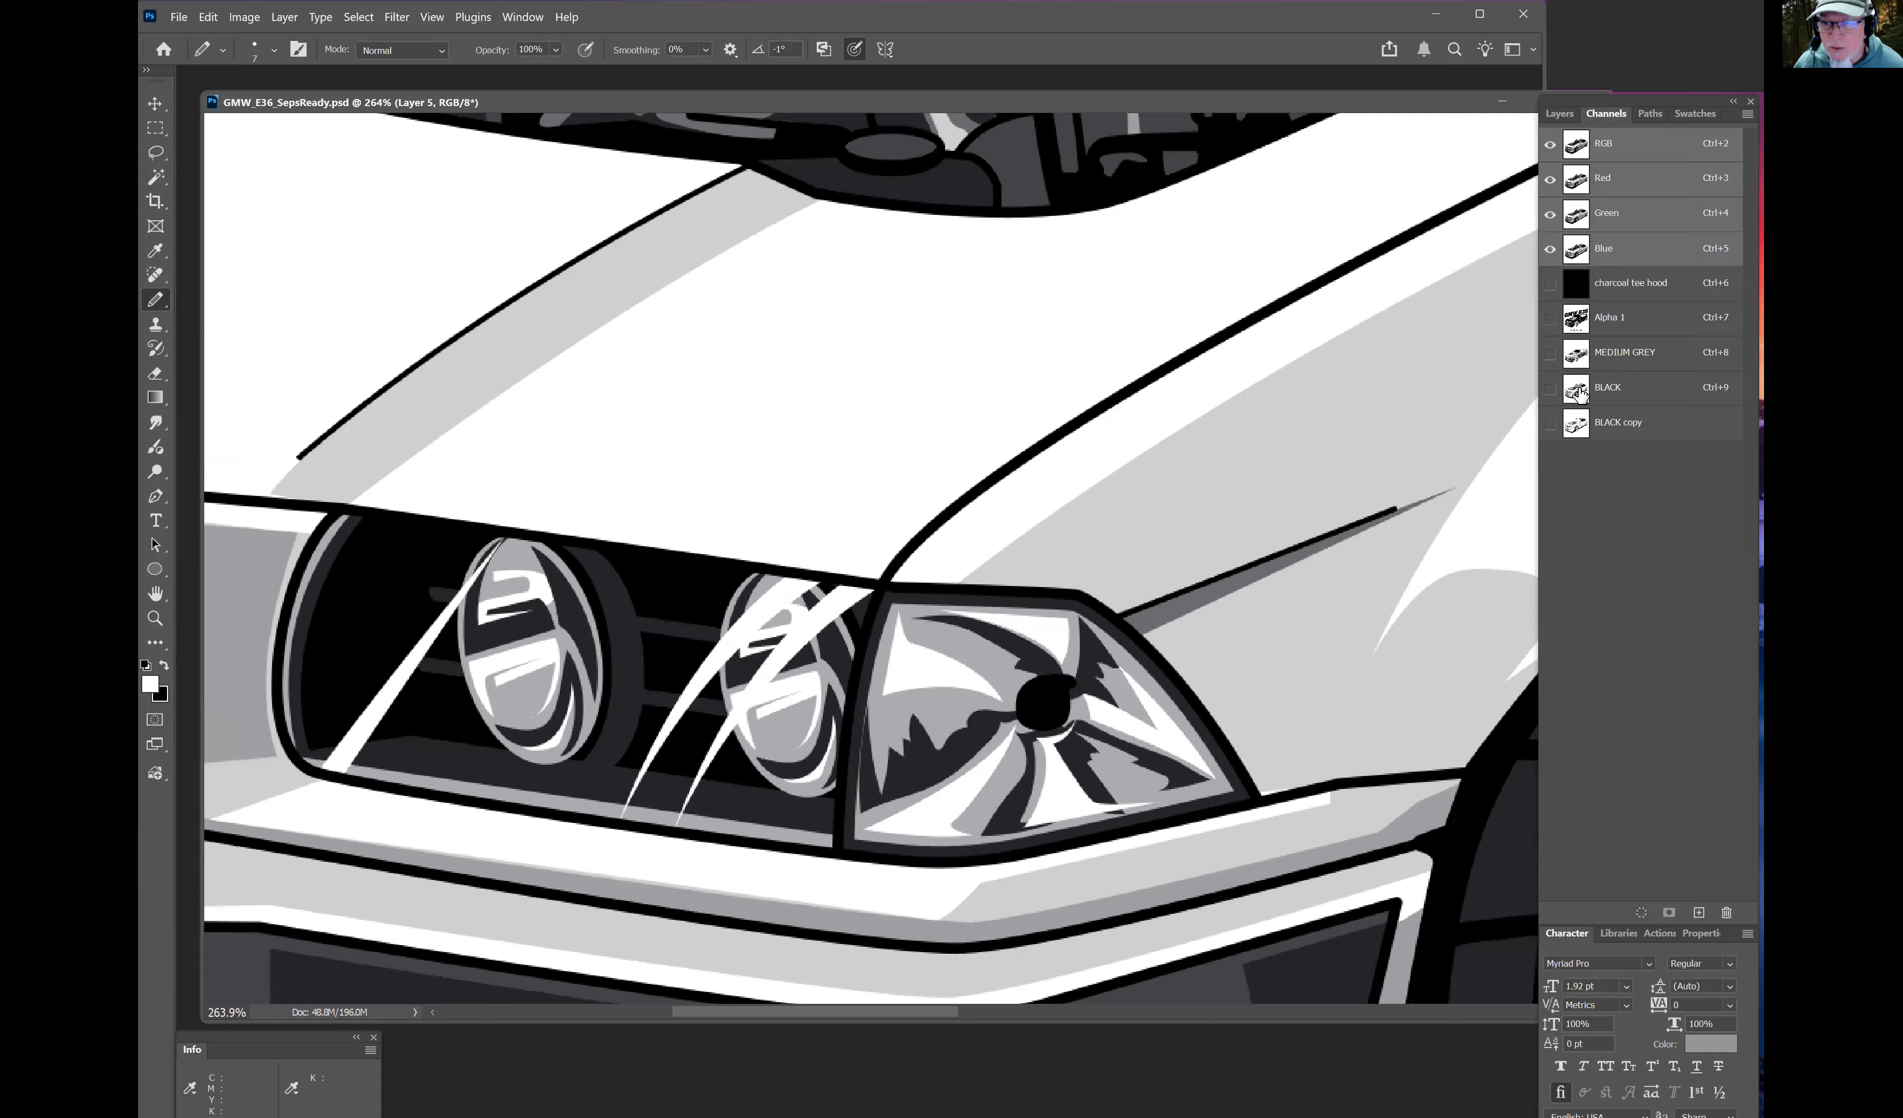
Step: View the MEDIUM GREY, BLACK and BLACK copy channels individually across the front of the car
{"action": "left_click", "coordinate": [1577, 357]}
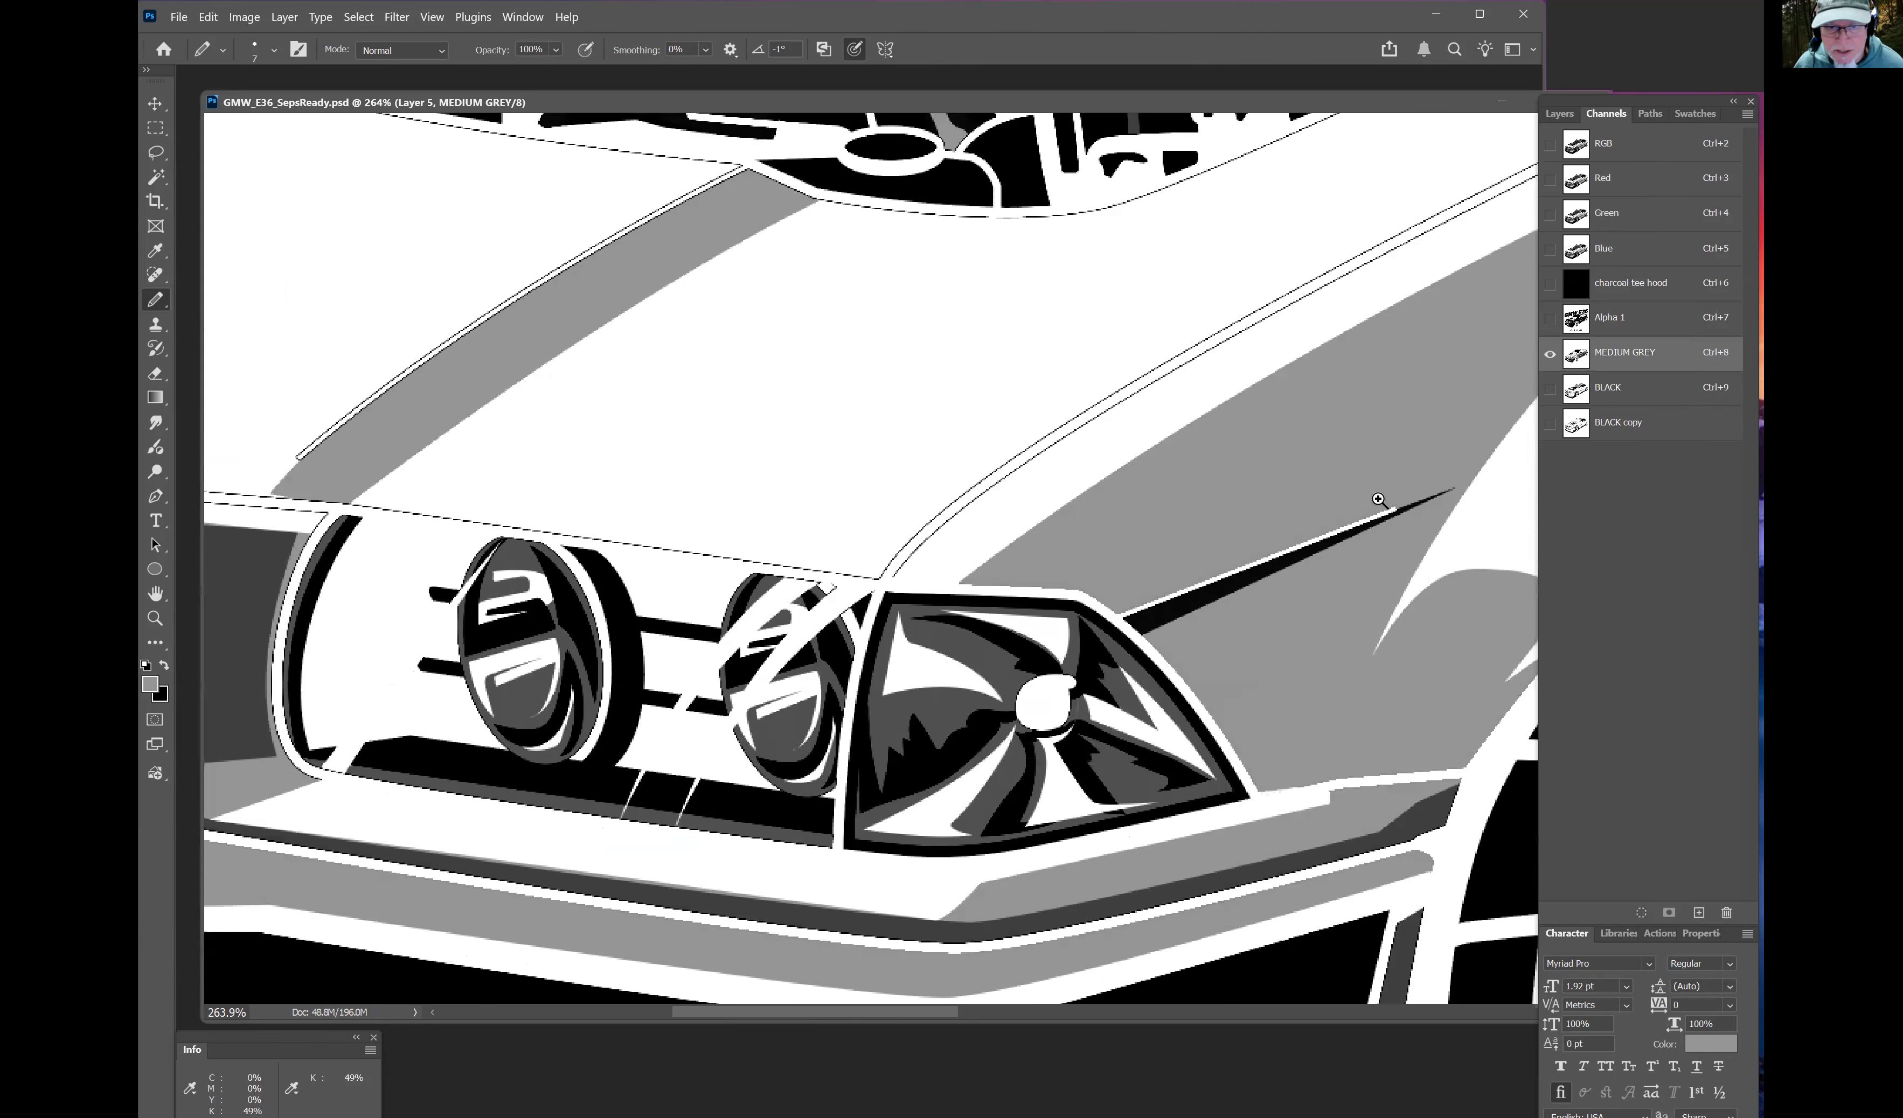
{"action": "scroll", "coordinate": [1374, 499], "scroll_direction": "down", "scroll_amount": 5, "text": "alt"}
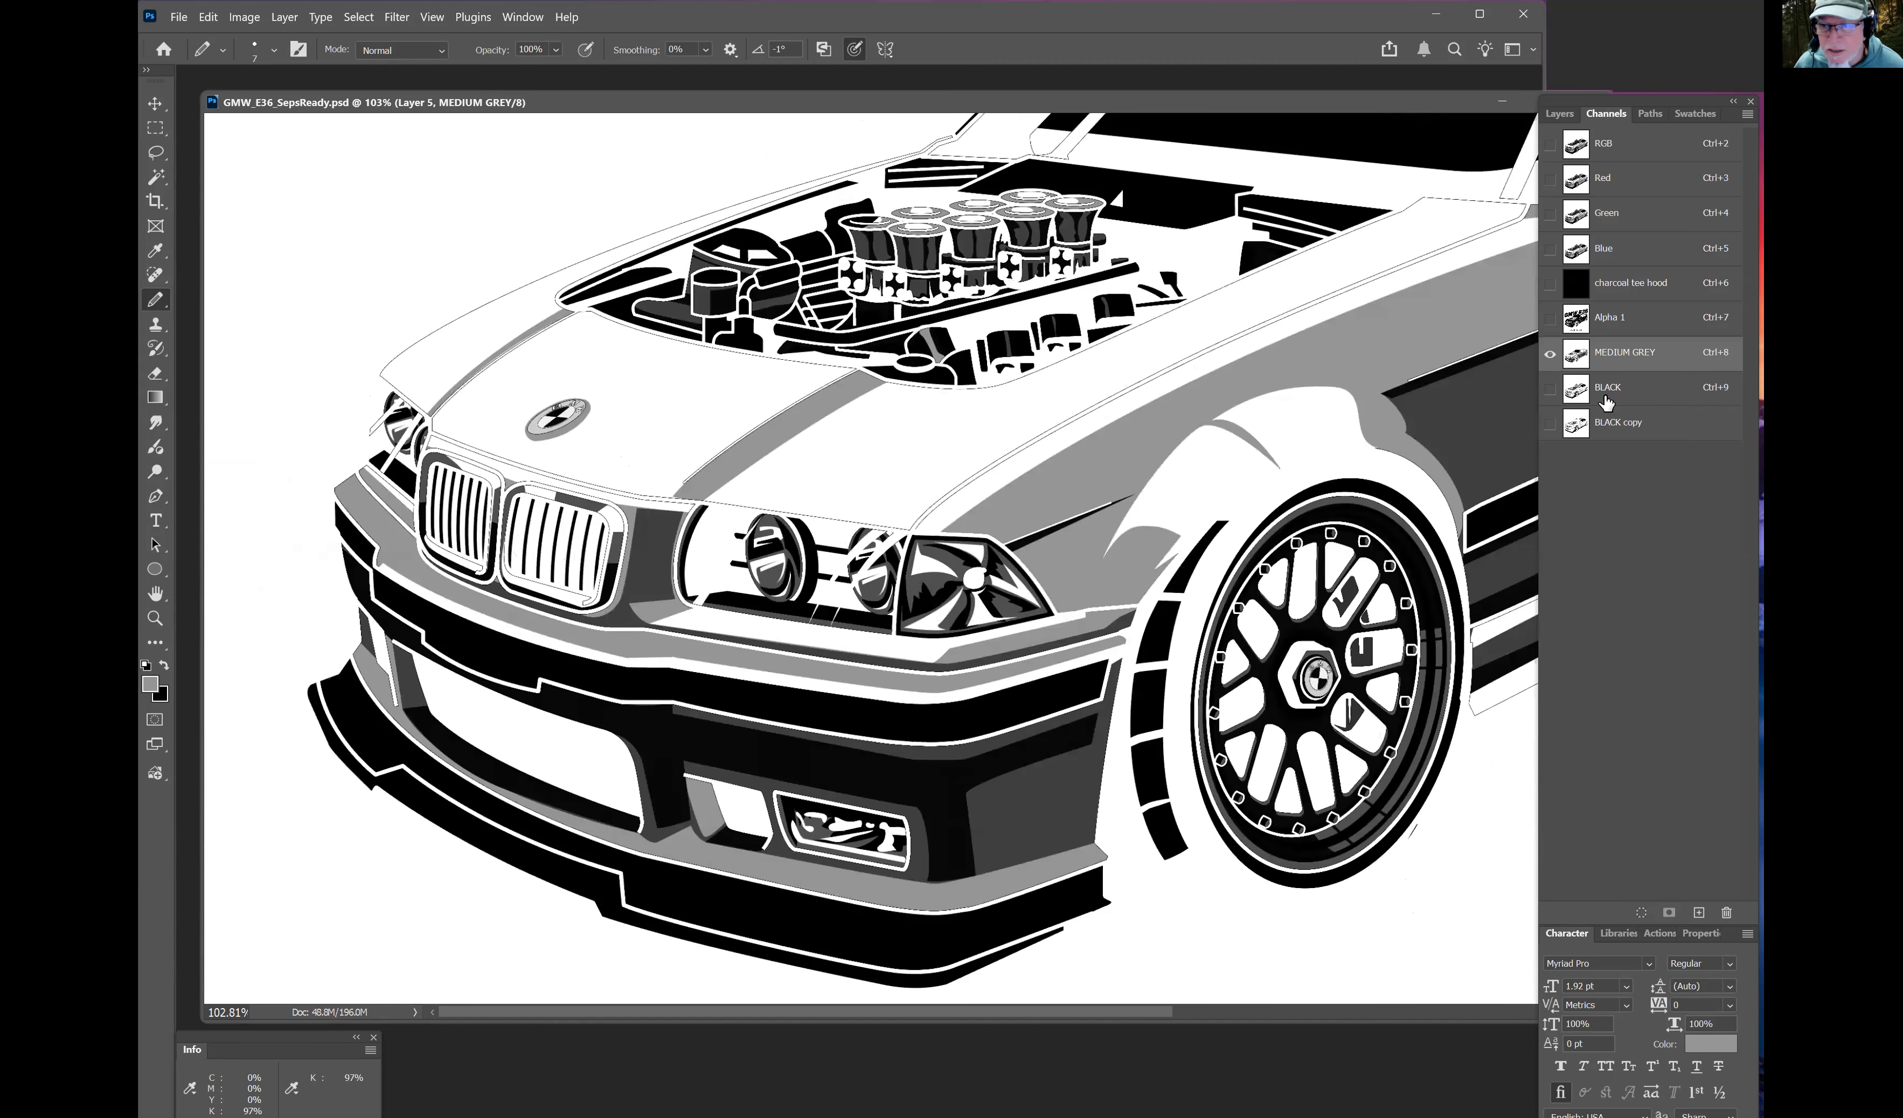
{"action": "left_click", "coordinate": [1575, 398]}
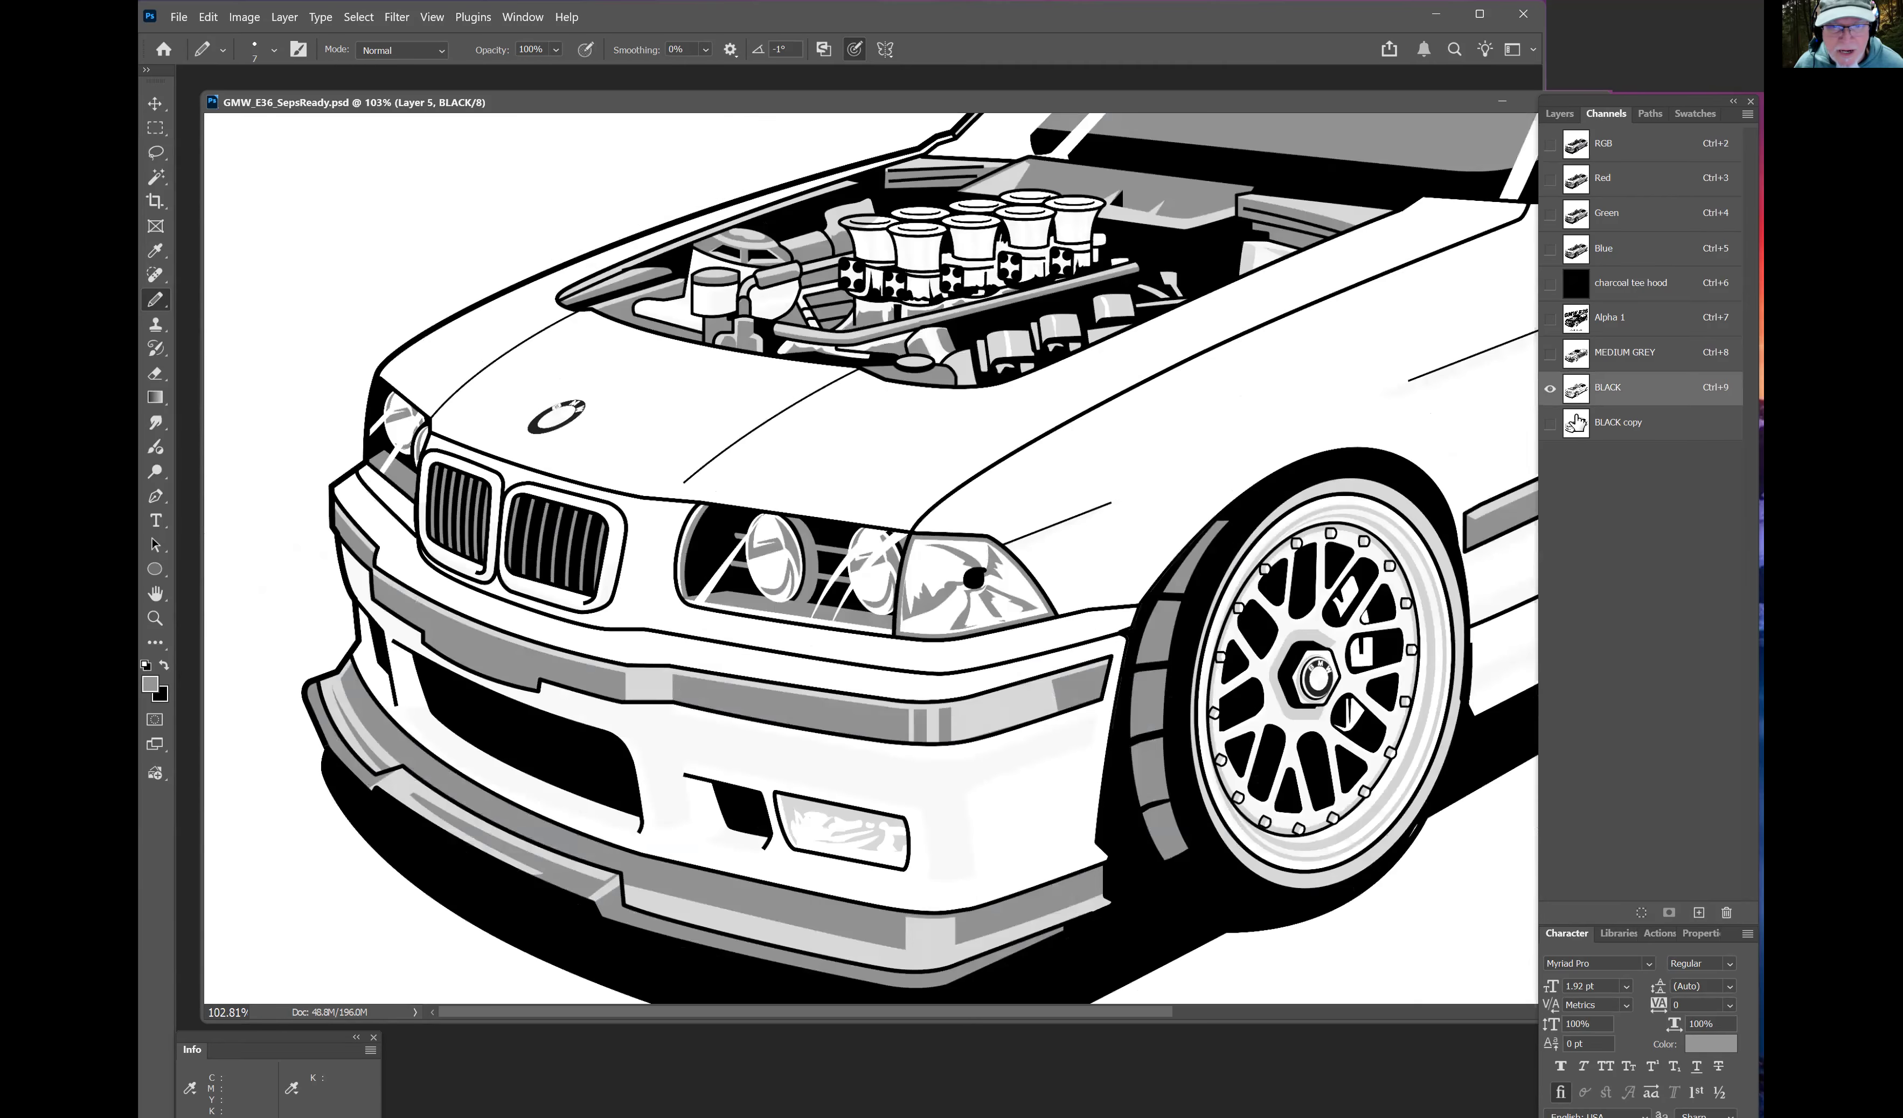
{"action": "left_click", "coordinate": [1577, 424]}
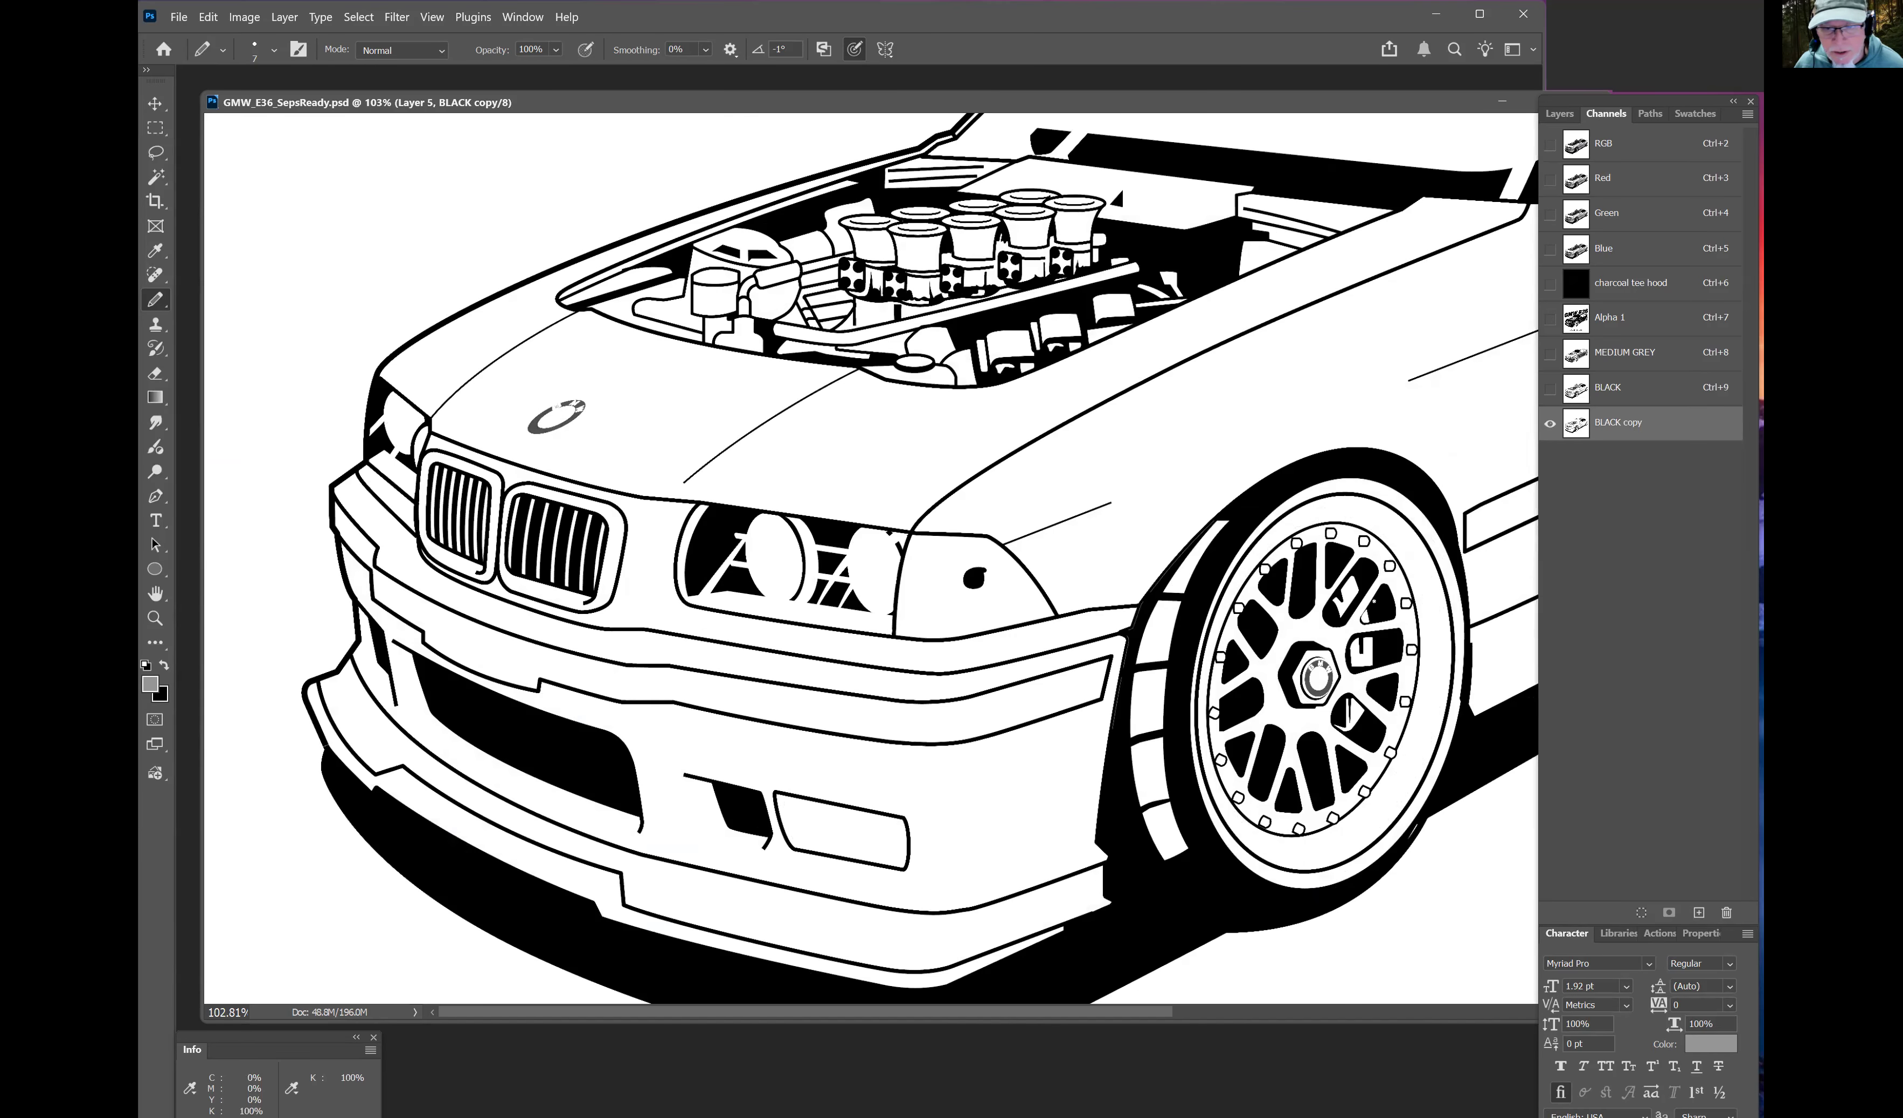
{"action": "key", "text": "z"}
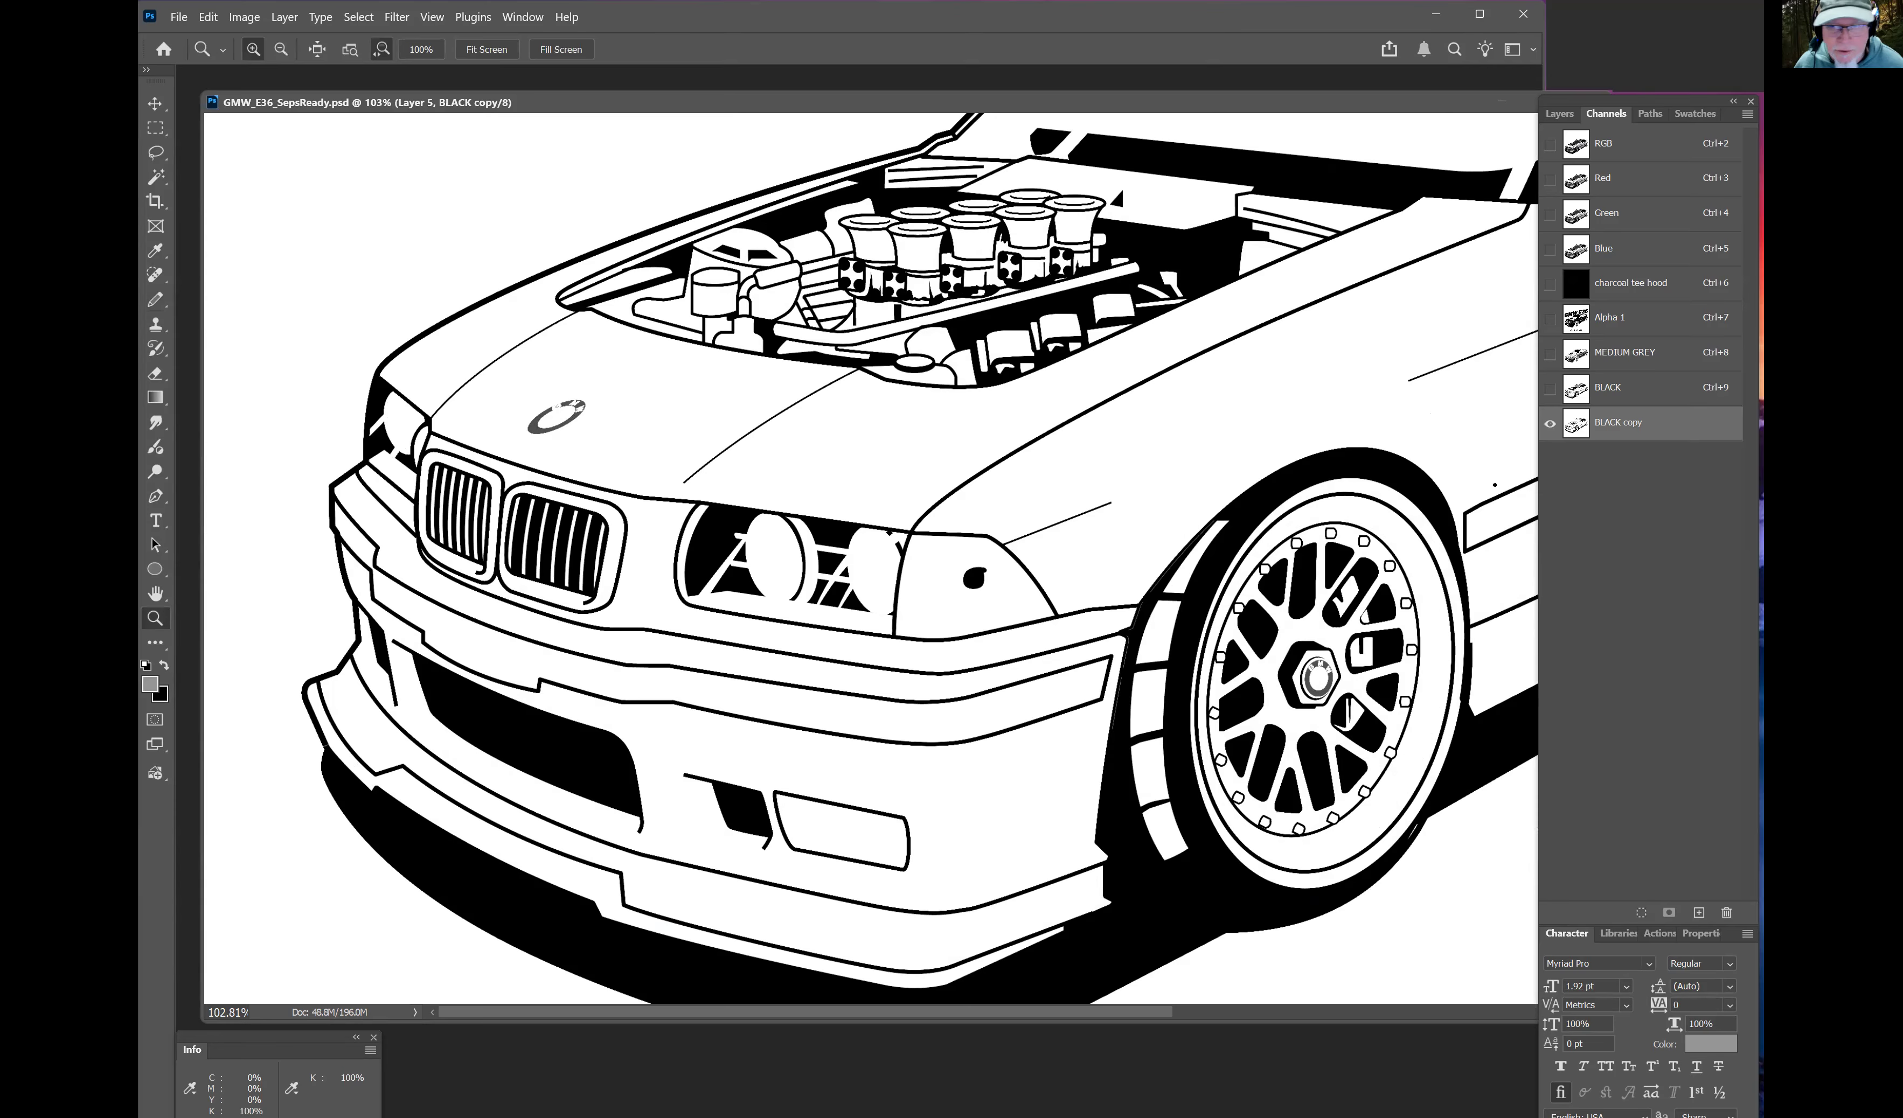
{"action": "key", "text": "b"}
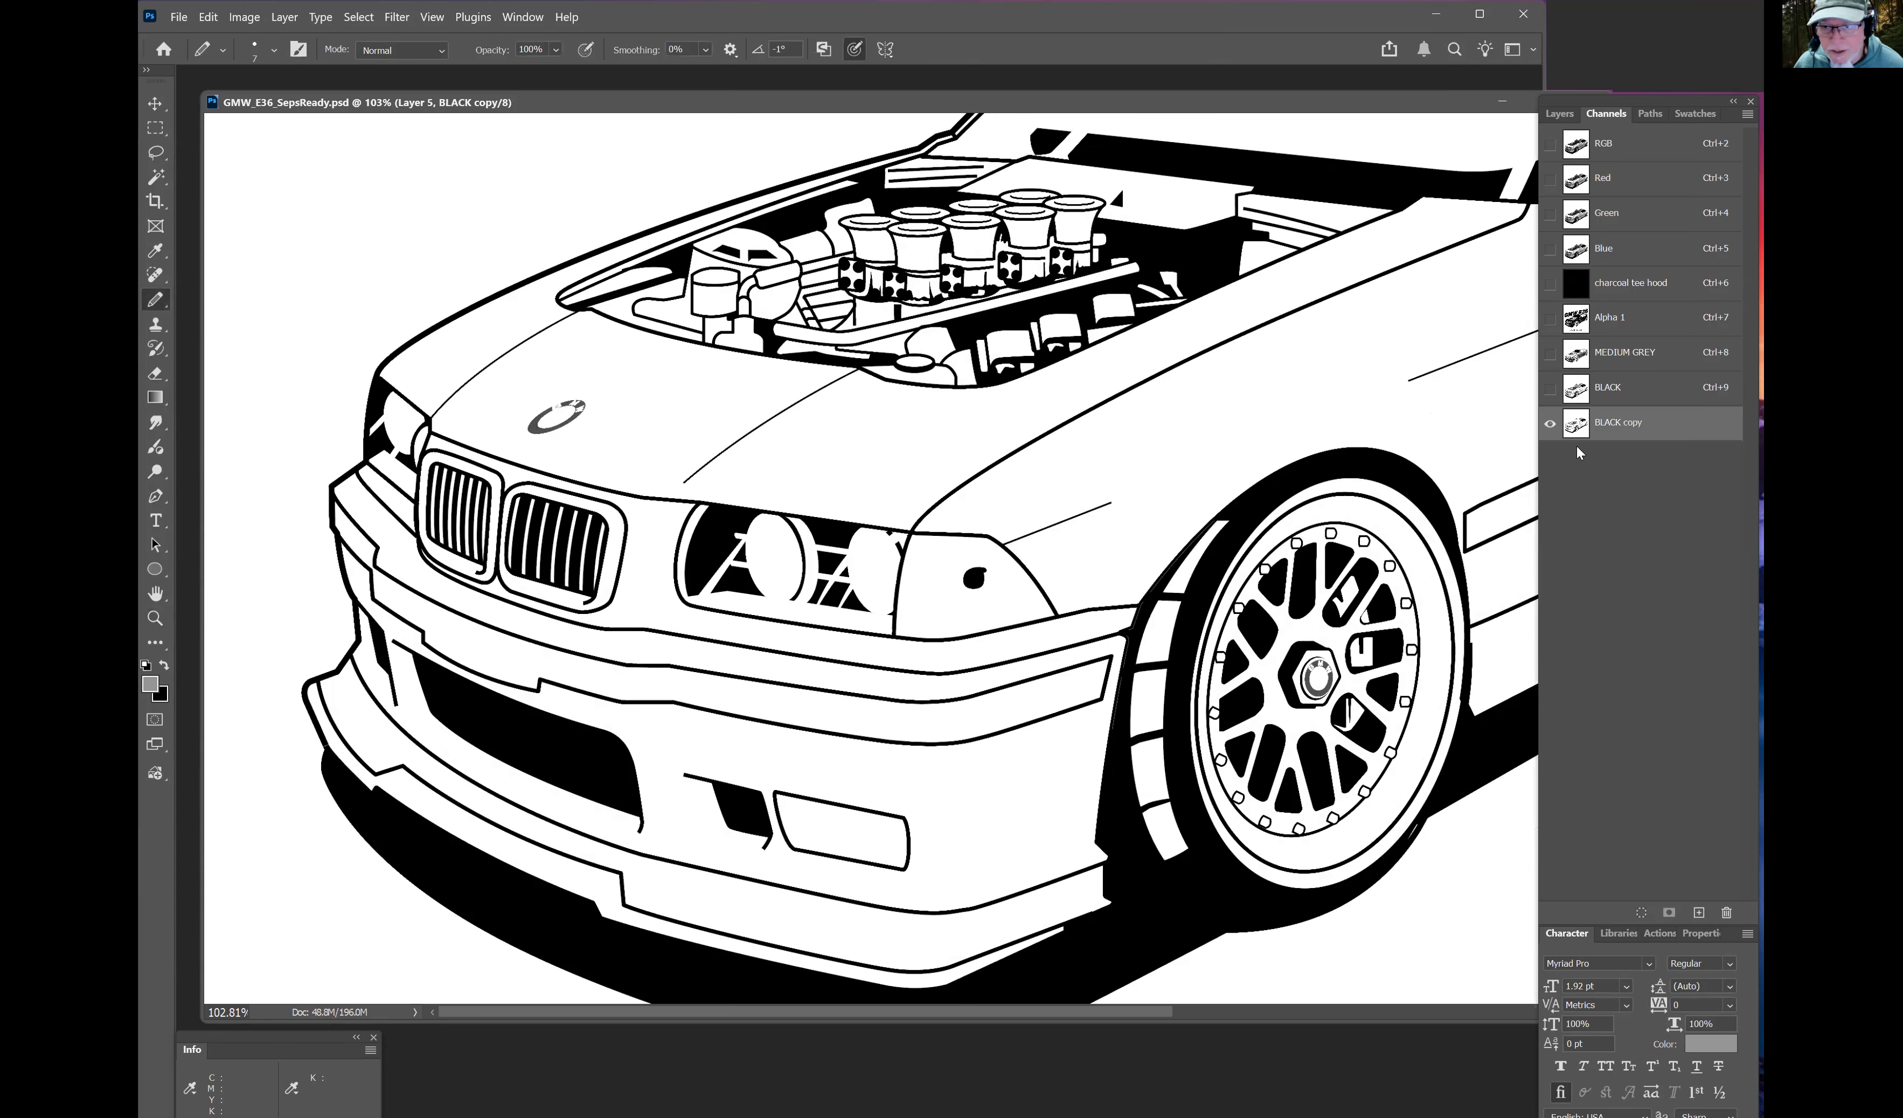
Step: Compare the BLACK and MEDIUM GREY channels, and examine the MEDIUM GREY linework along the hood edge above the headlight
{"action": "left_click", "coordinate": [1580, 366]}
{"action": "left_click", "coordinate": [1580, 396]}
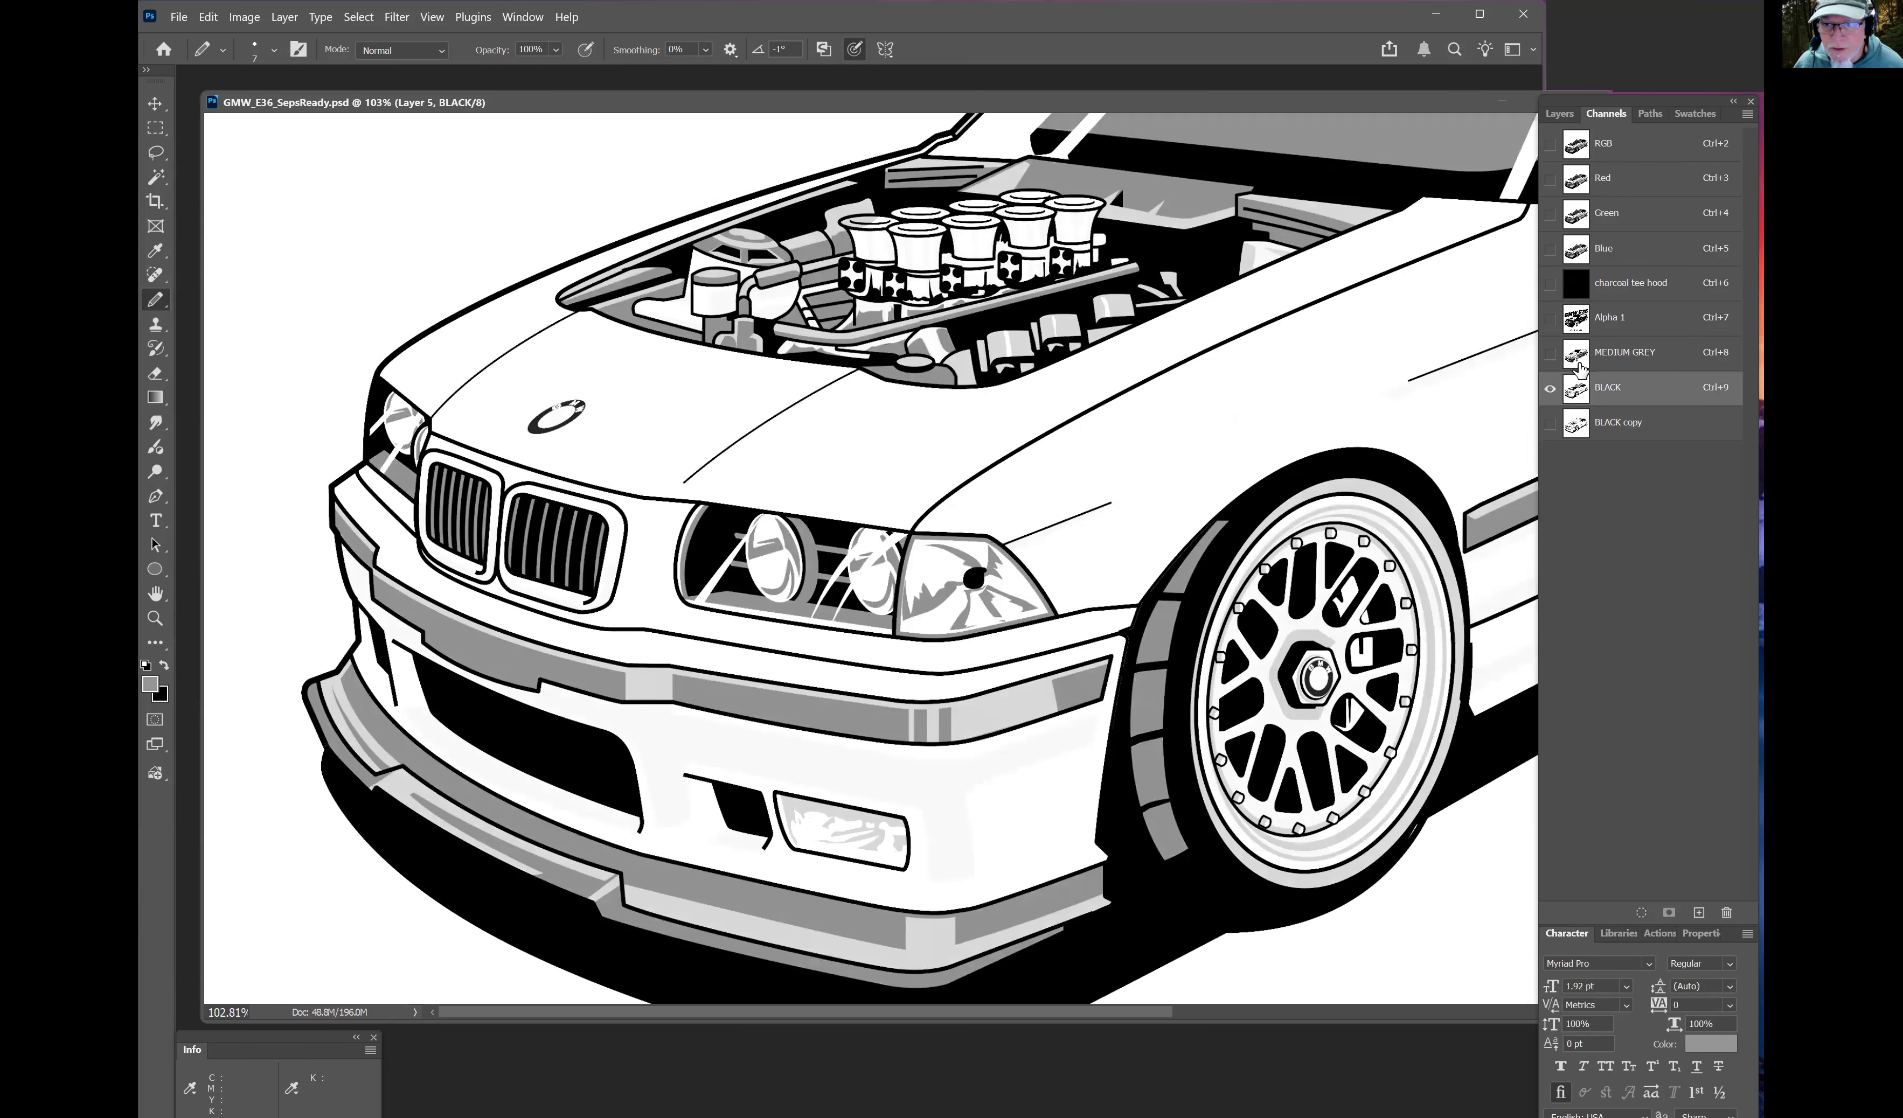
{"action": "left_click", "coordinate": [1578, 364]}
{"action": "left_click", "coordinate": [1576, 392]}
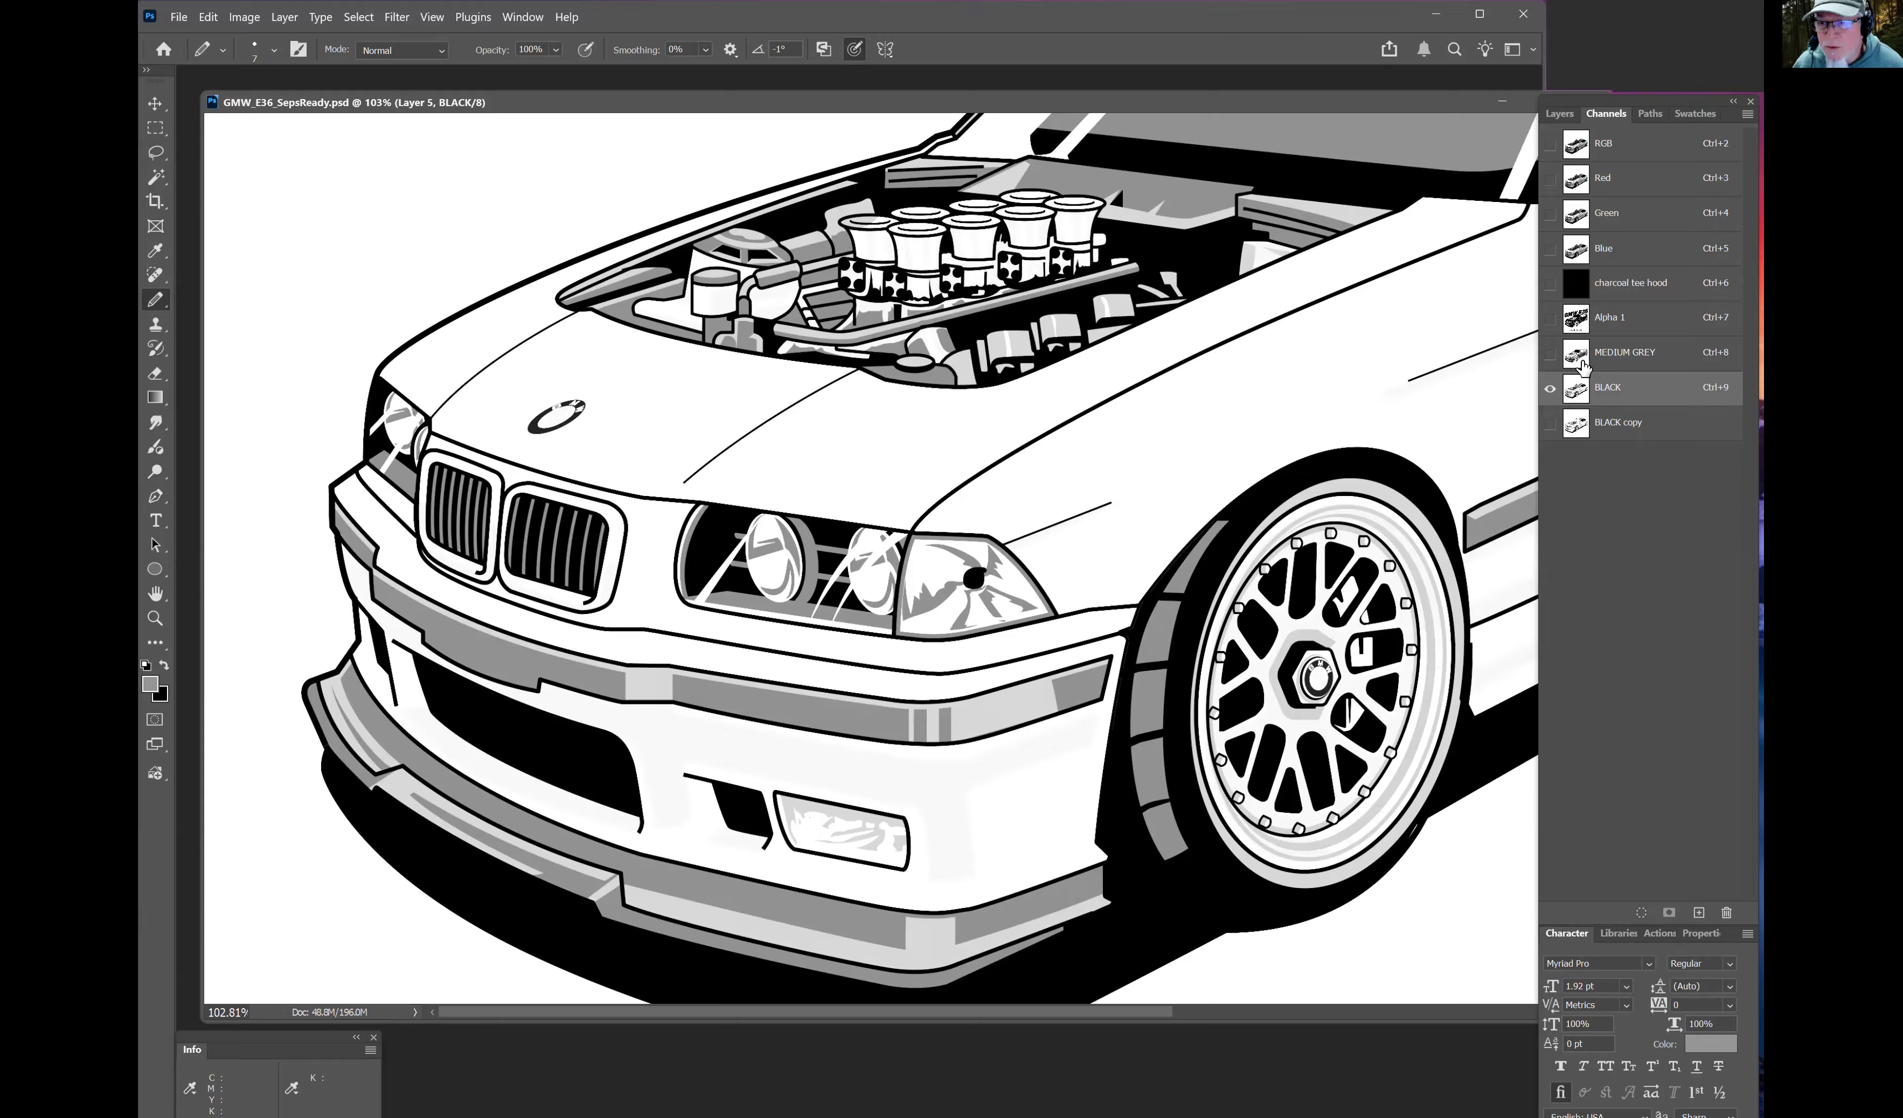
{"action": "left_click", "coordinate": [1559, 358]}
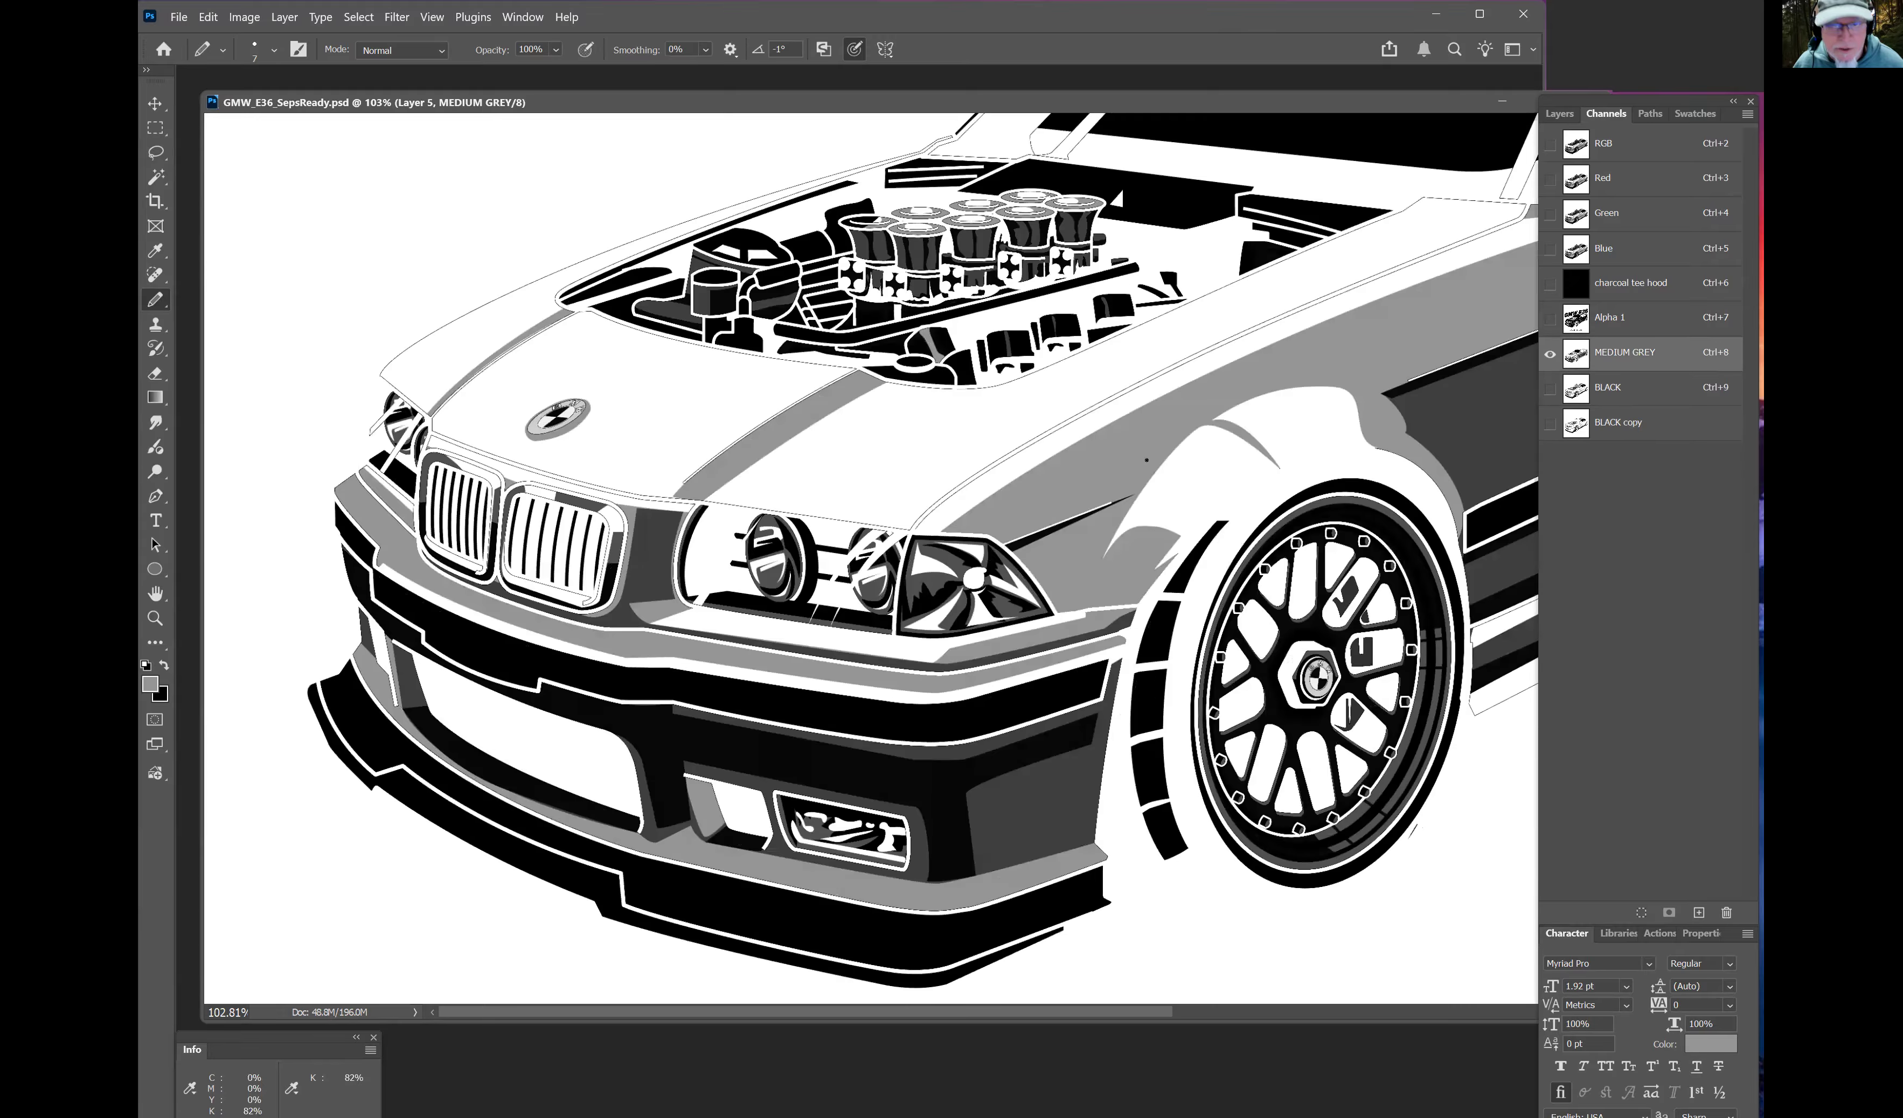
{"action": "left_click_drag", "start_coordinate": [933, 512], "coordinate": [1084, 494]}
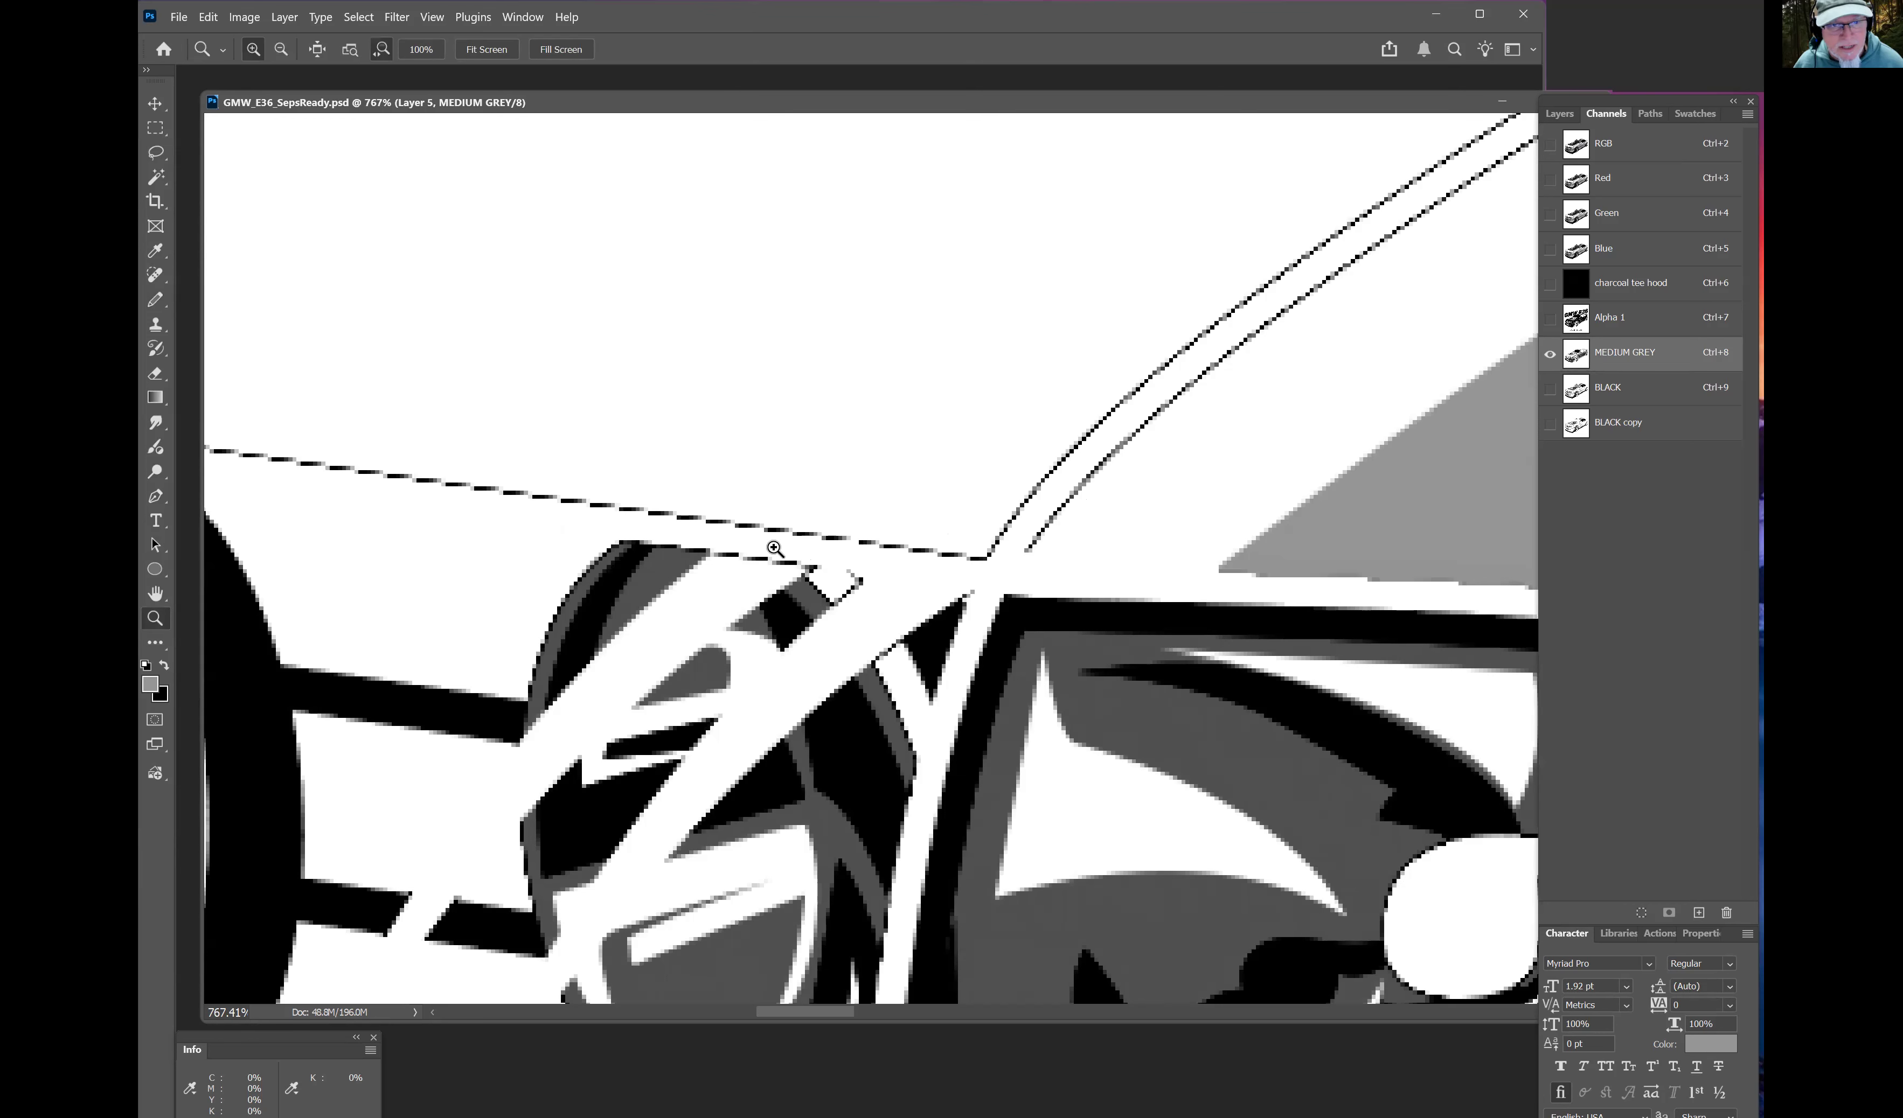
{"action": "scroll", "coordinate": [1194, 596], "scroll_direction": "left", "scroll_amount": 5}
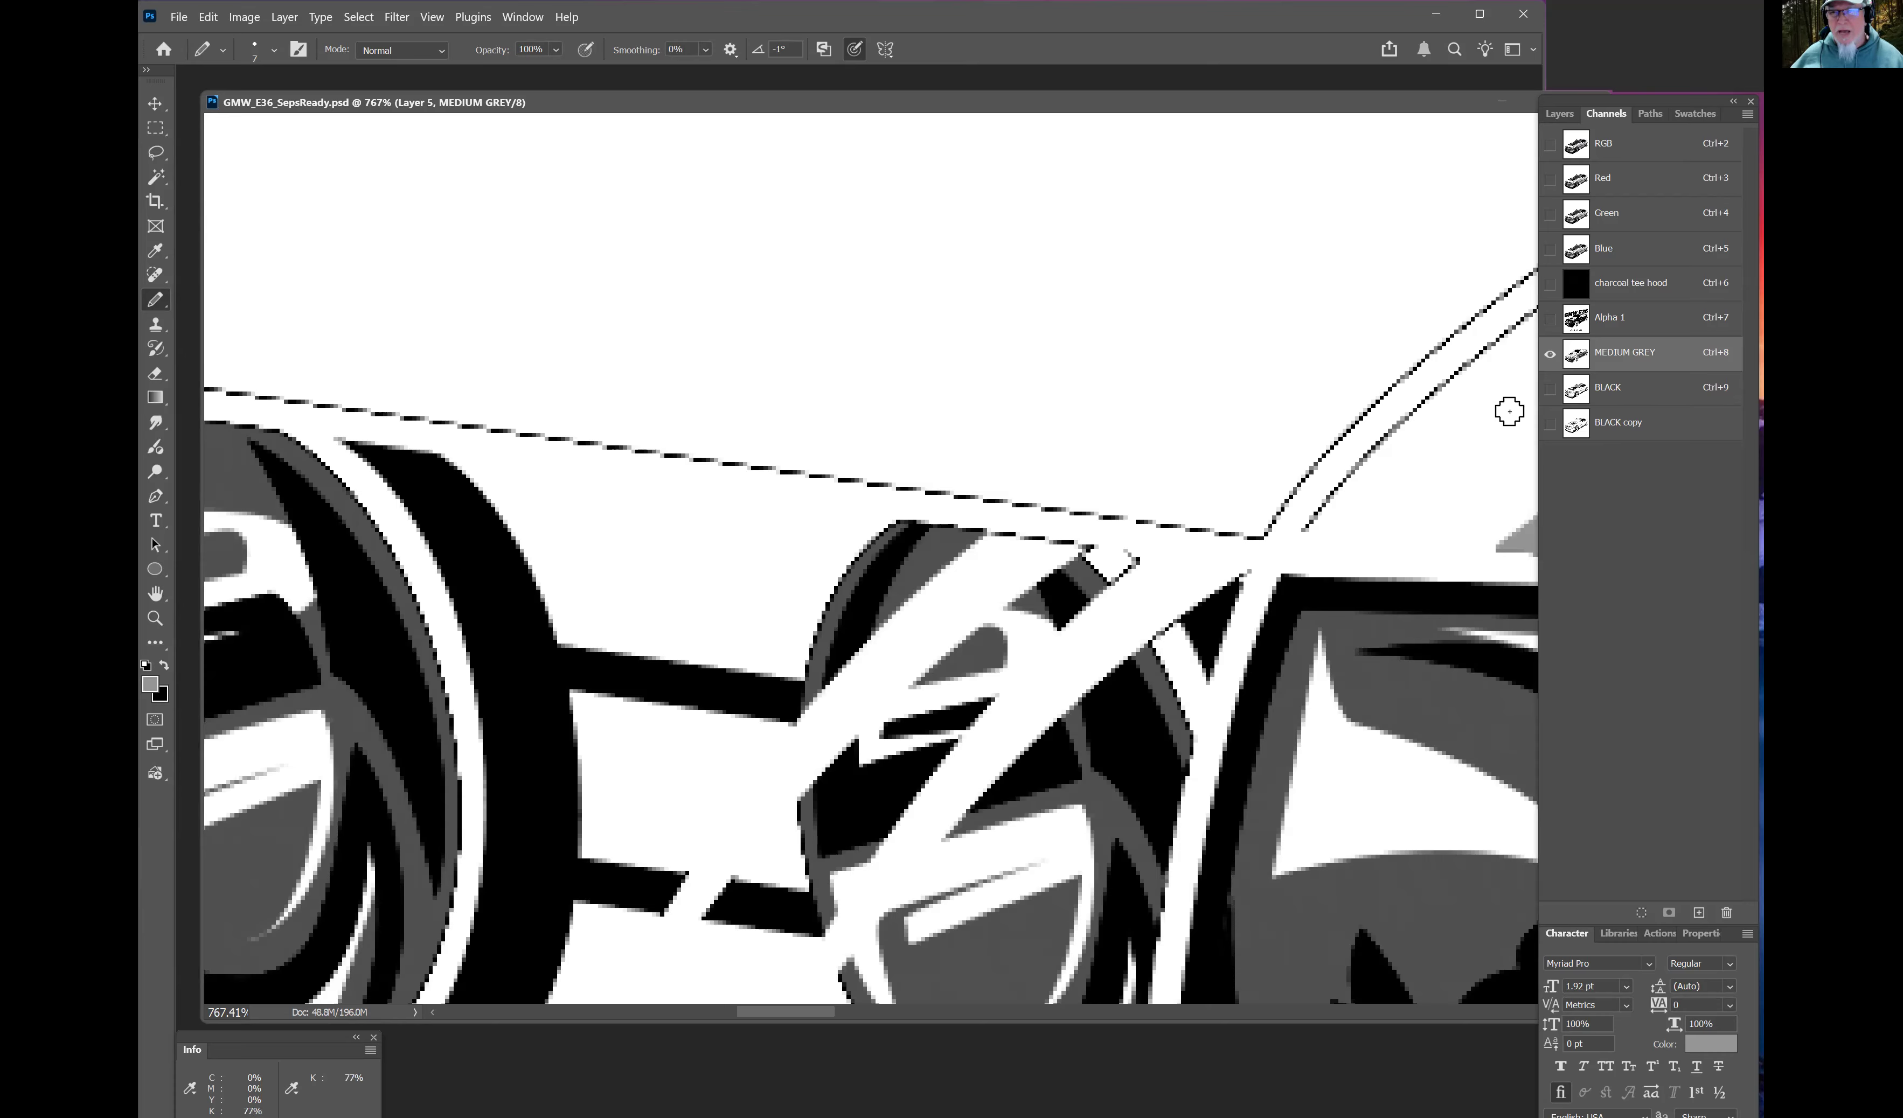
Step: Show the charcoal tee hood channel with MEDIUM GREY, and make MEDIUM GREY a spot color channel using 616161
{"action": "left_click", "coordinate": [1551, 284]}
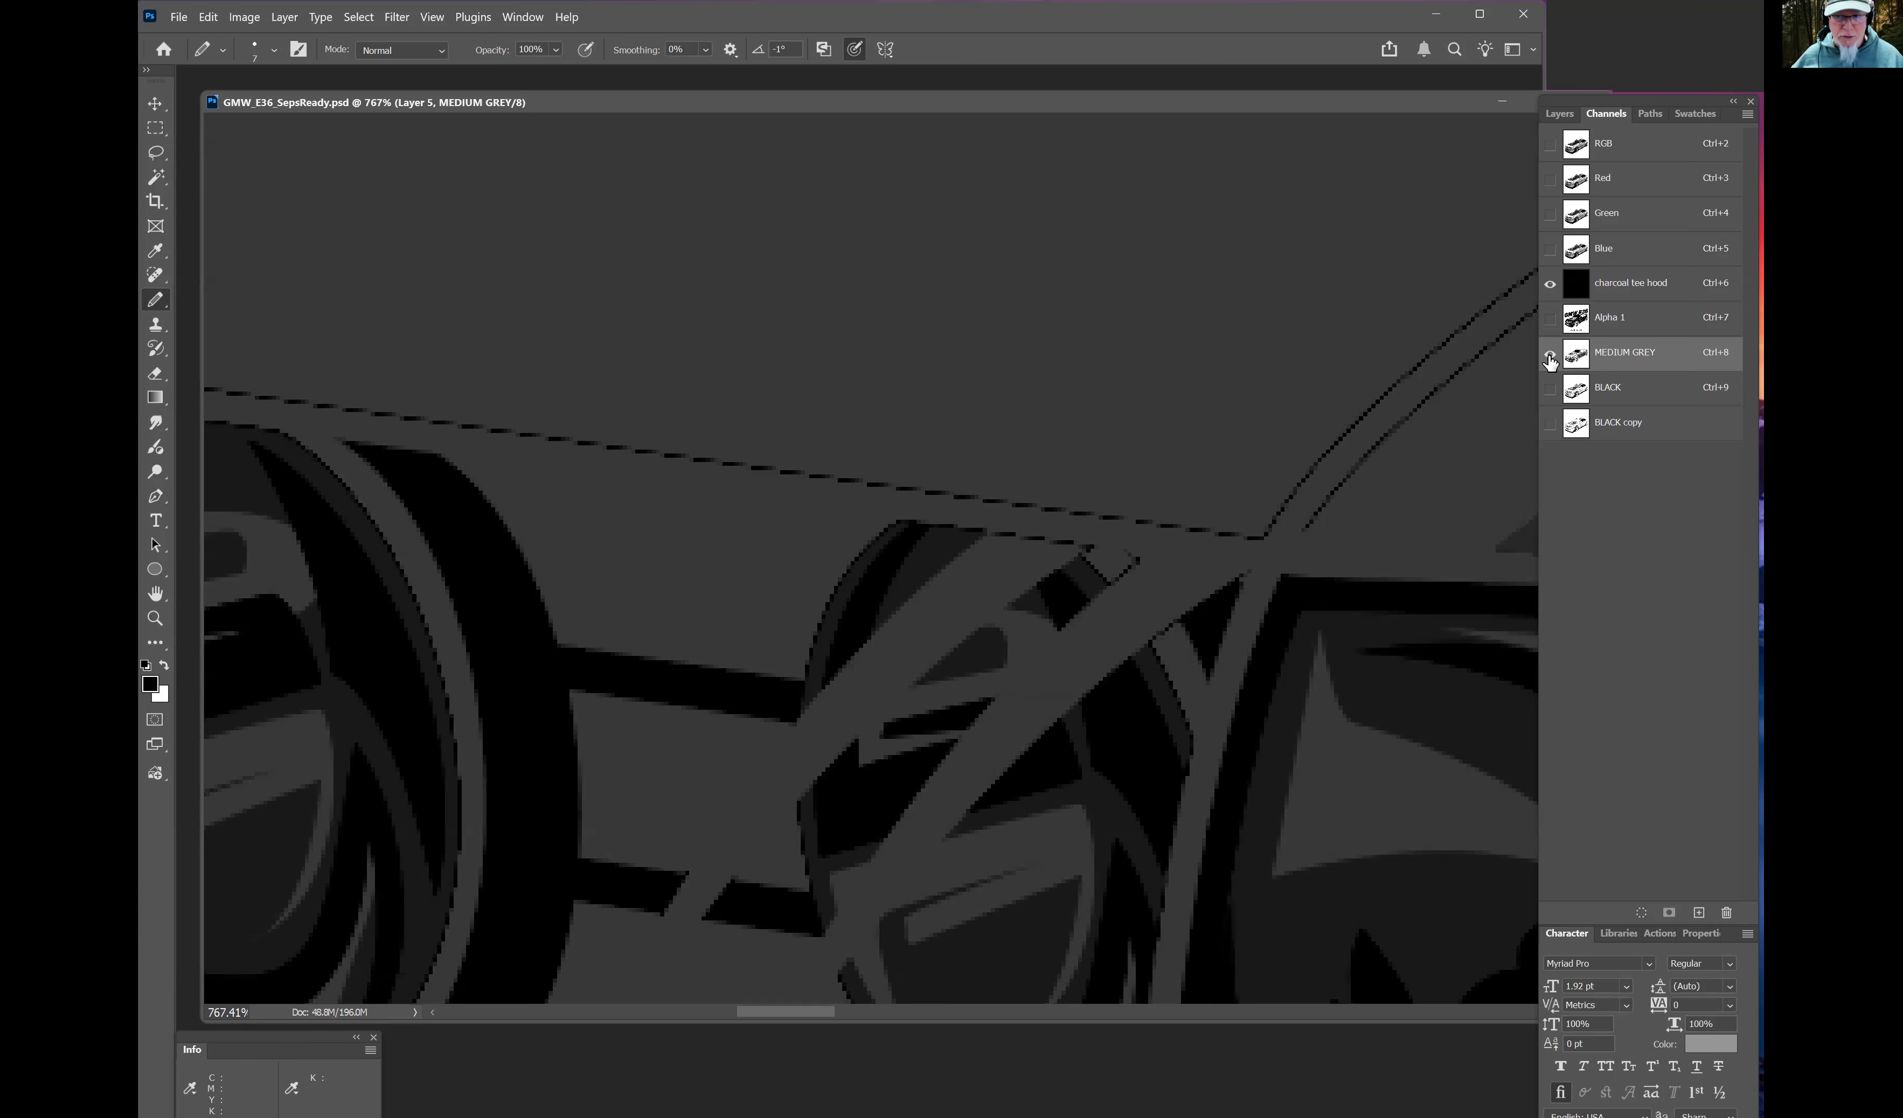
{"action": "double_click", "coordinate": [1578, 354]}
{"action": "left_click", "coordinate": [1410, 720]}
{"action": "left_click", "coordinate": [1409, 788]}
{"action": "left_click_drag", "start_coordinate": [1547, 583], "coordinate": [1547, 575]}
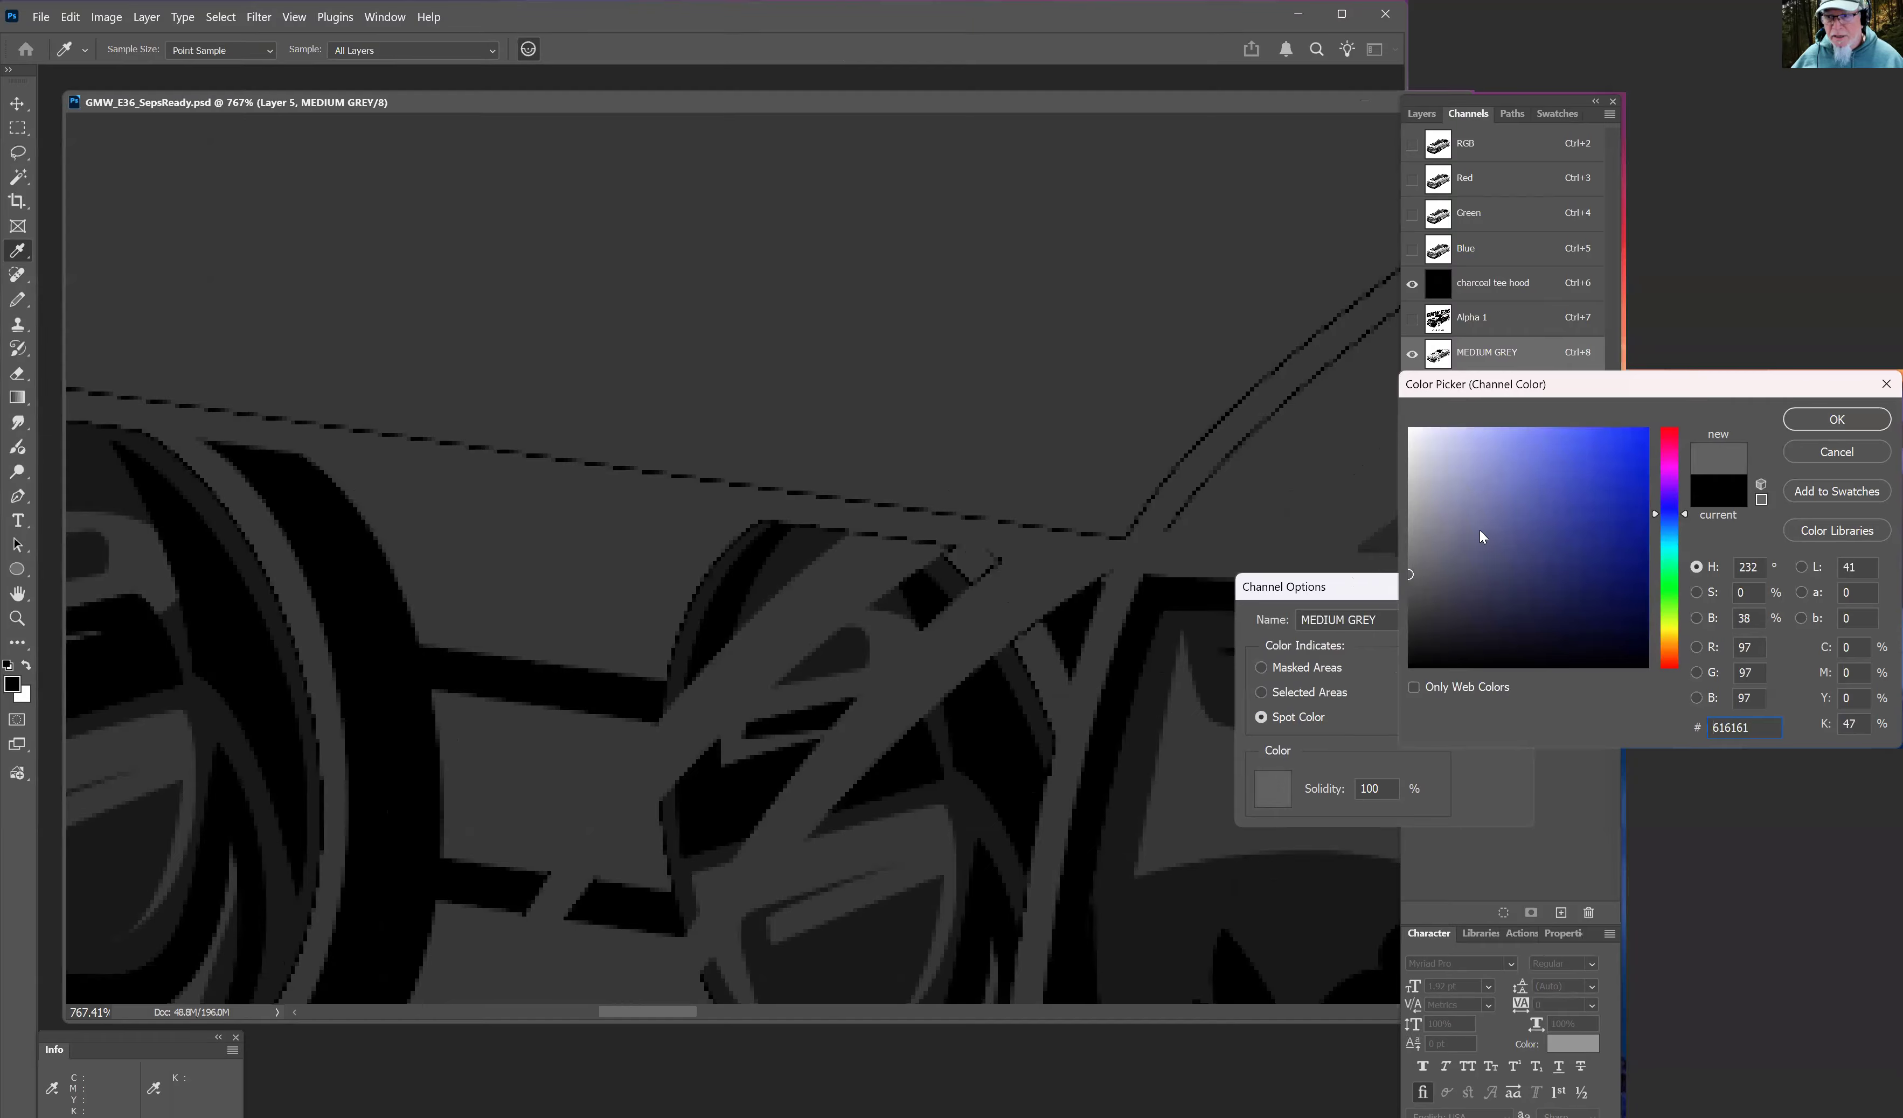
{"action": "left_click", "coordinate": [1836, 427]}
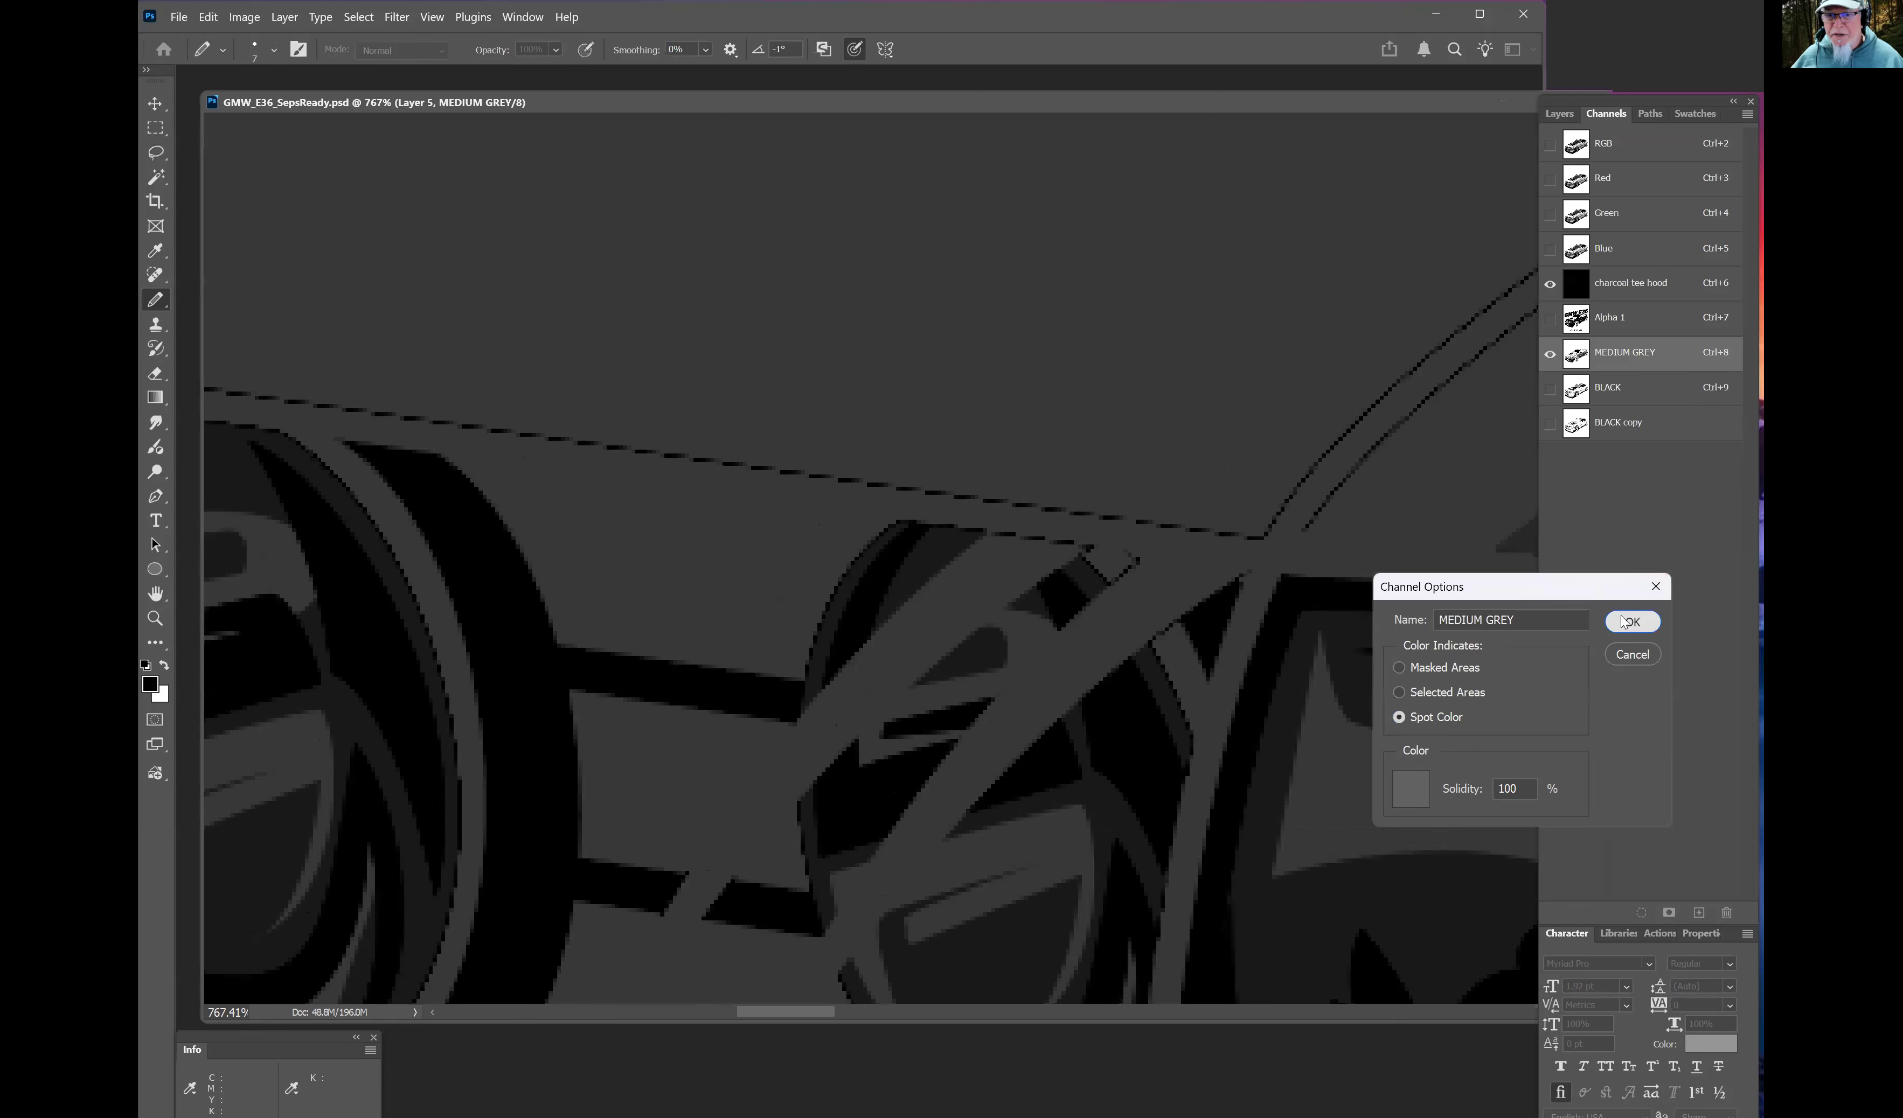
{"action": "left_click", "coordinate": [1630, 621]}
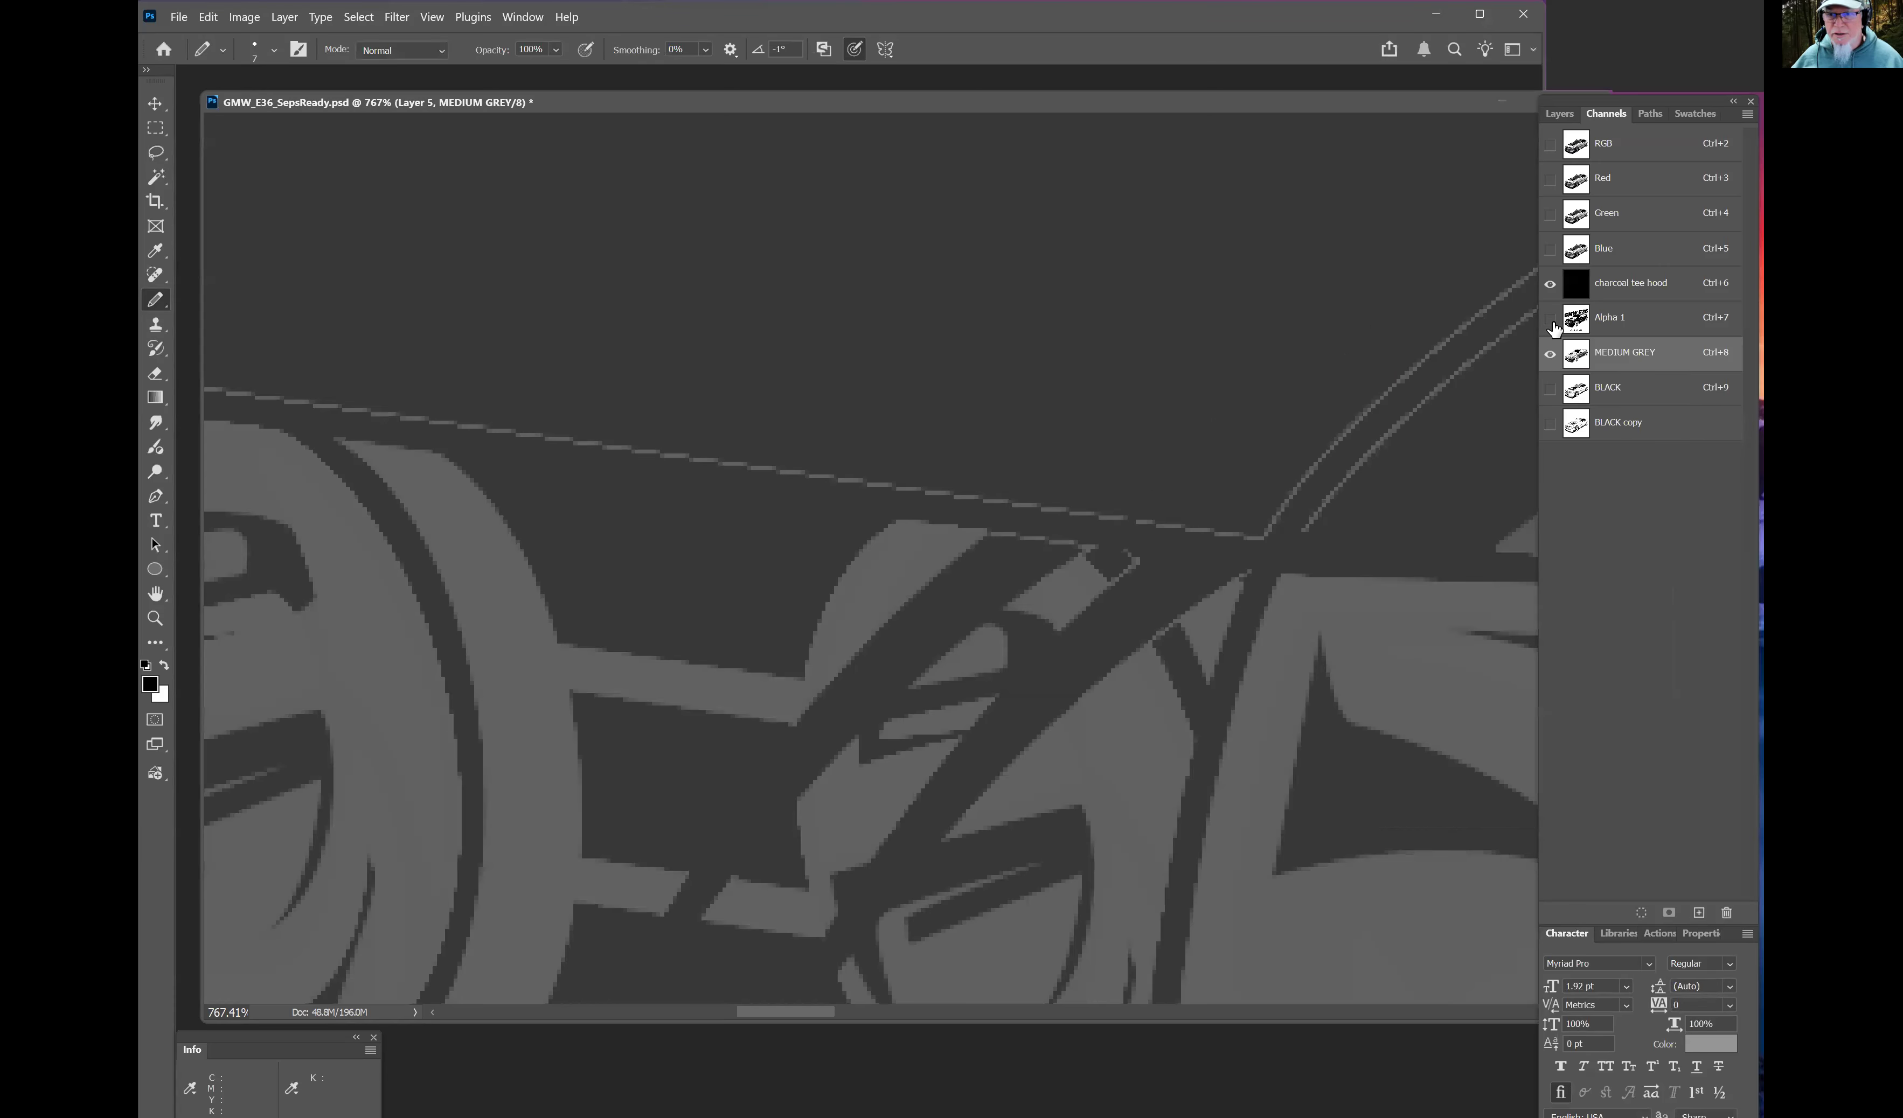
Step: Set the MEDIUM GREY channel's ink color to the darker grey 4b4b4b
{"action": "key", "text": "z"}
{"action": "left_click_drag", "start_coordinate": [1287, 467], "coordinate": [1209, 464]}
{"action": "key", "text": "b"}
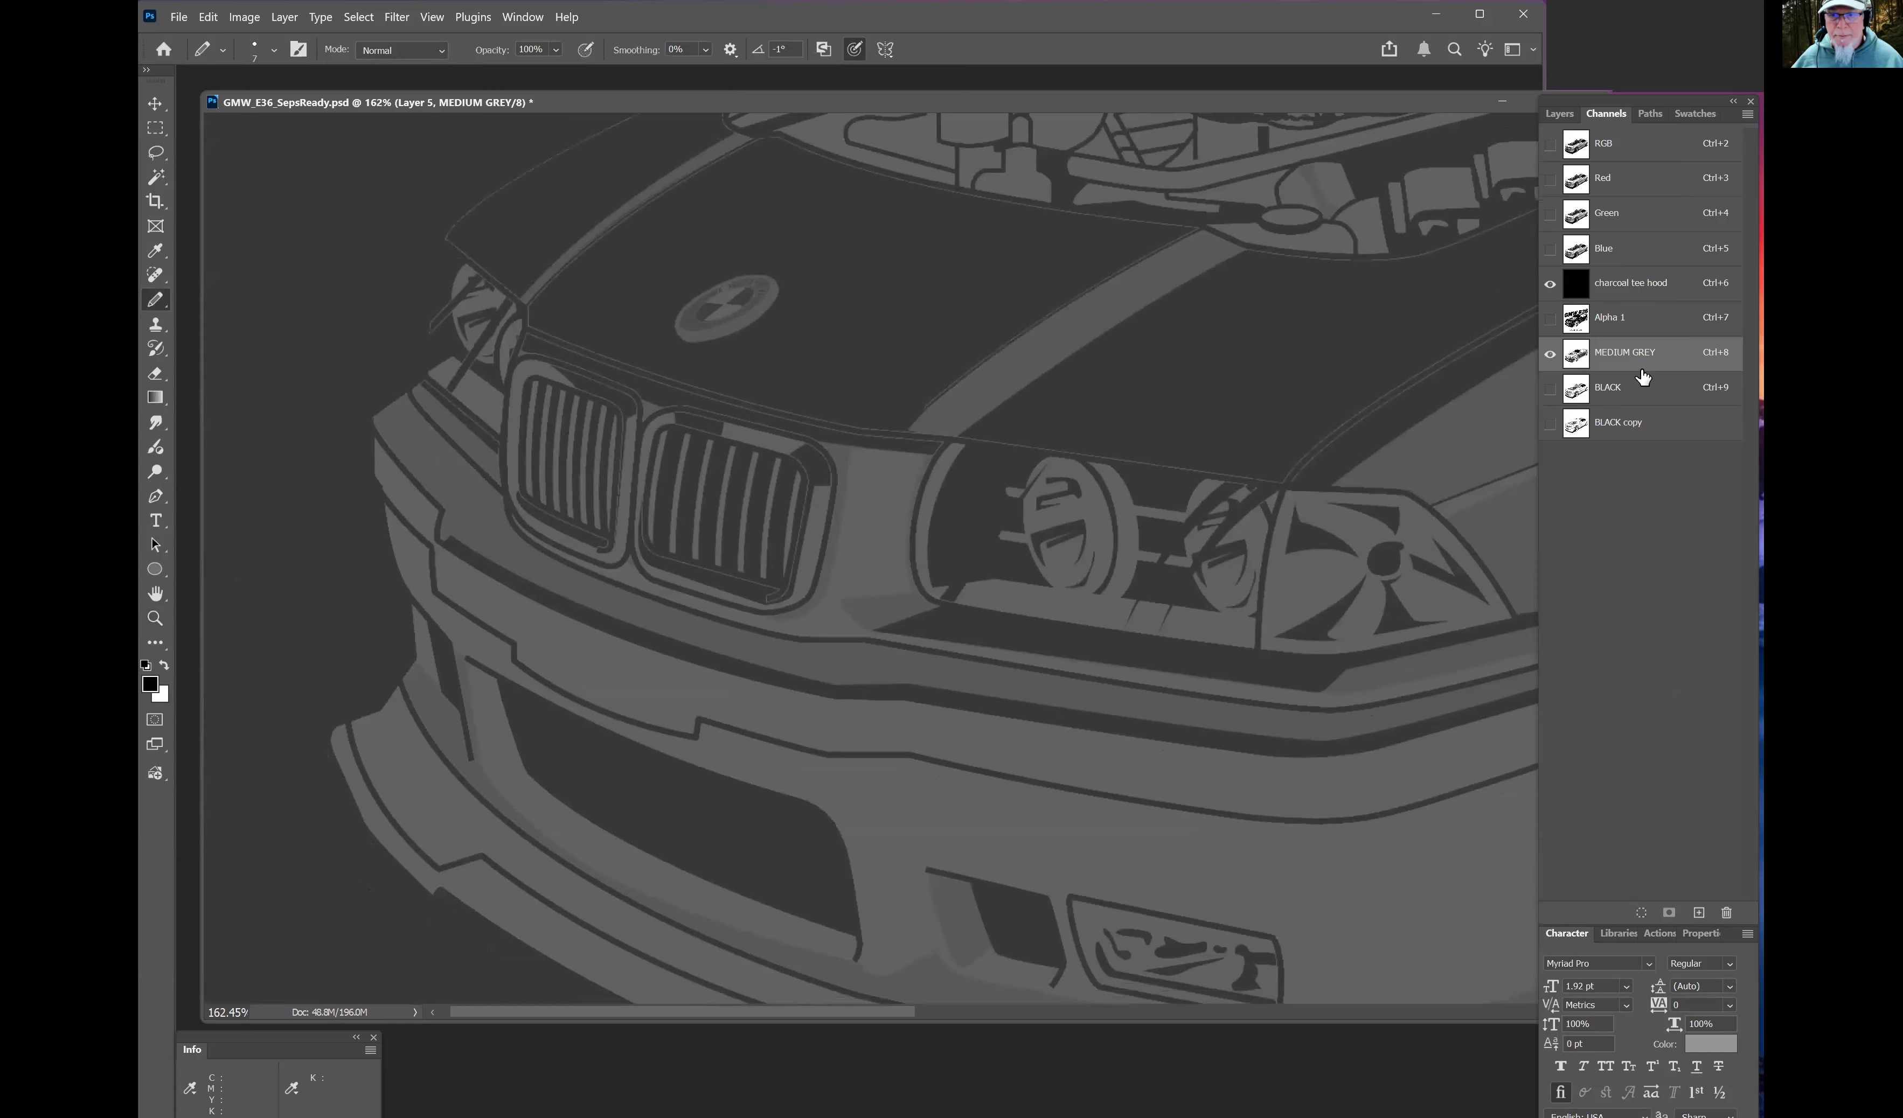
{"action": "double_click", "coordinate": [1578, 357]}
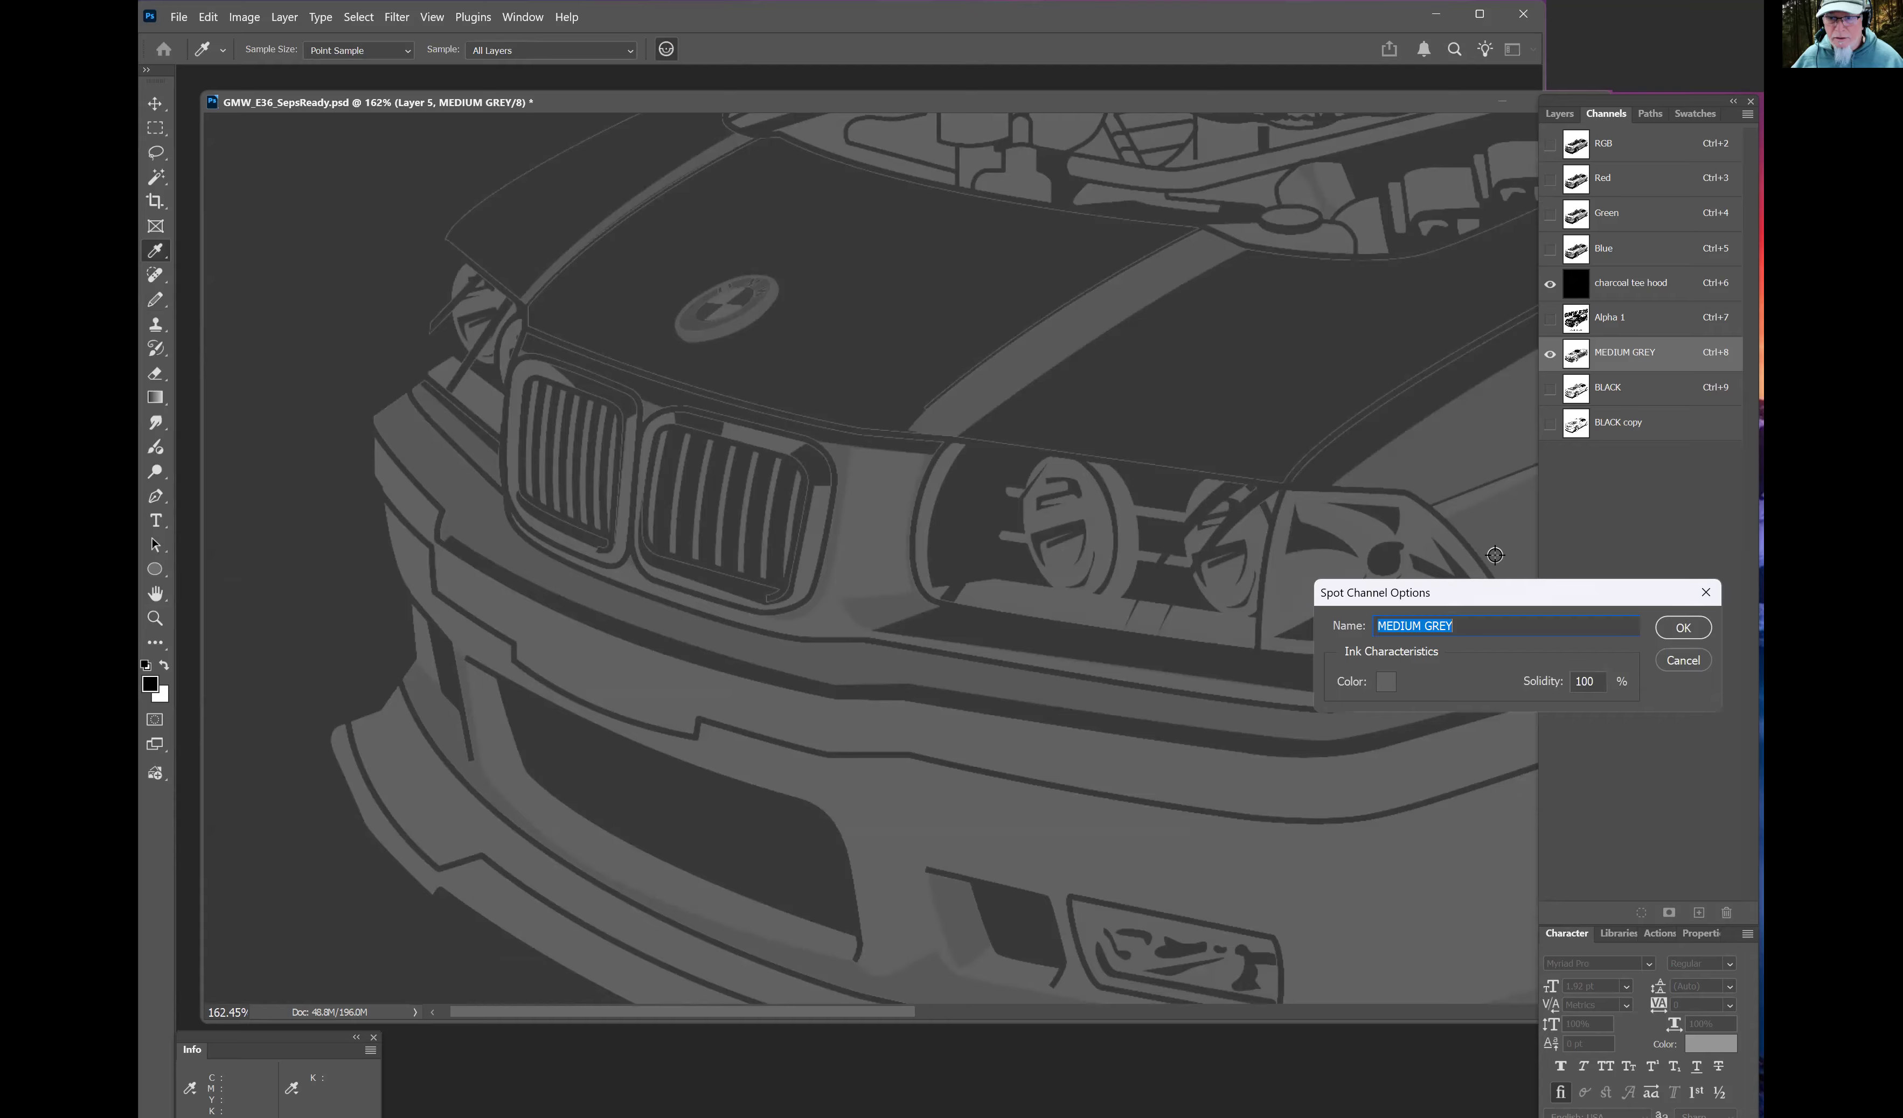
{"action": "left_click", "coordinate": [1386, 682]}
{"action": "left_click", "coordinate": [1404, 600]}
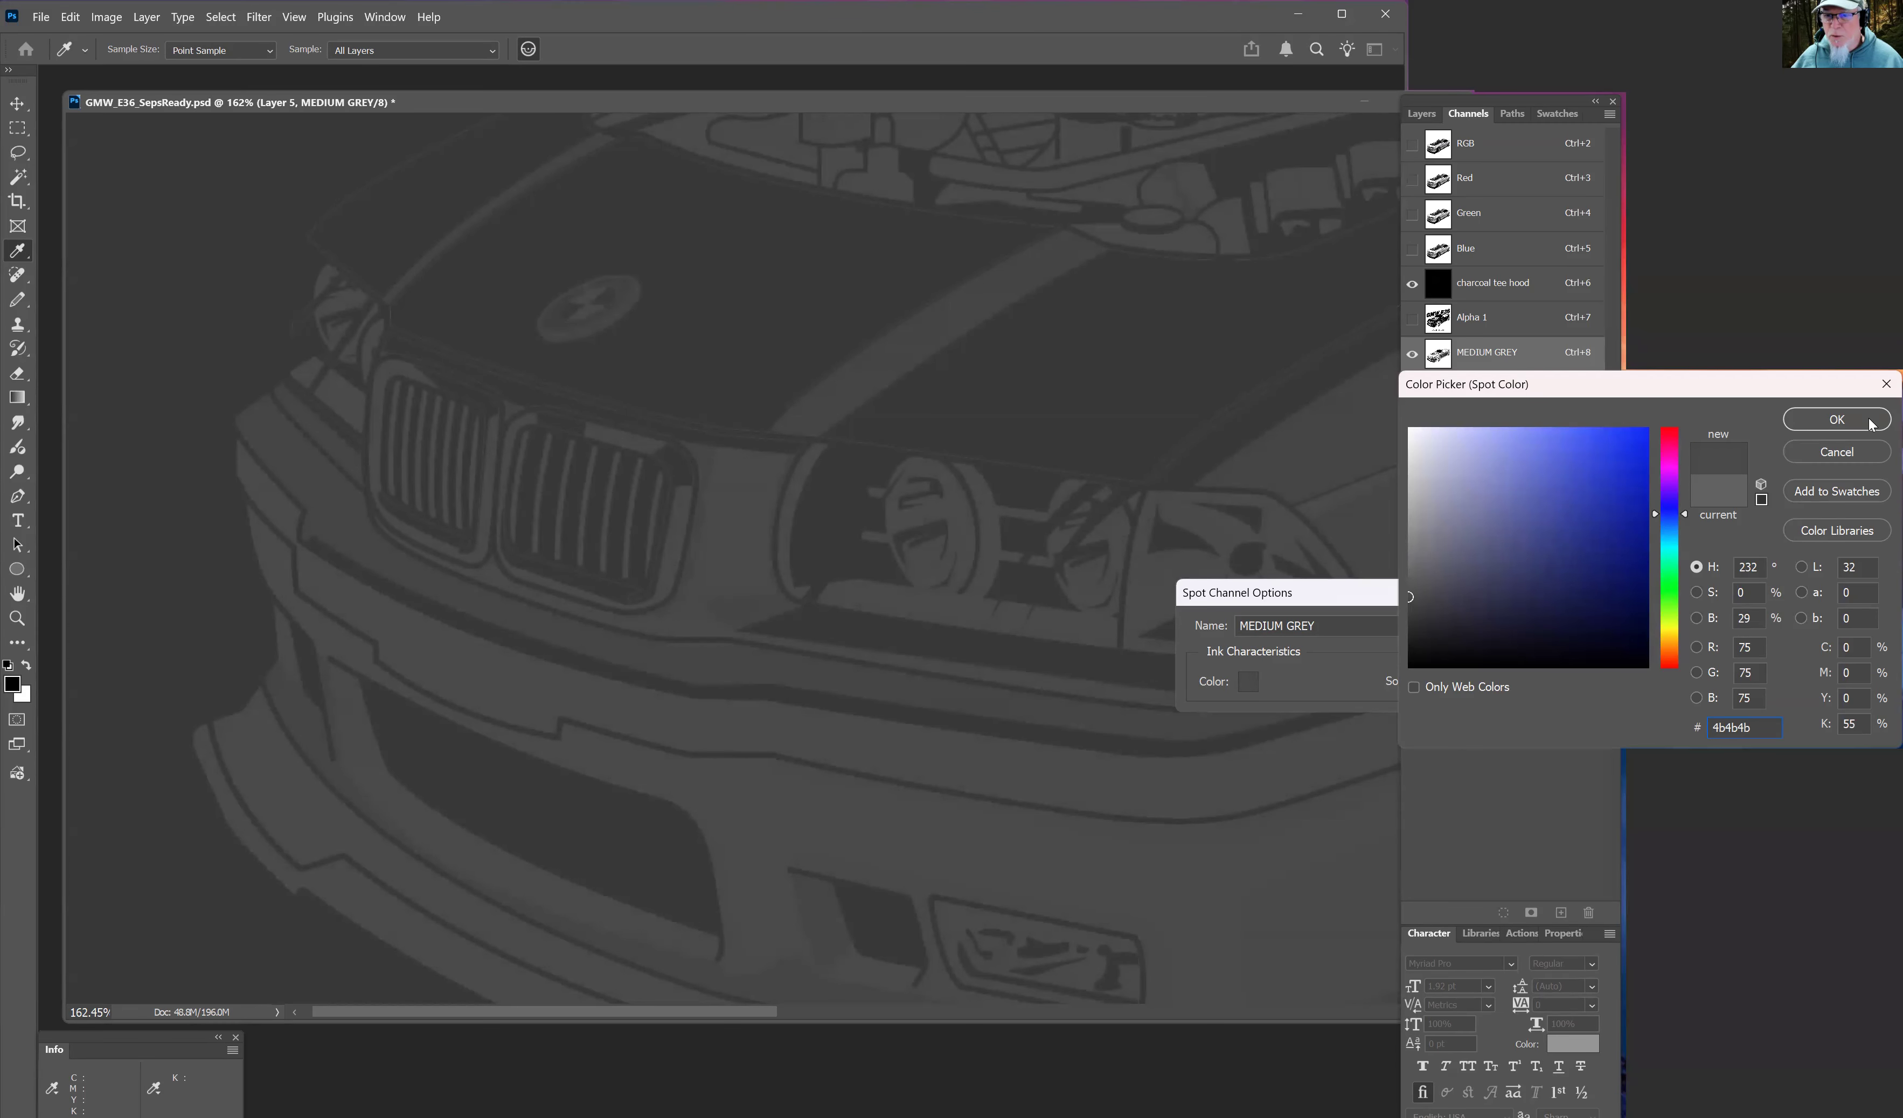
{"action": "key", "text": "Return"}
{"action": "left_click", "coordinate": [1682, 627]}
{"action": "key", "text": "b"}
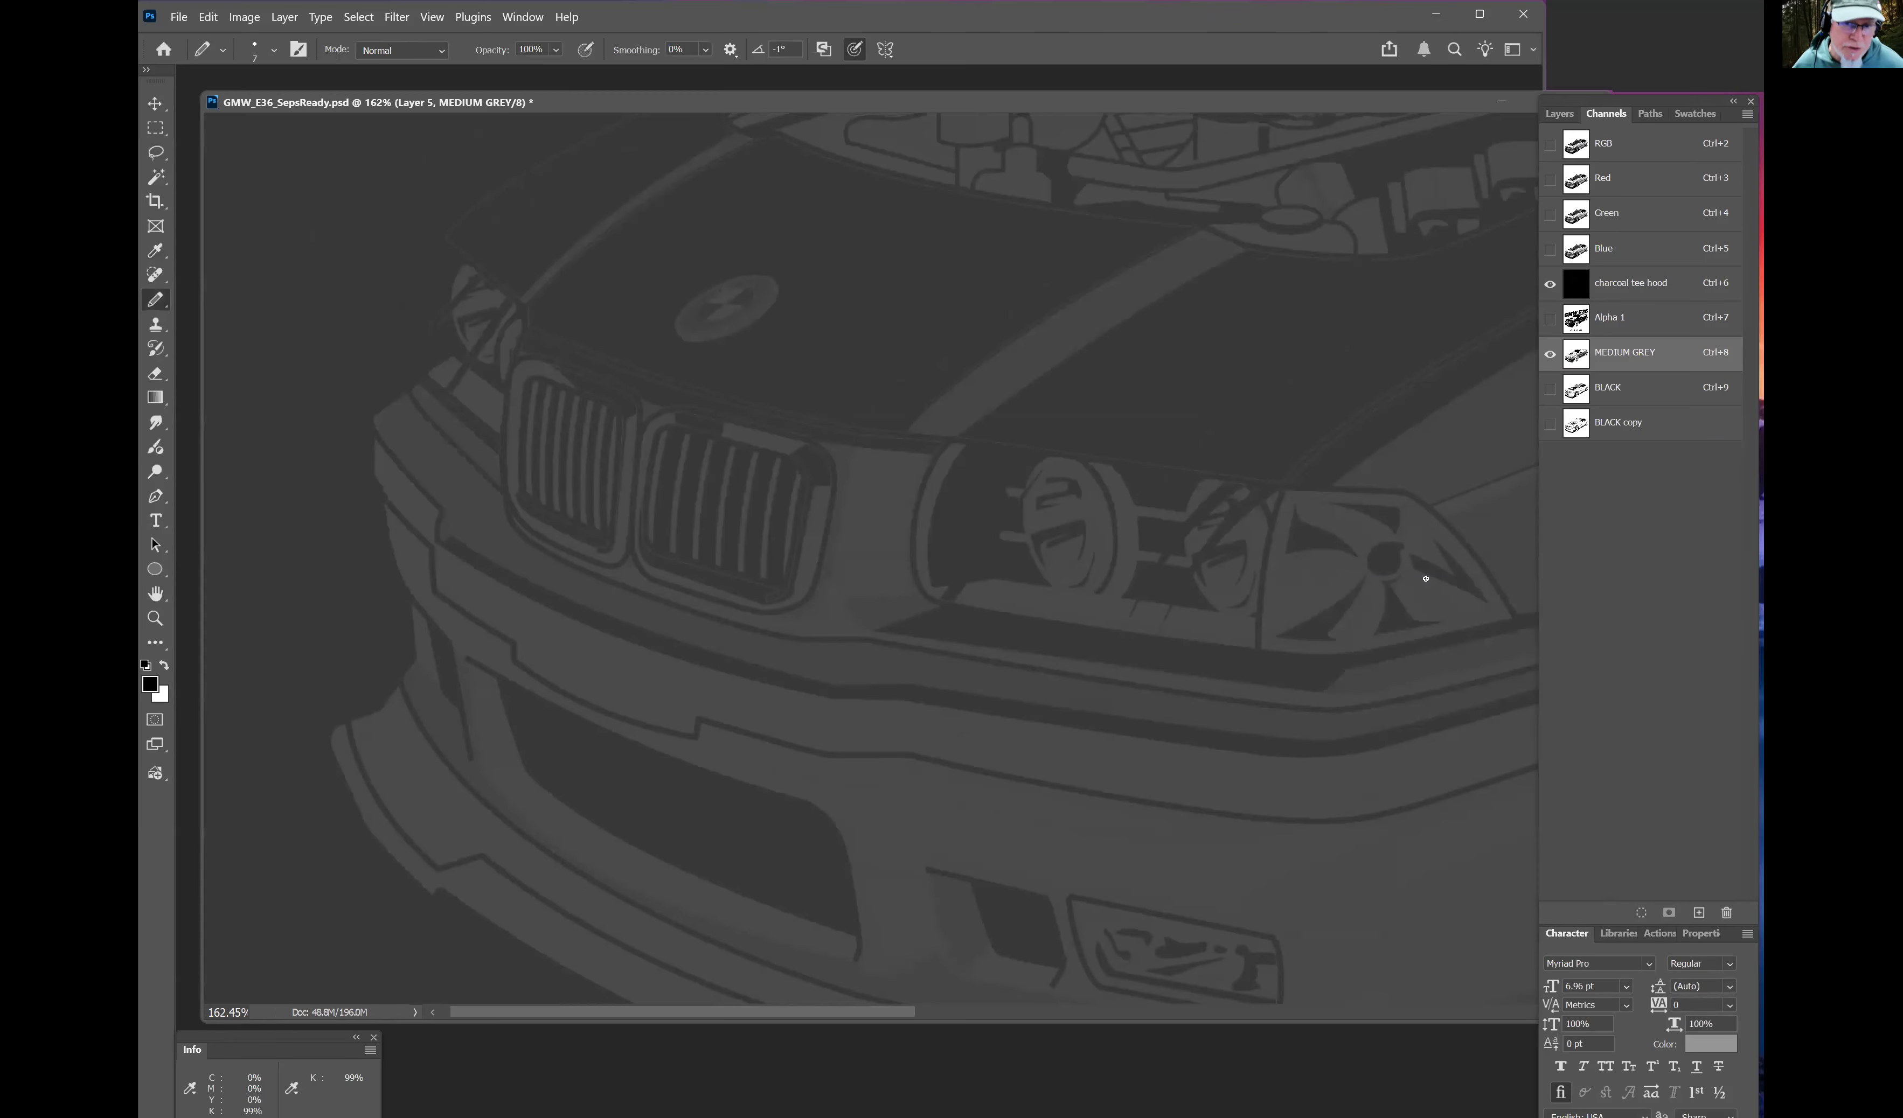
Step: Set the MEDIUM GREY channel's ink color to white (ffffff)
{"action": "key", "text": "z"}
{"action": "mouse_move", "coordinate": [1309, 465]}
{"action": "left_mouse_down"}
{"action": "mouse_move", "coordinate": [1329, 485]}
{"action": "mouse_move", "coordinate": [1172, 540]}
{"action": "left_mouse_up"}
{"action": "key", "text": "b"}
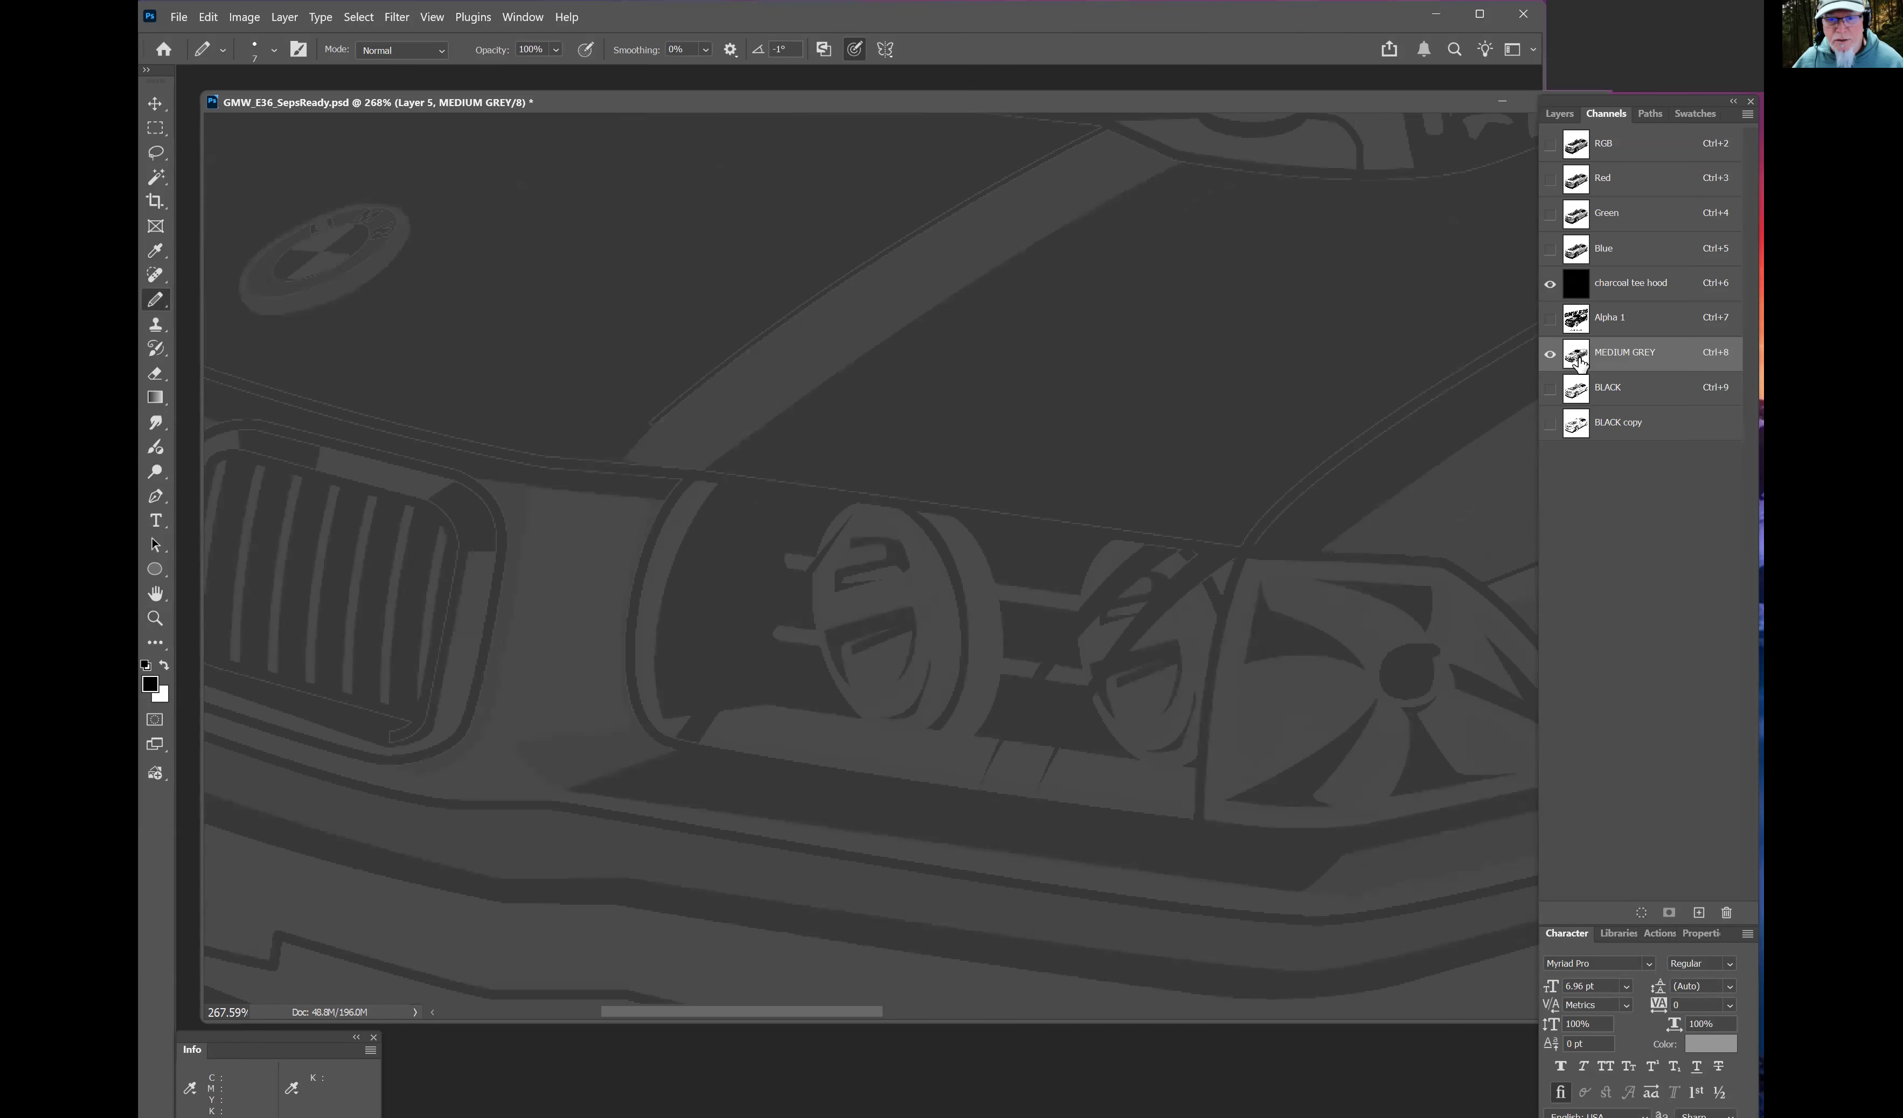
{"action": "double_click", "coordinate": [1576, 357]}
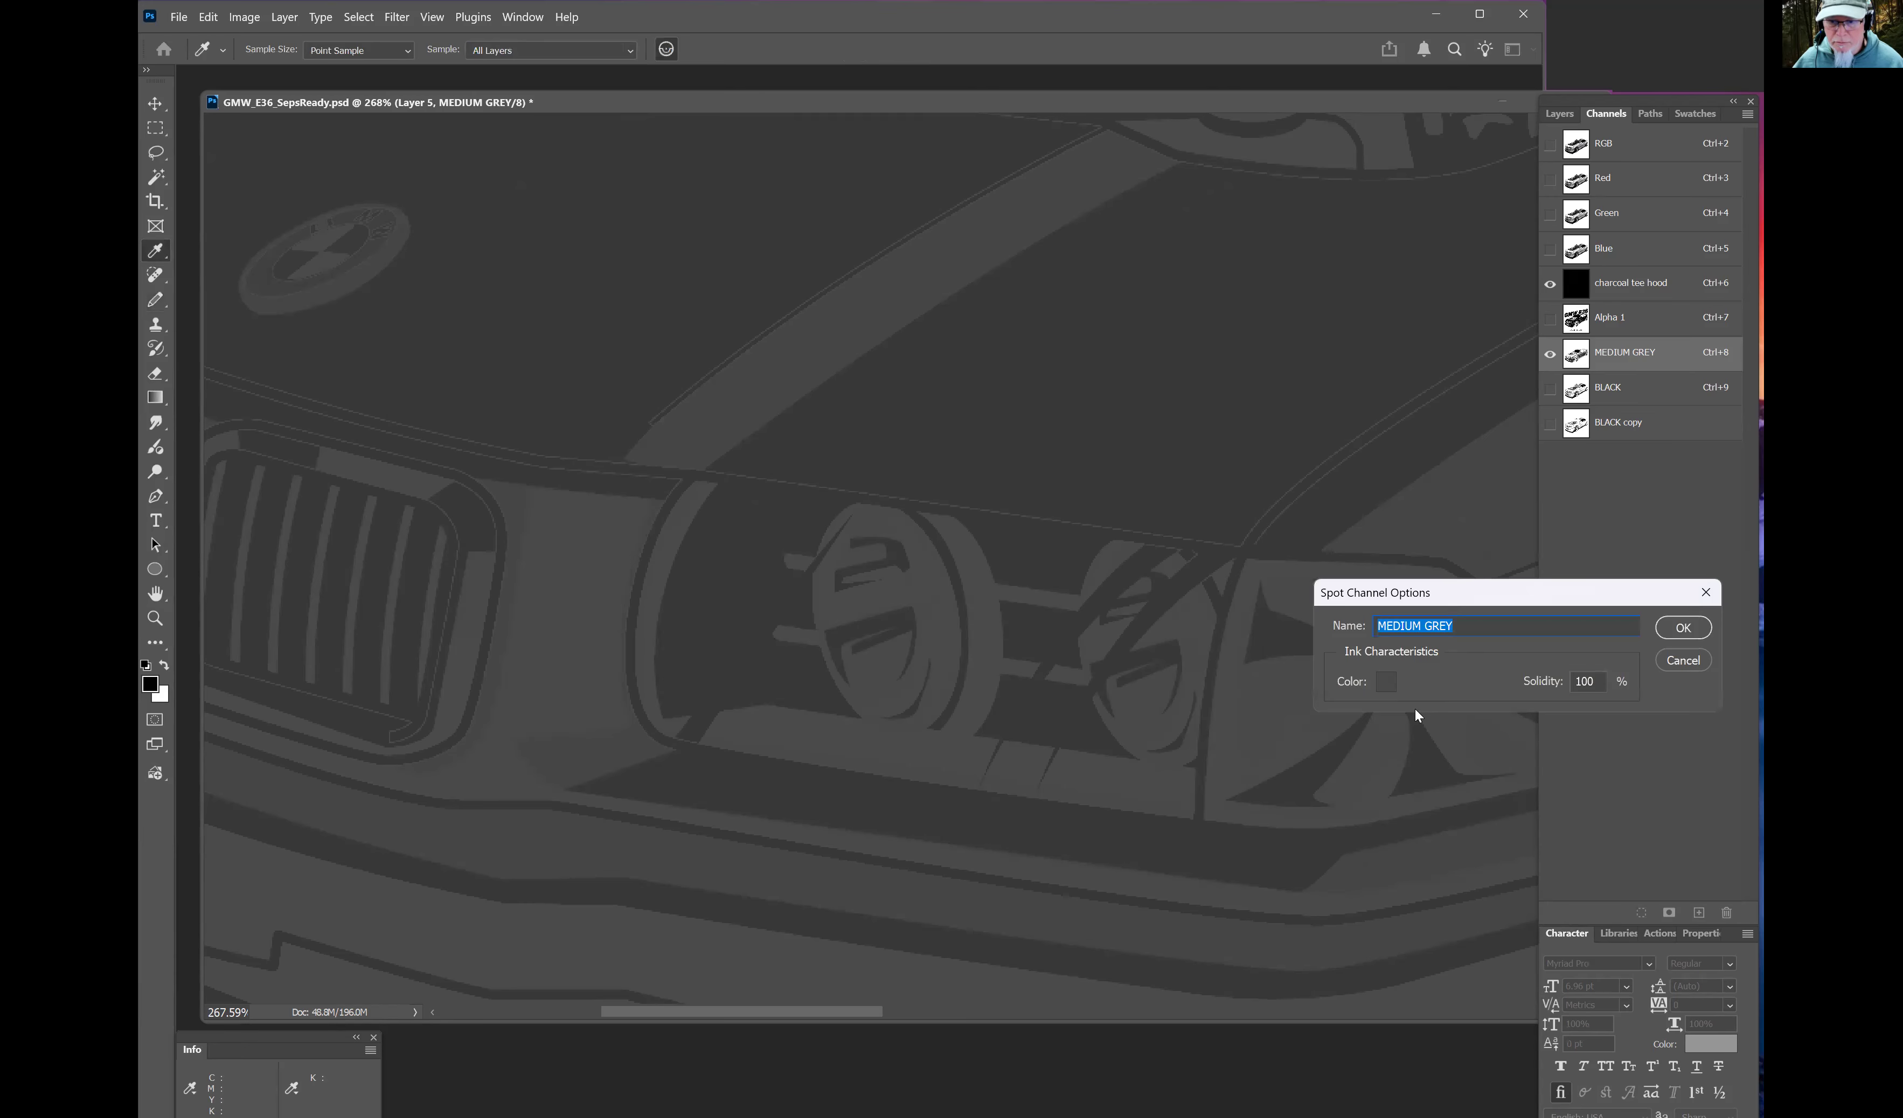
{"action": "left_click", "coordinate": [1385, 683]}
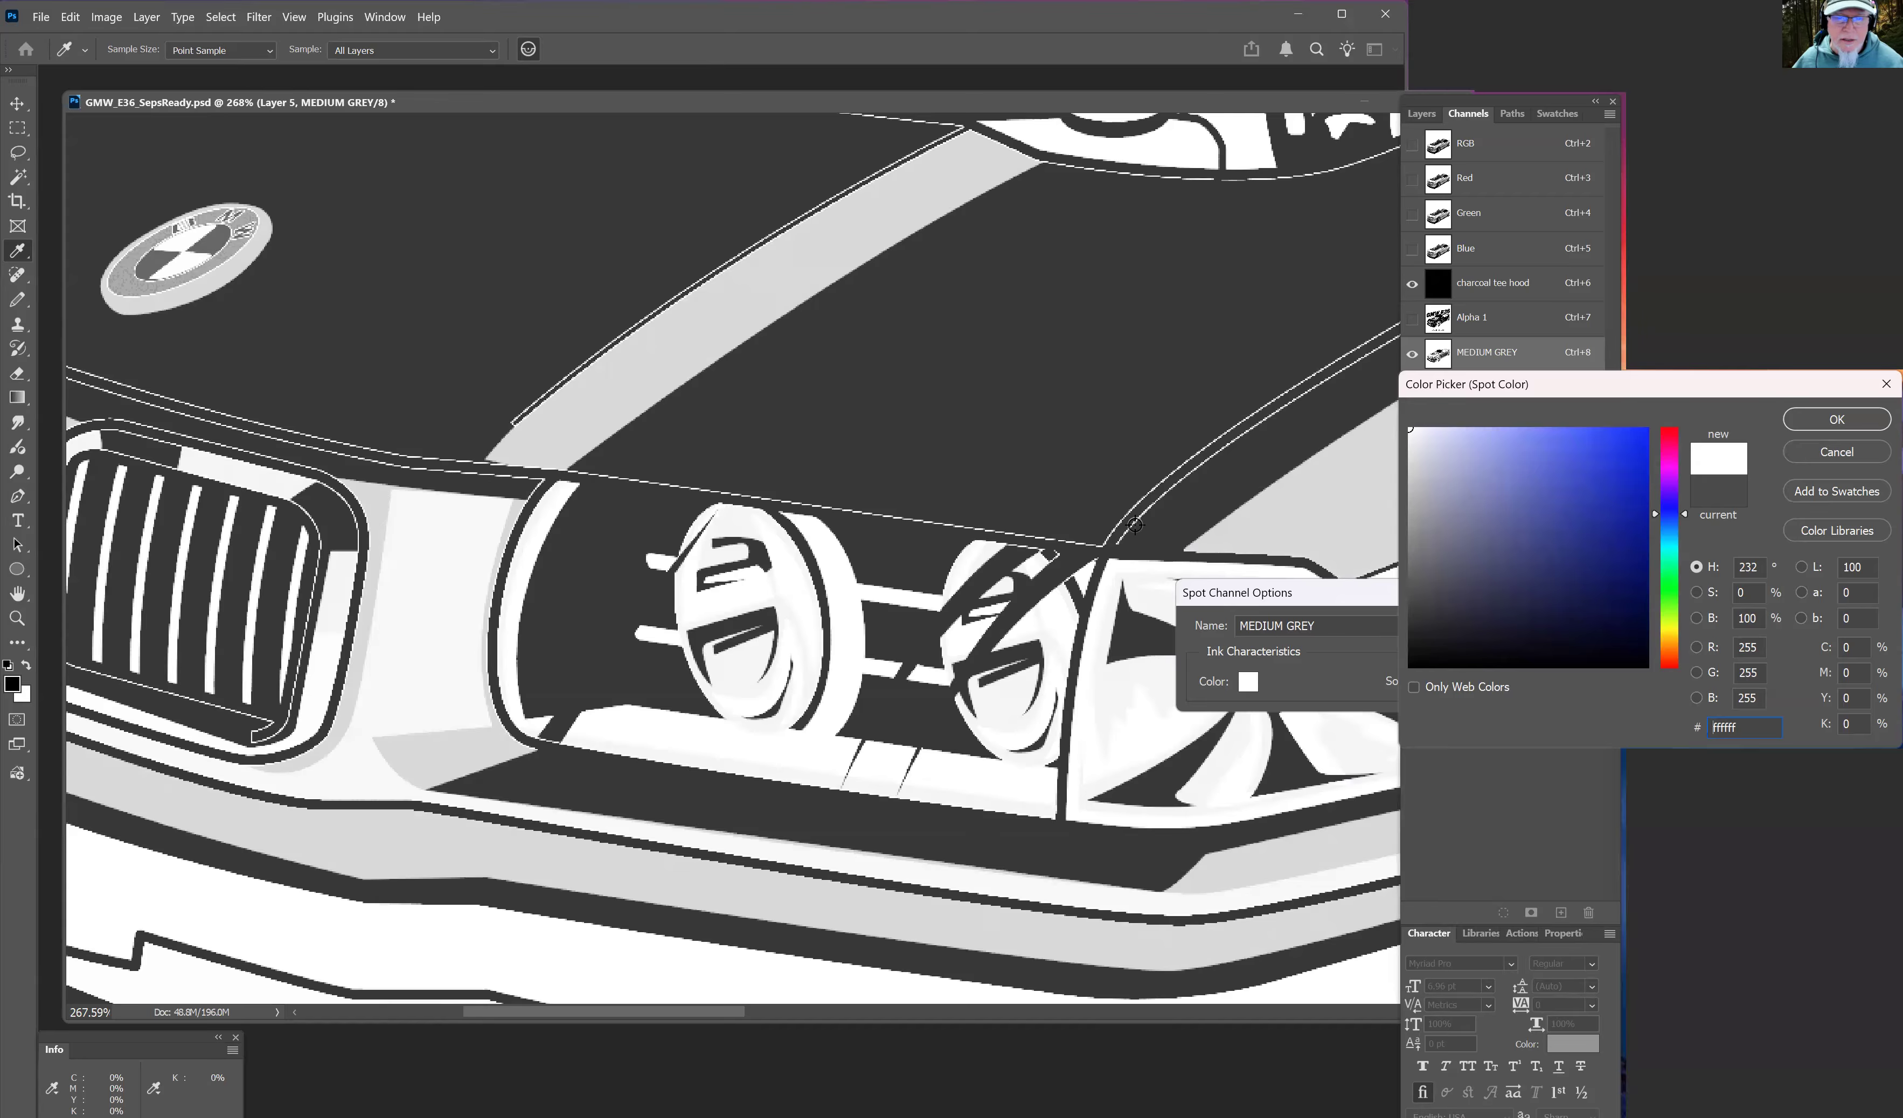
Step: Show and select the BLACK channel over MEDIUM GREY and the tee color, and examine the hood edge and headlight outlines
{"action": "left_click_drag", "start_coordinate": [369, 391], "coordinate": [834, 537]}
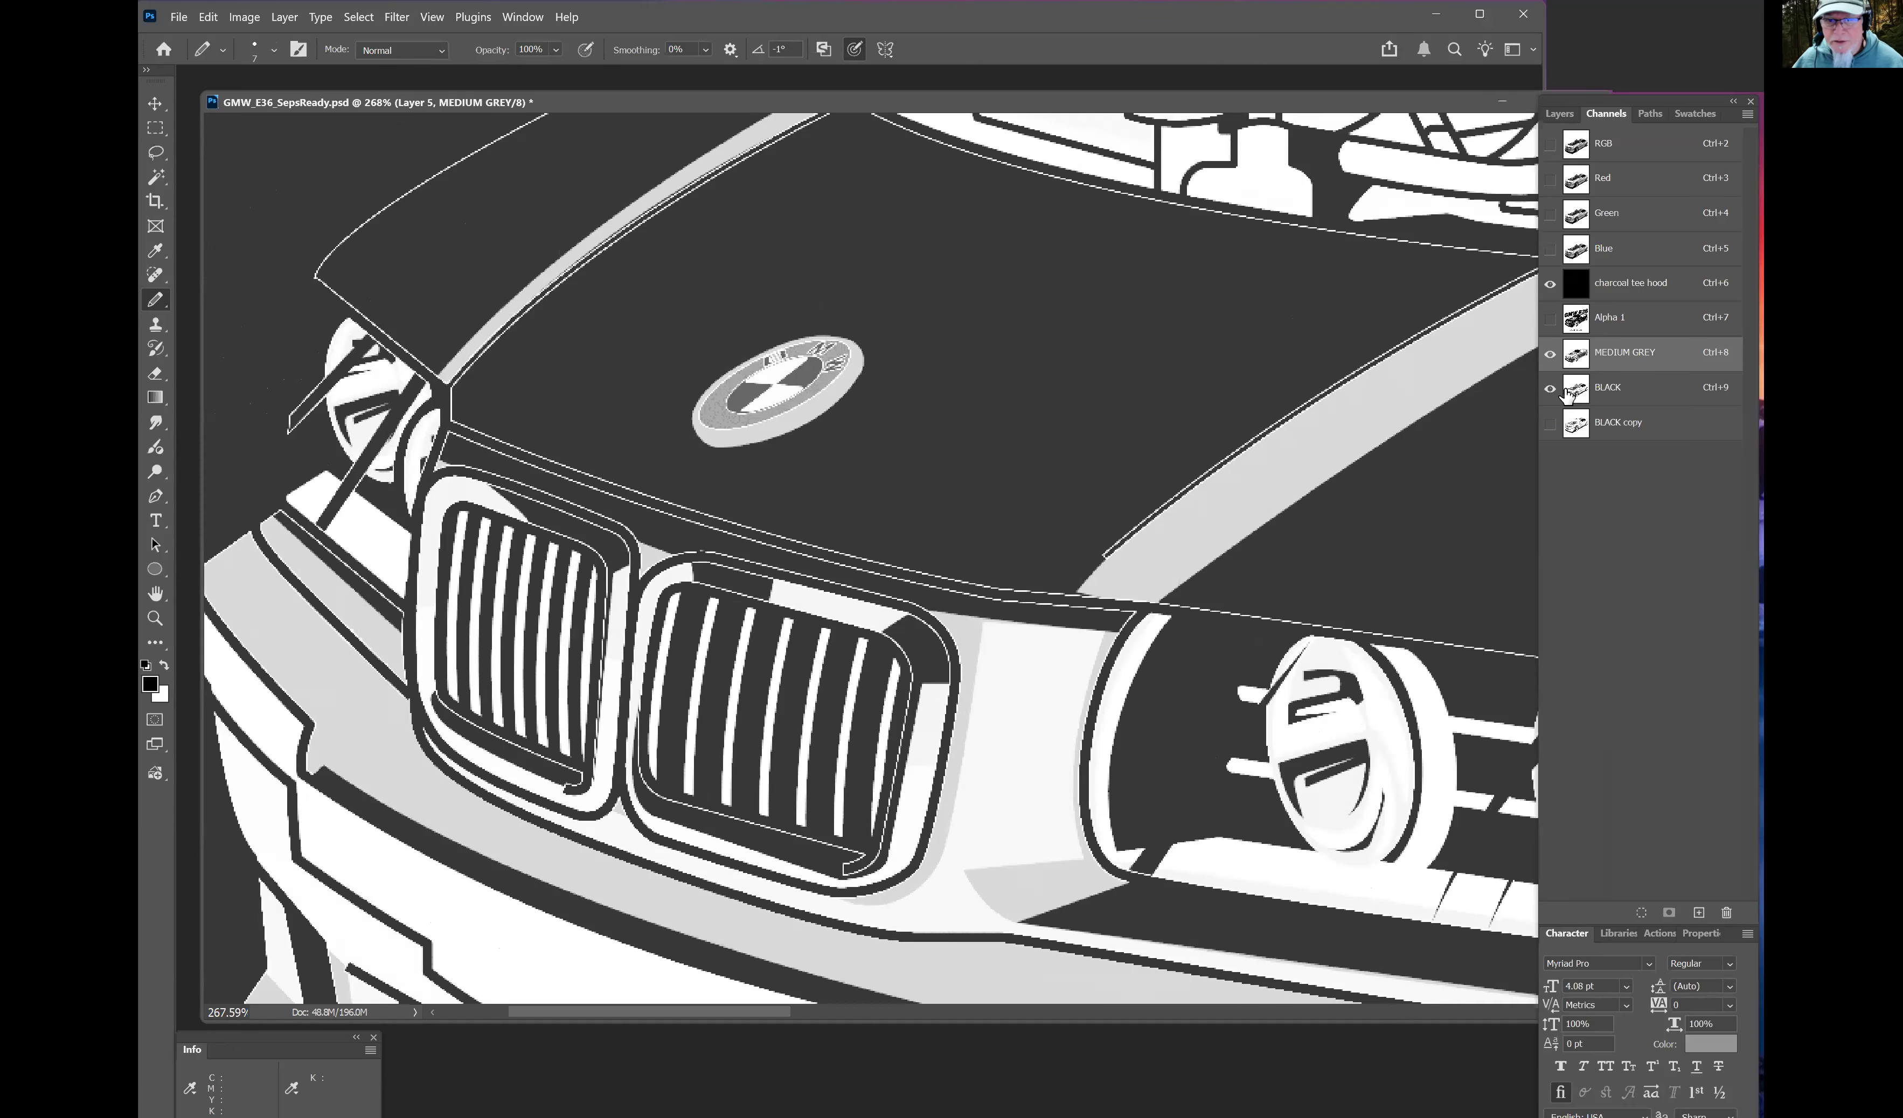
{"action": "key", "text": "ctrl+9"}
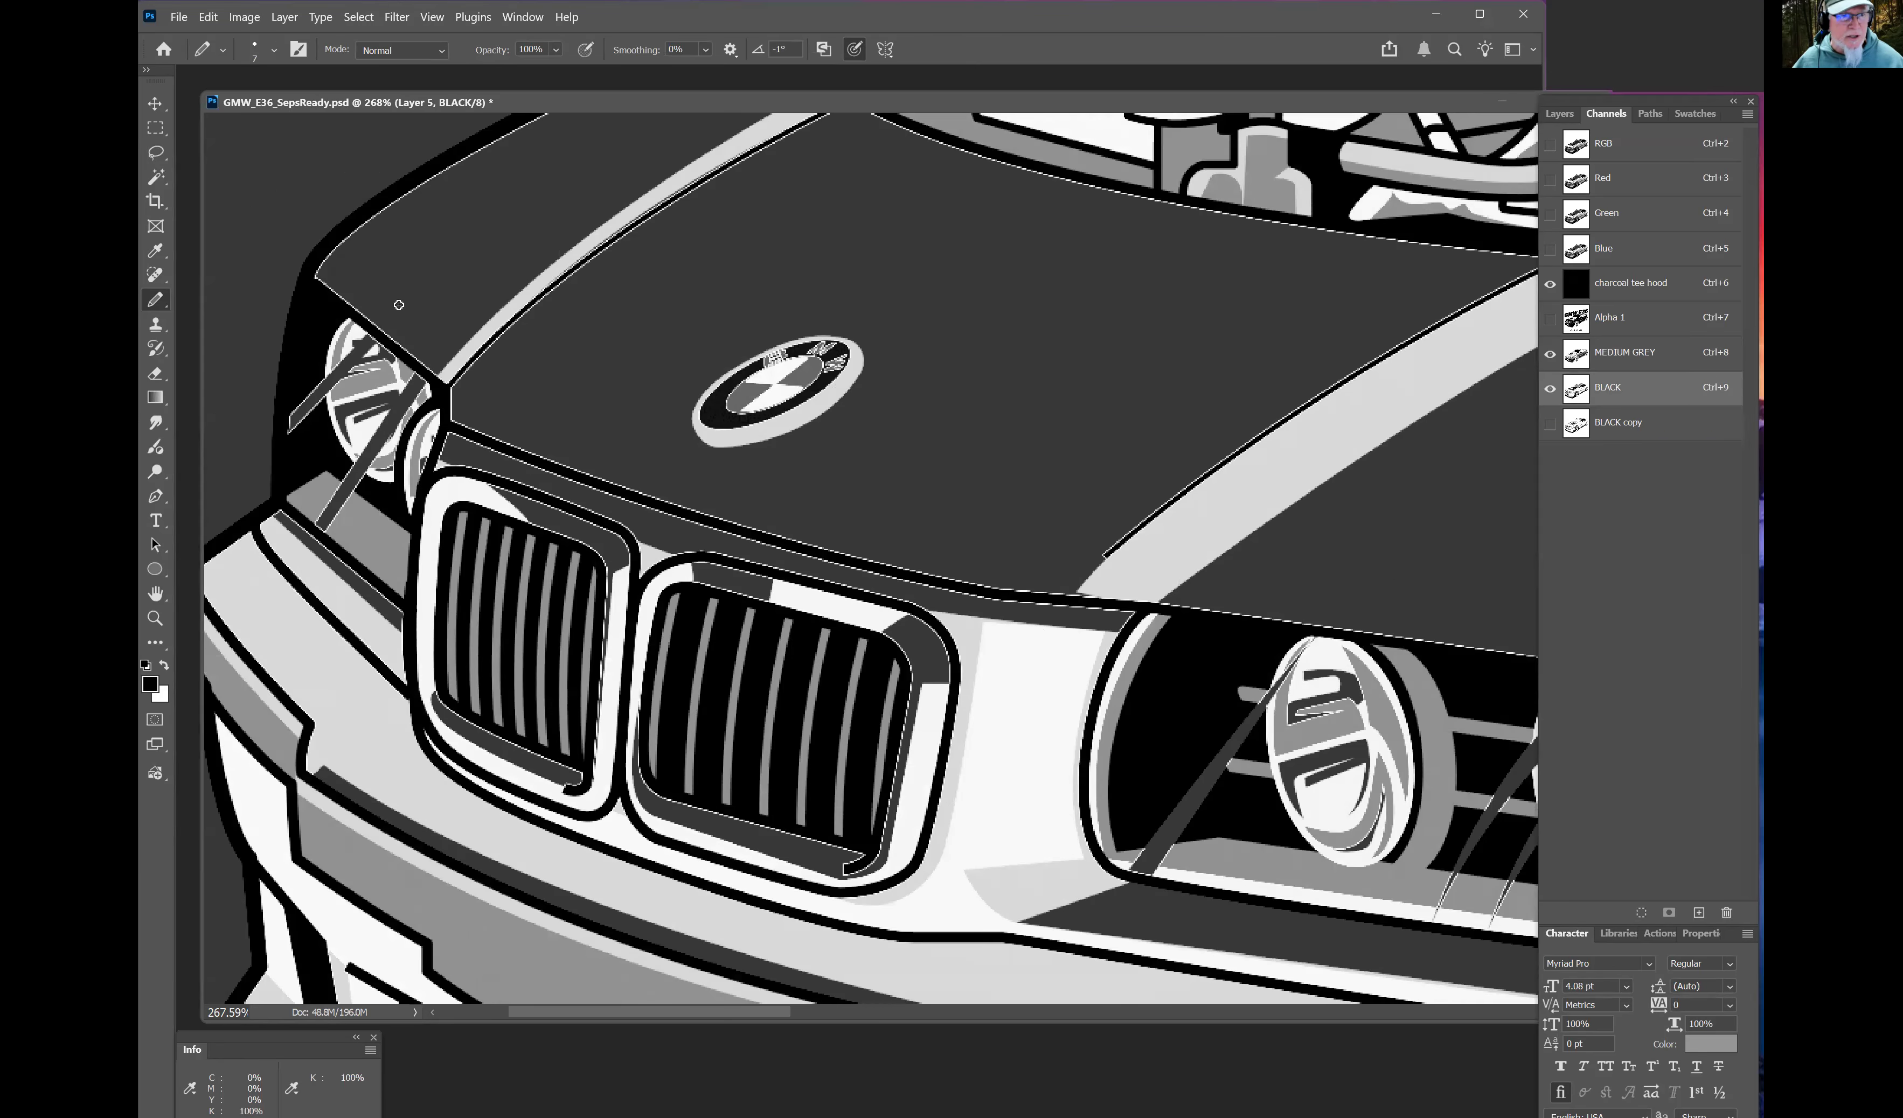
{"action": "left_click_drag", "start_coordinate": [399, 305], "coordinate": [705, 702]}
{"action": "key", "text": "z"}
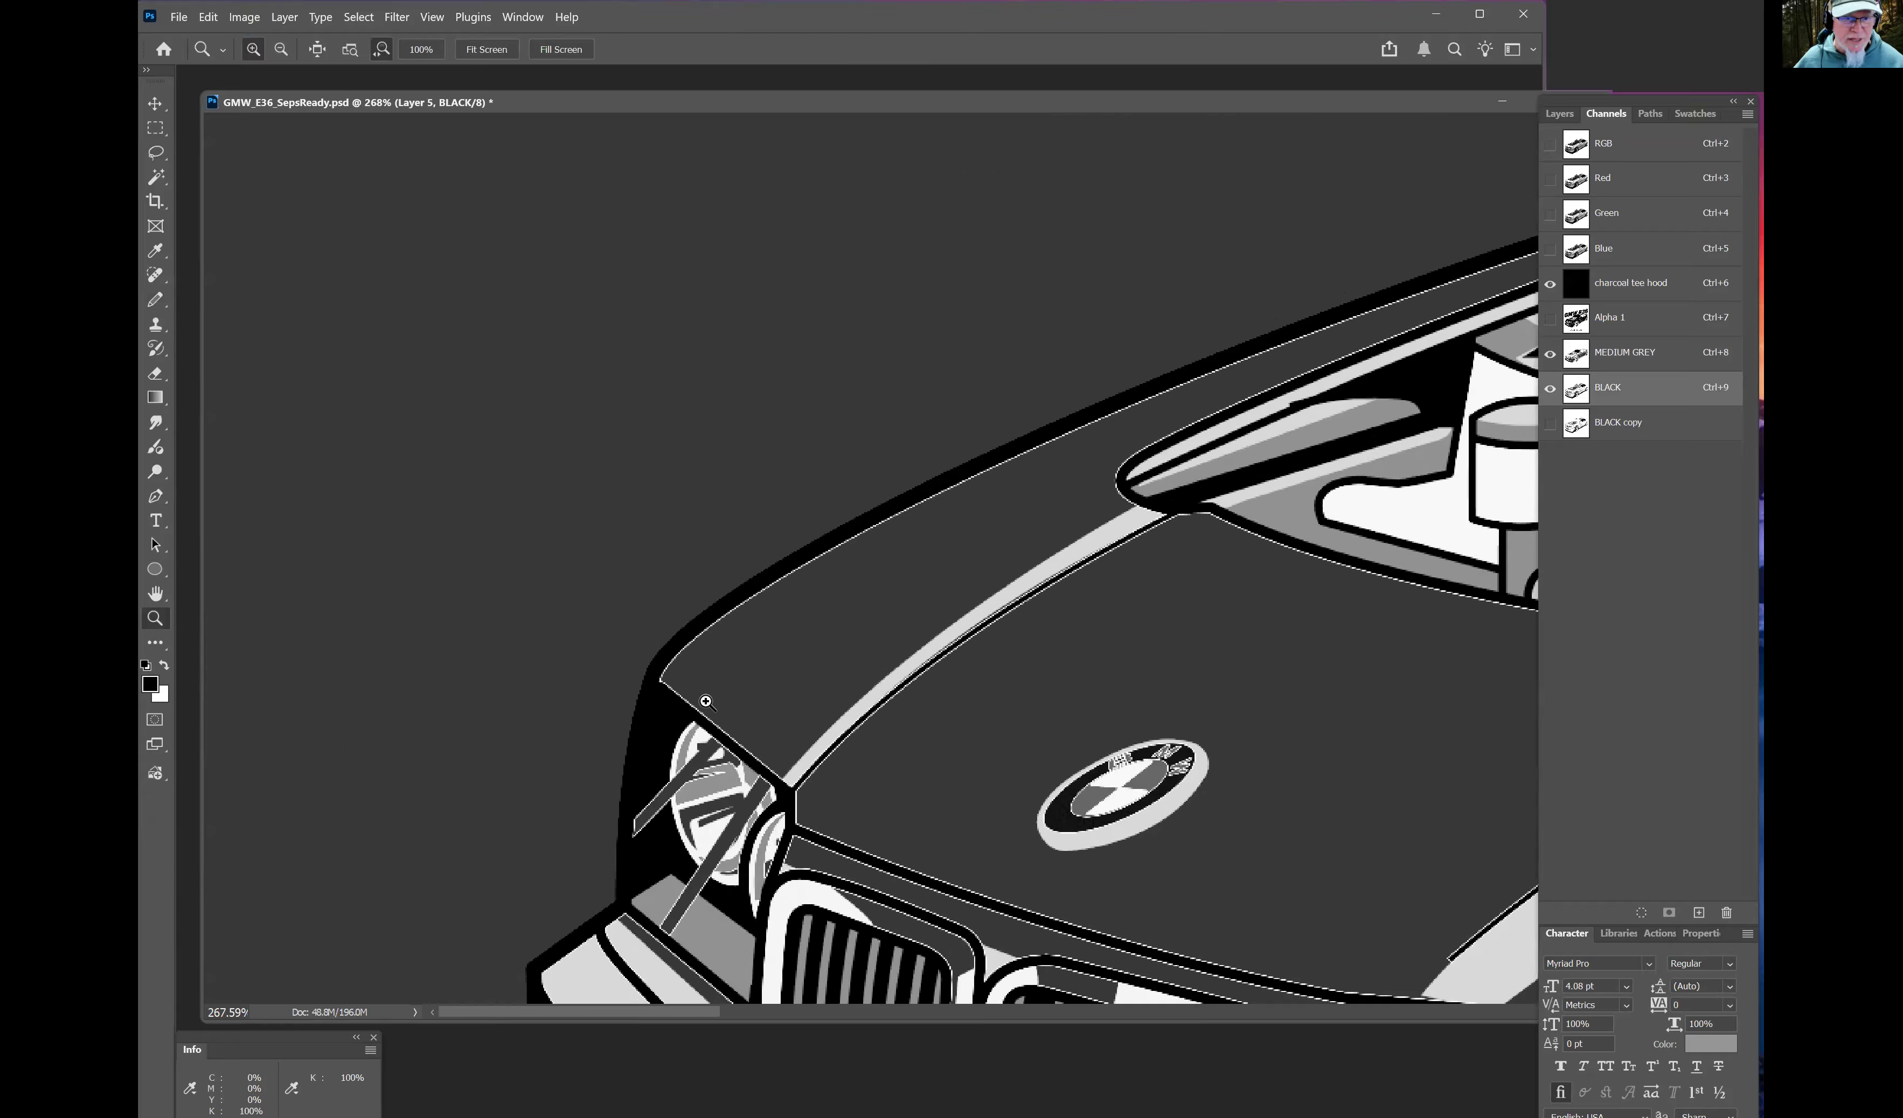
{"action": "scroll", "coordinate": [706, 702], "scroll_direction": "up", "scroll_amount": 3}
{"action": "scroll", "coordinate": [726, 714], "scroll_direction": "down", "scroll_amount": 5}
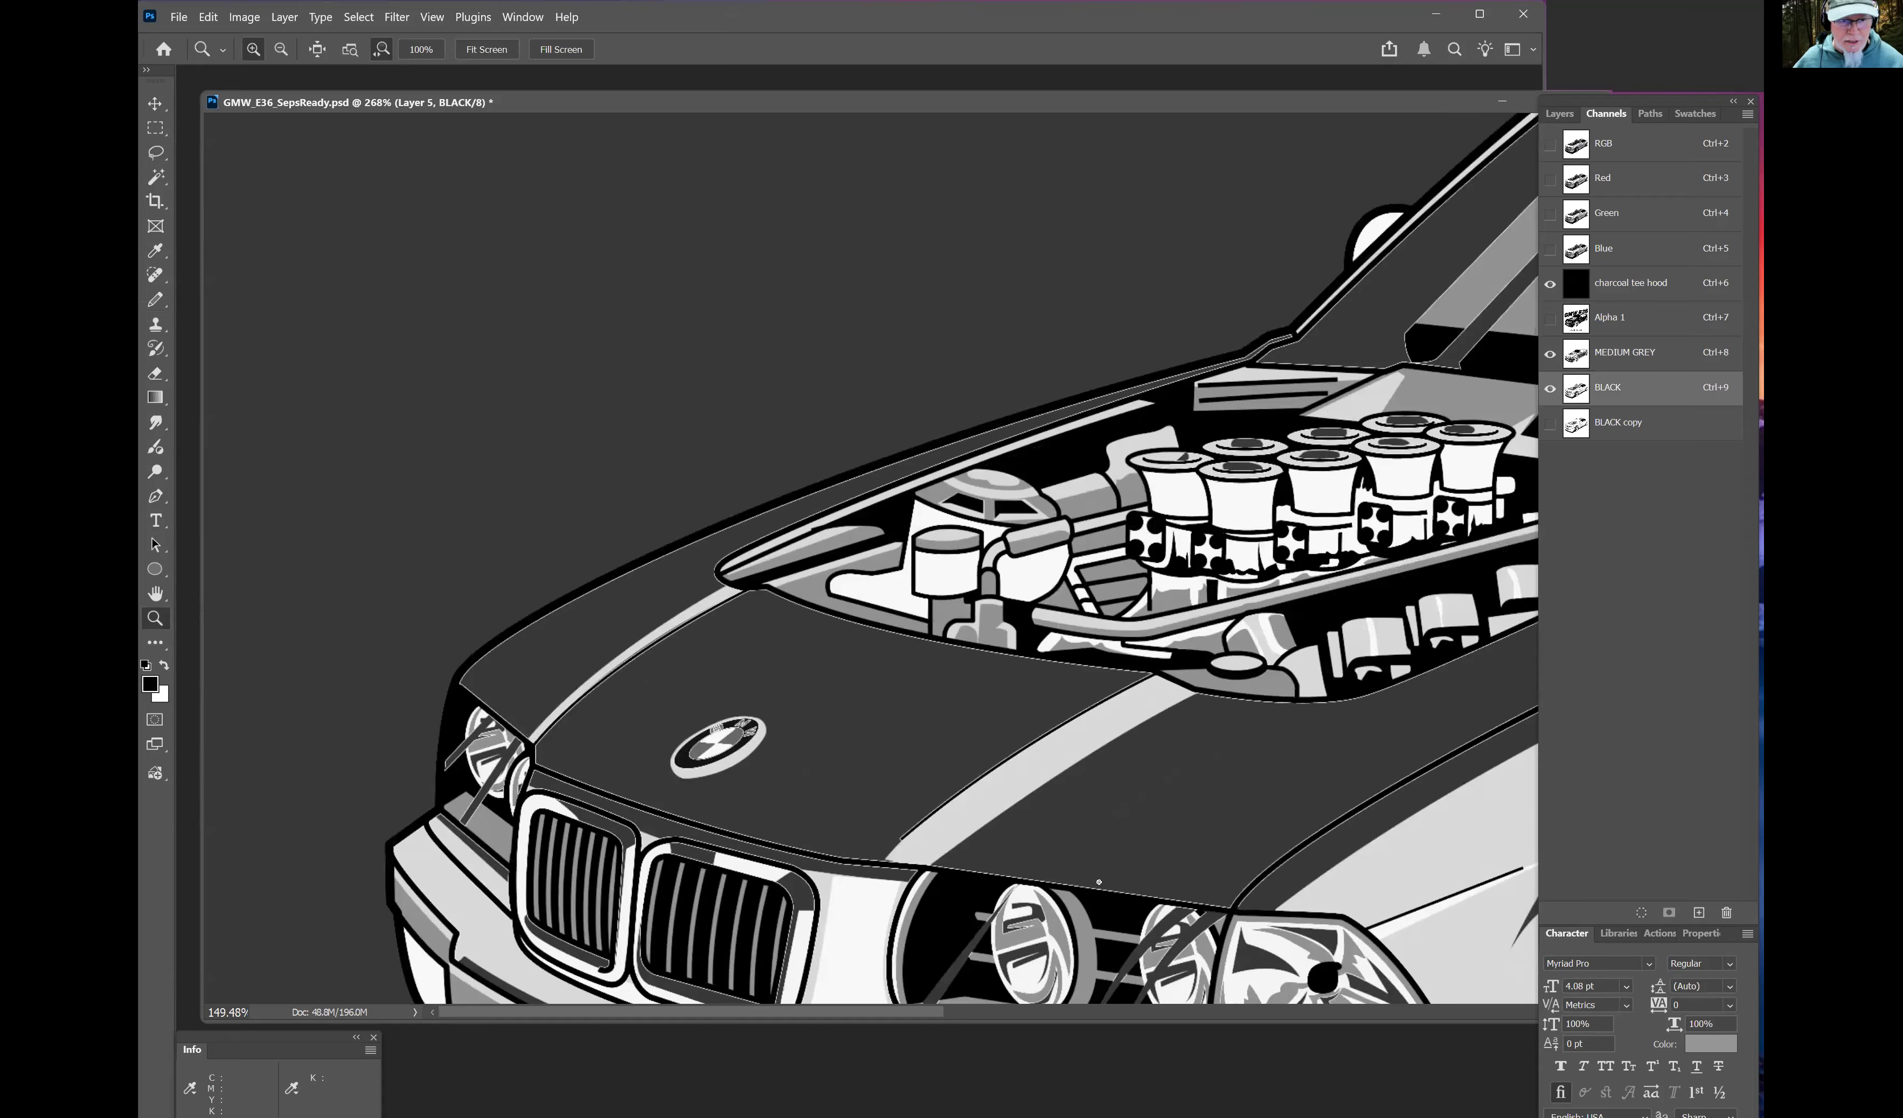
{"action": "scroll", "coordinate": [1098, 882], "scroll_direction": "down", "scroll_amount": 5}
{"action": "scroll", "coordinate": [1090, 768], "scroll_direction": "right", "scroll_amount": 3}
{"action": "scroll", "coordinate": [1085, 643], "scroll_direction": "up", "scroll_amount": 3}
{"action": "key", "text": "b"}
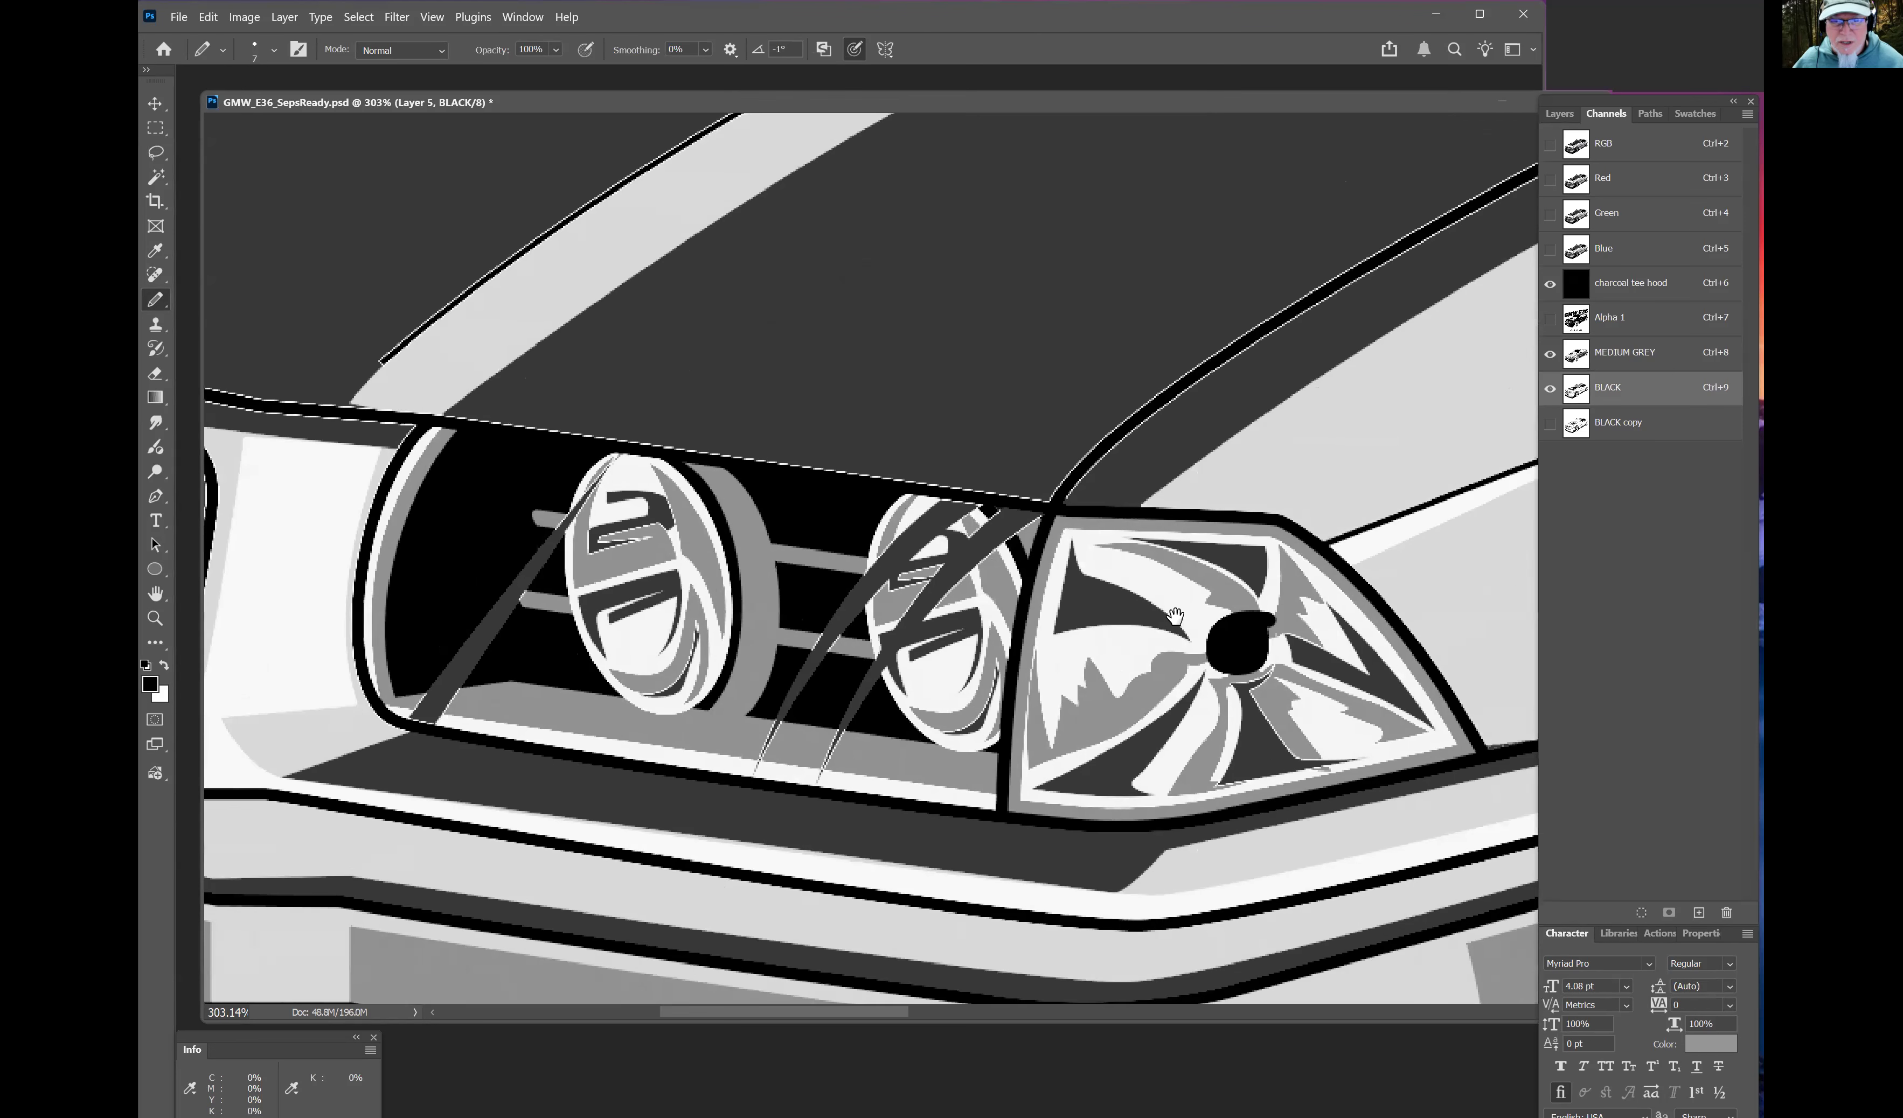
Step: Isolate the MEDIUM GREY channel and examine the thin outlines around its headlights, grilles and front bumper corner
{"action": "left_click_drag", "start_coordinate": [1016, 674], "coordinate": [1260, 590]}
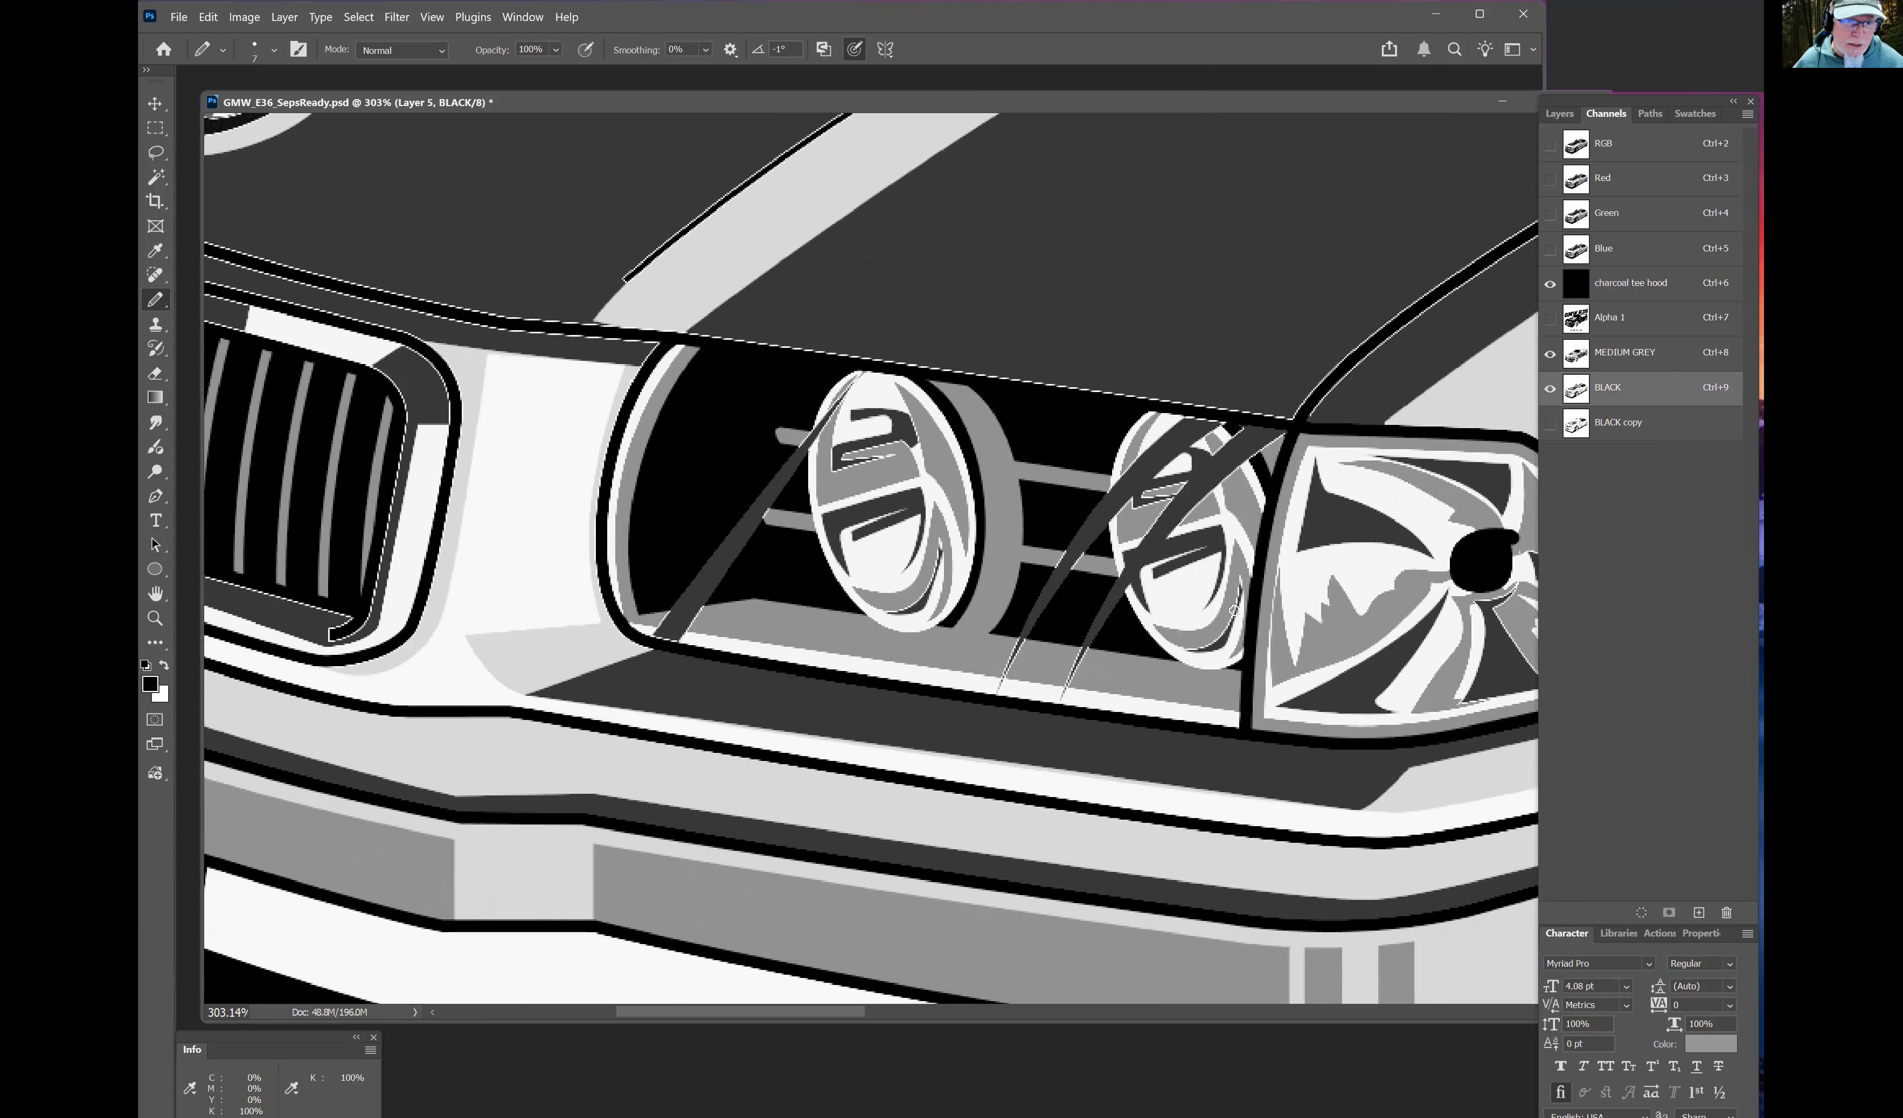
{"action": "left_click", "coordinate": [1584, 361]}
{"action": "left_click", "coordinate": [1578, 391]}
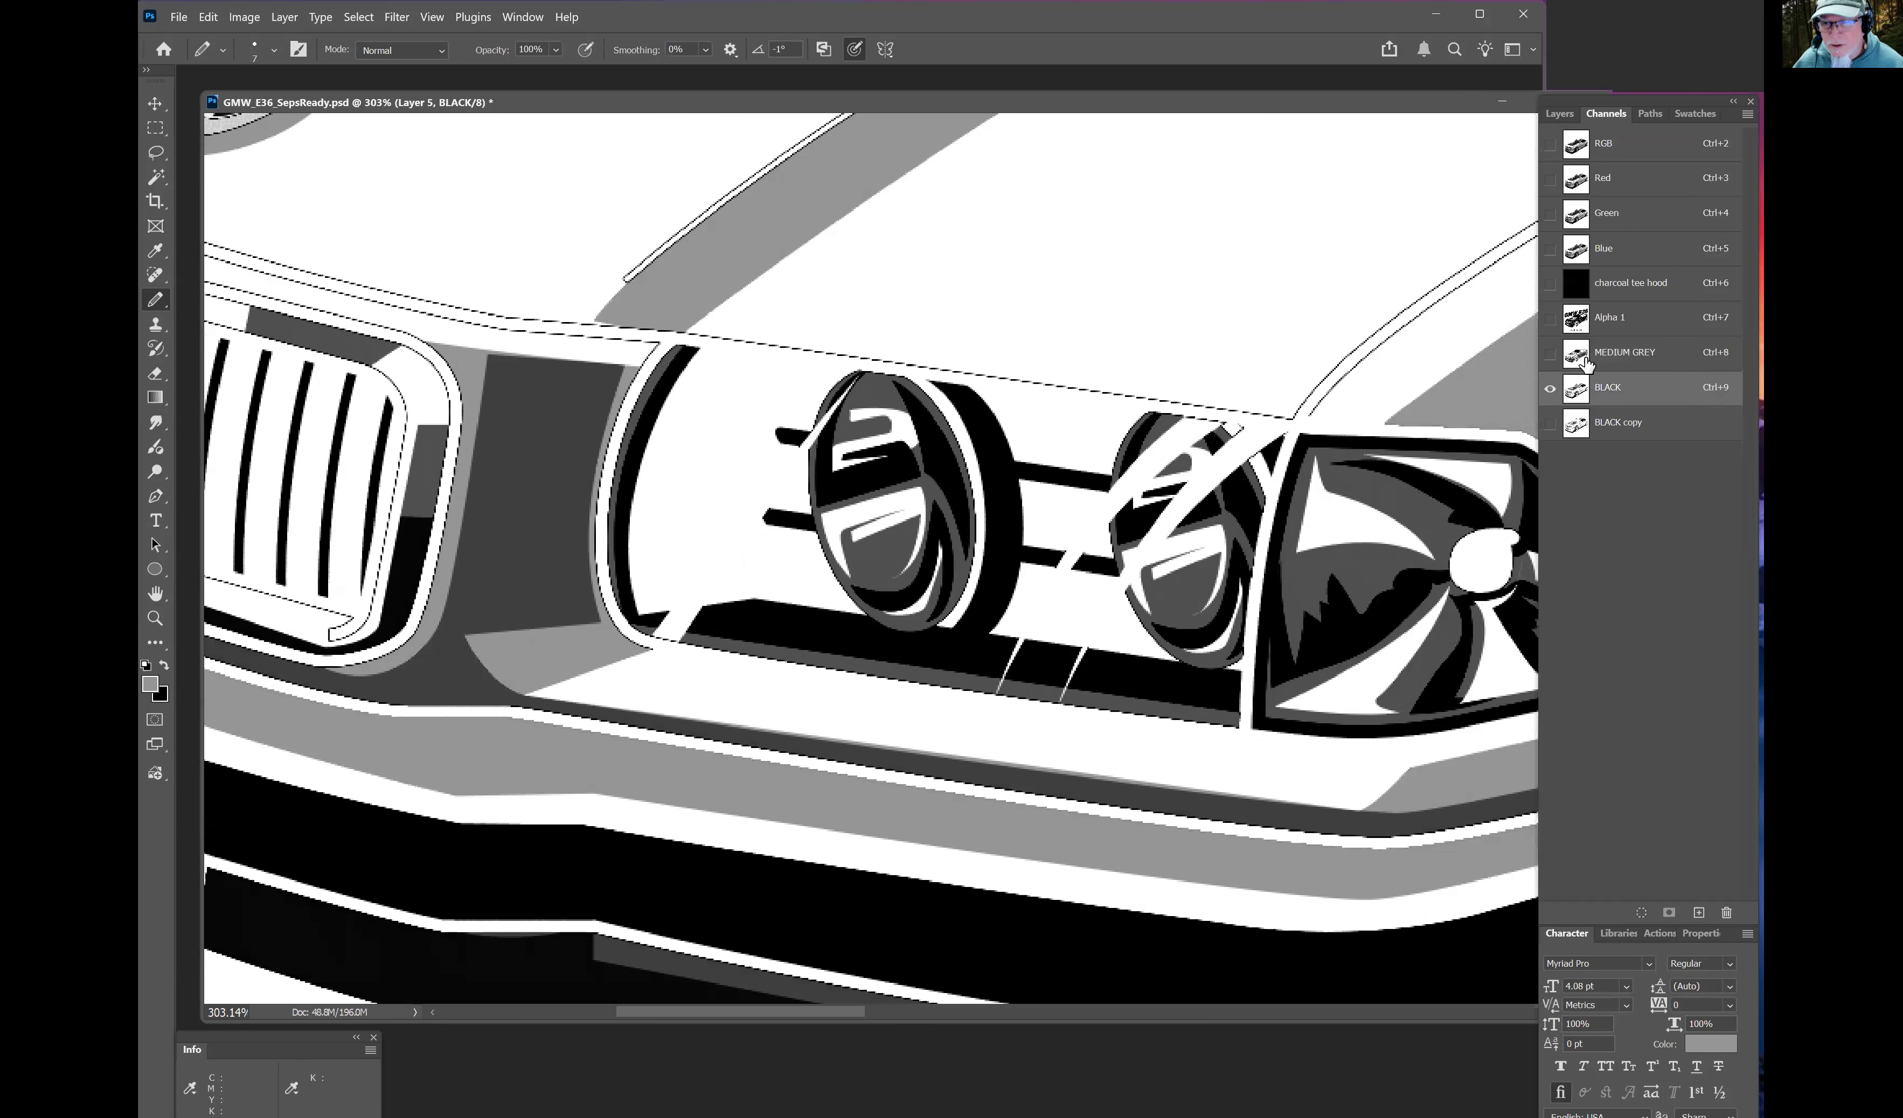
{"action": "left_click", "coordinate": [1579, 355]}
{"action": "left_click", "coordinate": [1577, 357], "text": "ctrl"}
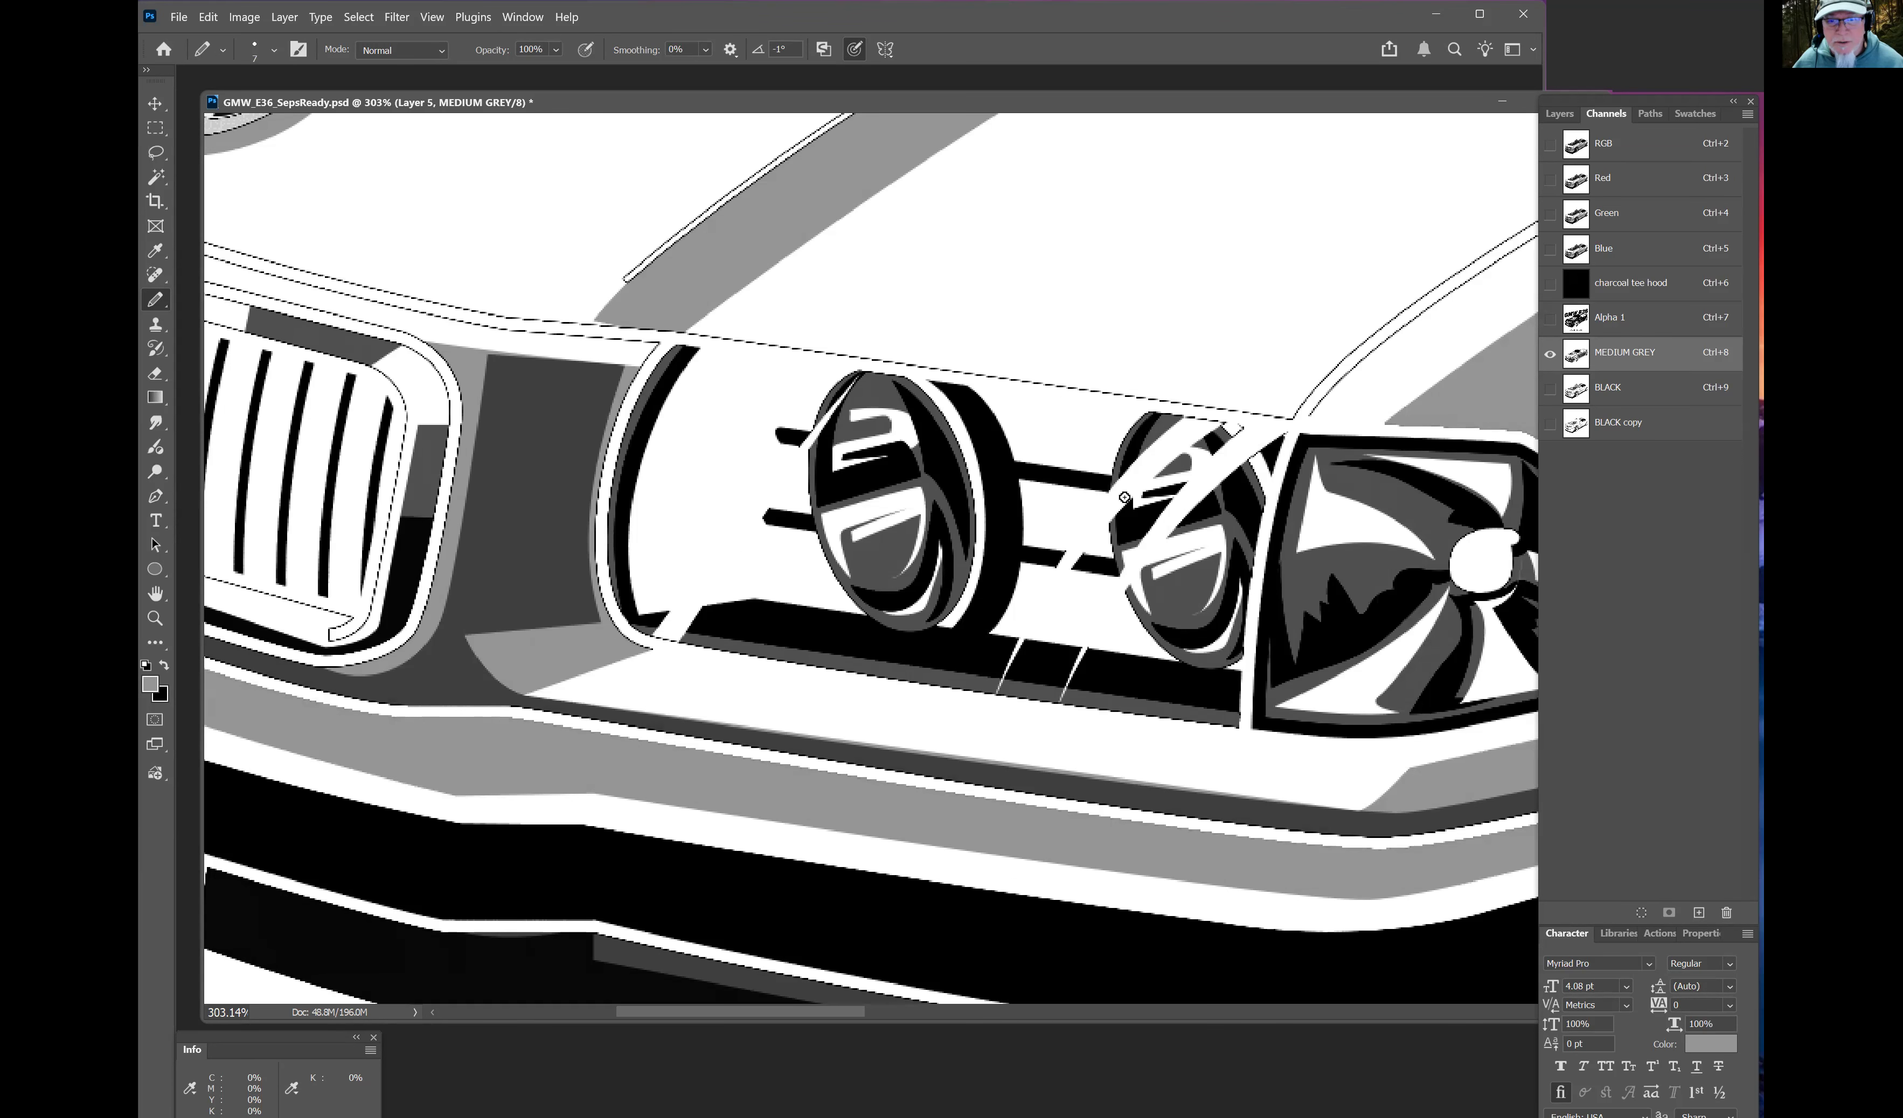
{"action": "left_click_drag", "start_coordinate": [506, 493], "coordinate": [1237, 533]}
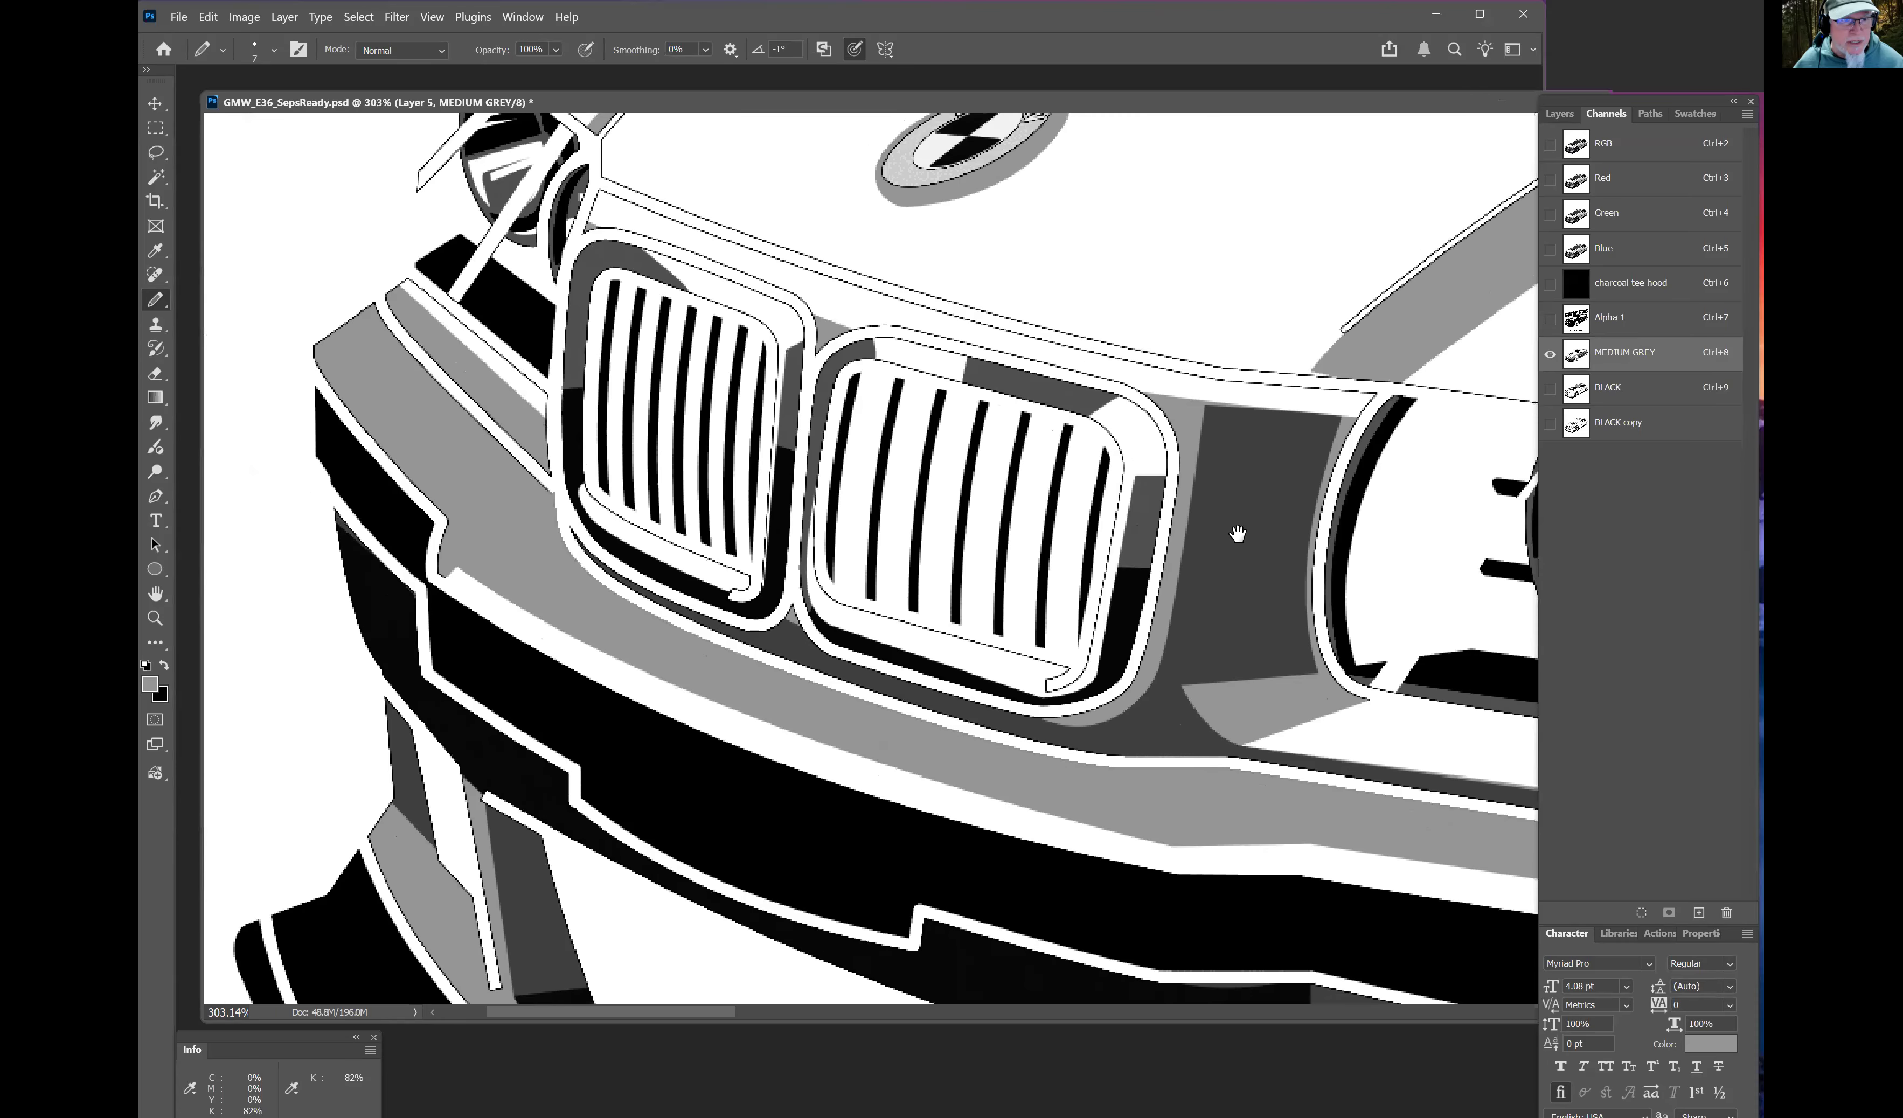
{"action": "left_click_drag", "start_coordinate": [369, 400], "coordinate": [533, 466]}
{"action": "key", "text": "z"}
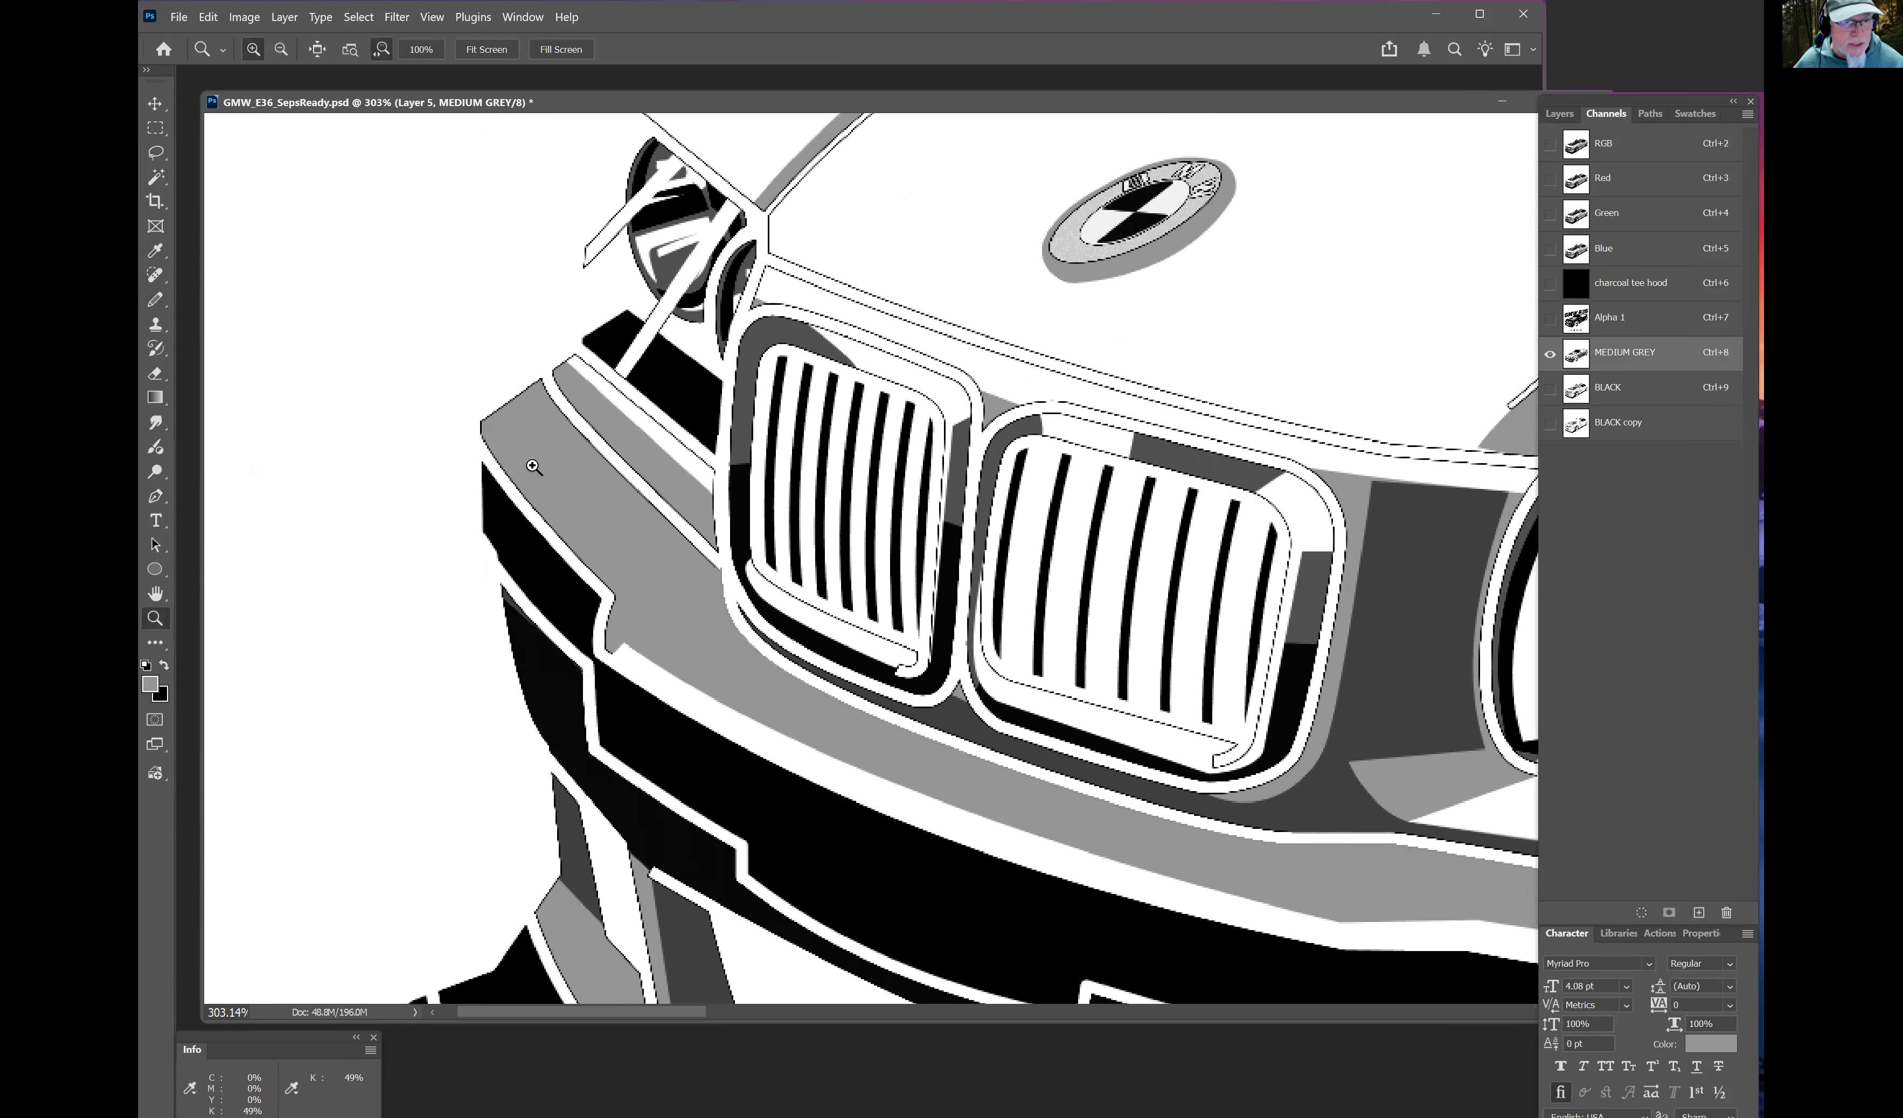
{"action": "left_click", "coordinate": [534, 466]}
{"action": "key", "text": "b"}
{"action": "left_click_drag", "start_coordinate": [621, 454], "coordinate": [894, 428]}
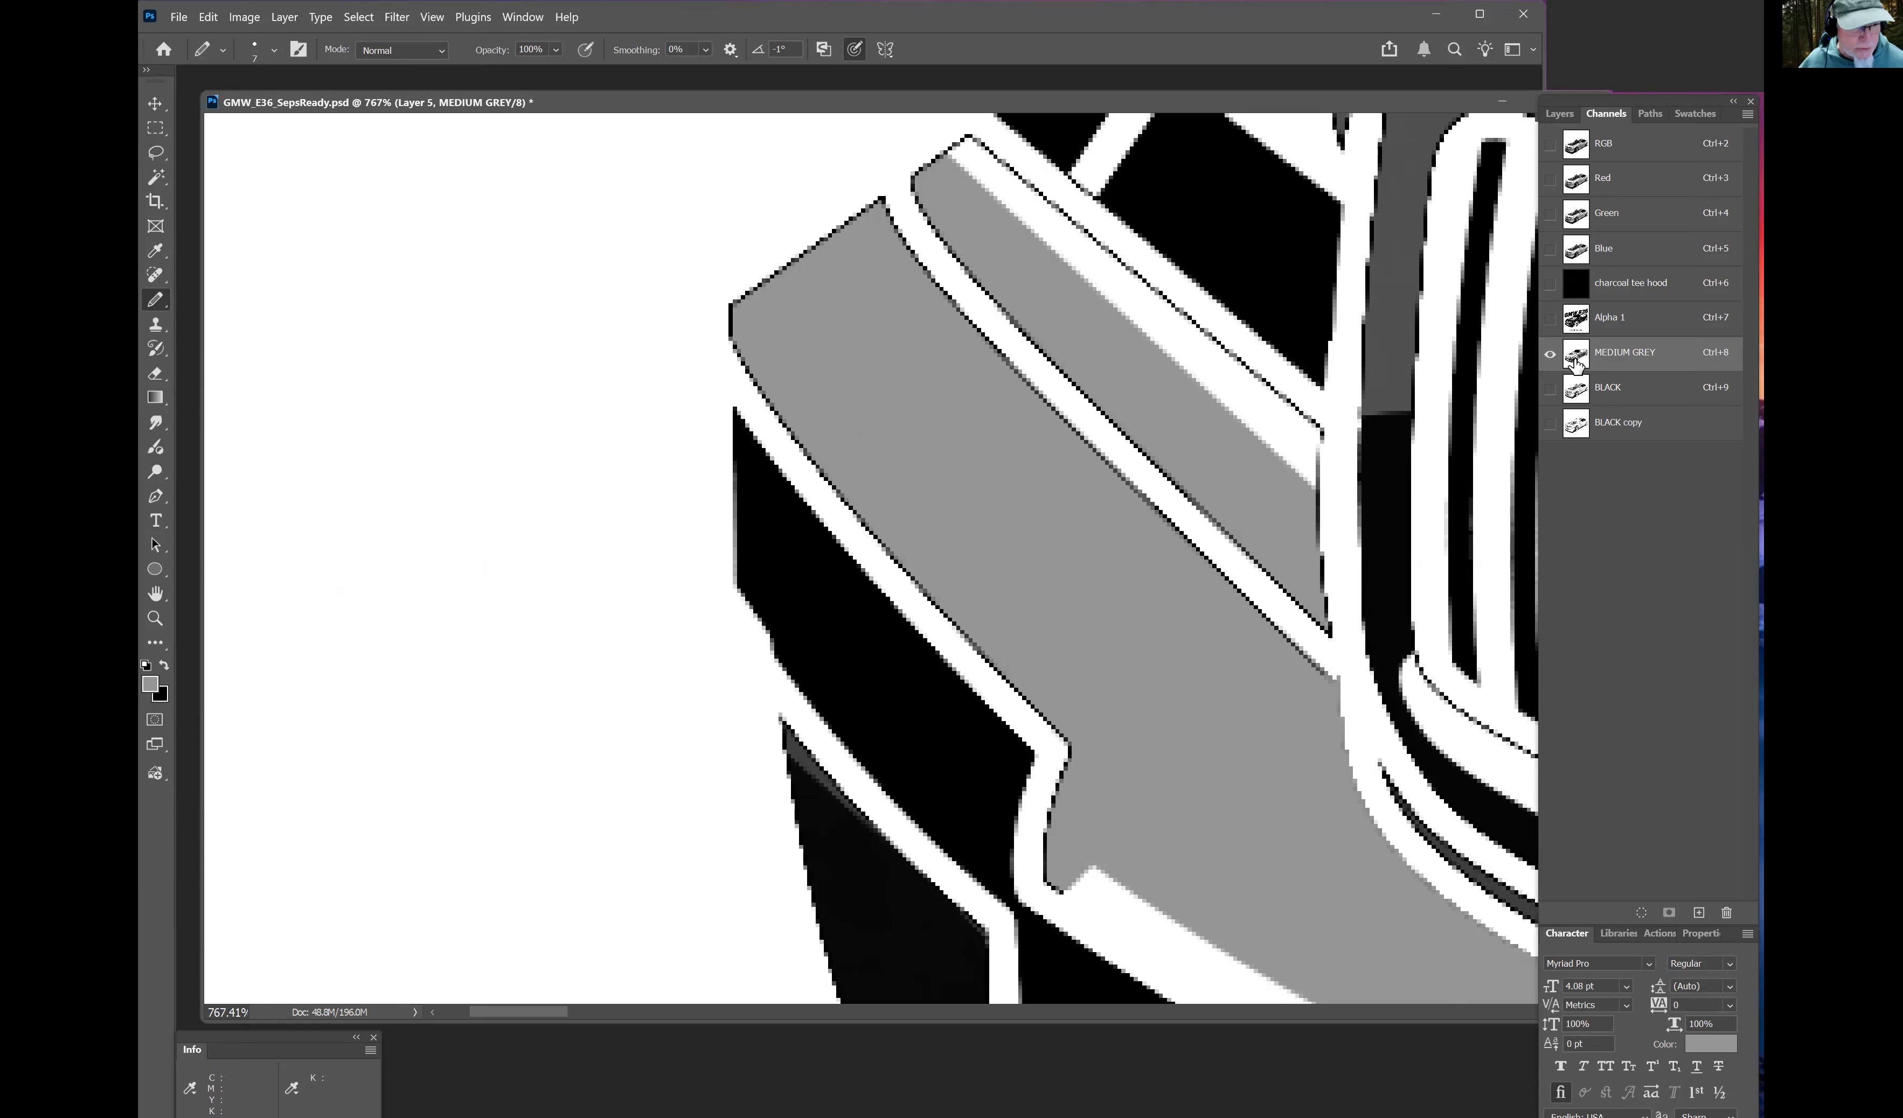
Step: Compare the bumper corner in MEDIUM GREY over the charcoal tee hood channel, in MEDIUM GREY alone, and in BLACK
{"action": "key", "text": "d"}
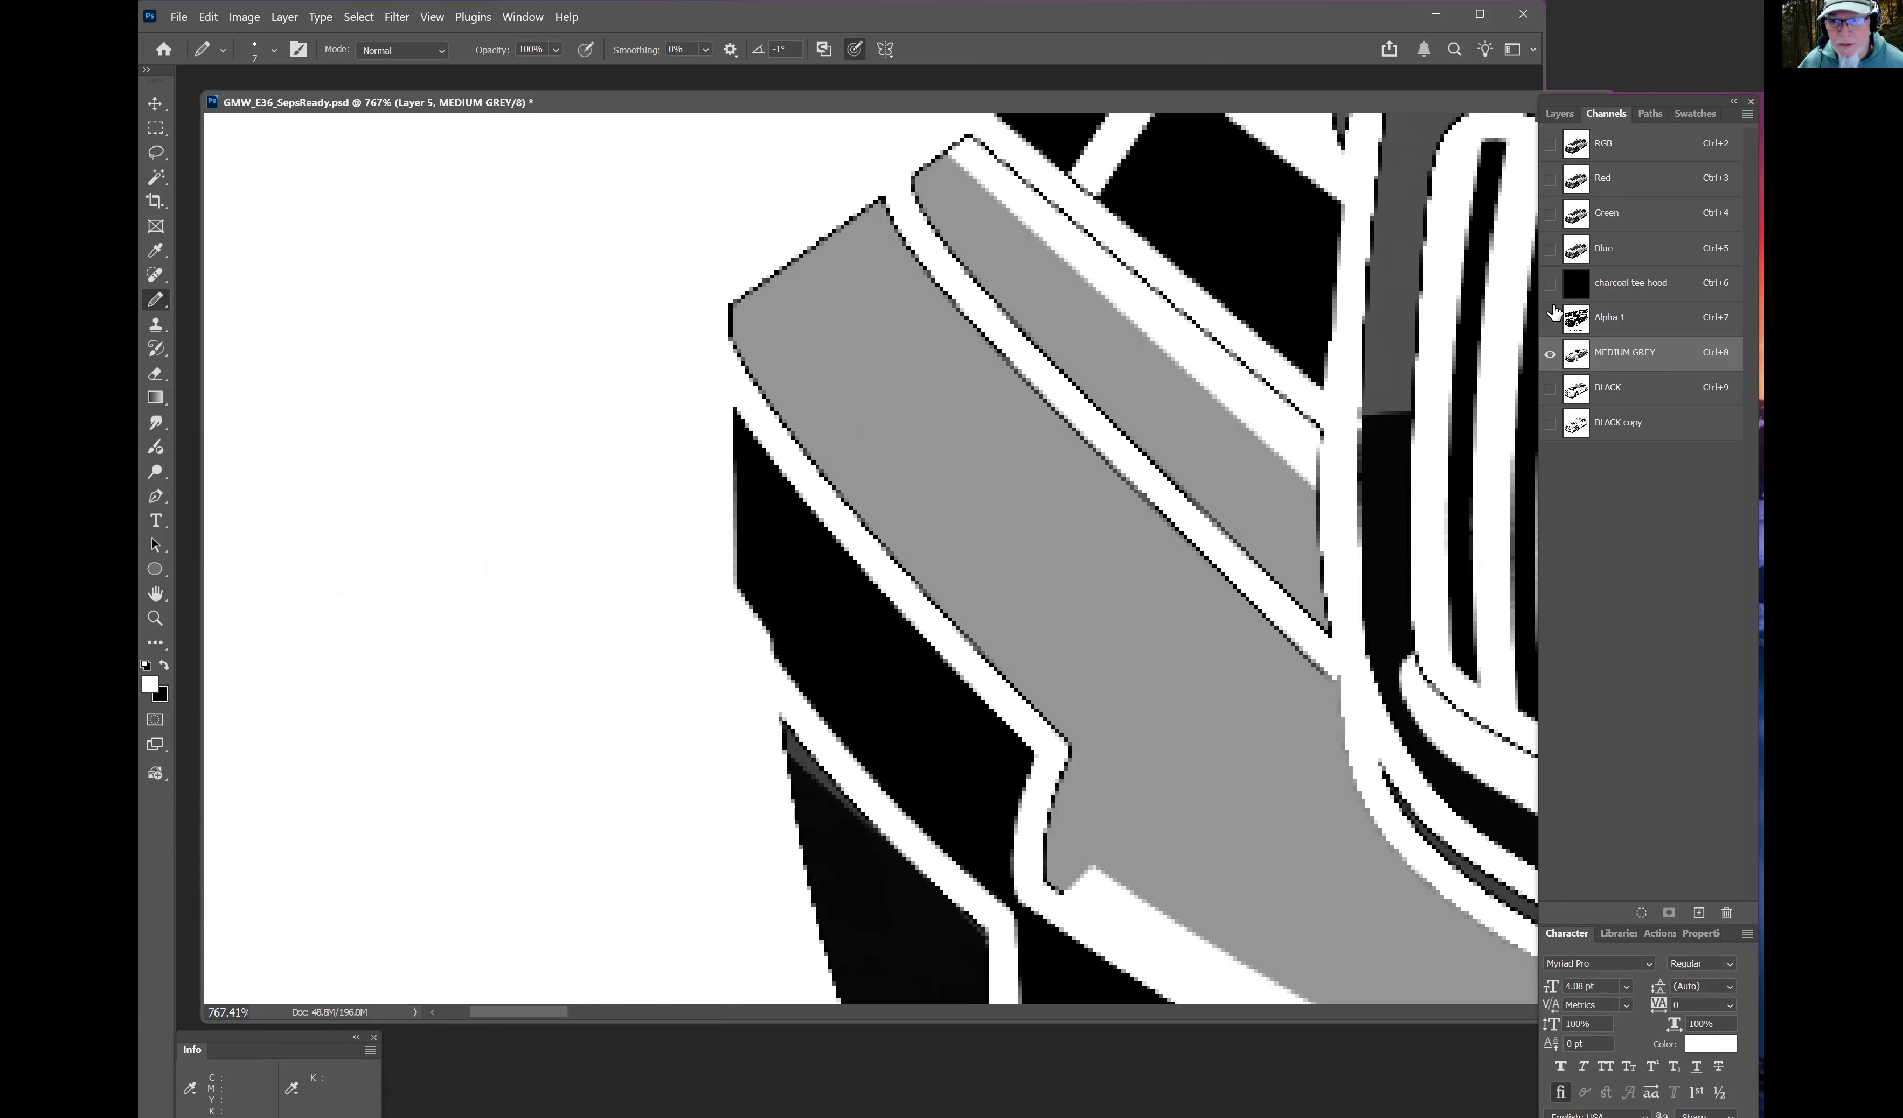
{"action": "left_click", "coordinate": [1550, 283]}
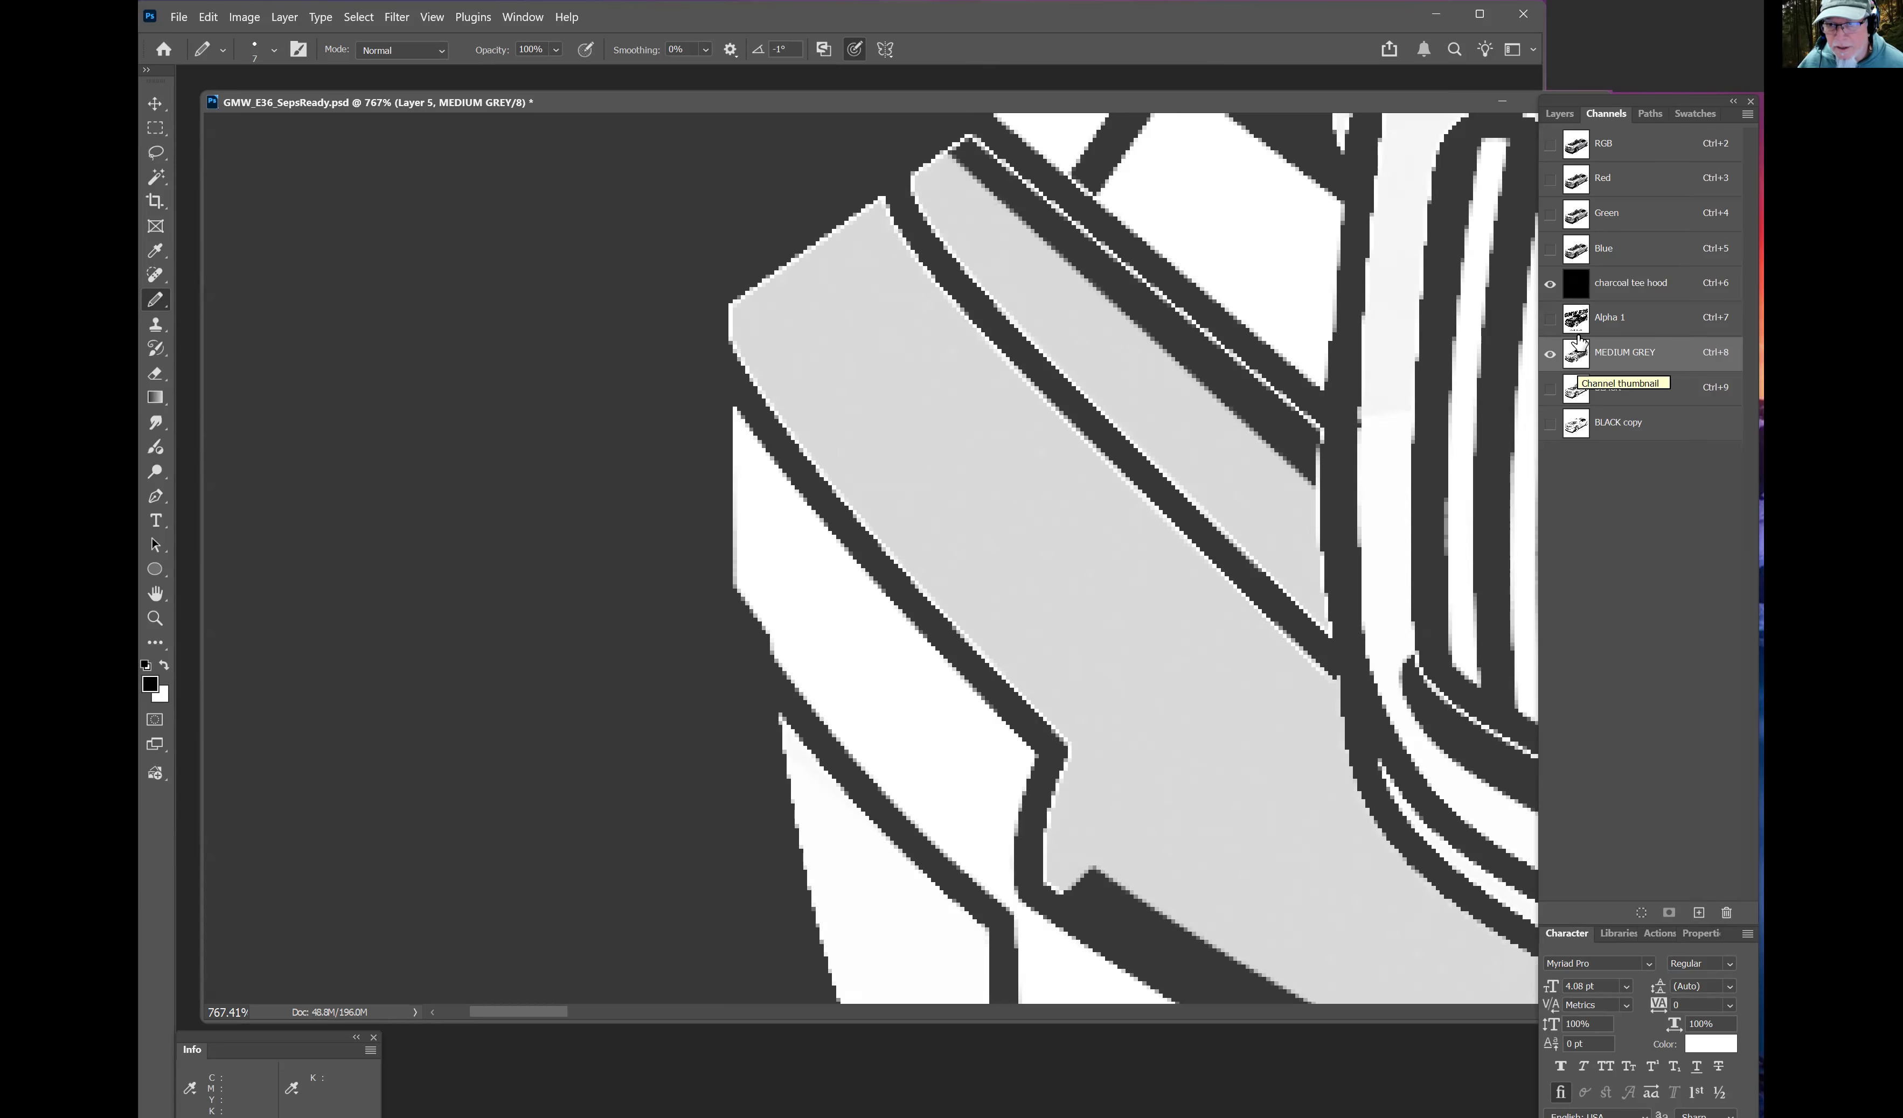
{"action": "left_click", "coordinate": [1575, 350]}
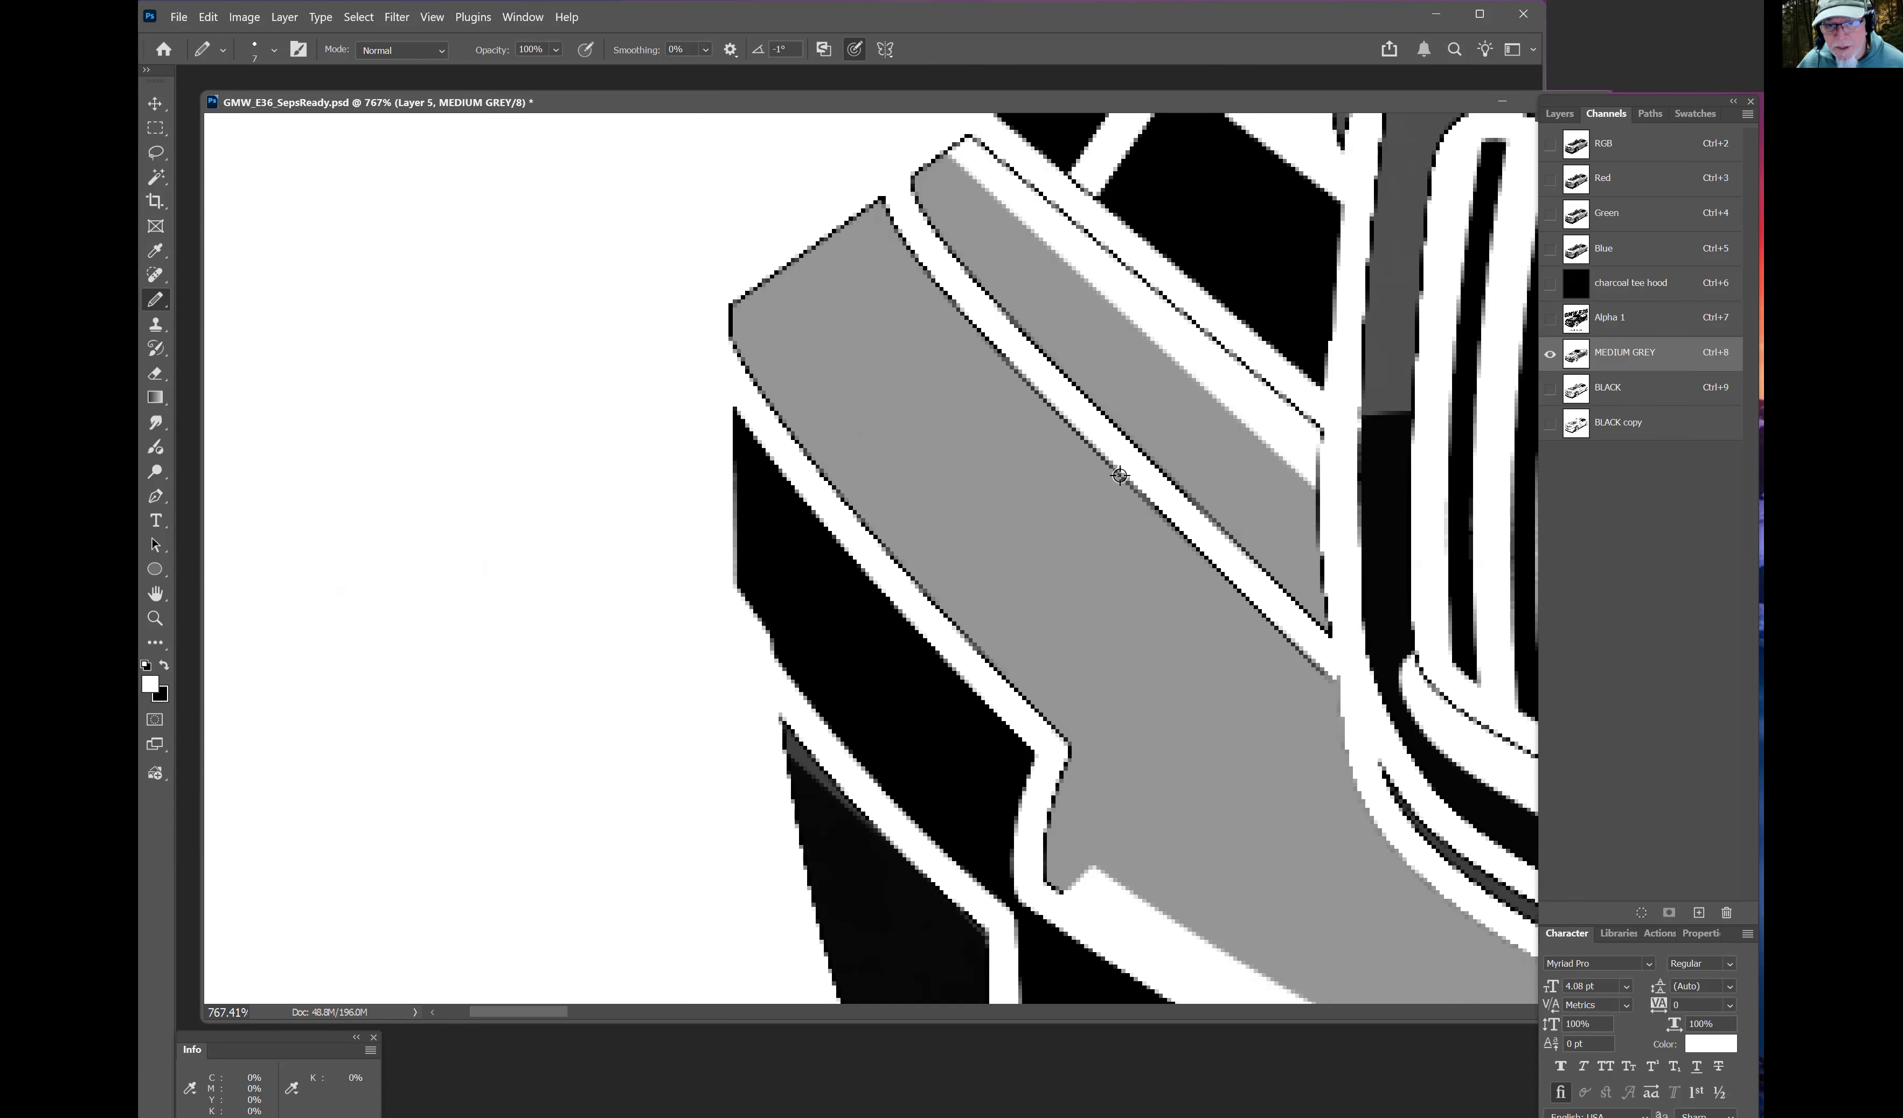
{"action": "left_click", "coordinate": [1579, 393]}
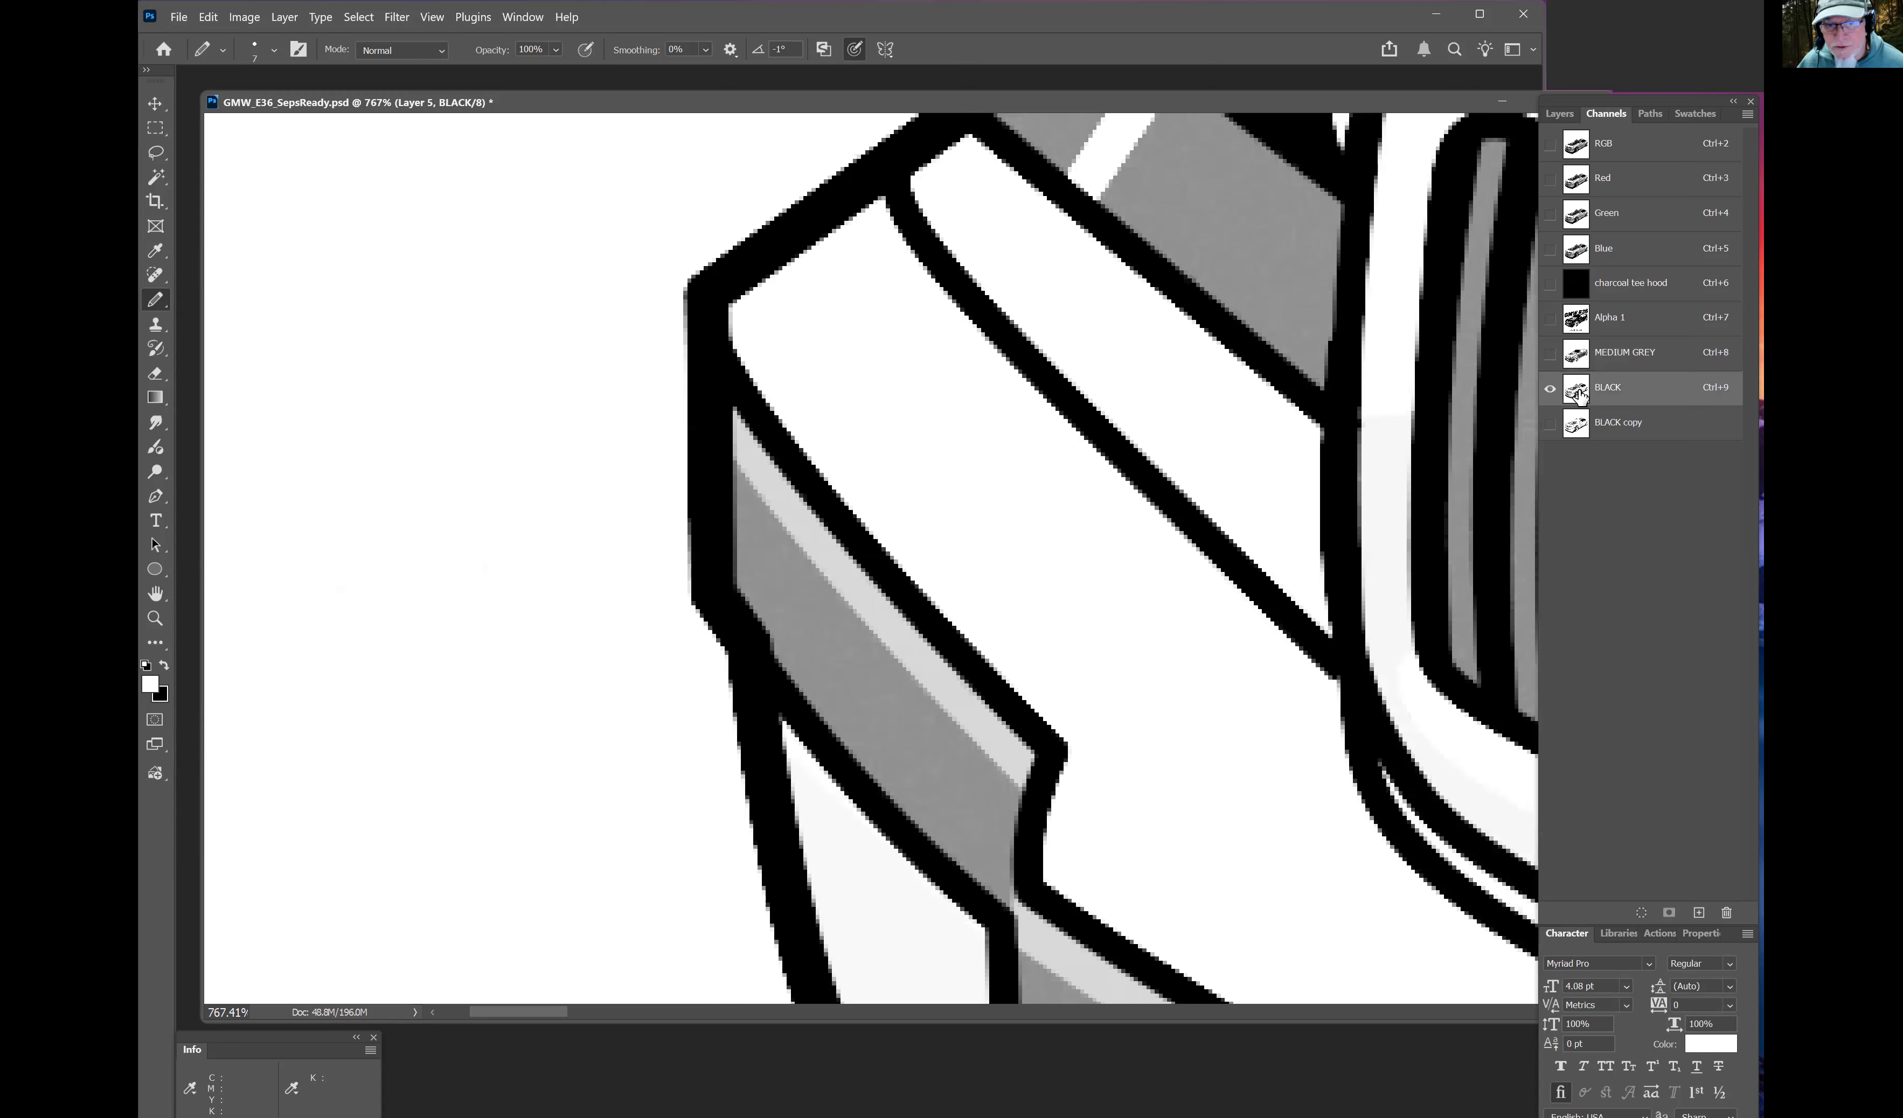
{"action": "left_click", "coordinate": [1575, 360]}
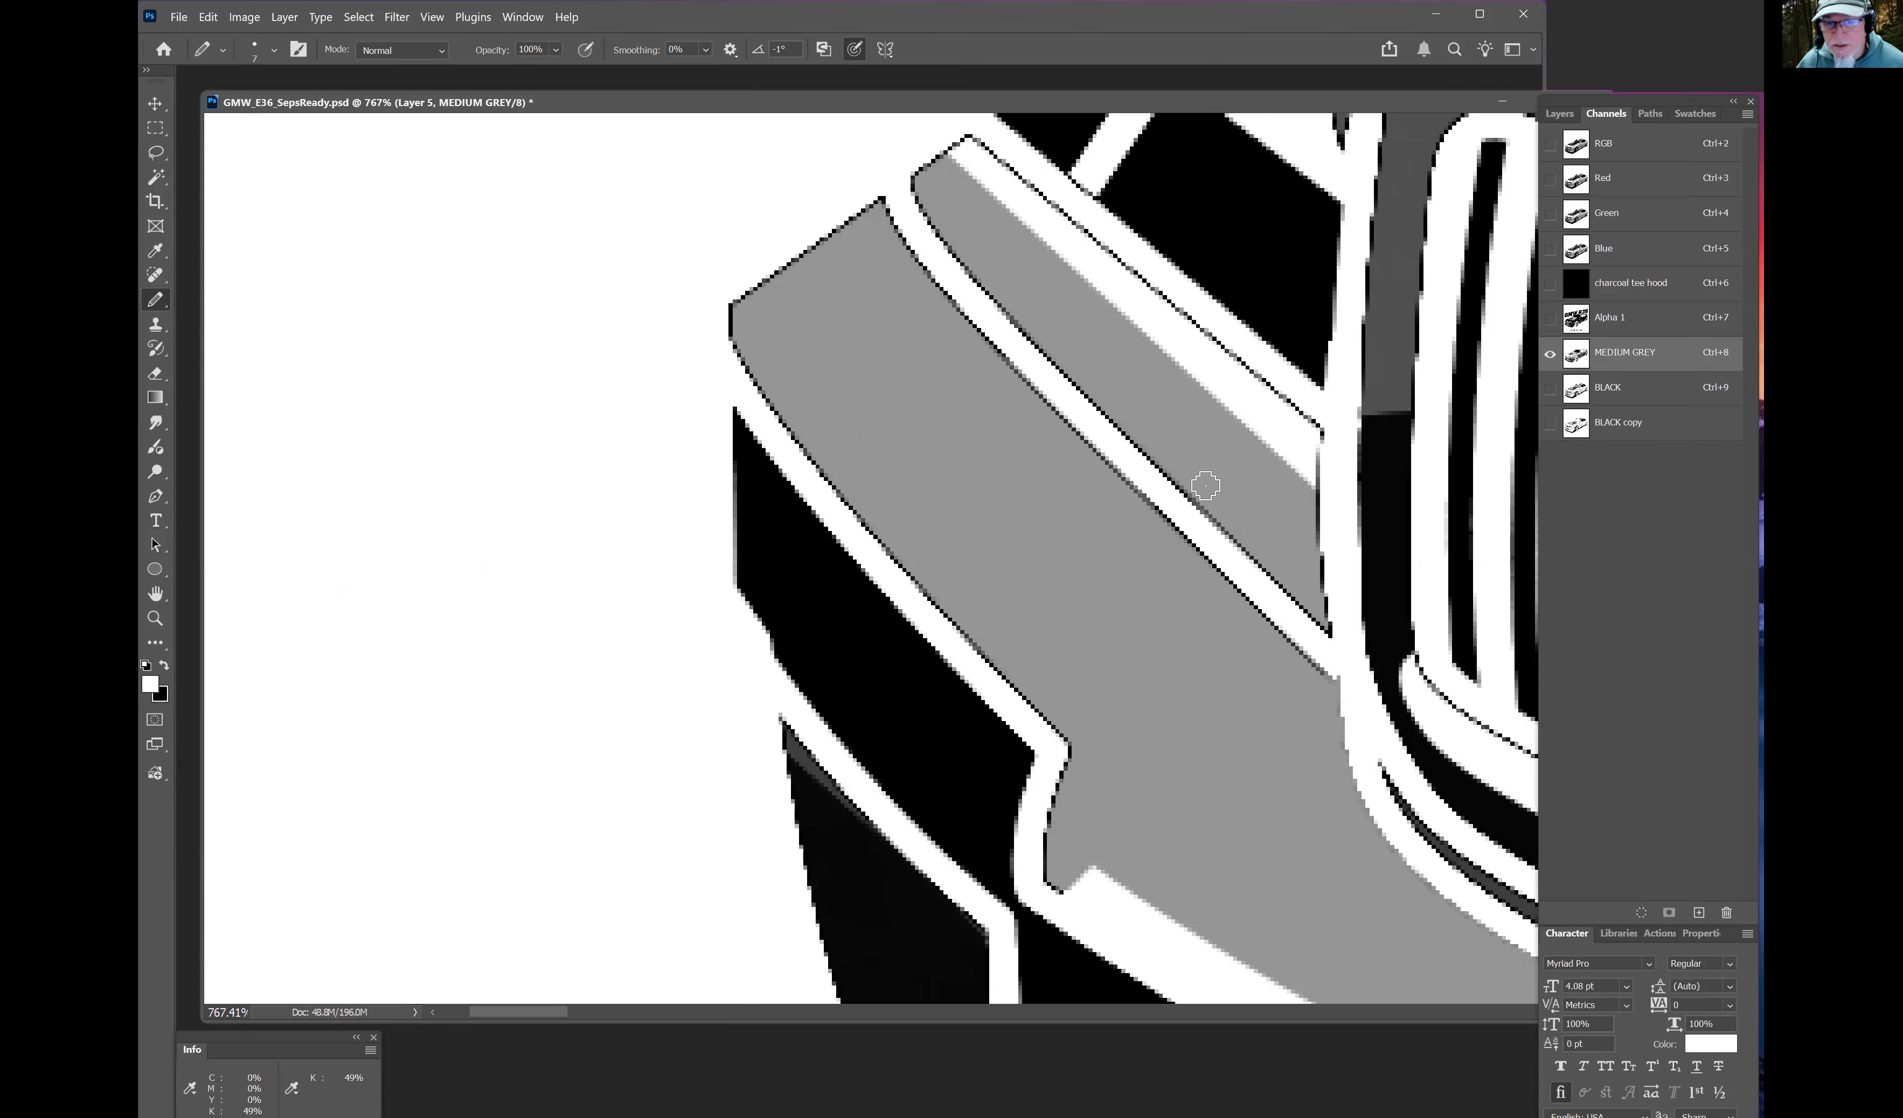
Step: Load the MEDIUM GREY channel as a selection with its edges hidden, and sample the bumper's grey (828282) as the Pencil color
{"action": "left_click_drag", "start_coordinate": [1583, 368], "coordinate": [1578, 361]}
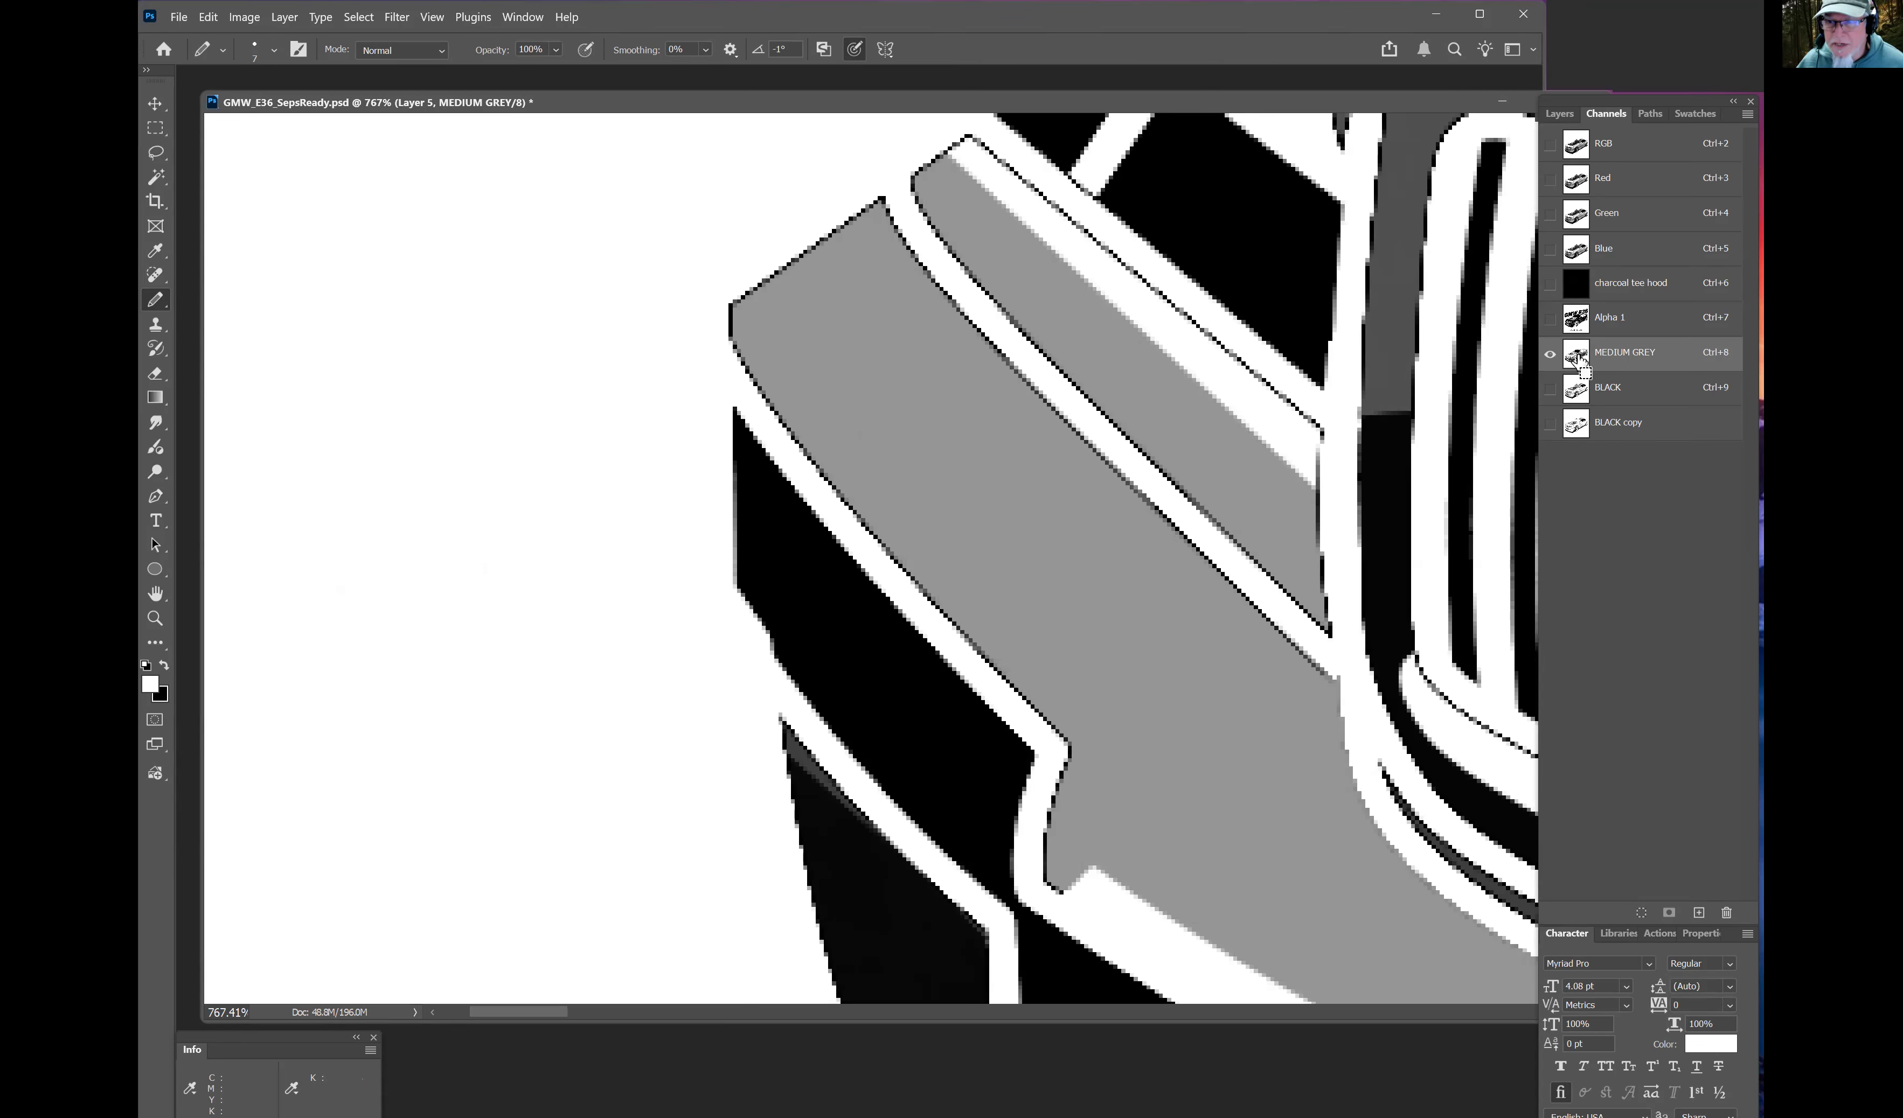
{"action": "left_click_drag", "start_coordinate": [1578, 361], "coordinate": [1577, 360]}
{"action": "left_click", "coordinate": [1575, 358], "text": "ctrl"}
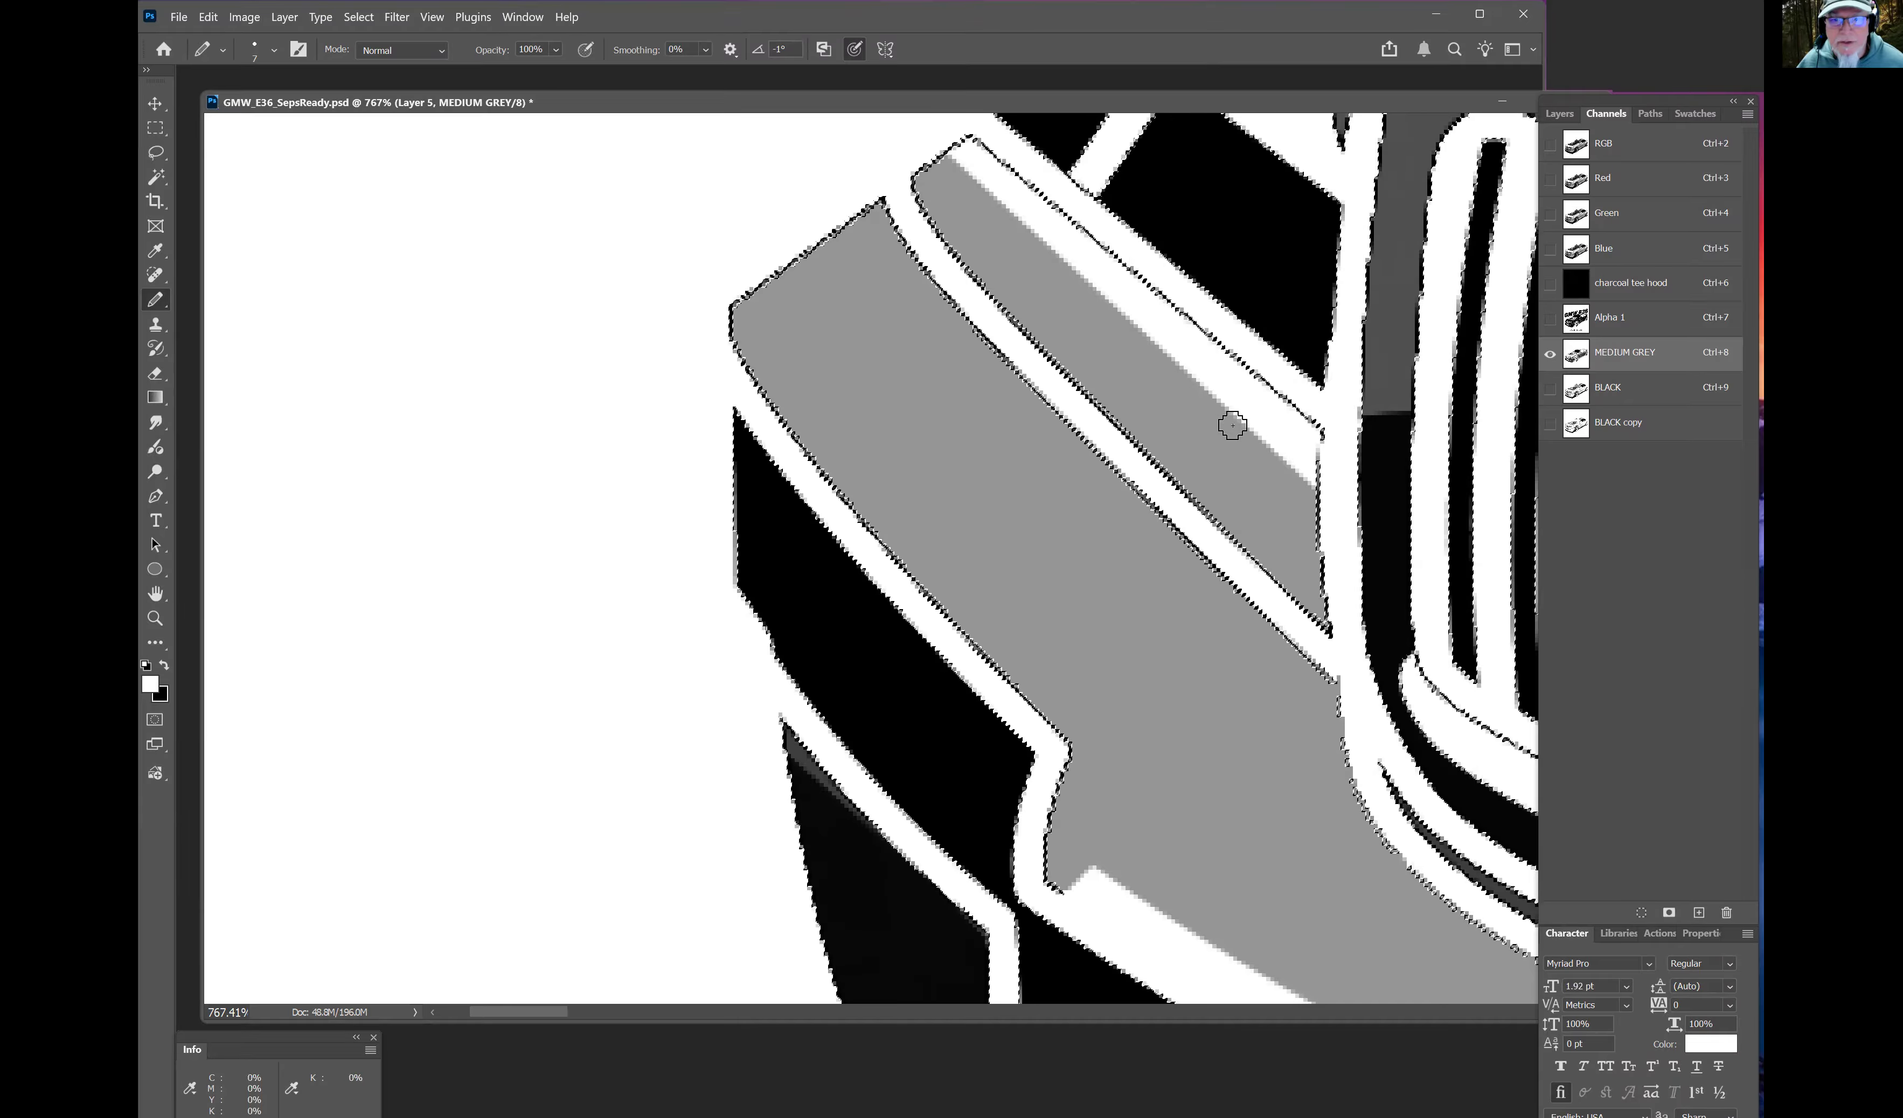
{"action": "mouse_move", "coordinate": [1036, 502]}
{"action": "left_mouse_down"}
{"action": "mouse_move", "coordinate": [1015, 531]}
{"action": "mouse_move", "coordinate": [968, 531]}
{"action": "left_mouse_up"}
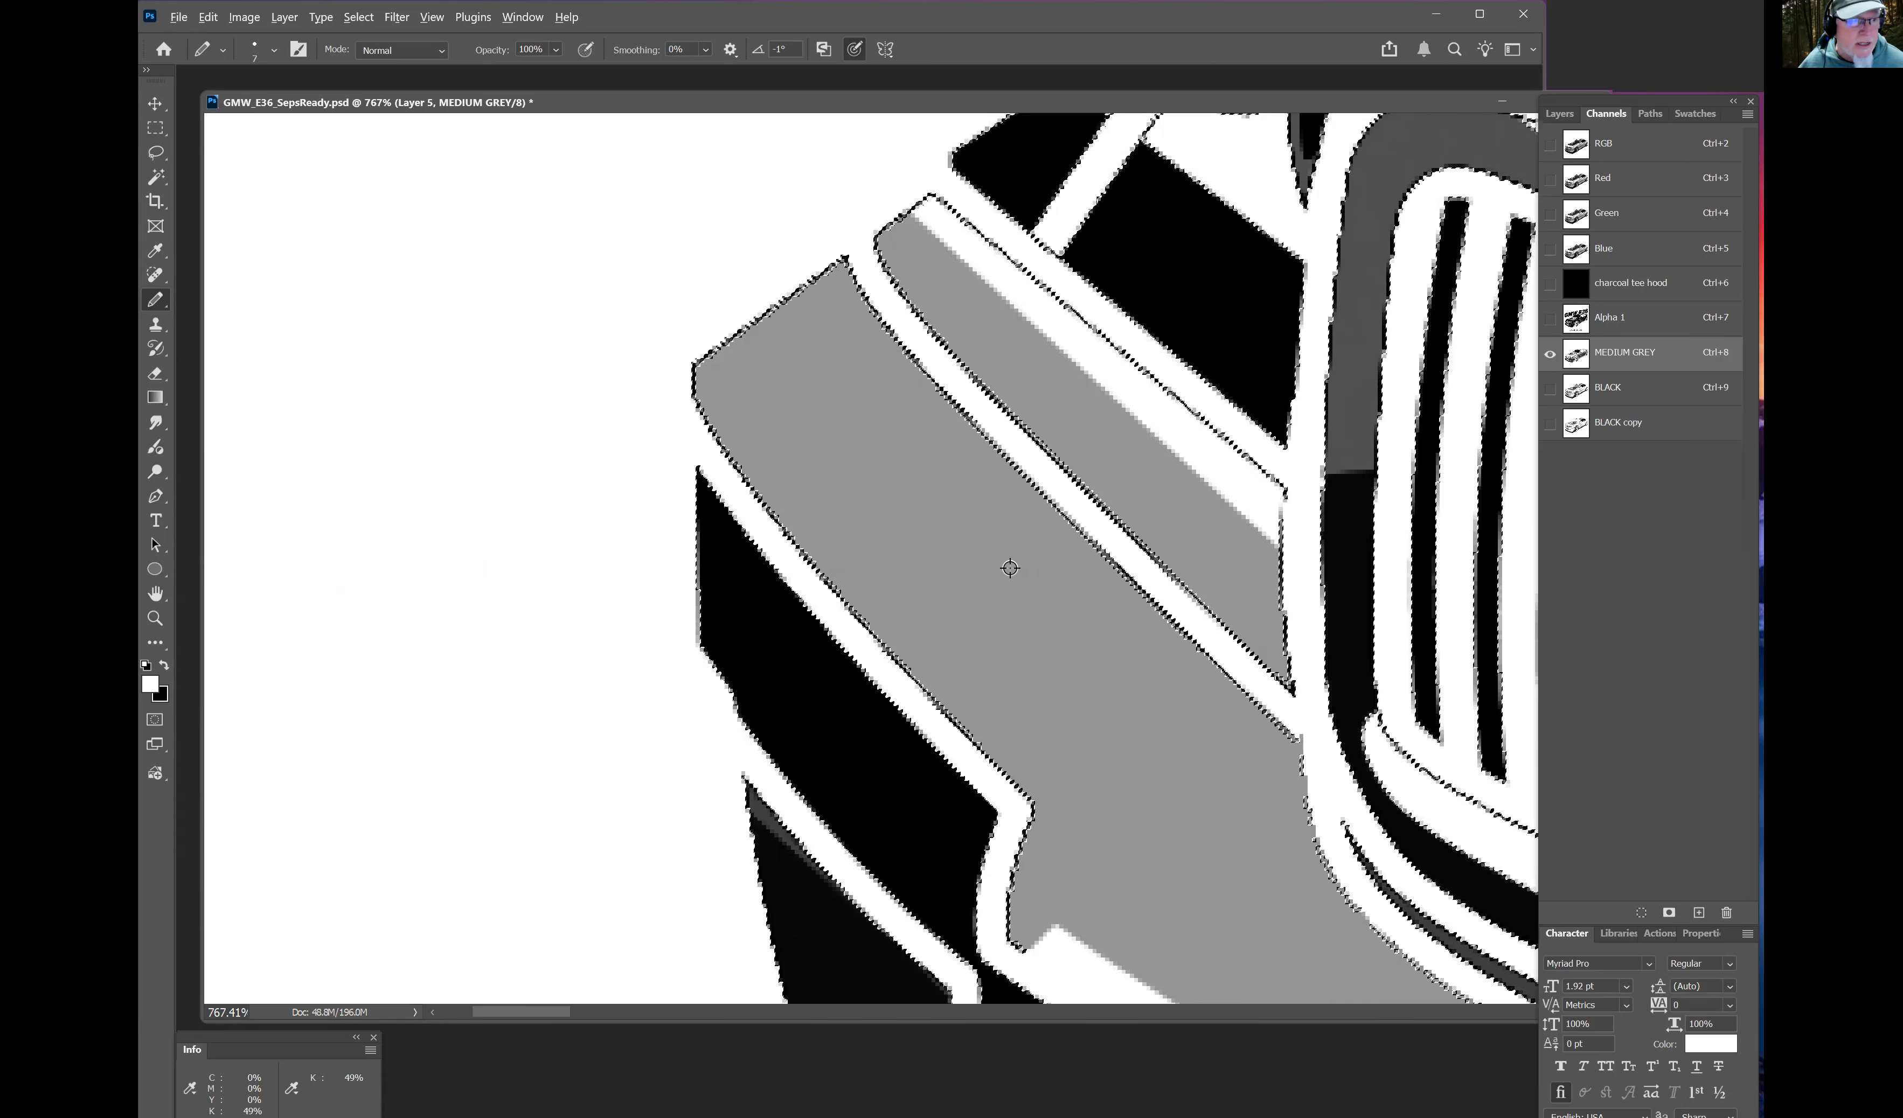
{"action": "left_click", "coordinate": [935, 570], "text": "alt"}
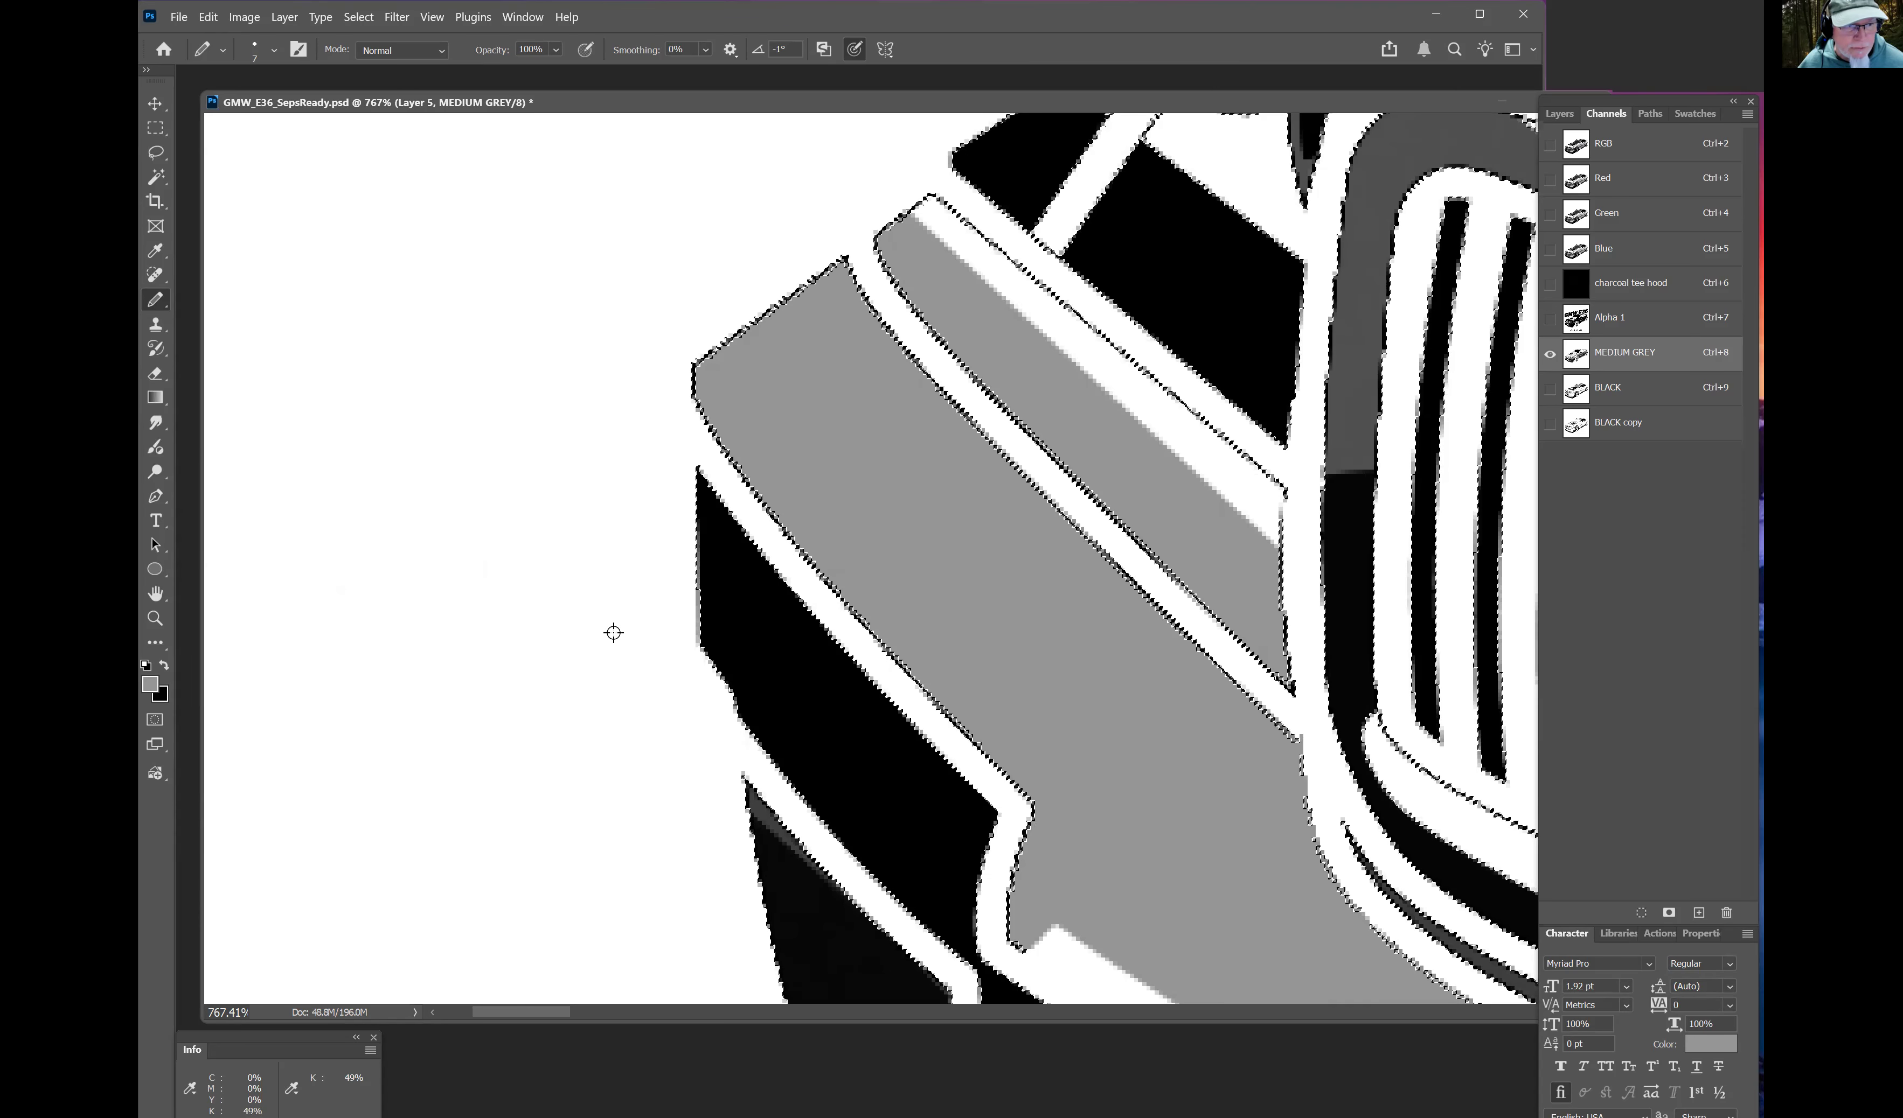
{"action": "left_click", "coordinate": [149, 683]}
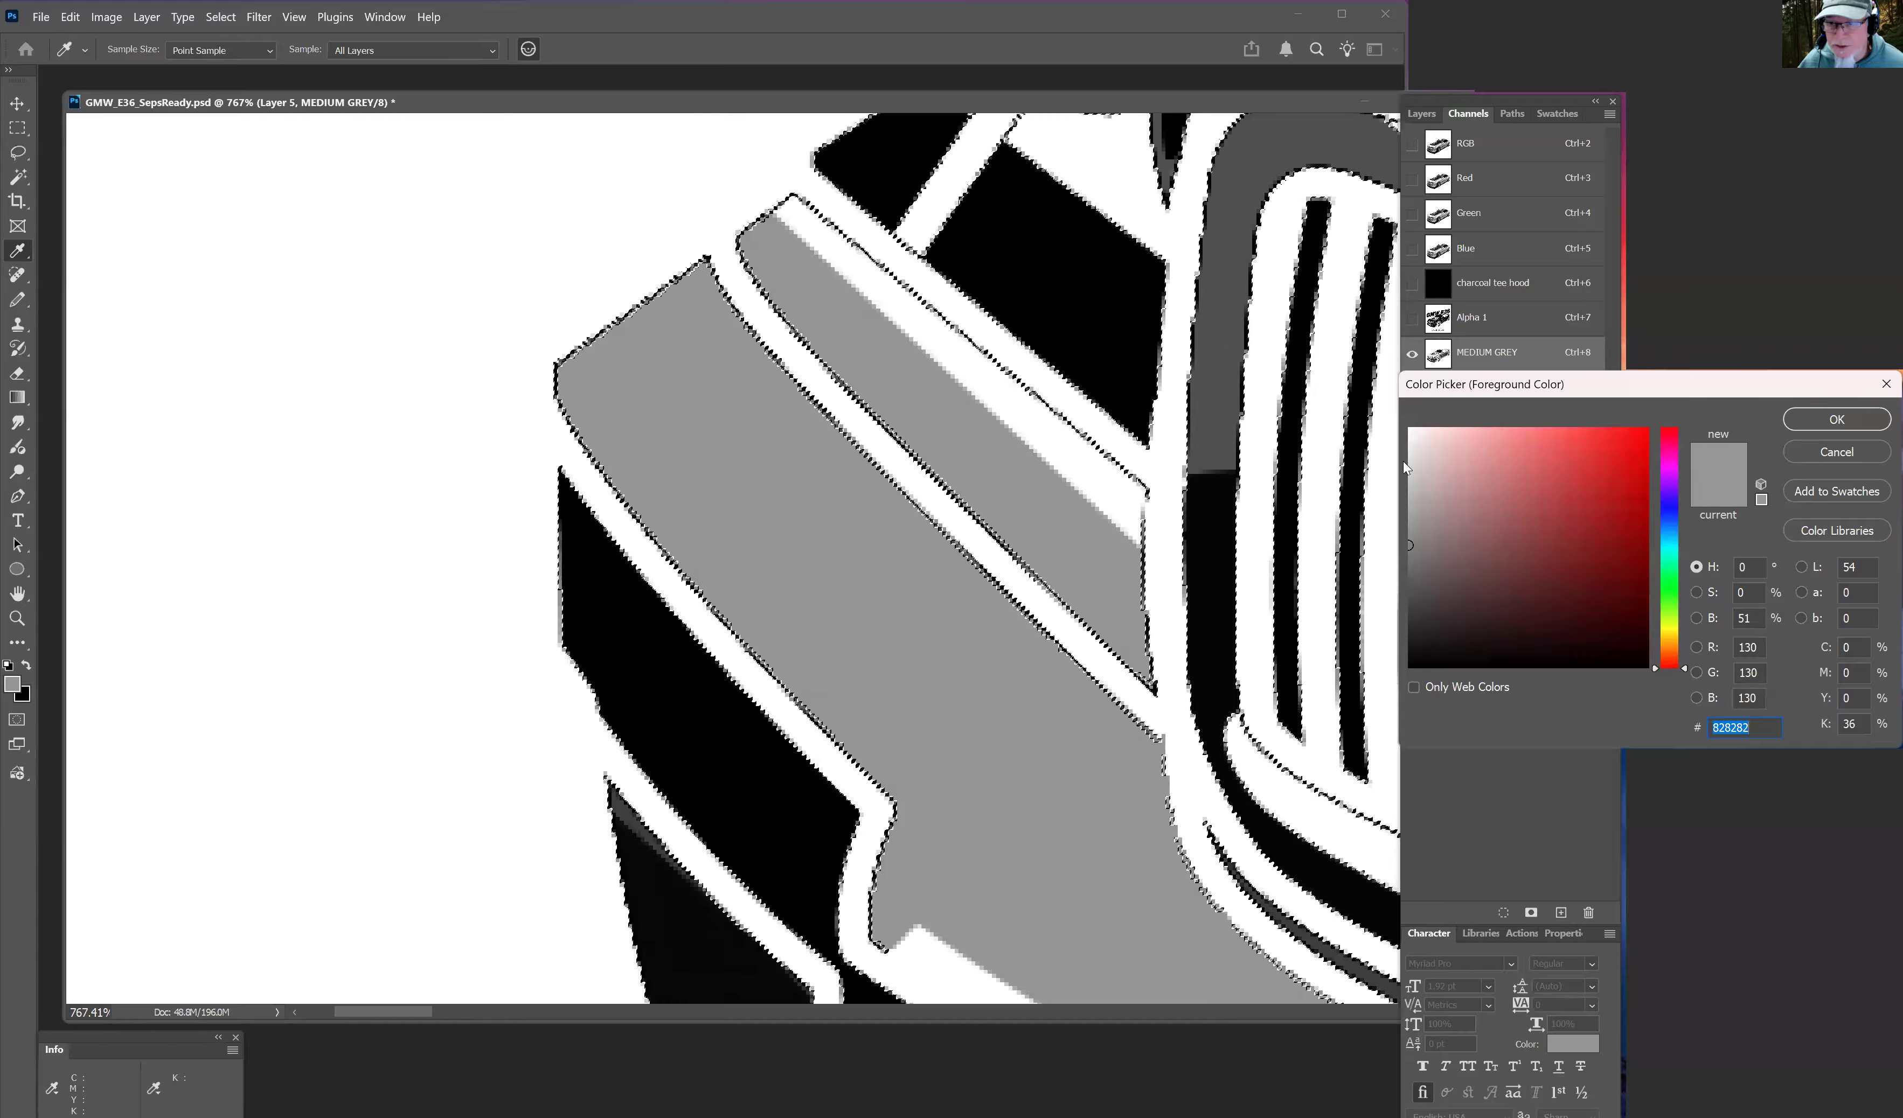
{"action": "key", "text": "Return"}
{"action": "key", "text": "b"}
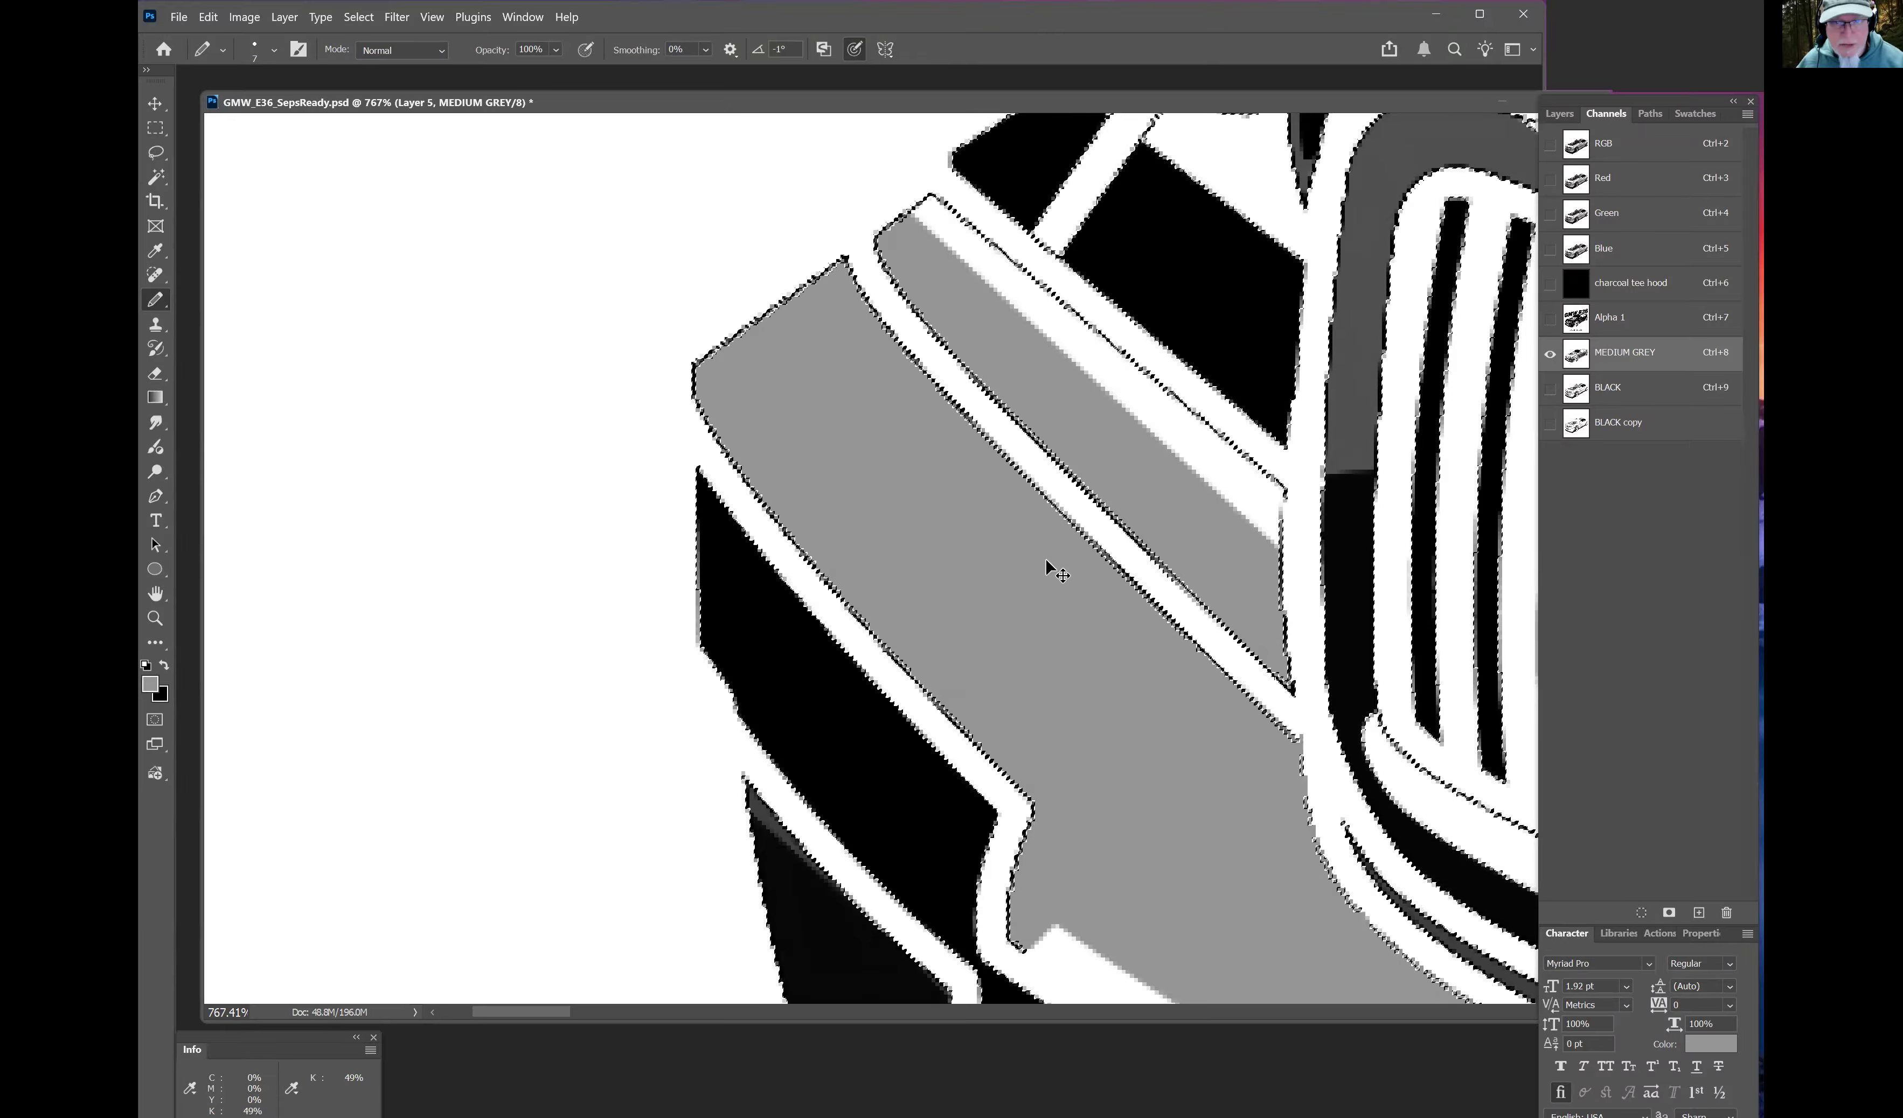
{"action": "key", "text": "ctrl+d"}
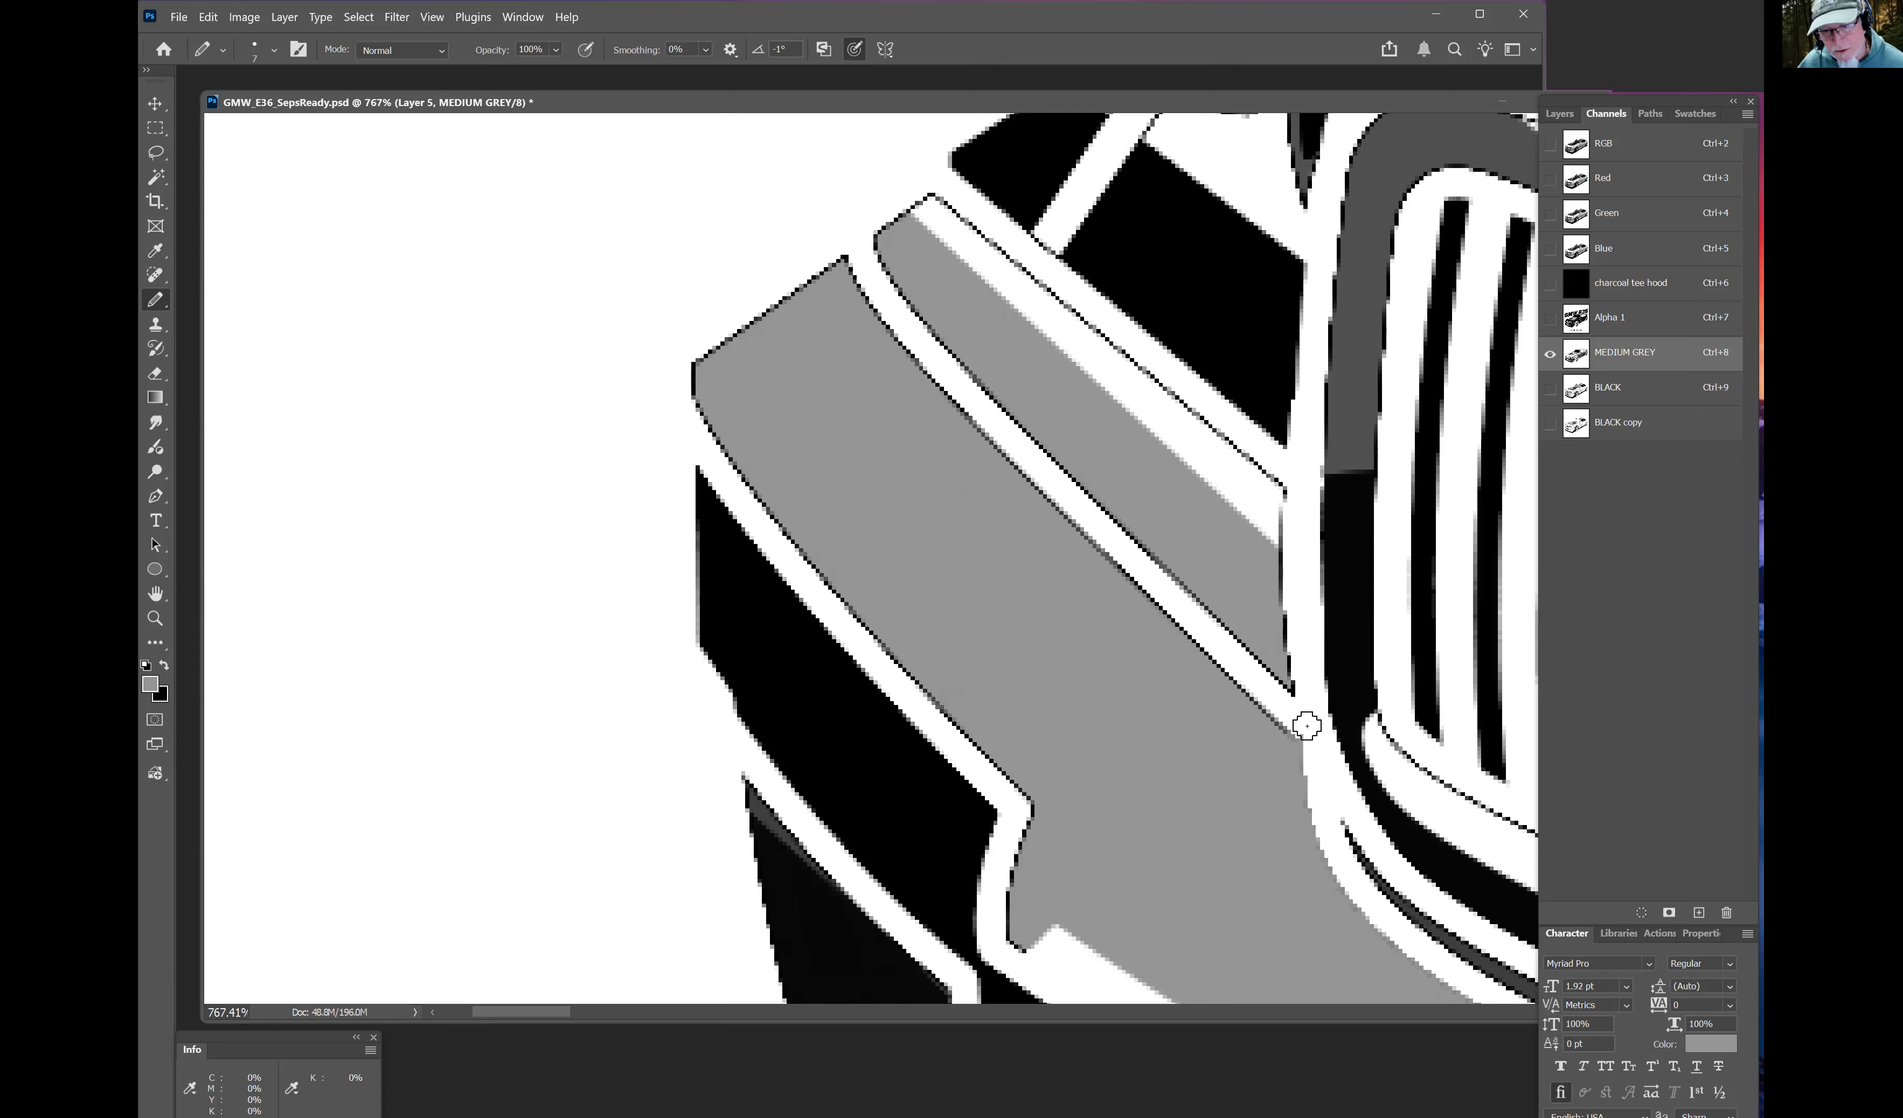
Step: Paint the sampled grey over the thin dark outline around the bumper's large grey corner panel
{"action": "mouse_move", "coordinate": [1320, 732]}
{"action": "left_mouse_down"}
{"action": "mouse_move", "coordinate": [1338, 695]}
{"action": "mouse_move", "coordinate": [1313, 724]}
{"action": "left_mouse_up"}
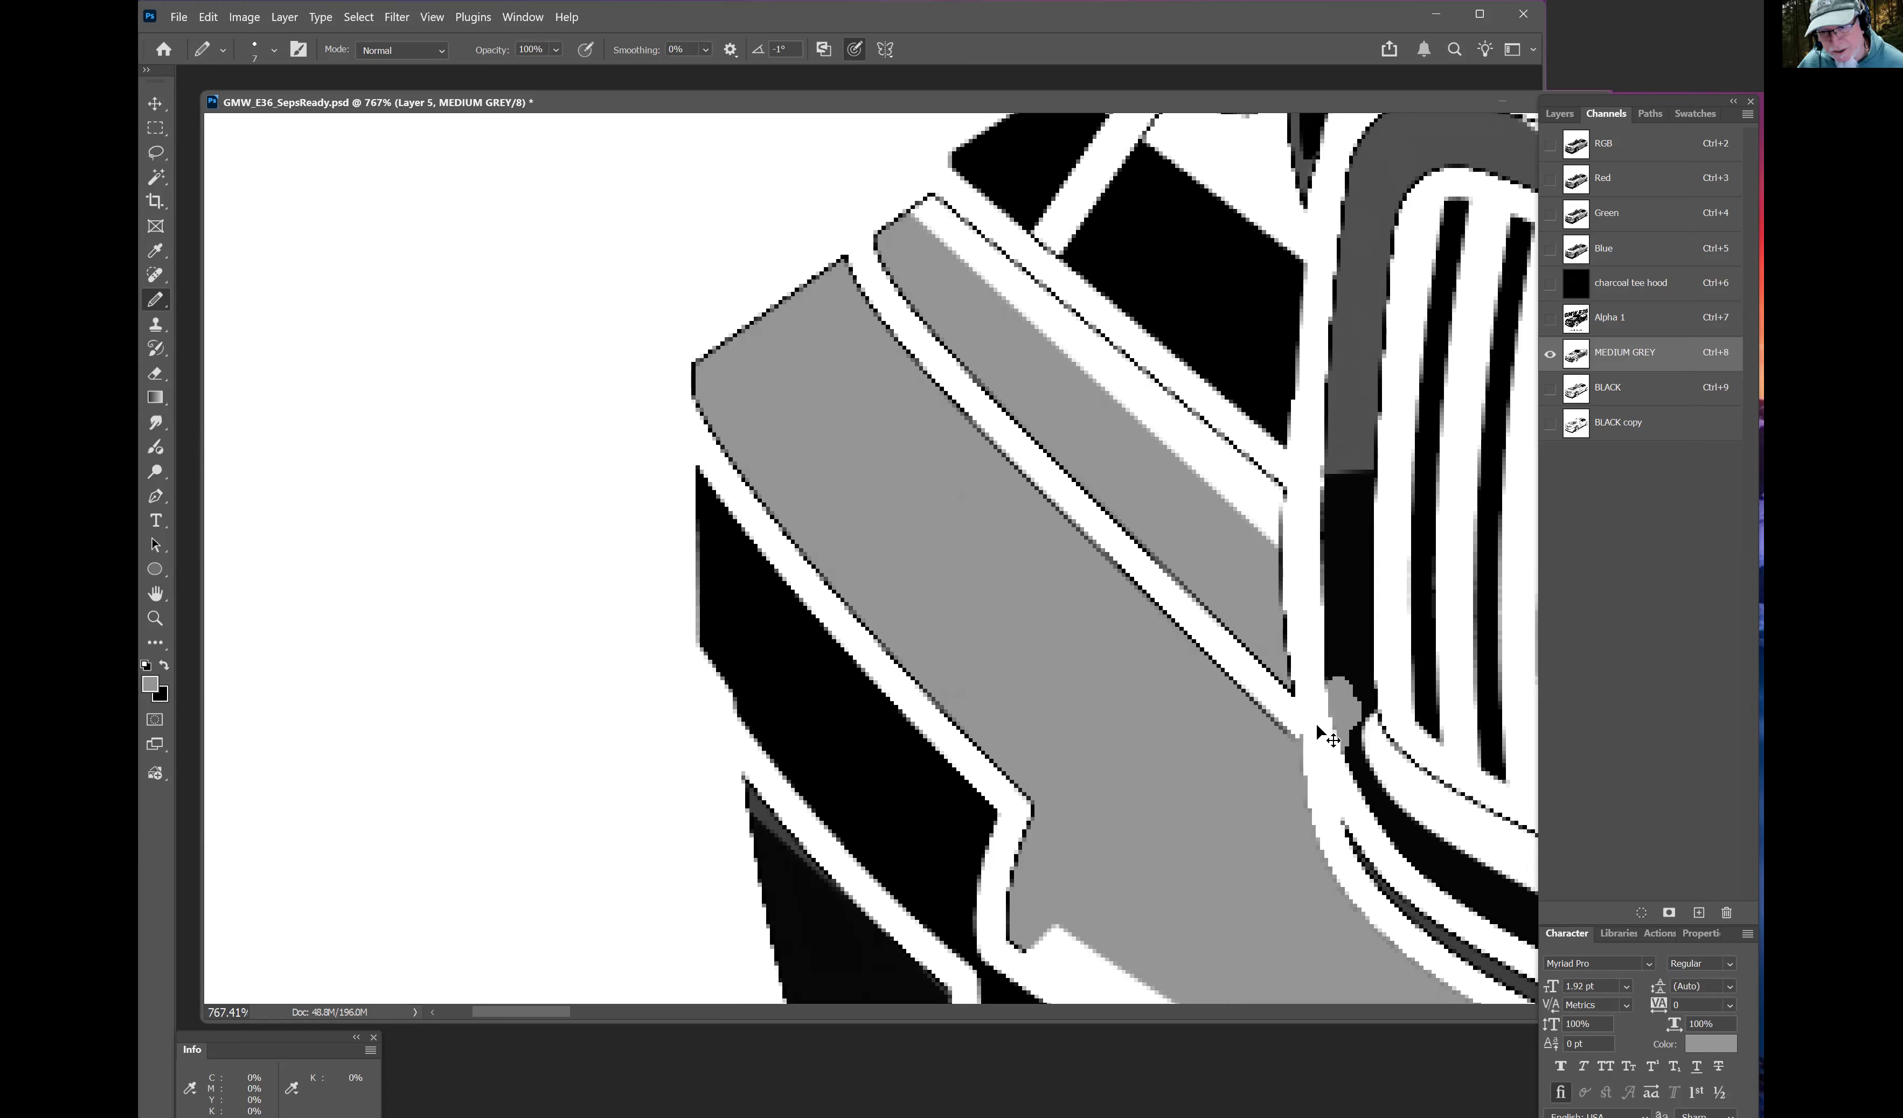
{"action": "key", "text": "ctrl+z"}
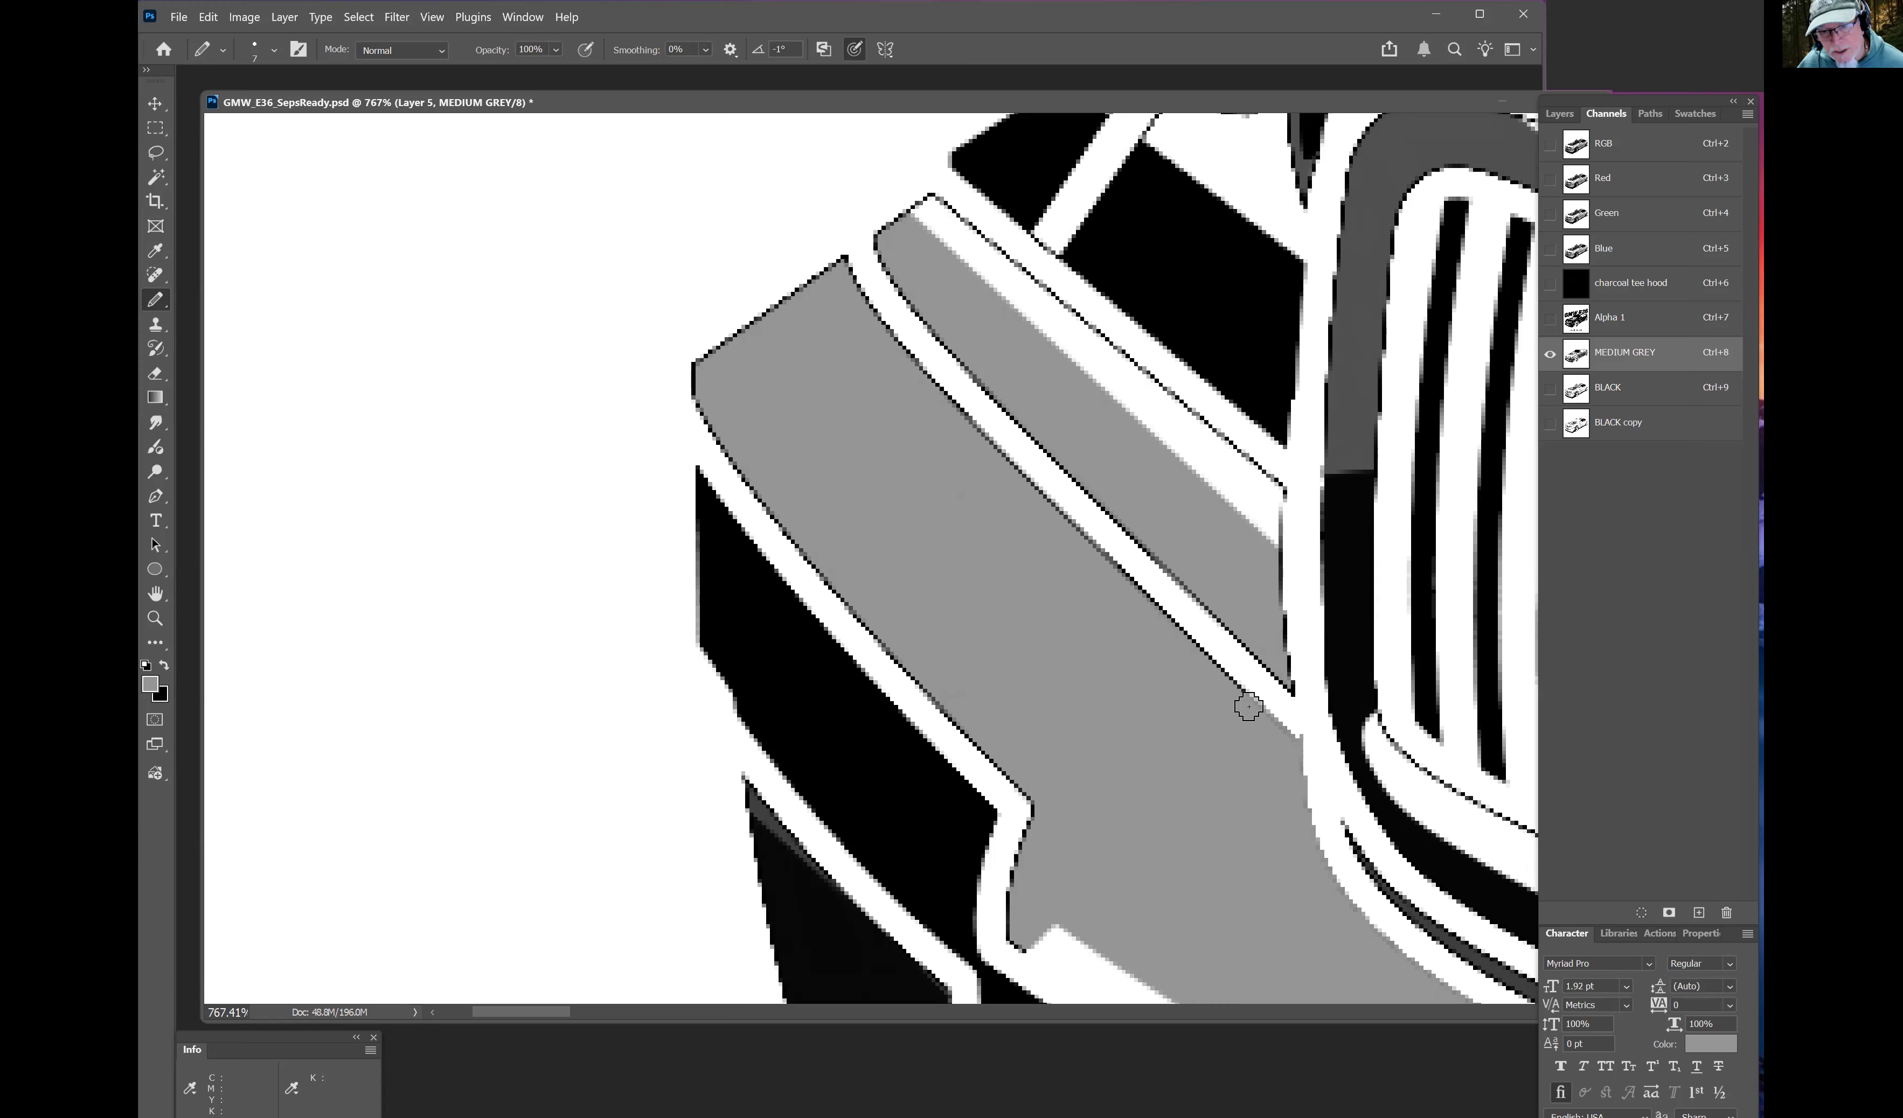
{"action": "left_click", "coordinate": [1257, 761]}
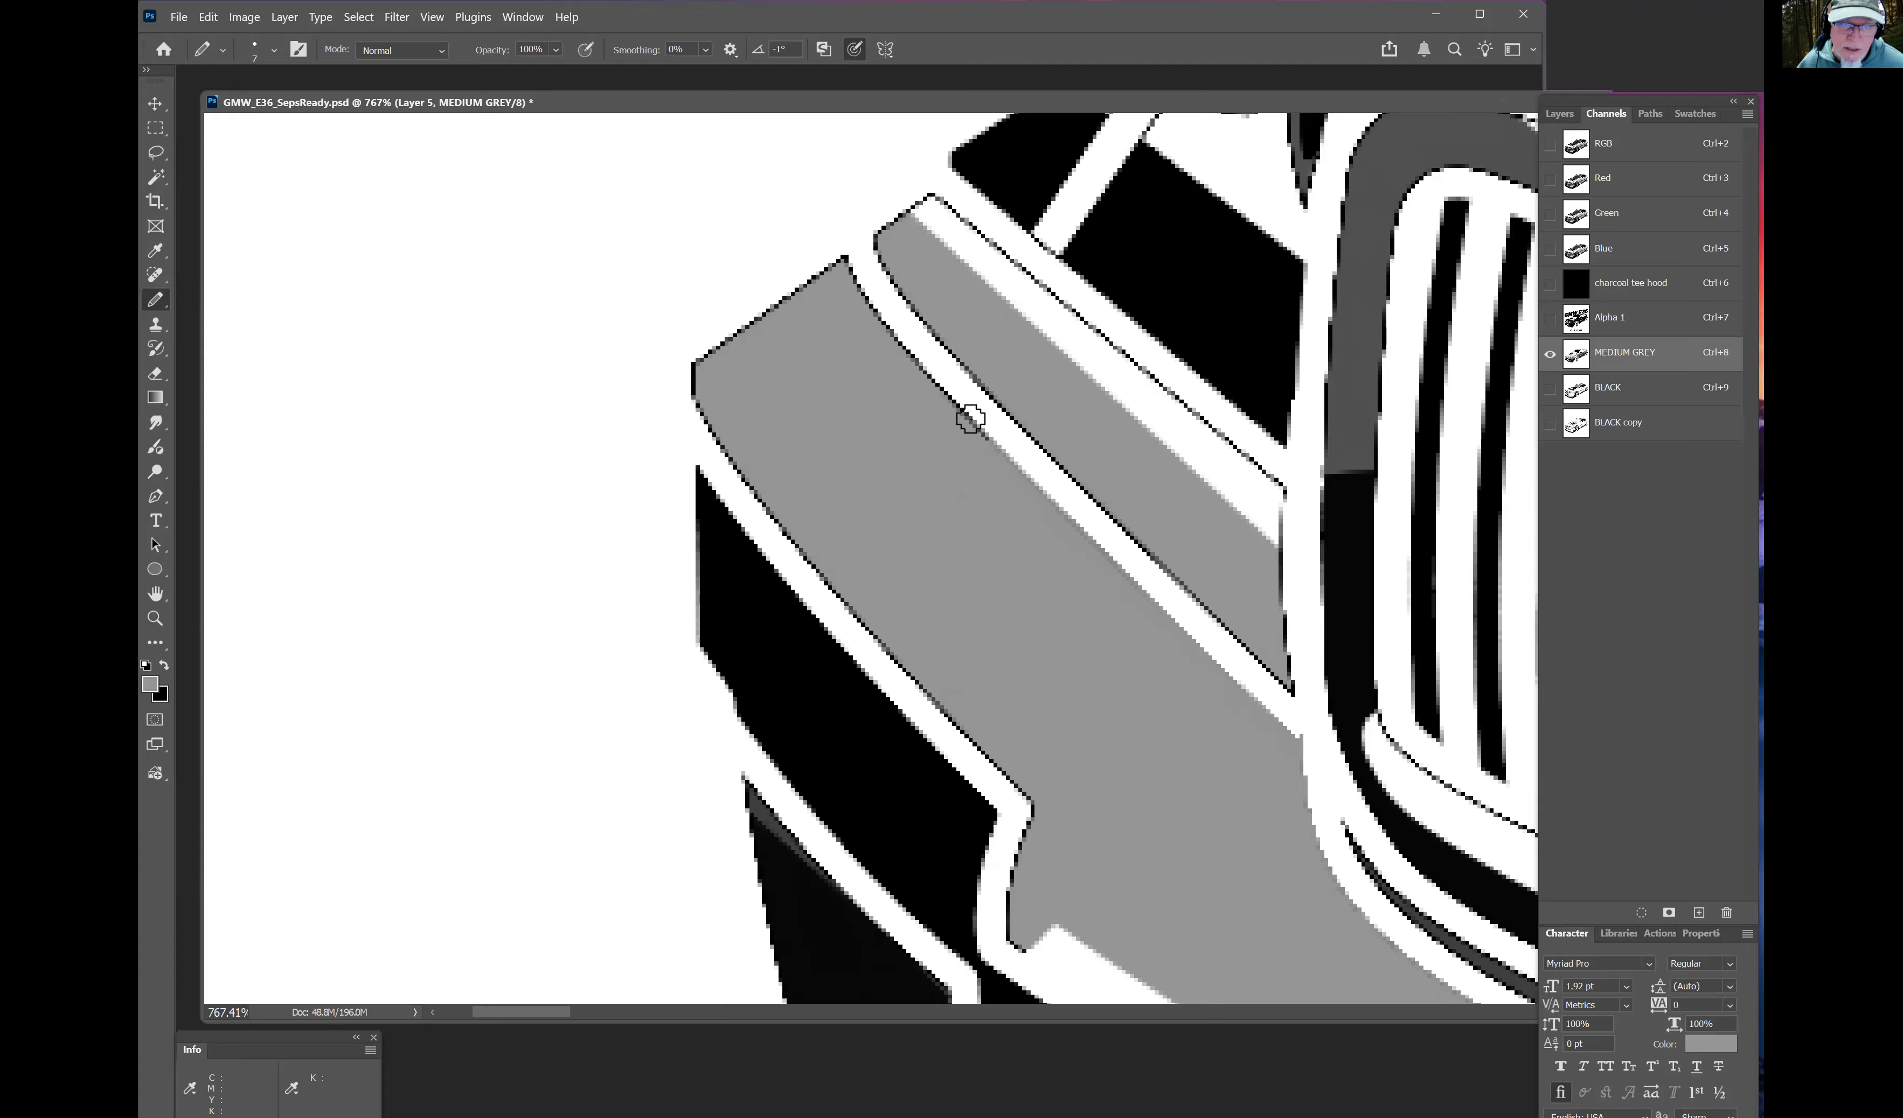
{"action": "mouse_move", "coordinate": [921, 368]}
{"action": "left_mouse_down"}
{"action": "mouse_move", "coordinate": [837, 245]}
{"action": "mouse_move", "coordinate": [710, 336]}
{"action": "mouse_move", "coordinate": [739, 331]}
{"action": "mouse_move", "coordinate": [693, 383]}
{"action": "mouse_move", "coordinate": [810, 563]}
{"action": "mouse_move", "coordinate": [1036, 808]}
{"action": "left_mouse_up"}
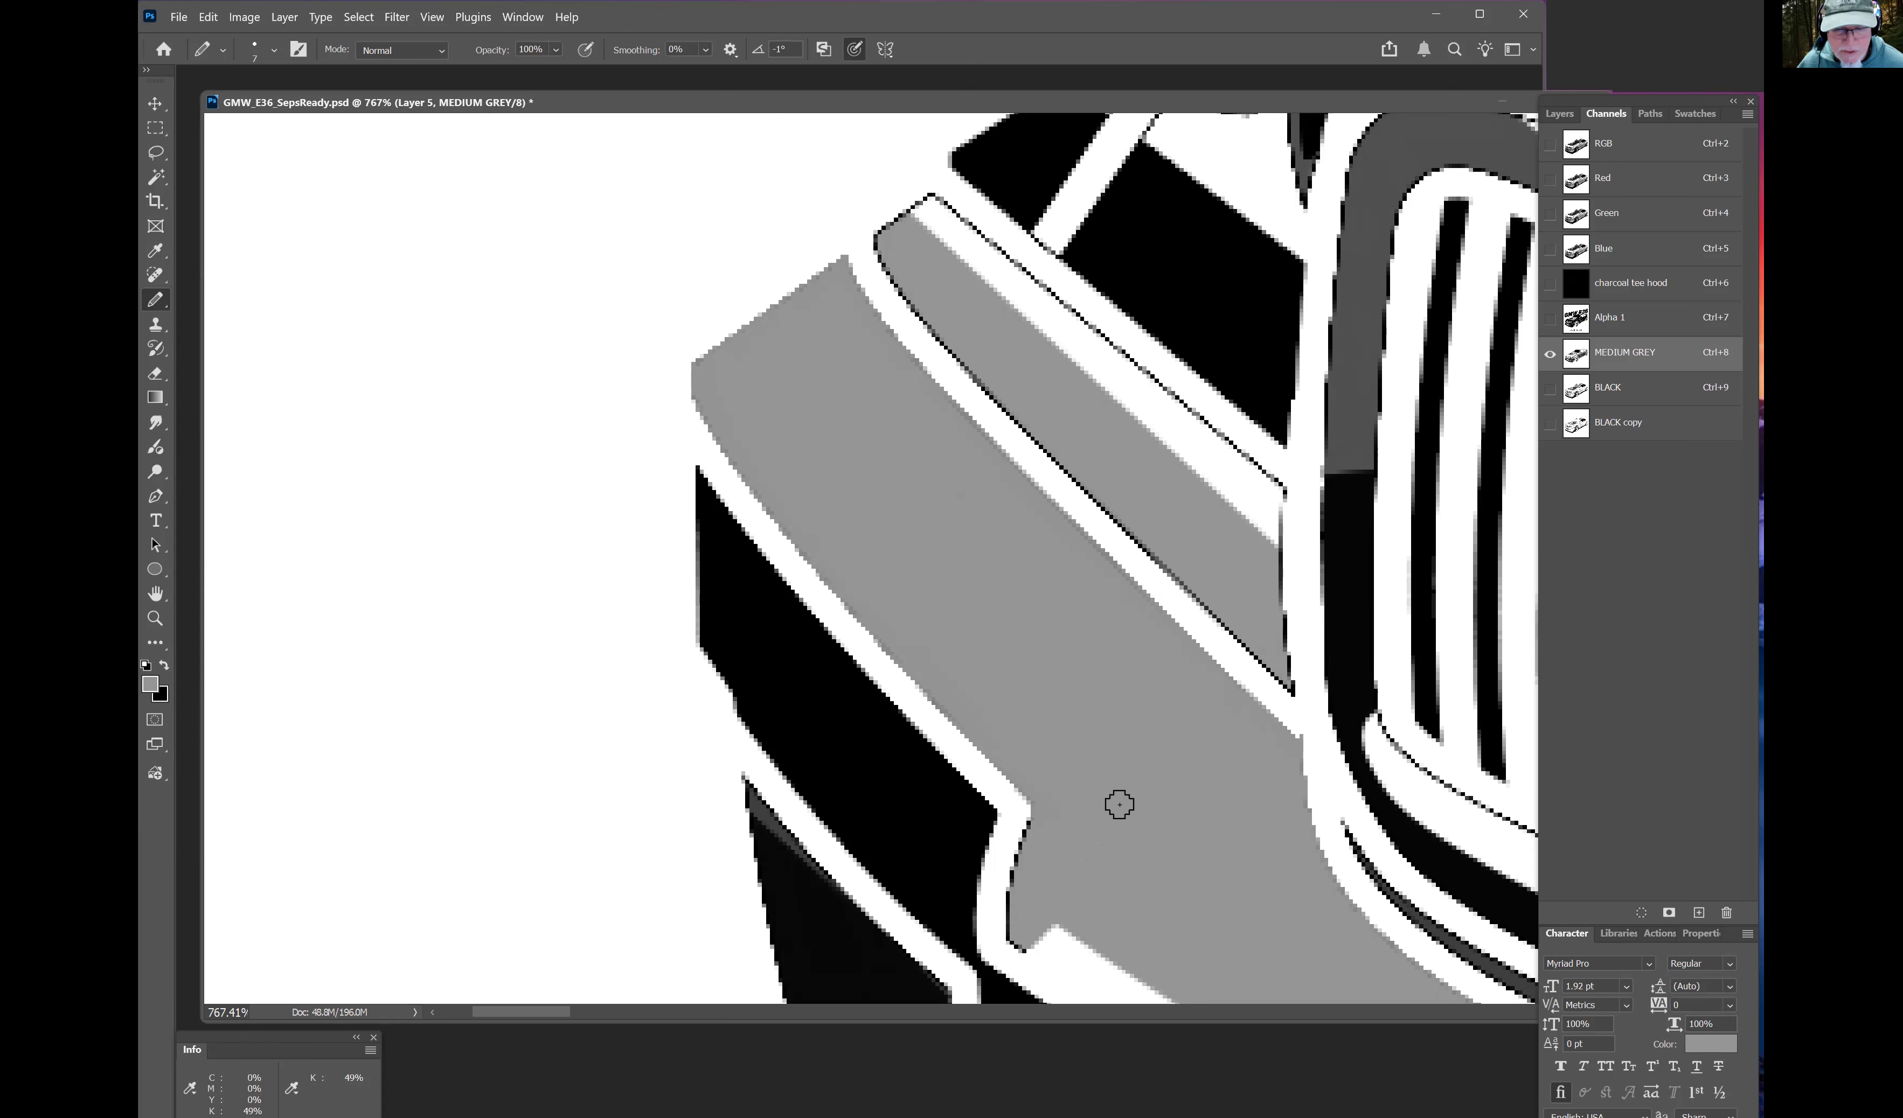
{"action": "scroll", "coordinate": [1068, 755], "scroll_direction": "down", "scroll_amount": 3}
{"action": "mouse_move", "coordinate": [1032, 680]}
{"action": "left_mouse_down"}
{"action": "mouse_move", "coordinate": [1007, 807]}
{"action": "mouse_move", "coordinate": [1049, 821]}
{"action": "left_mouse_up"}
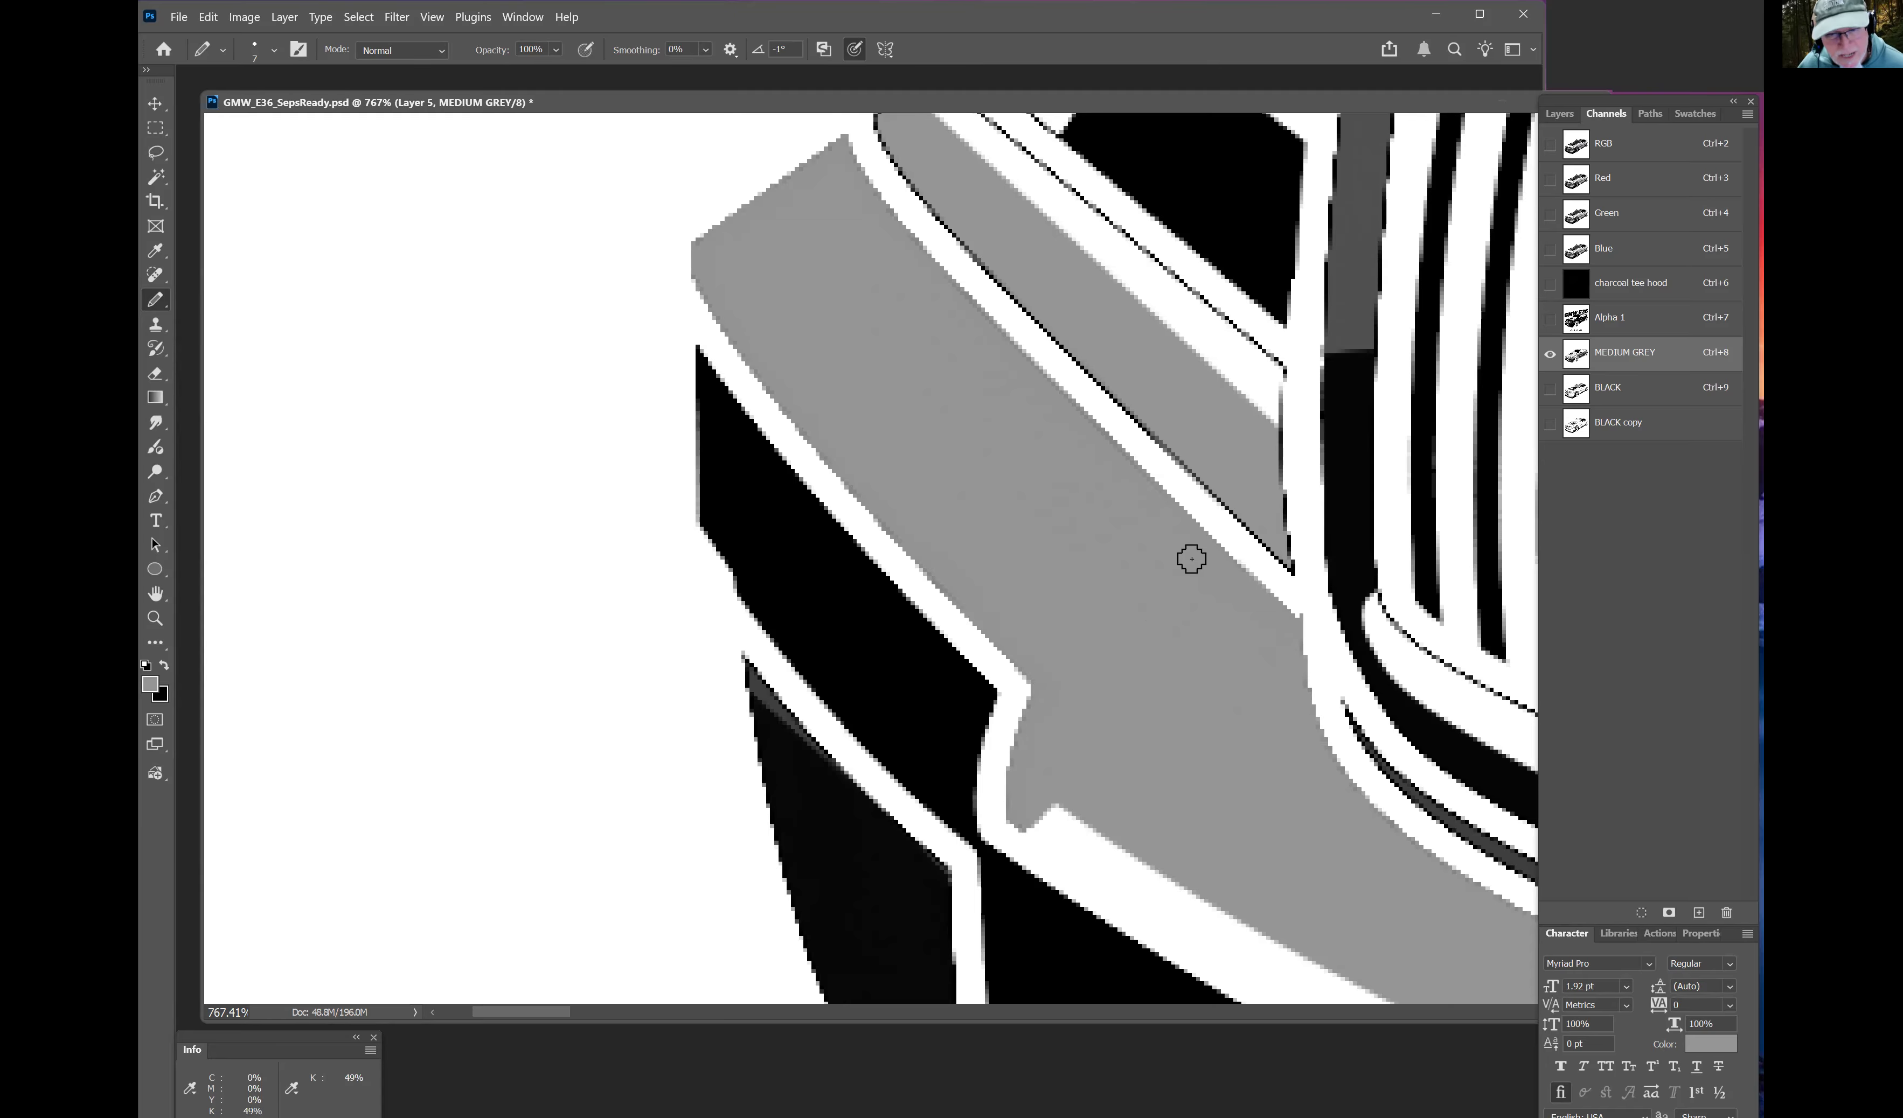
{"action": "mouse_move", "coordinate": [1112, 455]}
{"action": "left_mouse_down"}
{"action": "mouse_move", "coordinate": [985, 310]}
{"action": "mouse_move", "coordinate": [856, 208]}
{"action": "left_mouse_up"}
{"action": "left_click_drag", "start_coordinate": [913, 688], "coordinate": [985, 850]}
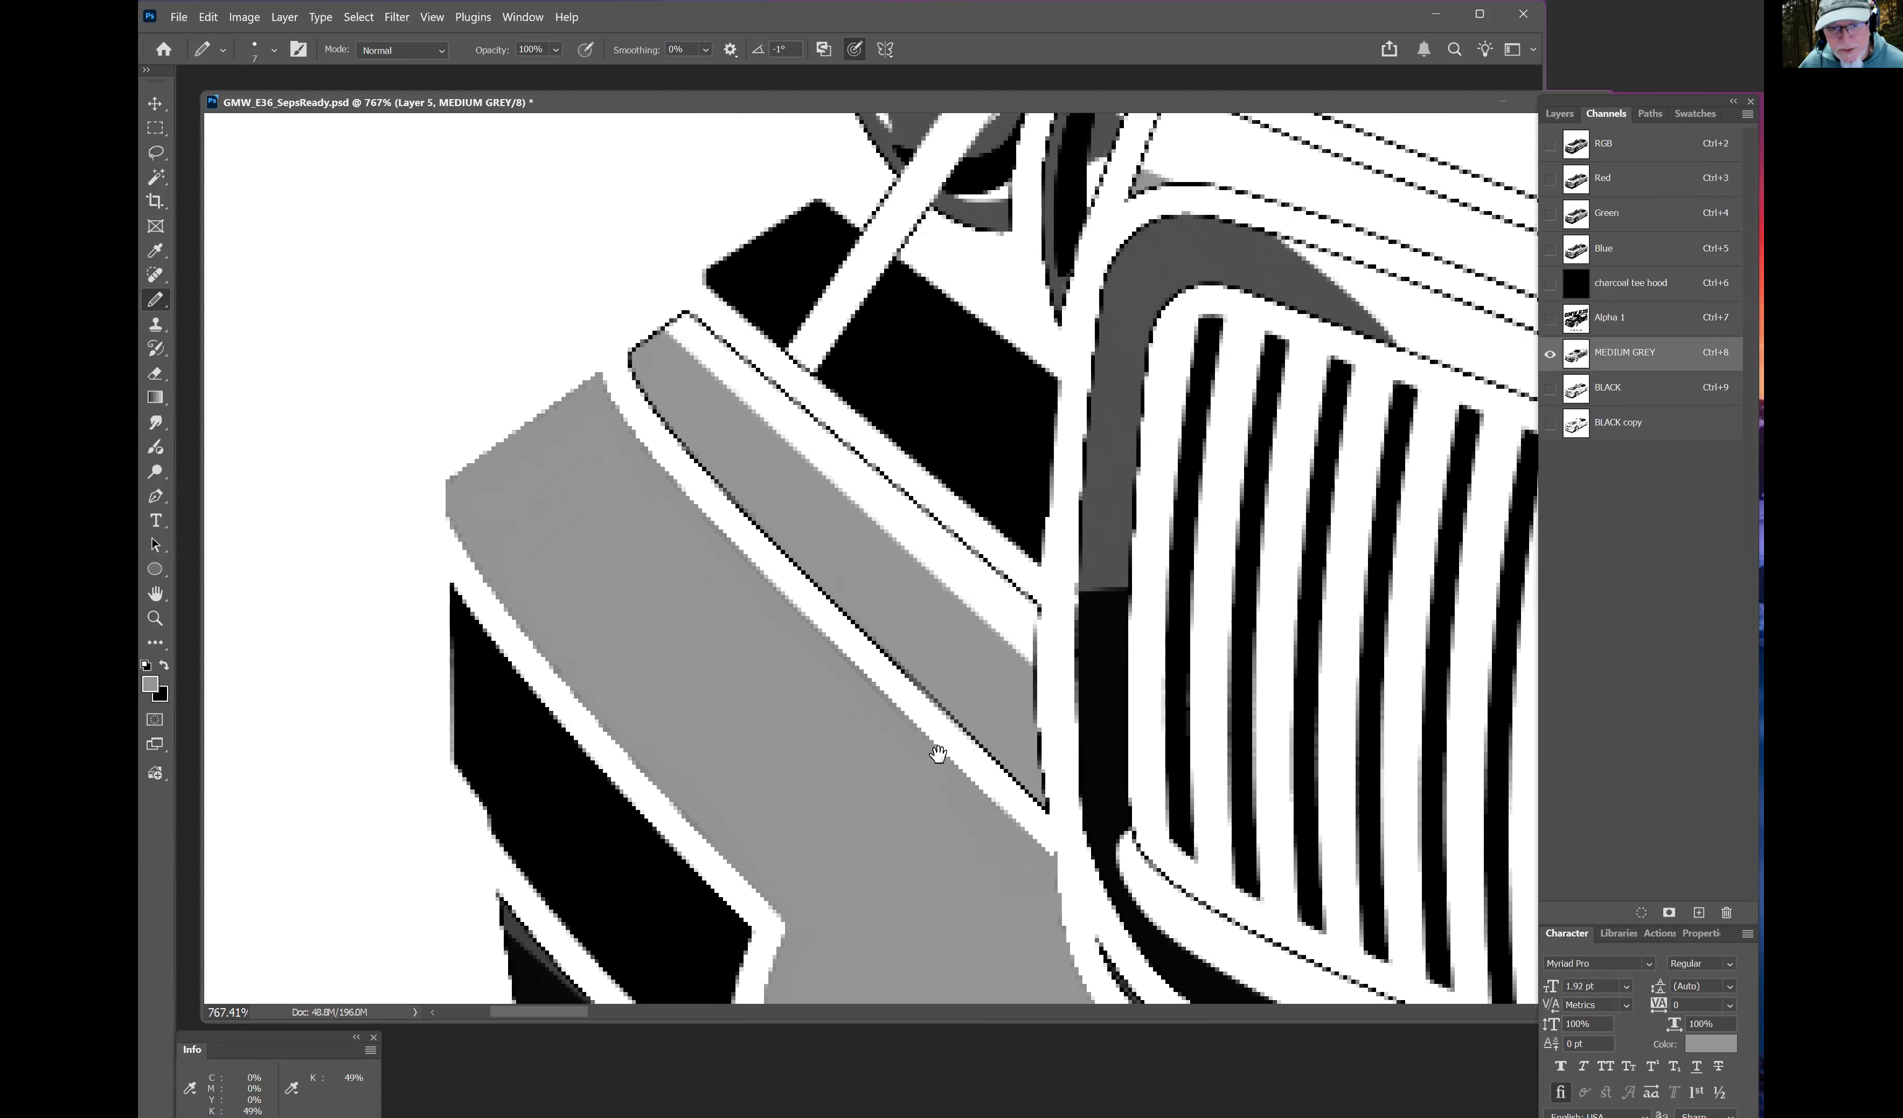
Step: Sample white and paint over the thin dark line along the bottom of the left grille, including its hooked end
{"action": "mouse_move", "coordinate": [599, 384]}
{"action": "left_mouse_down"}
{"action": "mouse_move", "coordinate": [522, 327]}
{"action": "mouse_move", "coordinate": [740, 459]}
{"action": "left_mouse_up"}
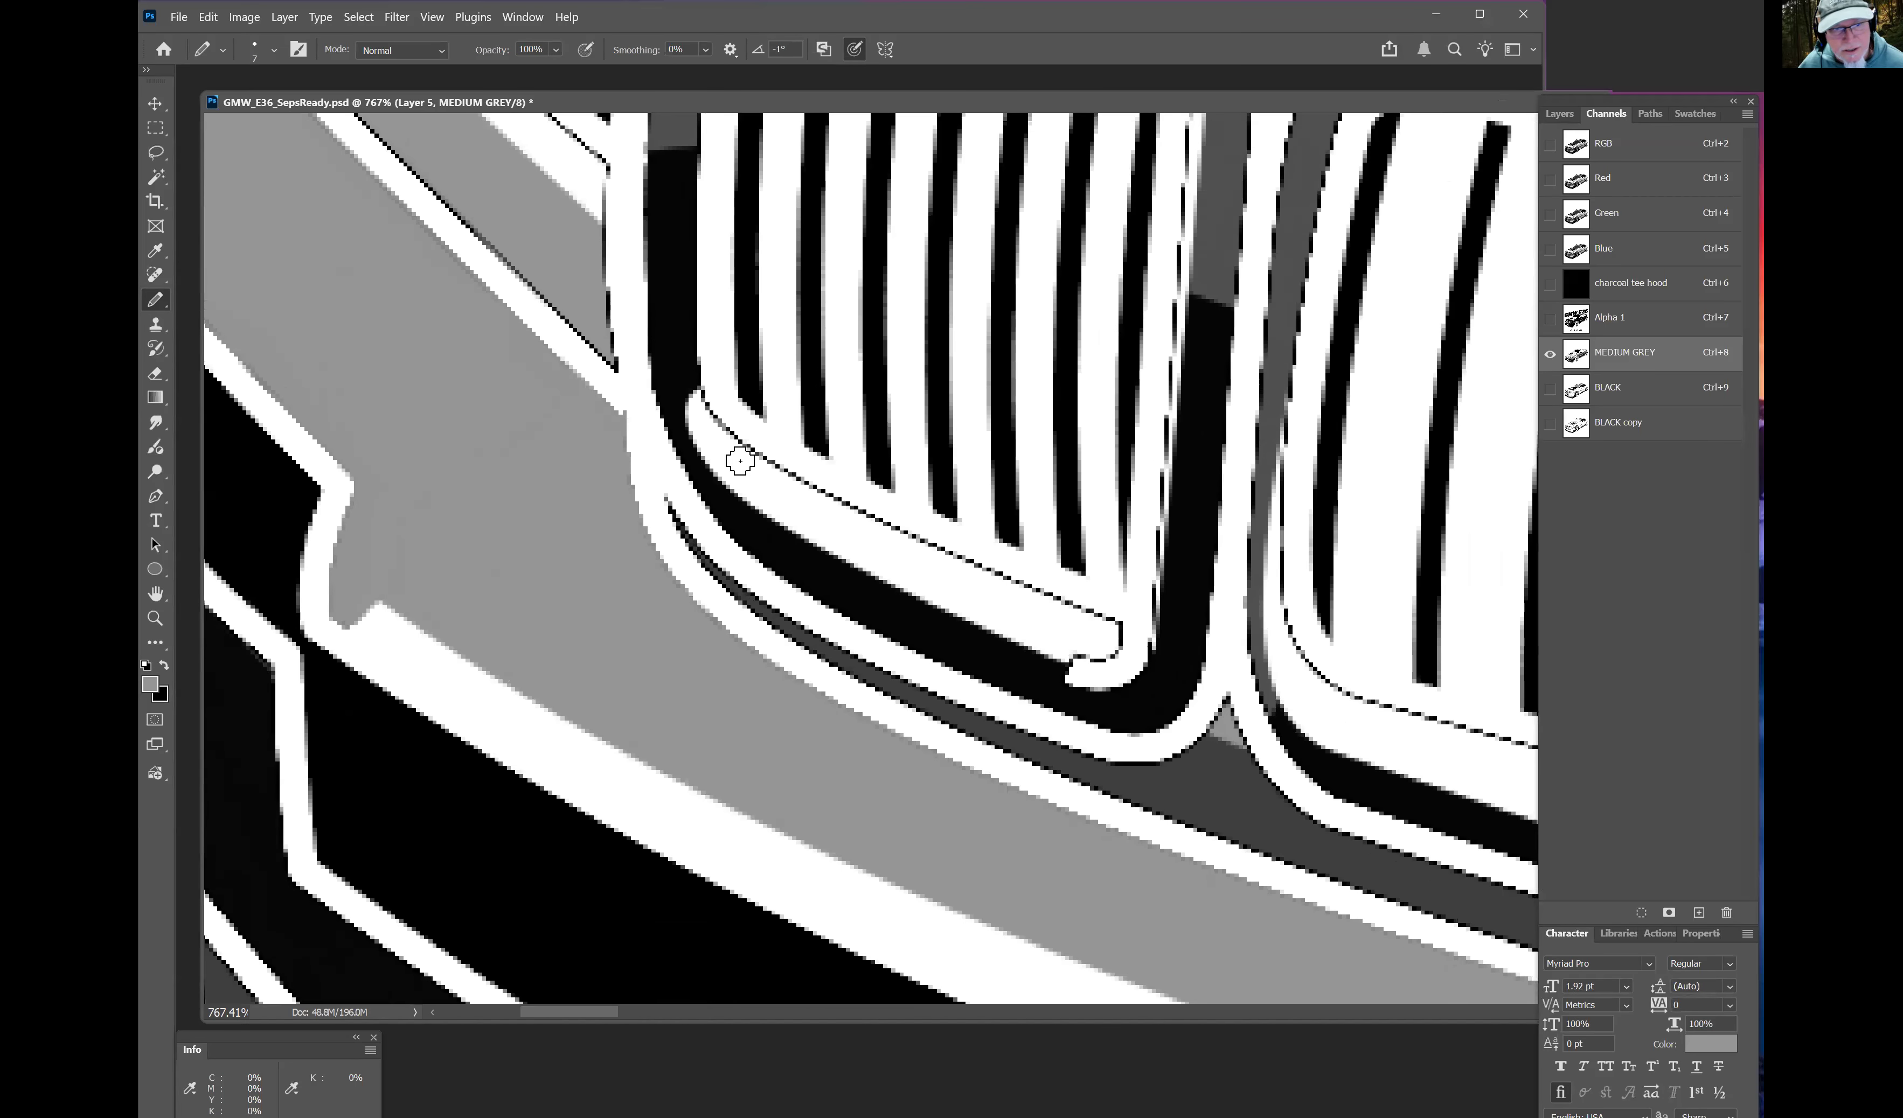
{"action": "left_click", "coordinate": [739, 461], "text": "alt"}
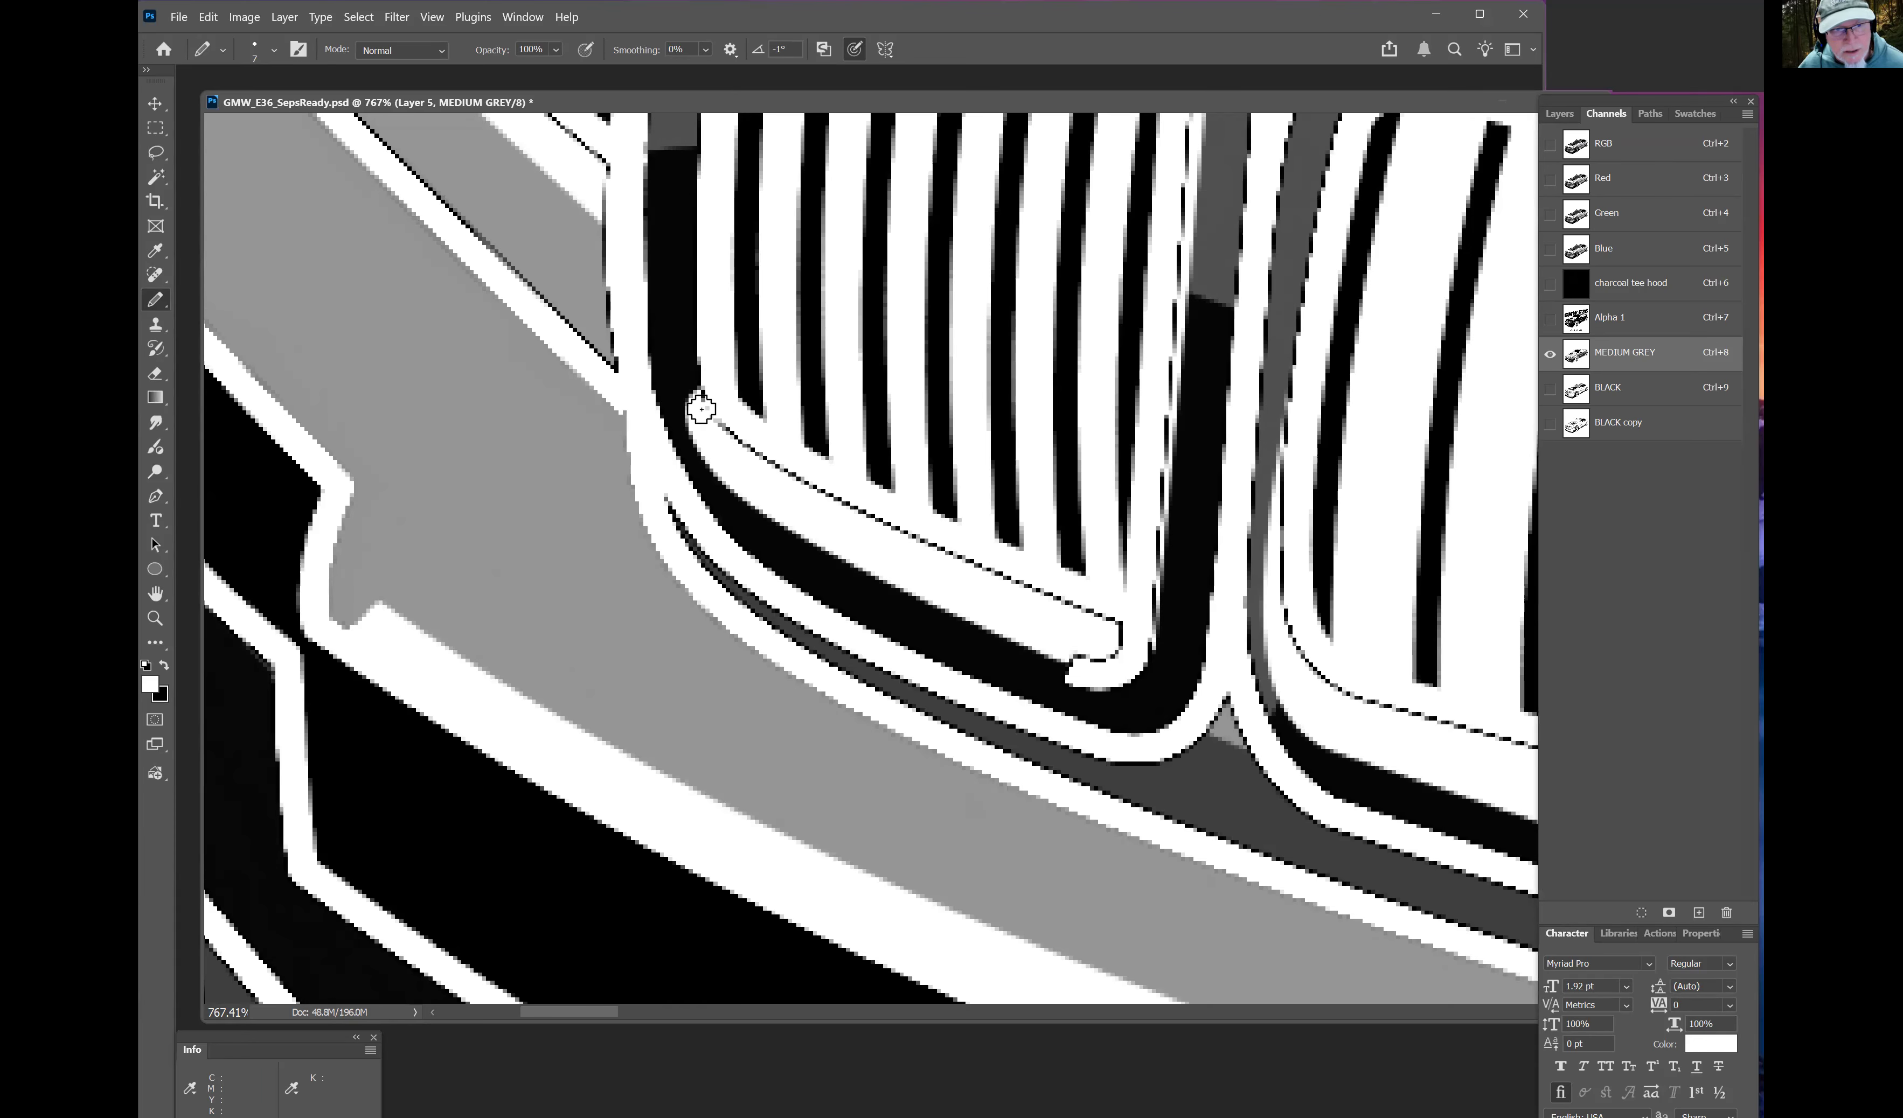
{"action": "mouse_move", "coordinate": [735, 453]}
{"action": "left_mouse_down"}
{"action": "mouse_move", "coordinate": [783, 483]}
{"action": "mouse_move", "coordinate": [722, 455]}
{"action": "mouse_move", "coordinate": [717, 420]}
{"action": "mouse_move", "coordinate": [798, 480]}
{"action": "mouse_move", "coordinate": [762, 477]}
{"action": "mouse_move", "coordinate": [729, 429]}
{"action": "mouse_move", "coordinate": [835, 518]}
{"action": "left_mouse_up"}
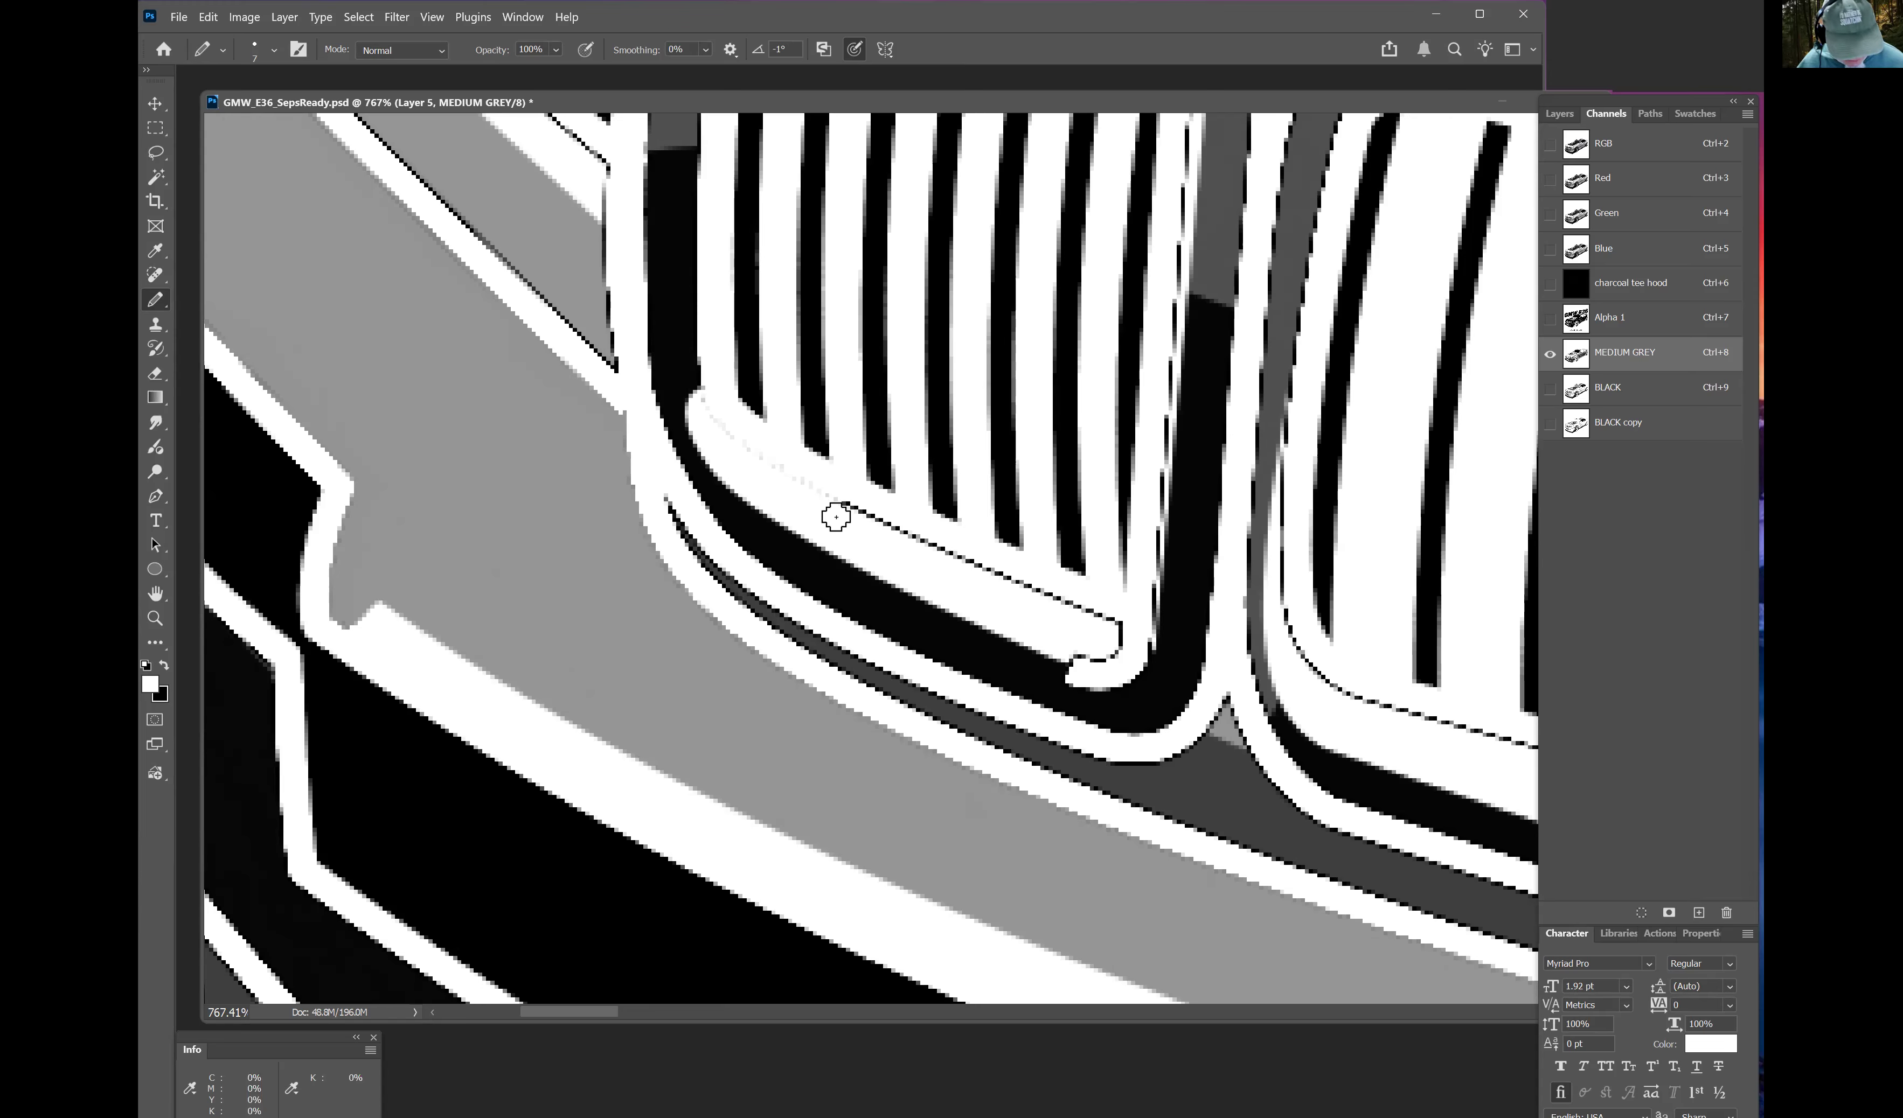
{"action": "mouse_move", "coordinate": [713, 406]}
{"action": "left_mouse_down"}
{"action": "mouse_move", "coordinate": [896, 531]}
{"action": "mouse_move", "coordinate": [1115, 627]}
{"action": "mouse_move", "coordinate": [1106, 651]}
{"action": "mouse_move", "coordinate": [1078, 647]}
{"action": "left_mouse_up"}
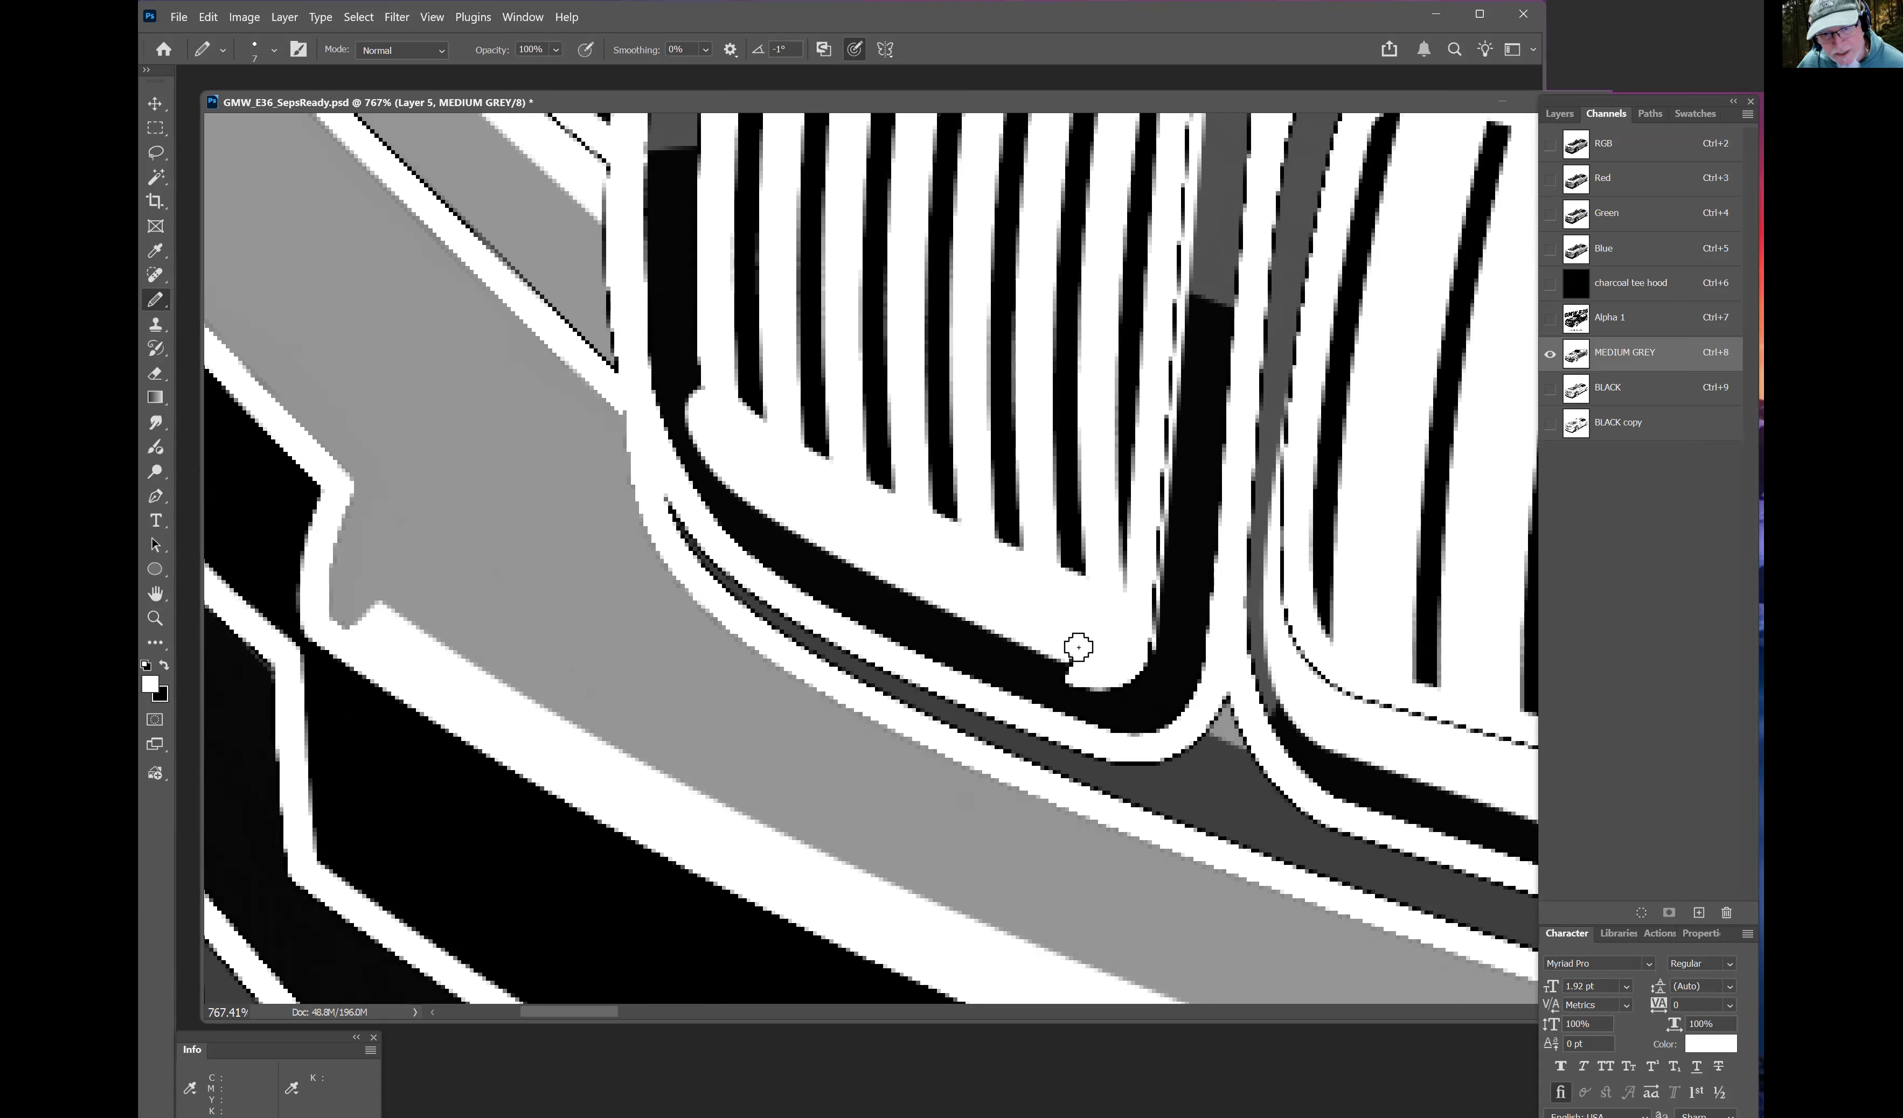
Step: Paint white over the thin dark line along the right grille's lower-left curve, bottom edge and lower-right corner
{"action": "scroll", "coordinate": [963, 661], "scroll_direction": "right", "scroll_amount": 5}
{"action": "key", "text": "bracketleft"}
{"action": "key", "text": "bracketleft"}
{"action": "key", "text": "bracketleft"}
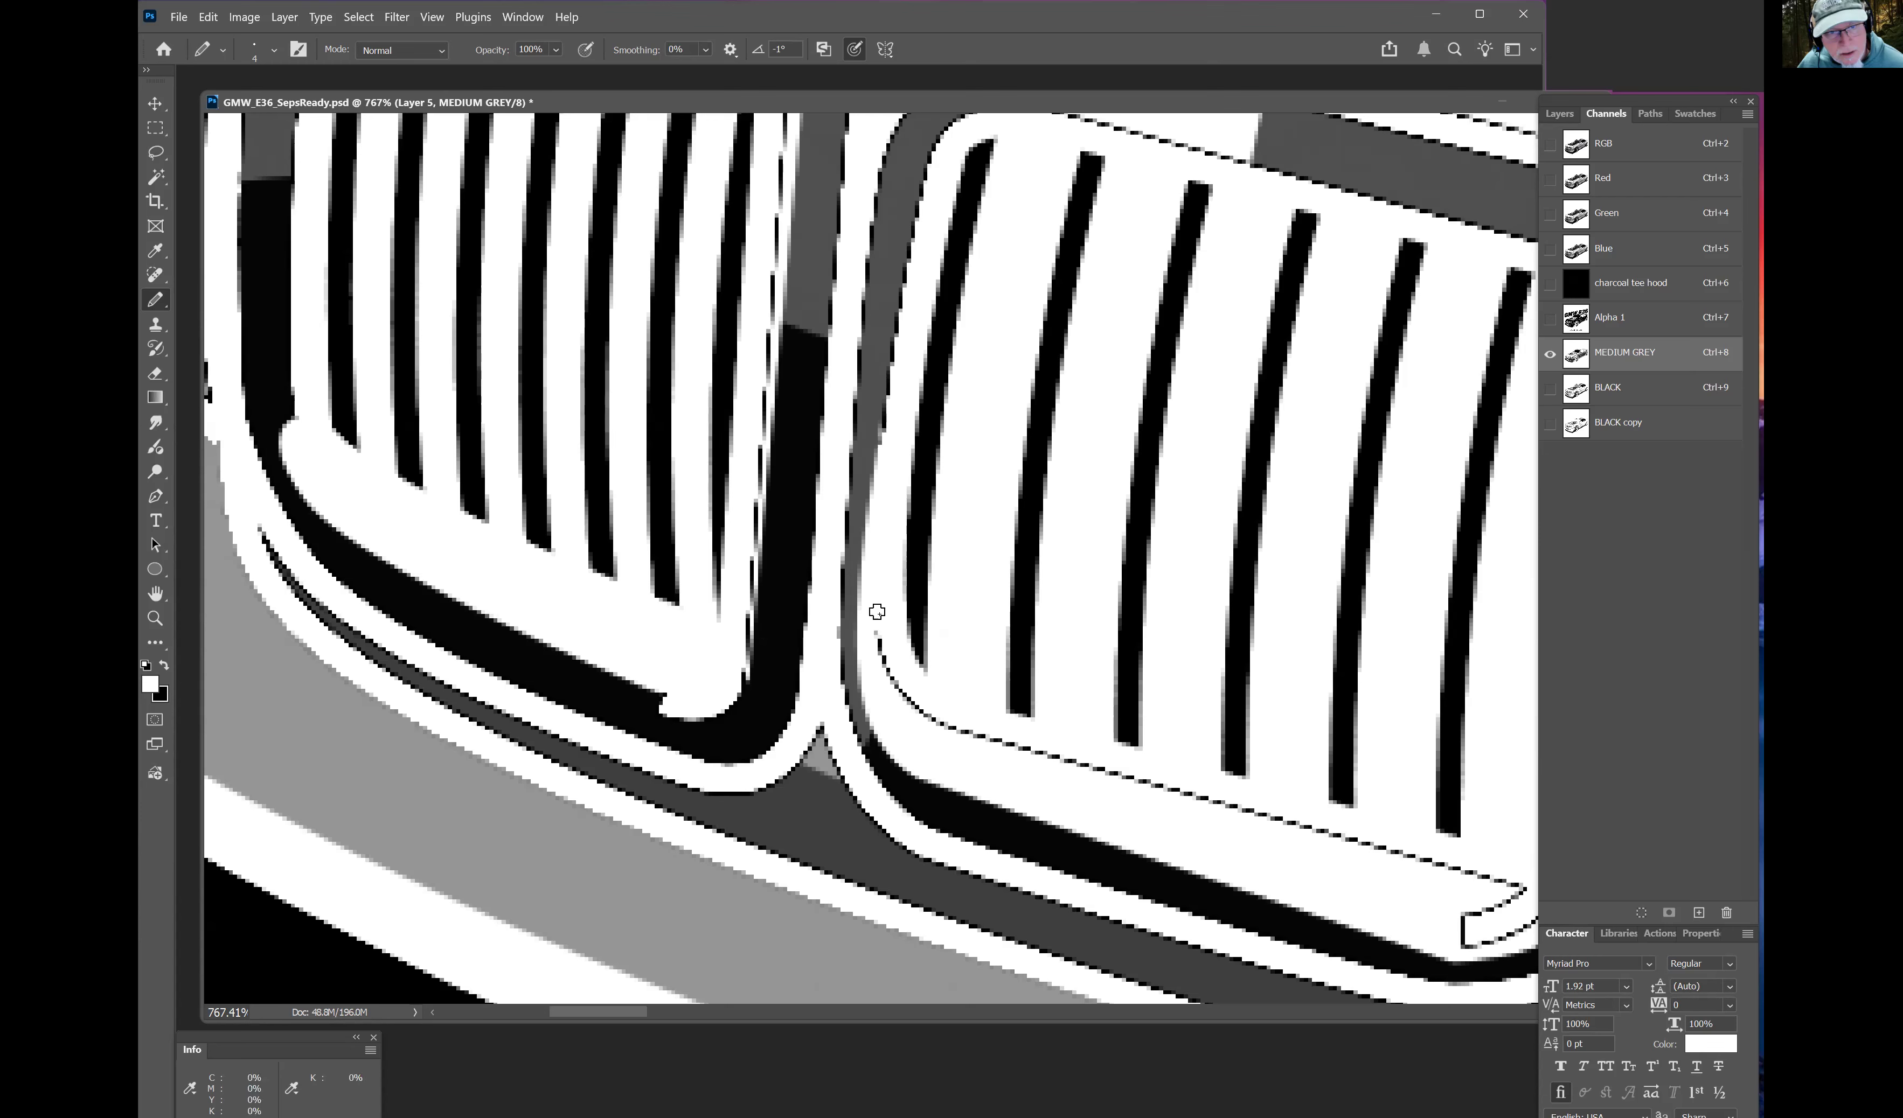
{"action": "key", "text": "bracketright"}
{"action": "key", "text": "bracketright"}
{"action": "key", "text": "bracketright"}
{"action": "key", "text": "bracketright"}
{"action": "mouse_move", "coordinate": [891, 686]}
{"action": "left_mouse_down"}
{"action": "mouse_move", "coordinate": [968, 731]}
{"action": "mouse_move", "coordinate": [1236, 795]}
{"action": "mouse_move", "coordinate": [1457, 876]}
{"action": "left_mouse_up"}
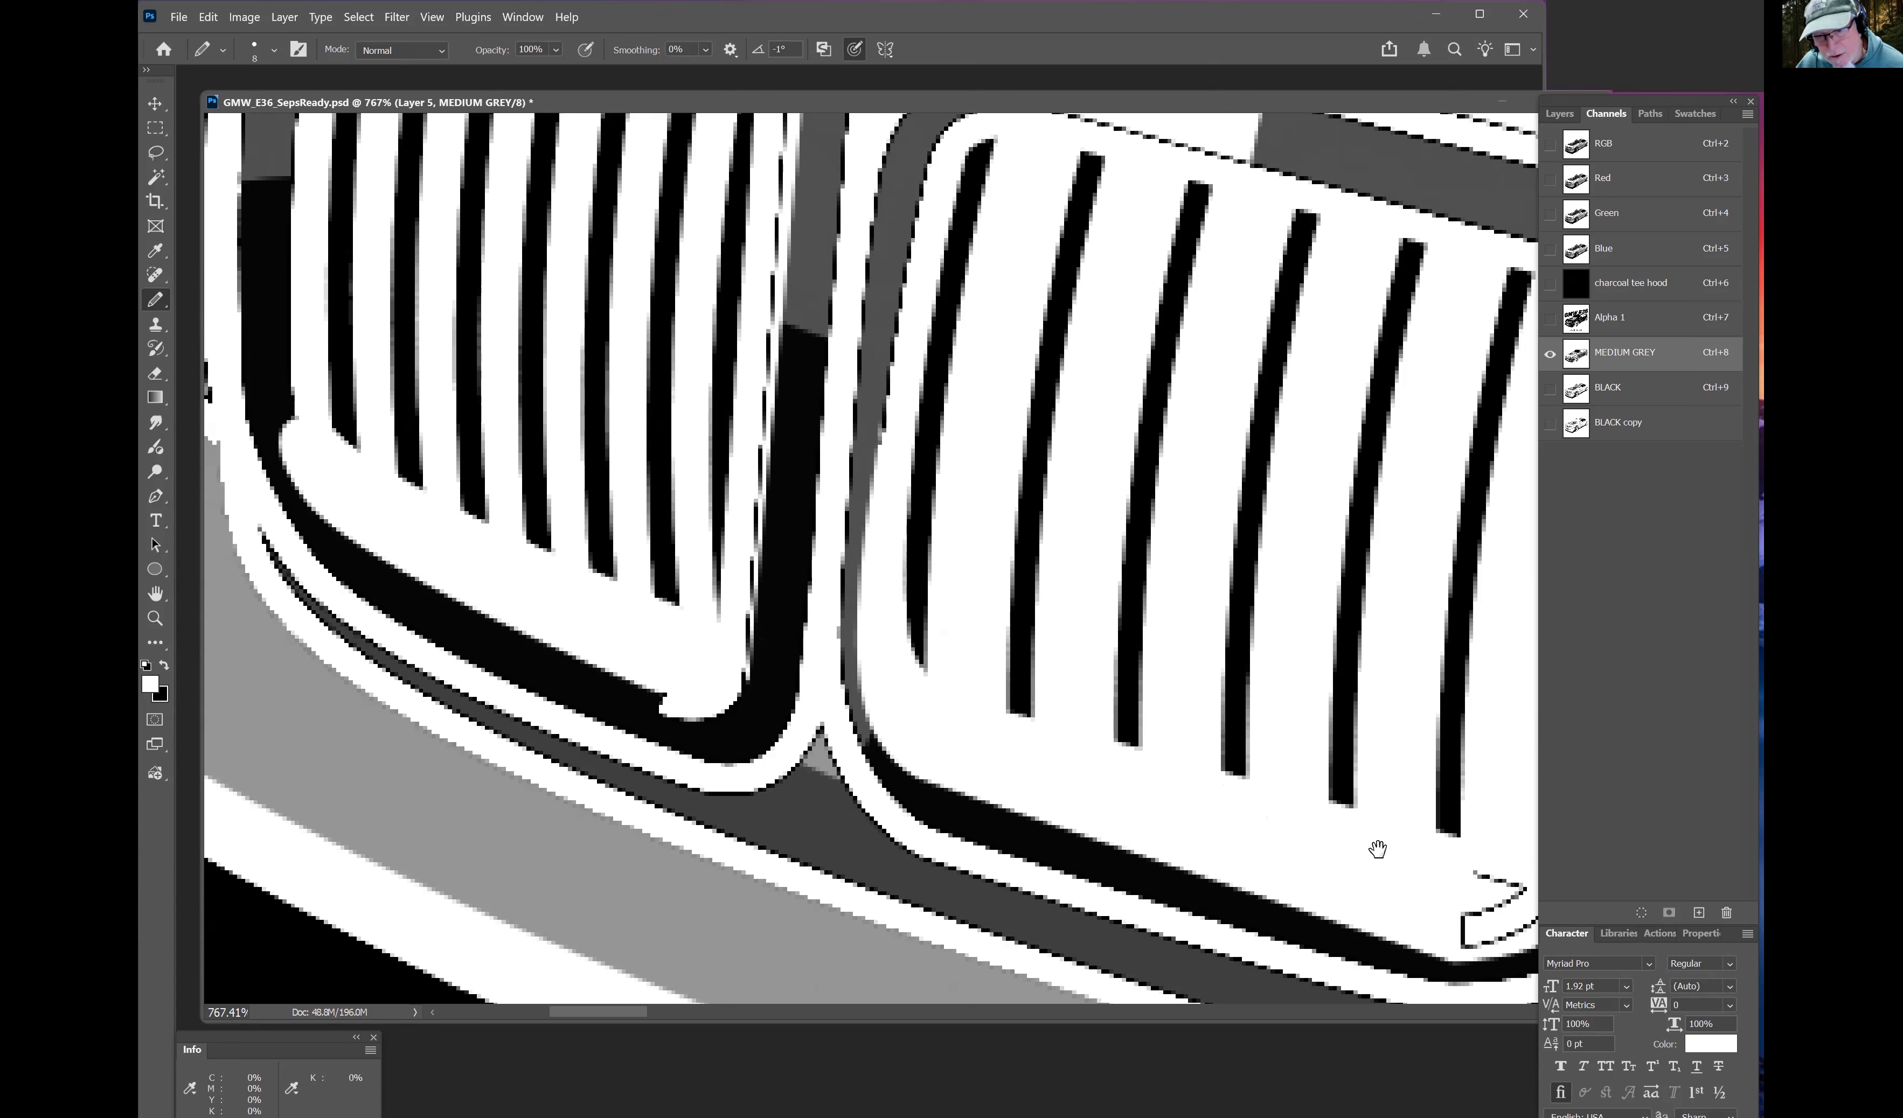
{"action": "left_click_drag", "start_coordinate": [927, 729], "coordinate": [404, 591]}
{"action": "left_click_drag", "start_coordinate": [943, 791], "coordinate": [1036, 742]}
Step: Use a smaller Pencil tip to paint white over the thin dark lines along the right grille's inner right edge and upper-right corner
{"action": "key", "text": "bracketleft"}
{"action": "key", "text": "bracketleft"}
{"action": "key", "text": "bracketleft"}
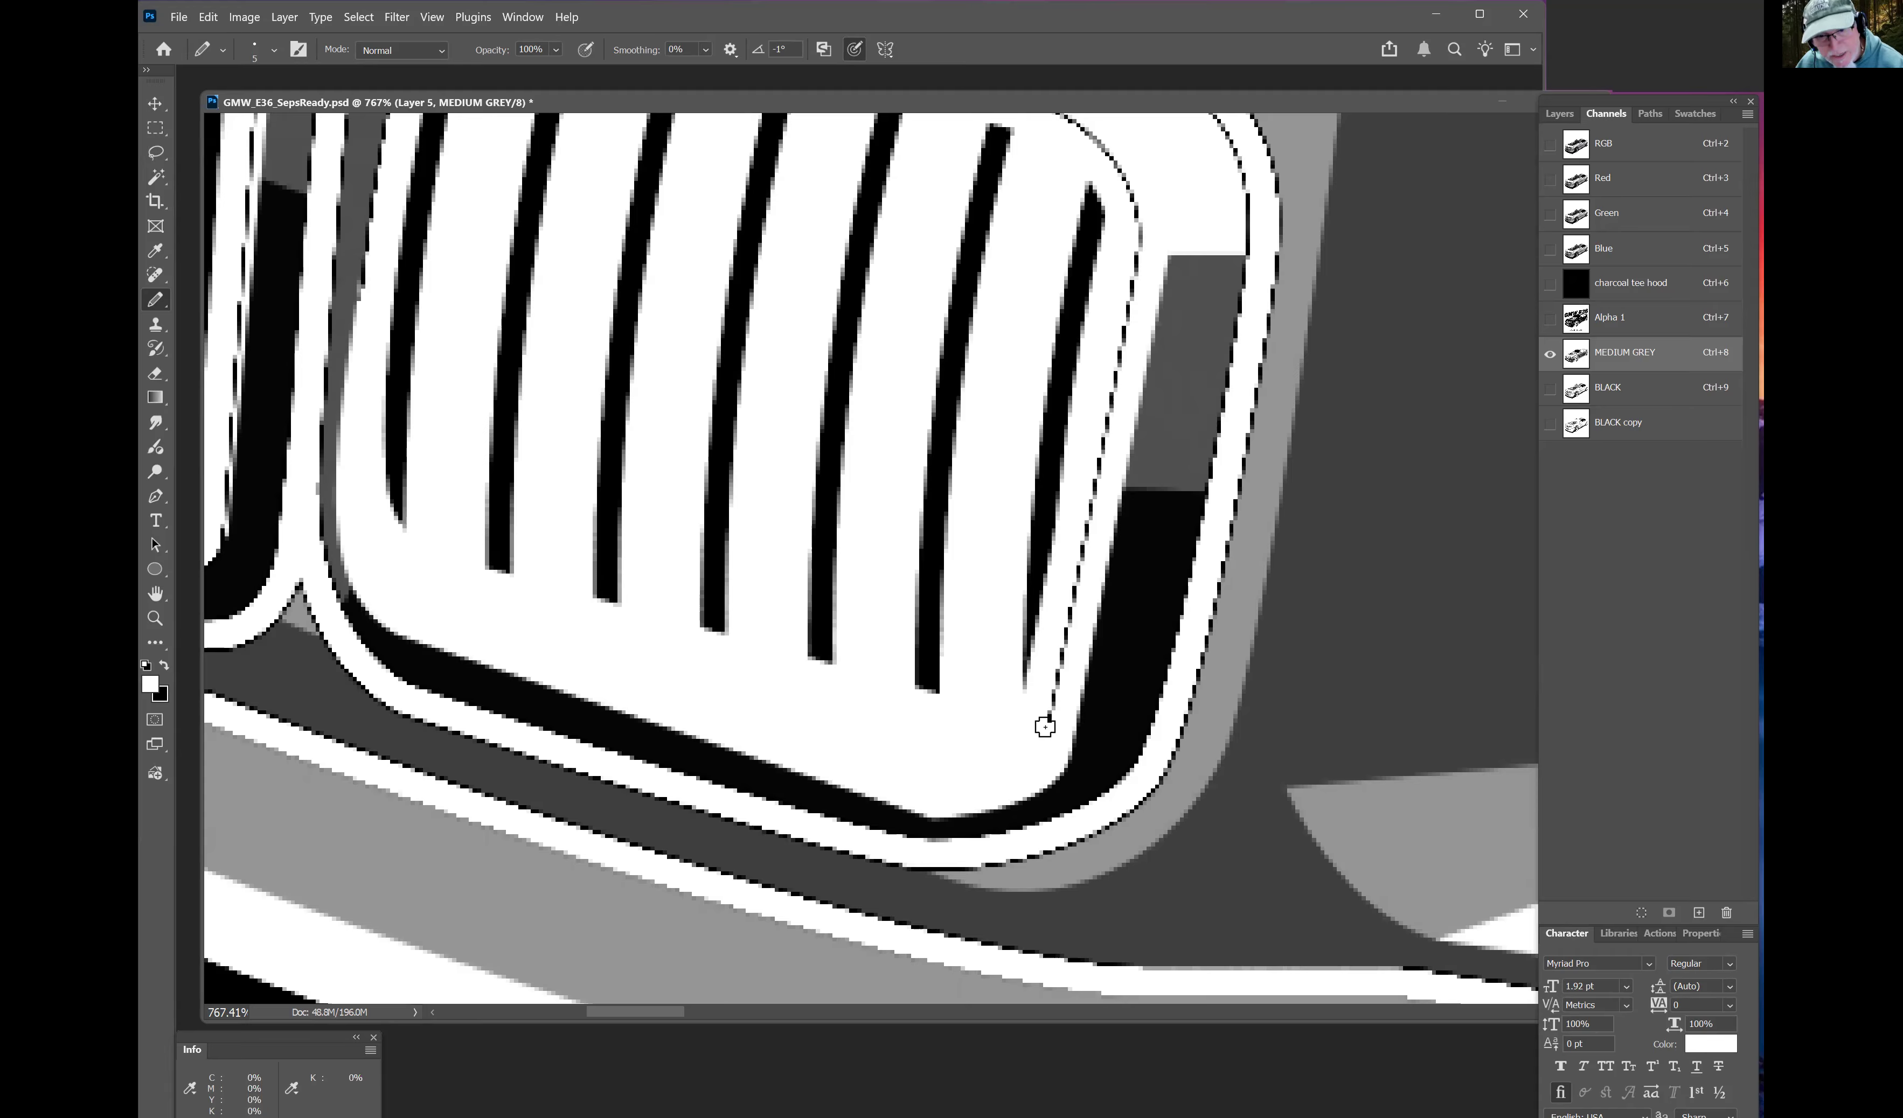
{"action": "left_click", "coordinate": [1139, 265], "text": "shift"}
{"action": "mouse_move", "coordinate": [1139, 265]}
{"action": "left_mouse_down"}
{"action": "mouse_move", "coordinate": [1214, 621]}
{"action": "mouse_move", "coordinate": [1285, 783]}
{"action": "mouse_move", "coordinate": [1212, 639]}
{"action": "left_mouse_up"}
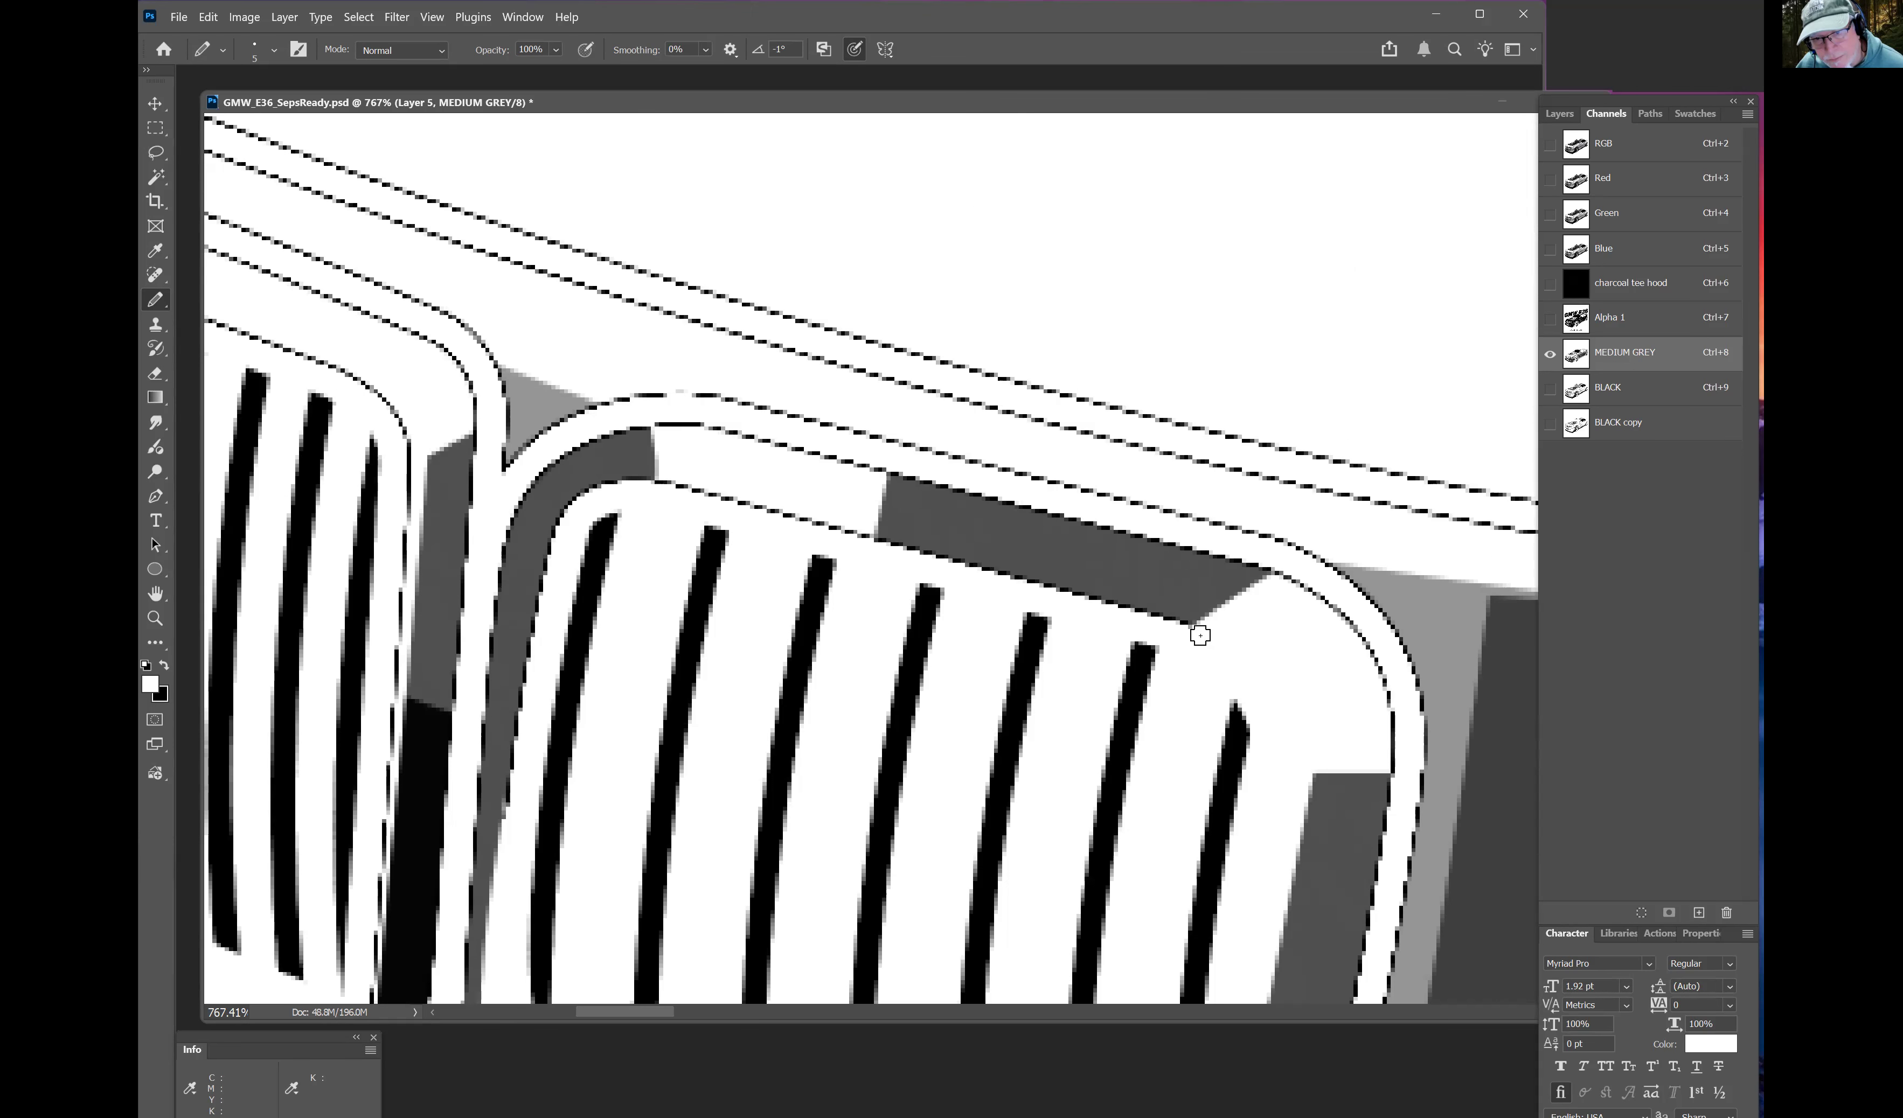
{"action": "mouse_move", "coordinate": [1280, 581]}
{"action": "left_mouse_down"}
{"action": "mouse_move", "coordinate": [1346, 624]}
{"action": "mouse_move", "coordinate": [1398, 757]}
{"action": "left_mouse_up"}
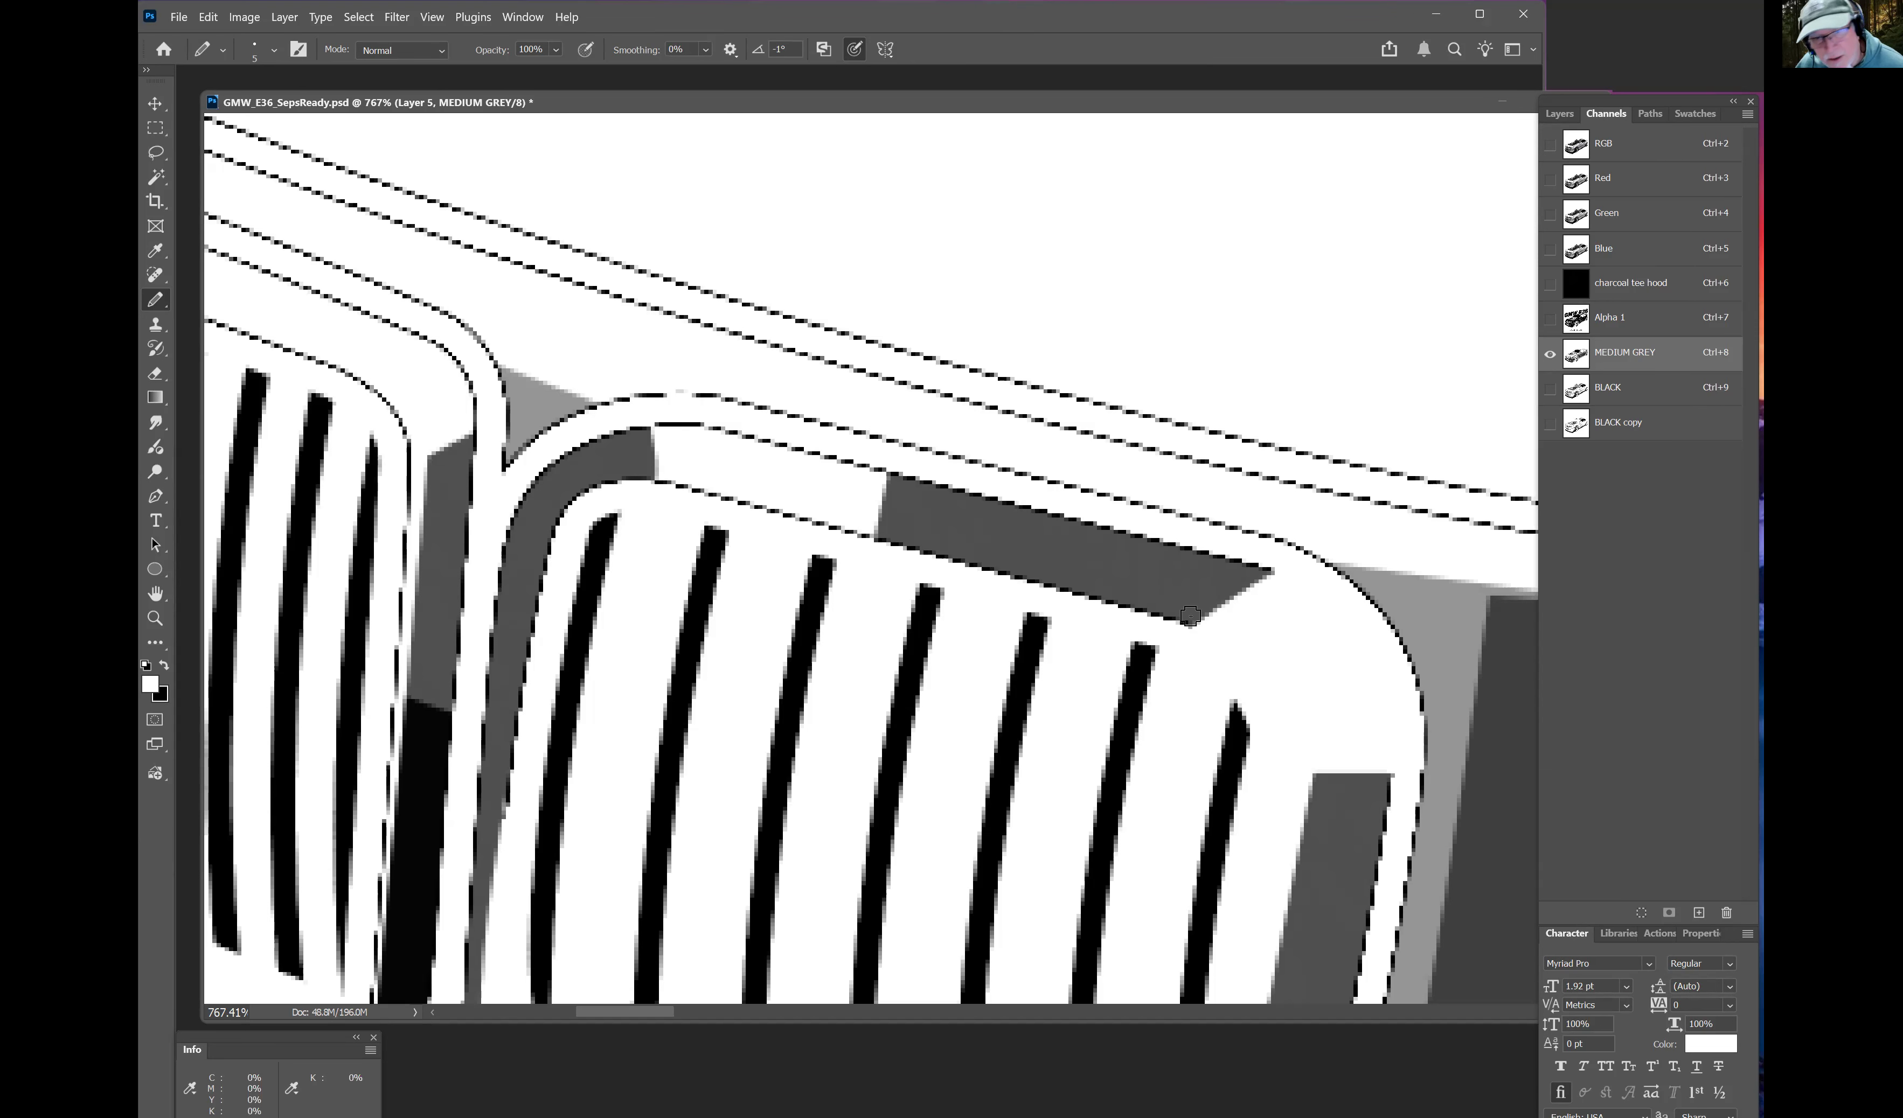
Step: Load the MEDIUM GREY channel as a selection and paint dark grey over the thin line along the right grille's upper grey bar
{"action": "left_click", "coordinate": [1577, 361], "text": "ctrl"}
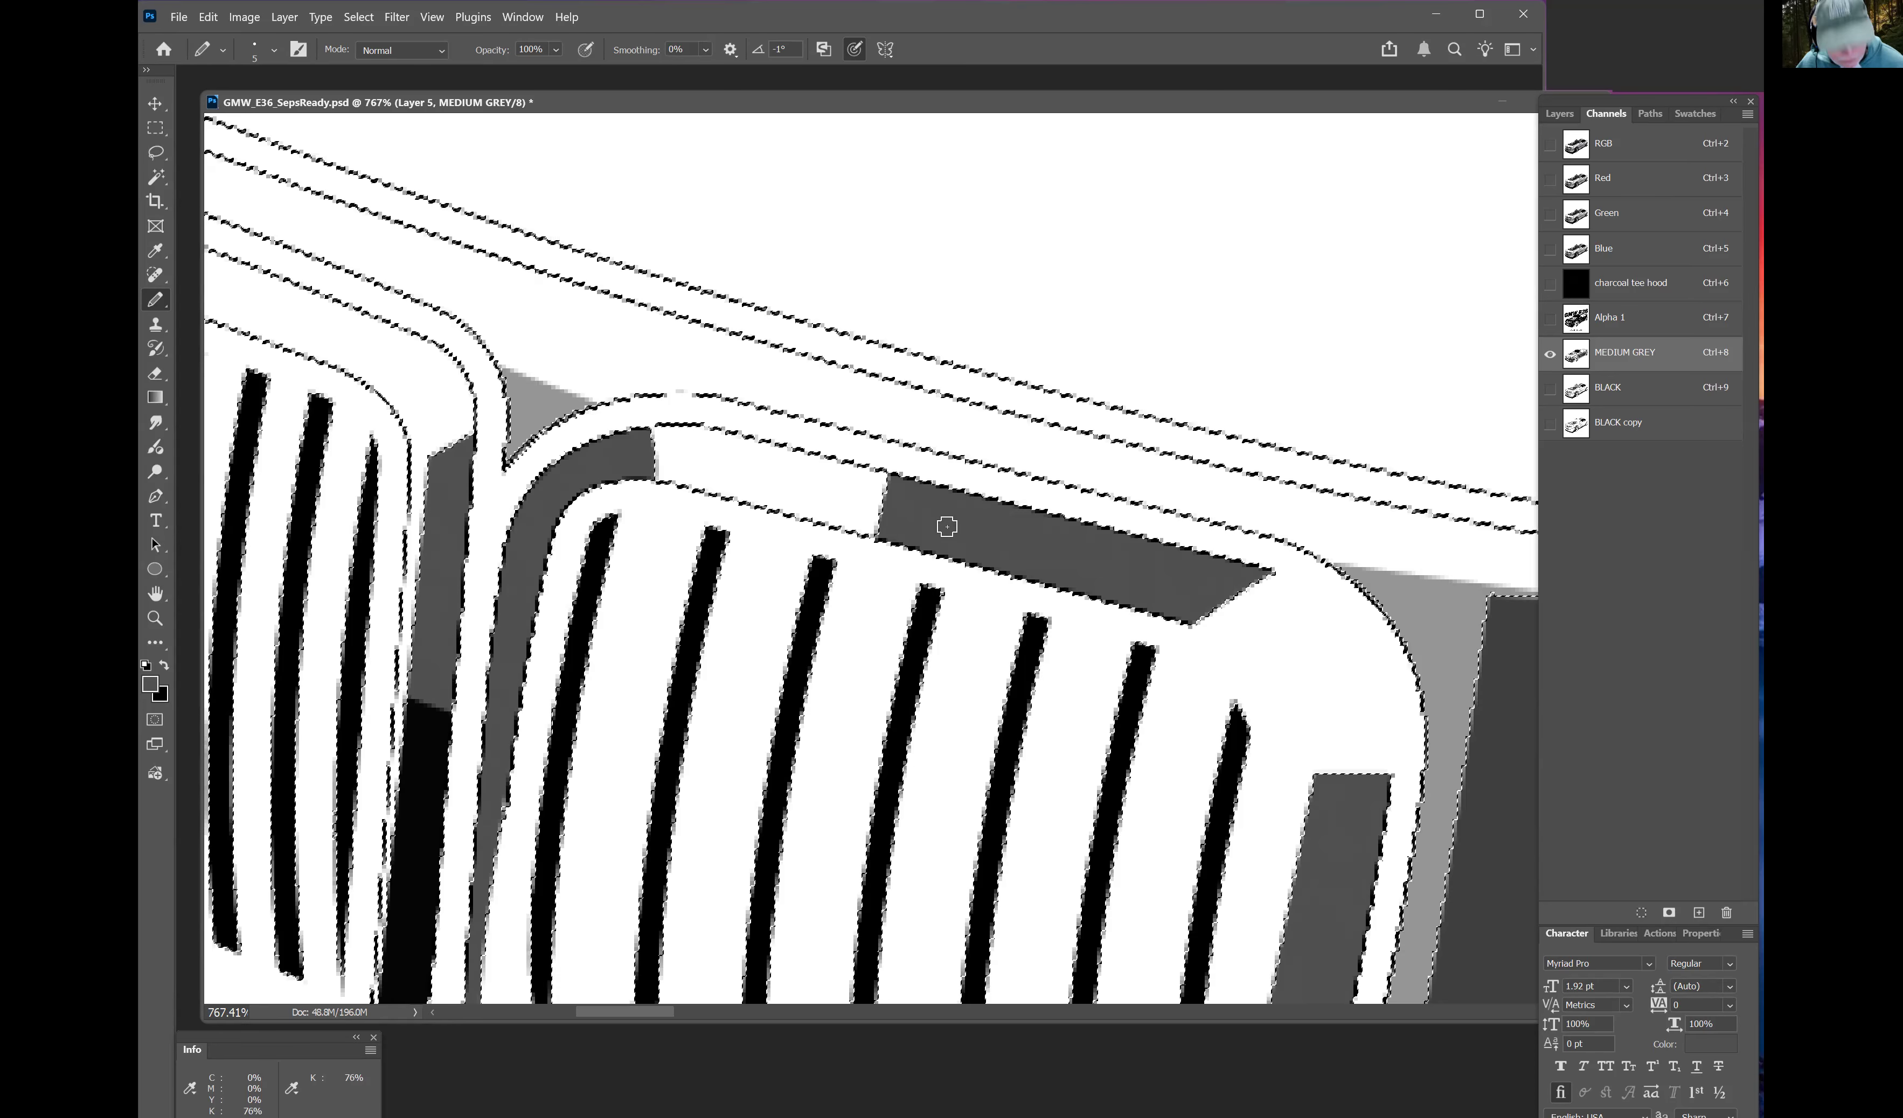
{"action": "mouse_move", "coordinate": [909, 486]}
{"action": "left_mouse_down"}
{"action": "mouse_move", "coordinate": [897, 475]}
{"action": "mouse_move", "coordinate": [1280, 578]}
{"action": "mouse_move", "coordinate": [1188, 620]}
{"action": "left_mouse_up"}
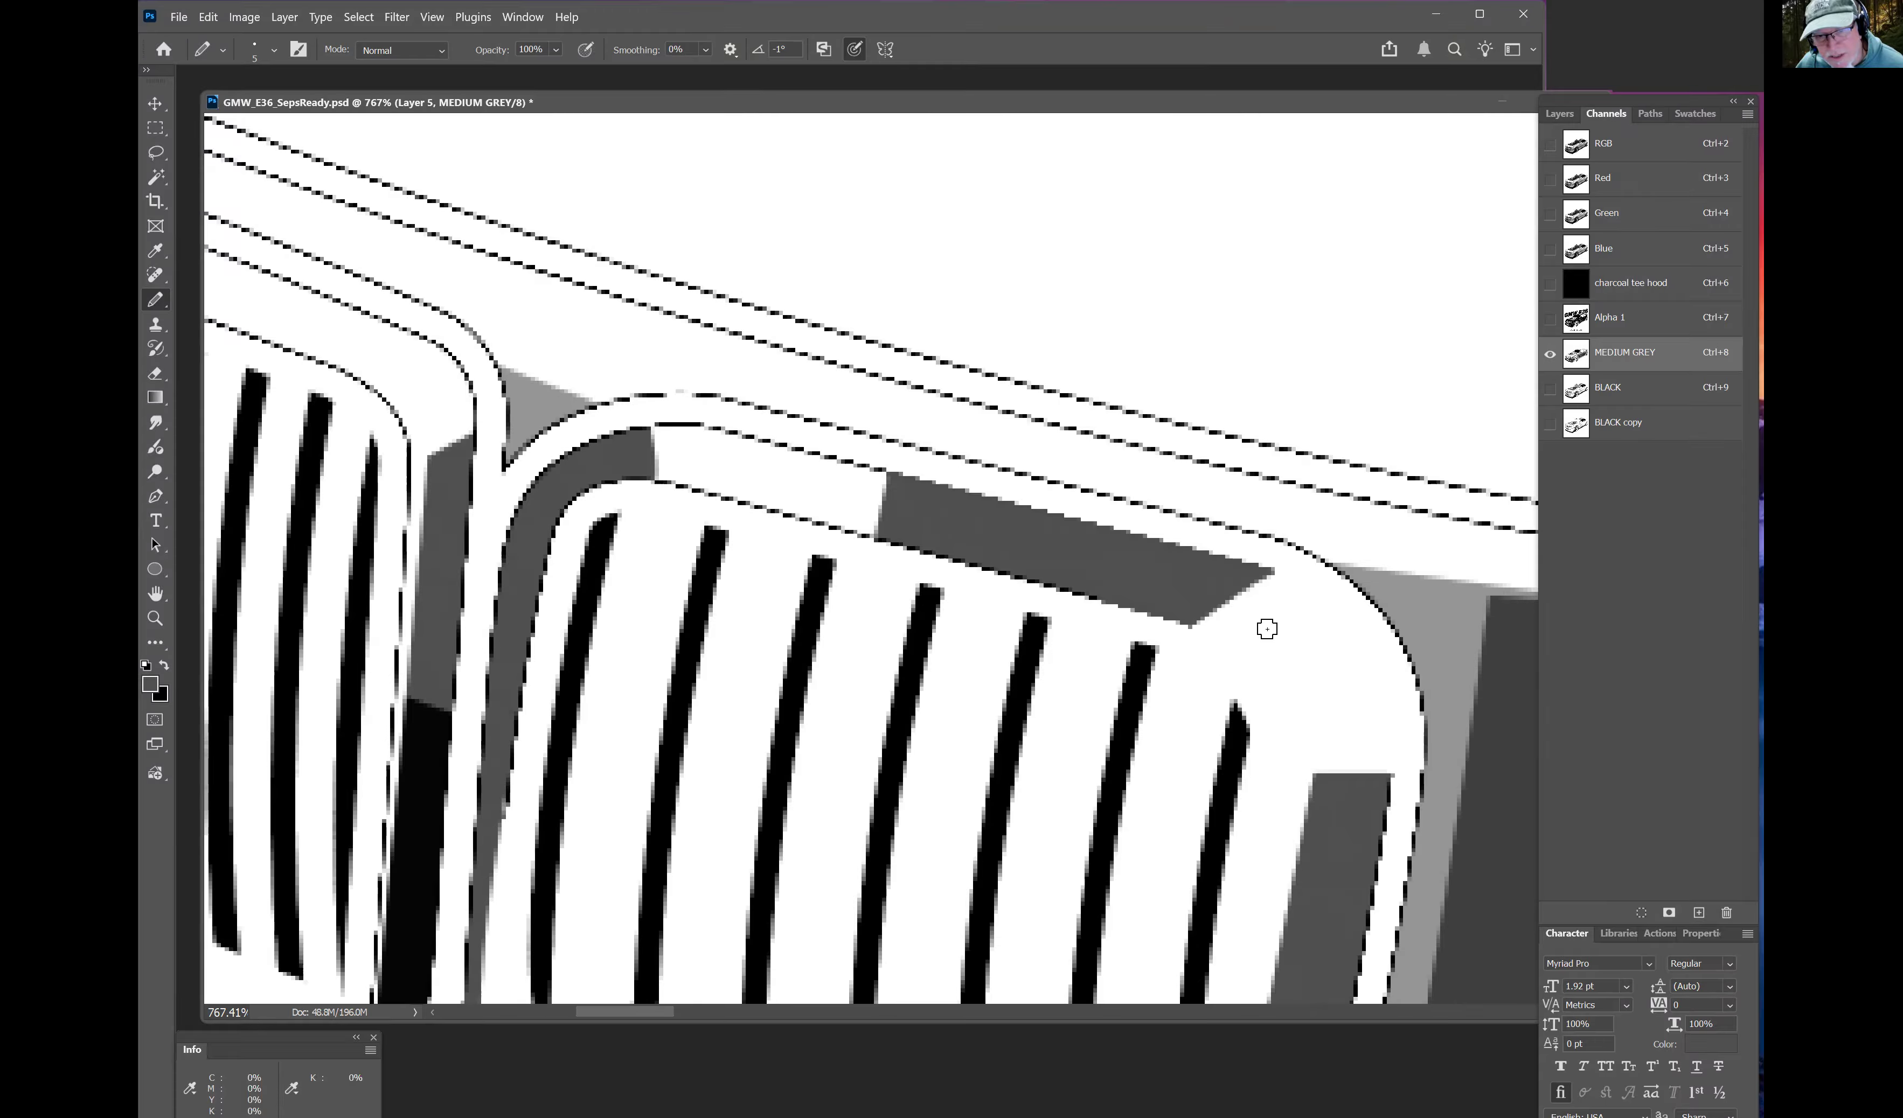
{"action": "key", "text": "ctrl+h"}
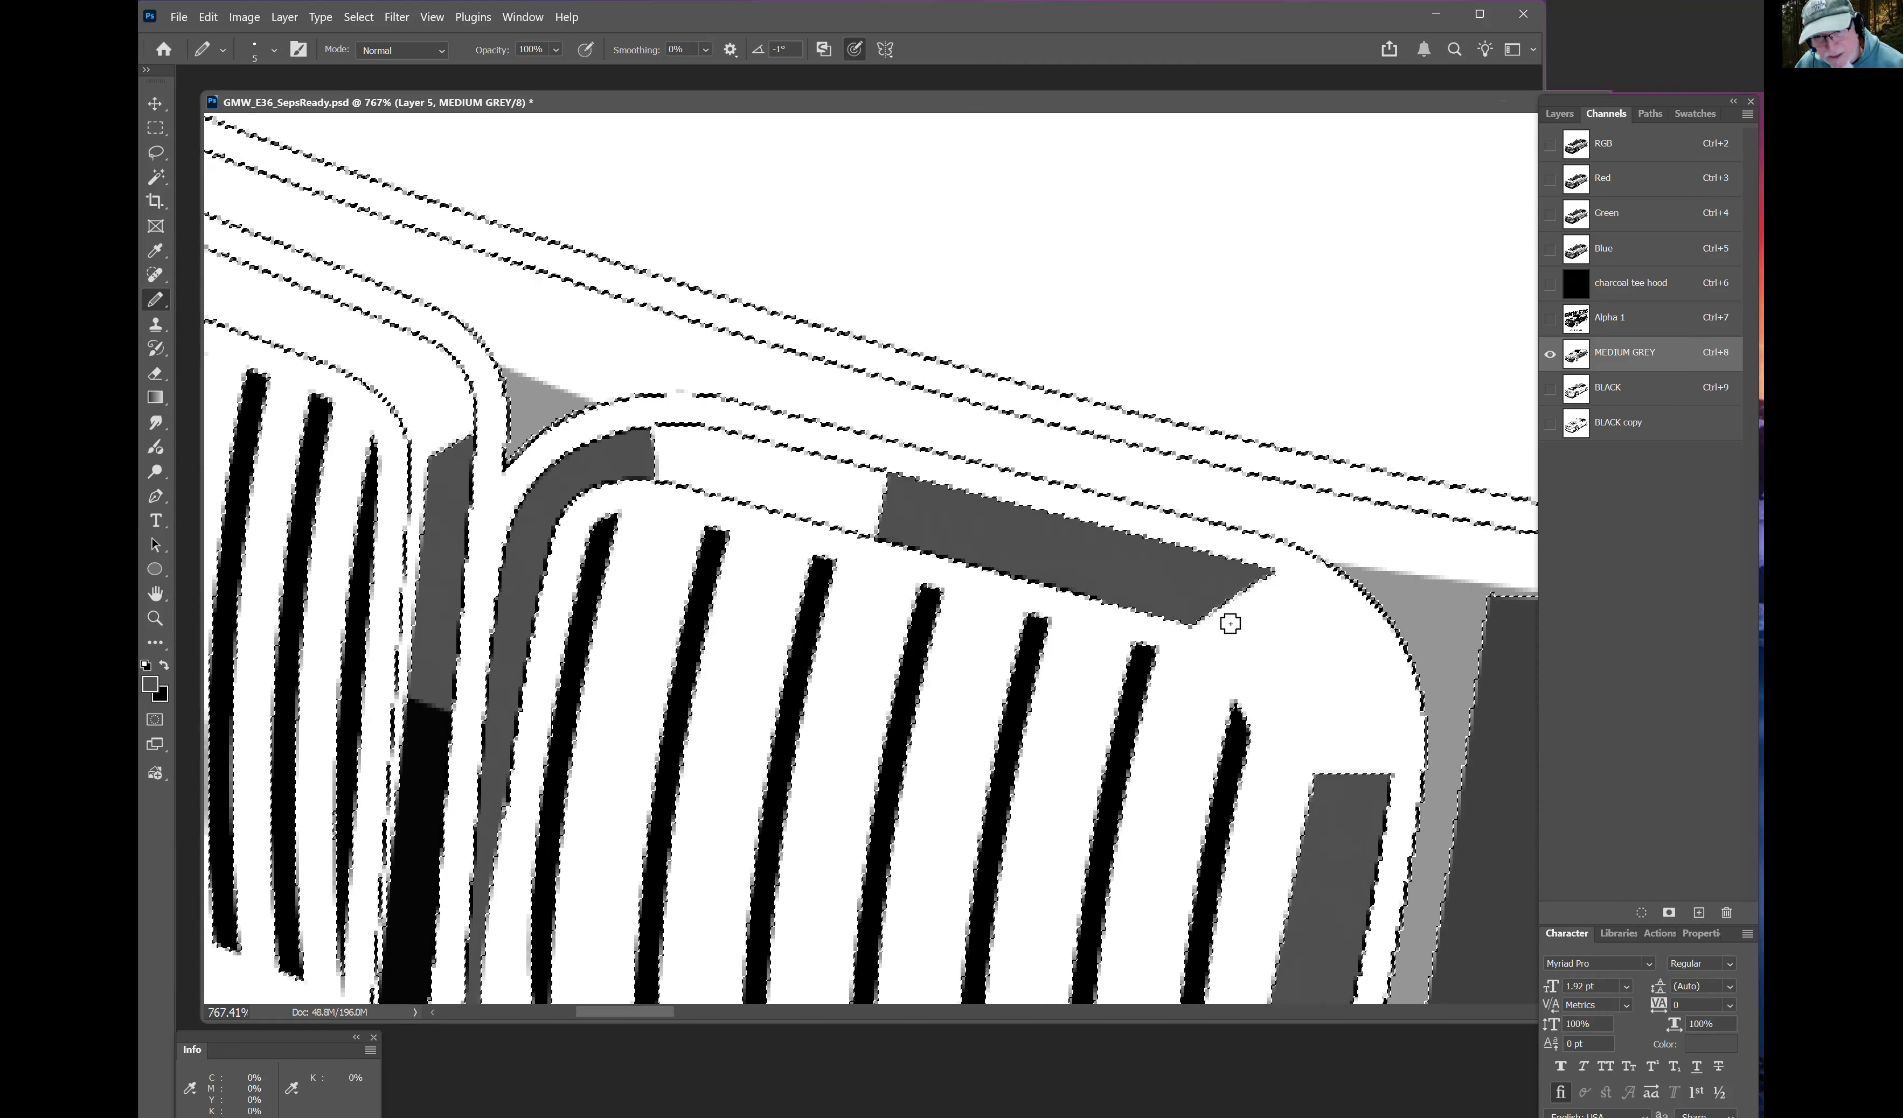
{"action": "key", "text": "ctrl+h"}
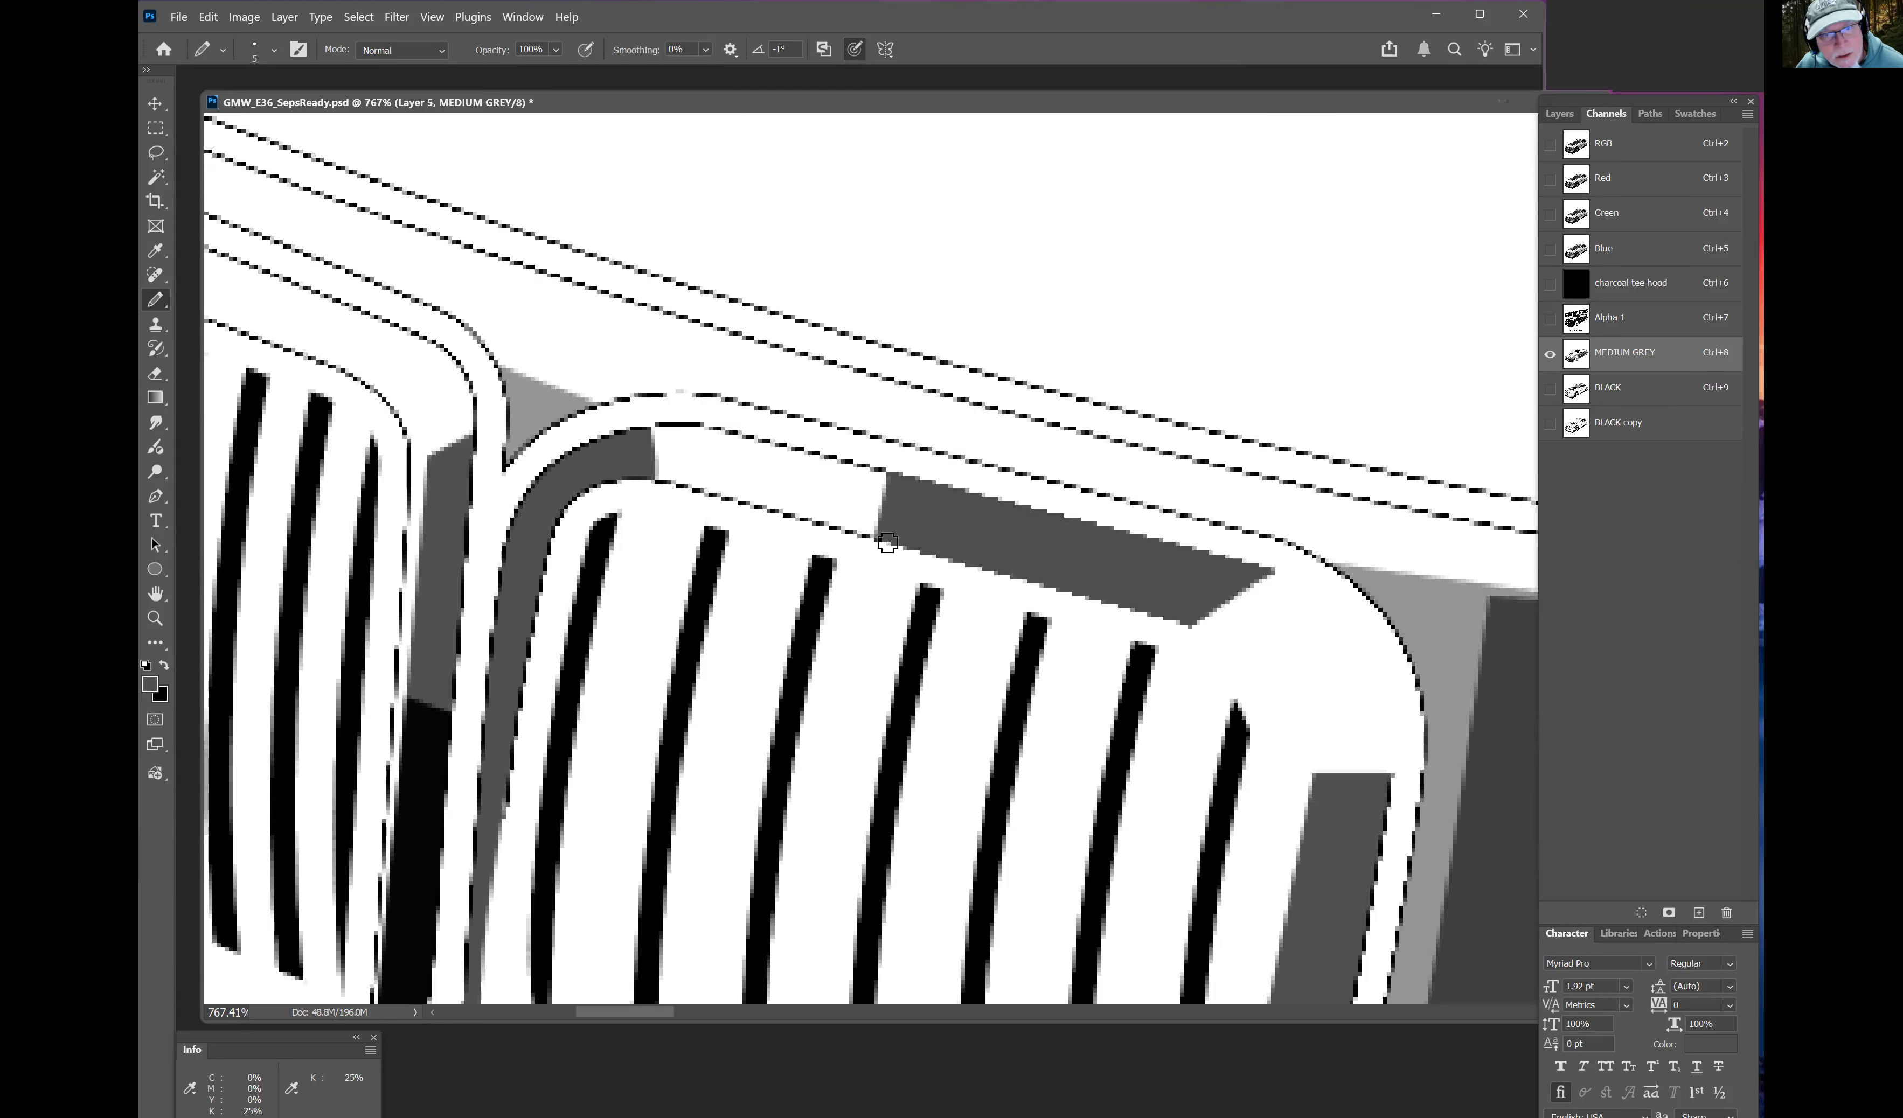
Step: Sample the lighter grey and paint over the thin dark edges of the small triangle between the bottoms of the two grilles
{"action": "scroll", "coordinate": [966, 541], "scroll_direction": "left", "scroll_amount": 5}
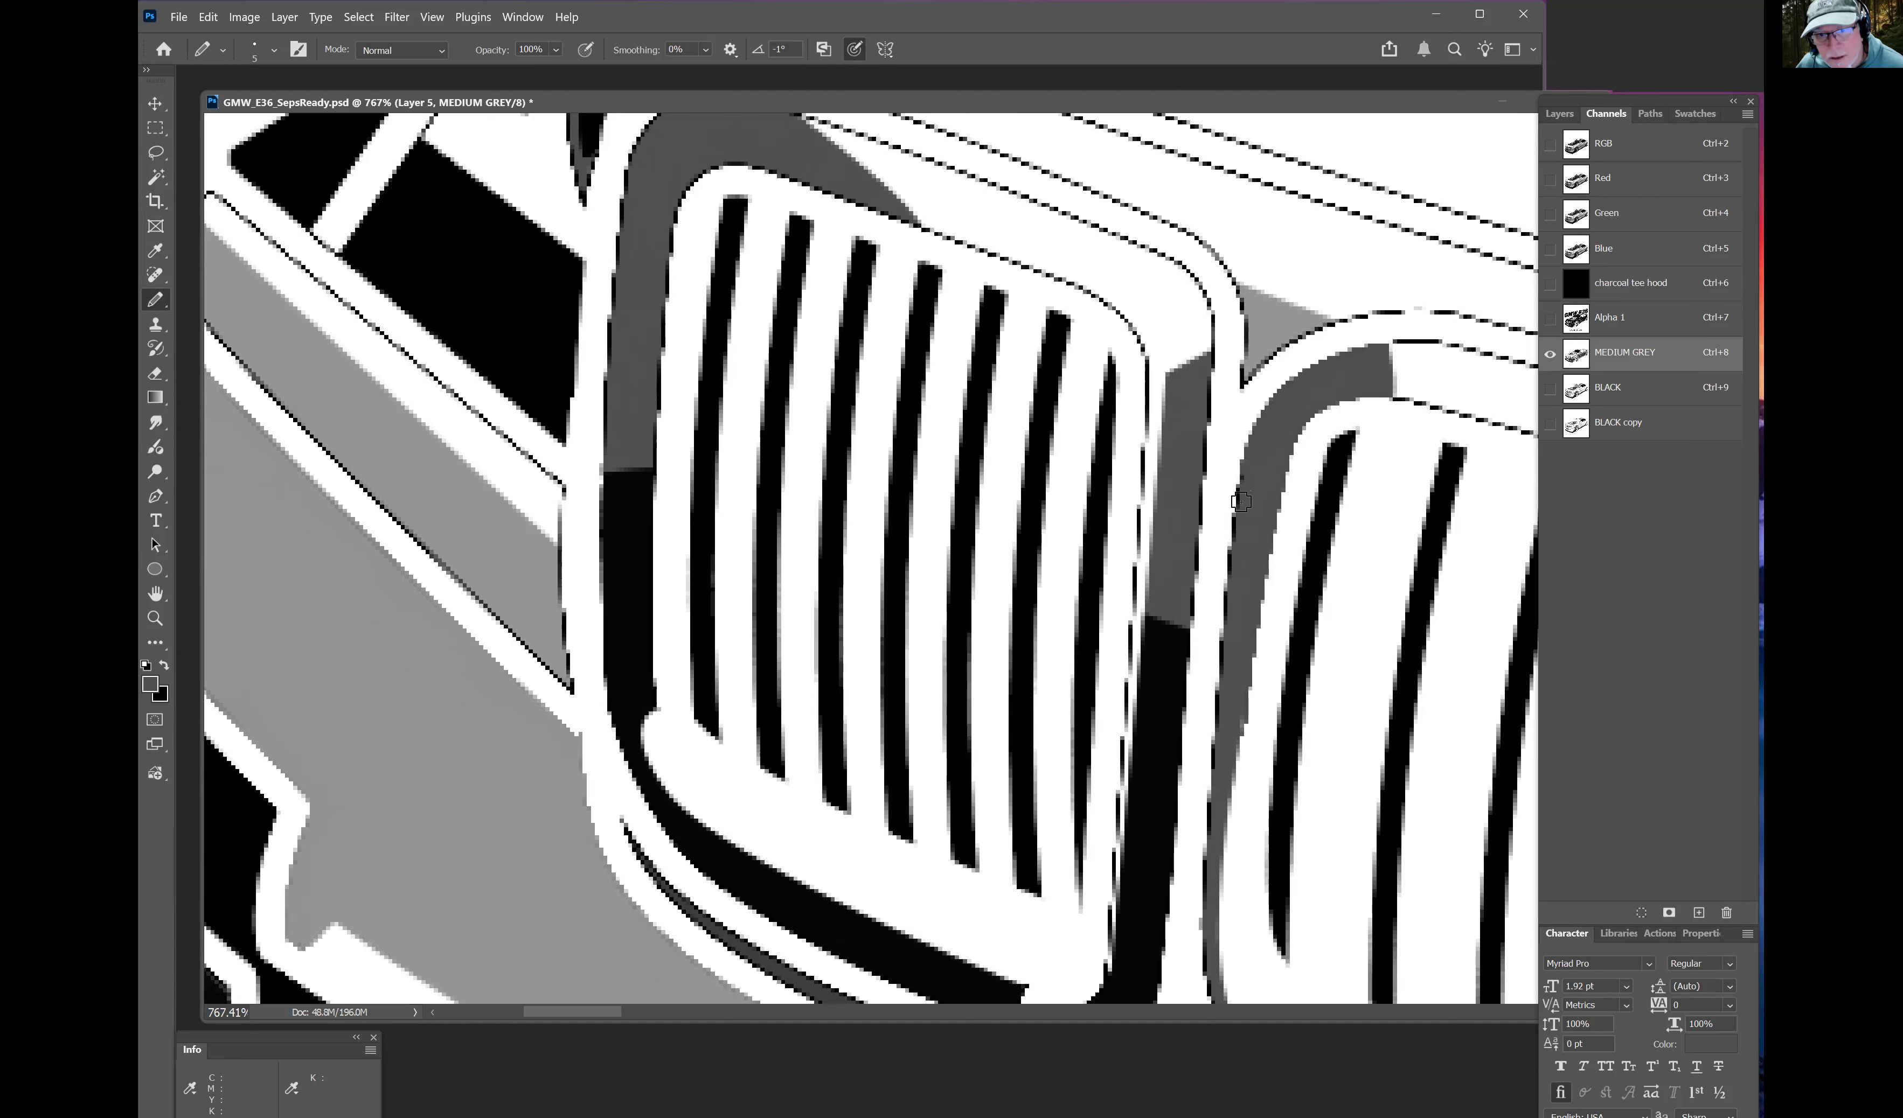
{"action": "key", "text": "space"}
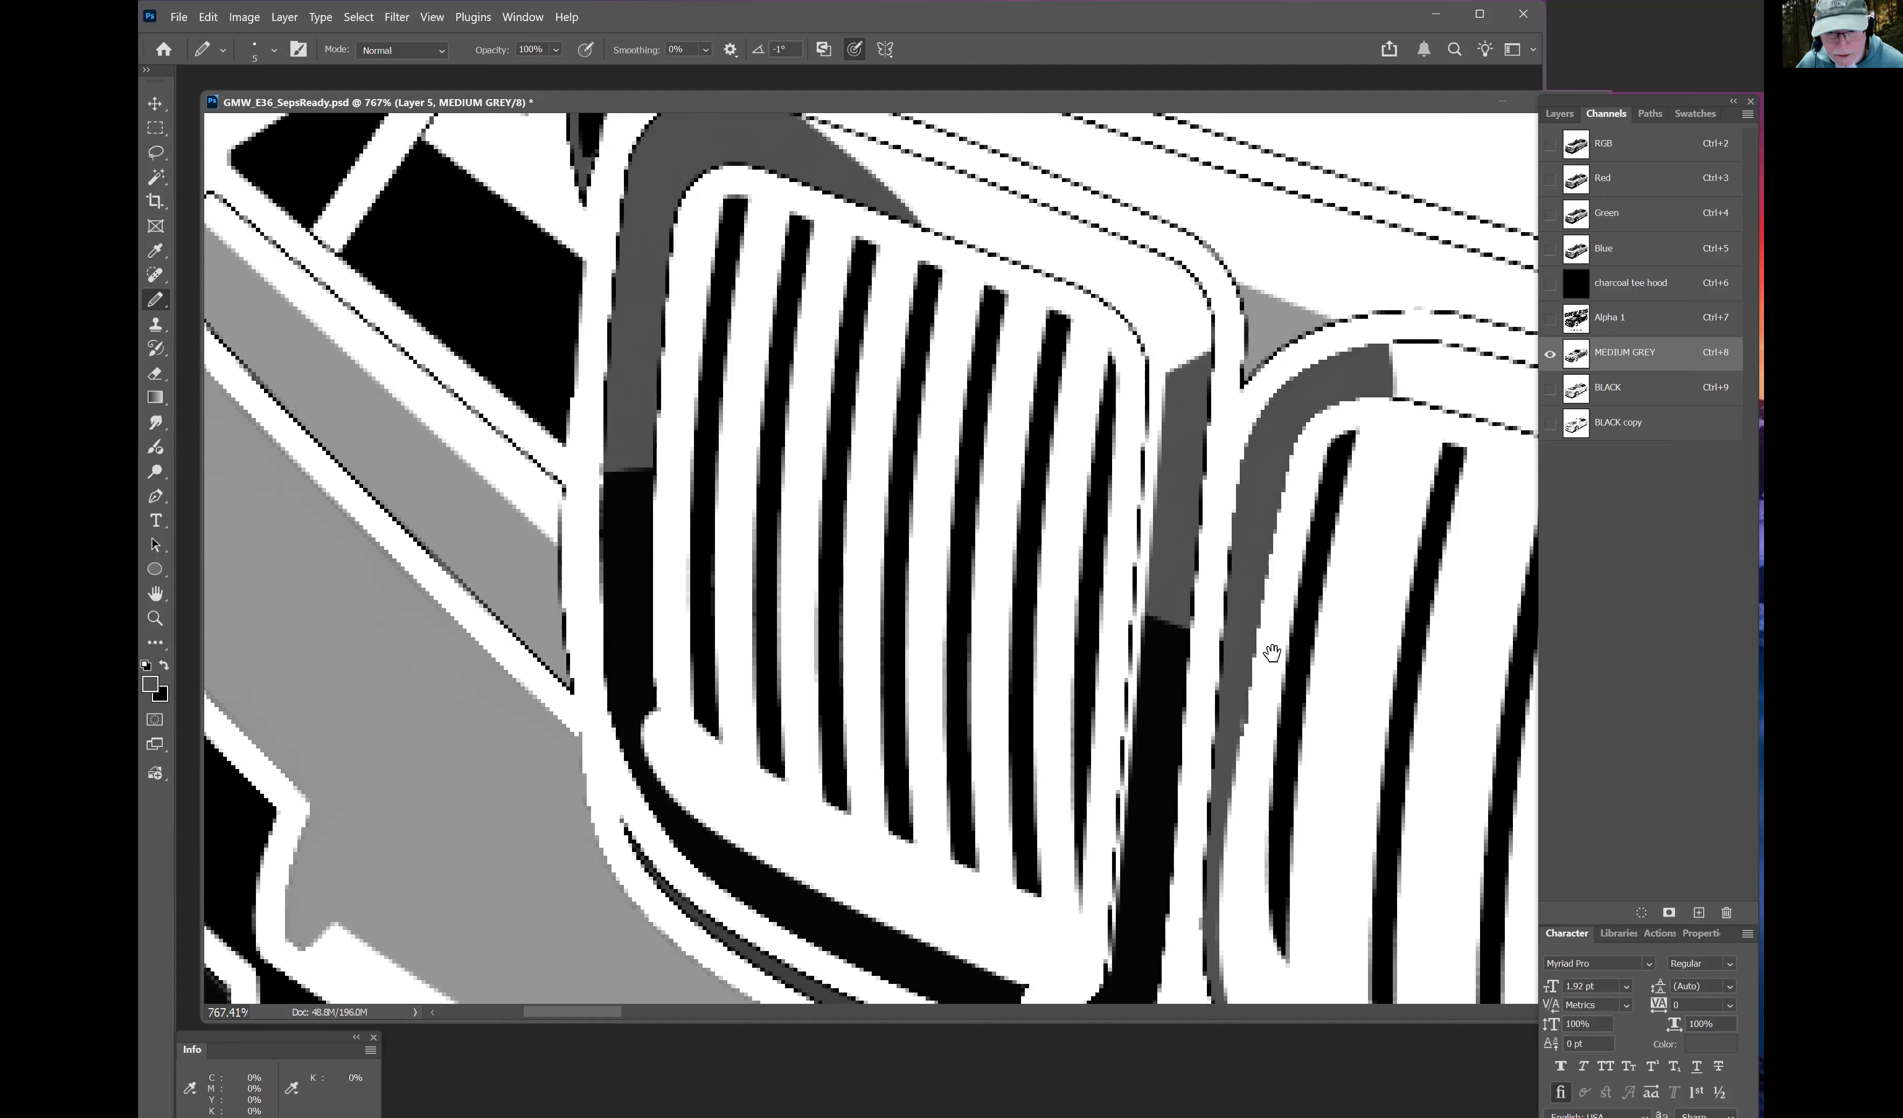
{"action": "left_click_drag", "start_coordinate": [1271, 653], "coordinate": [1134, 365]}
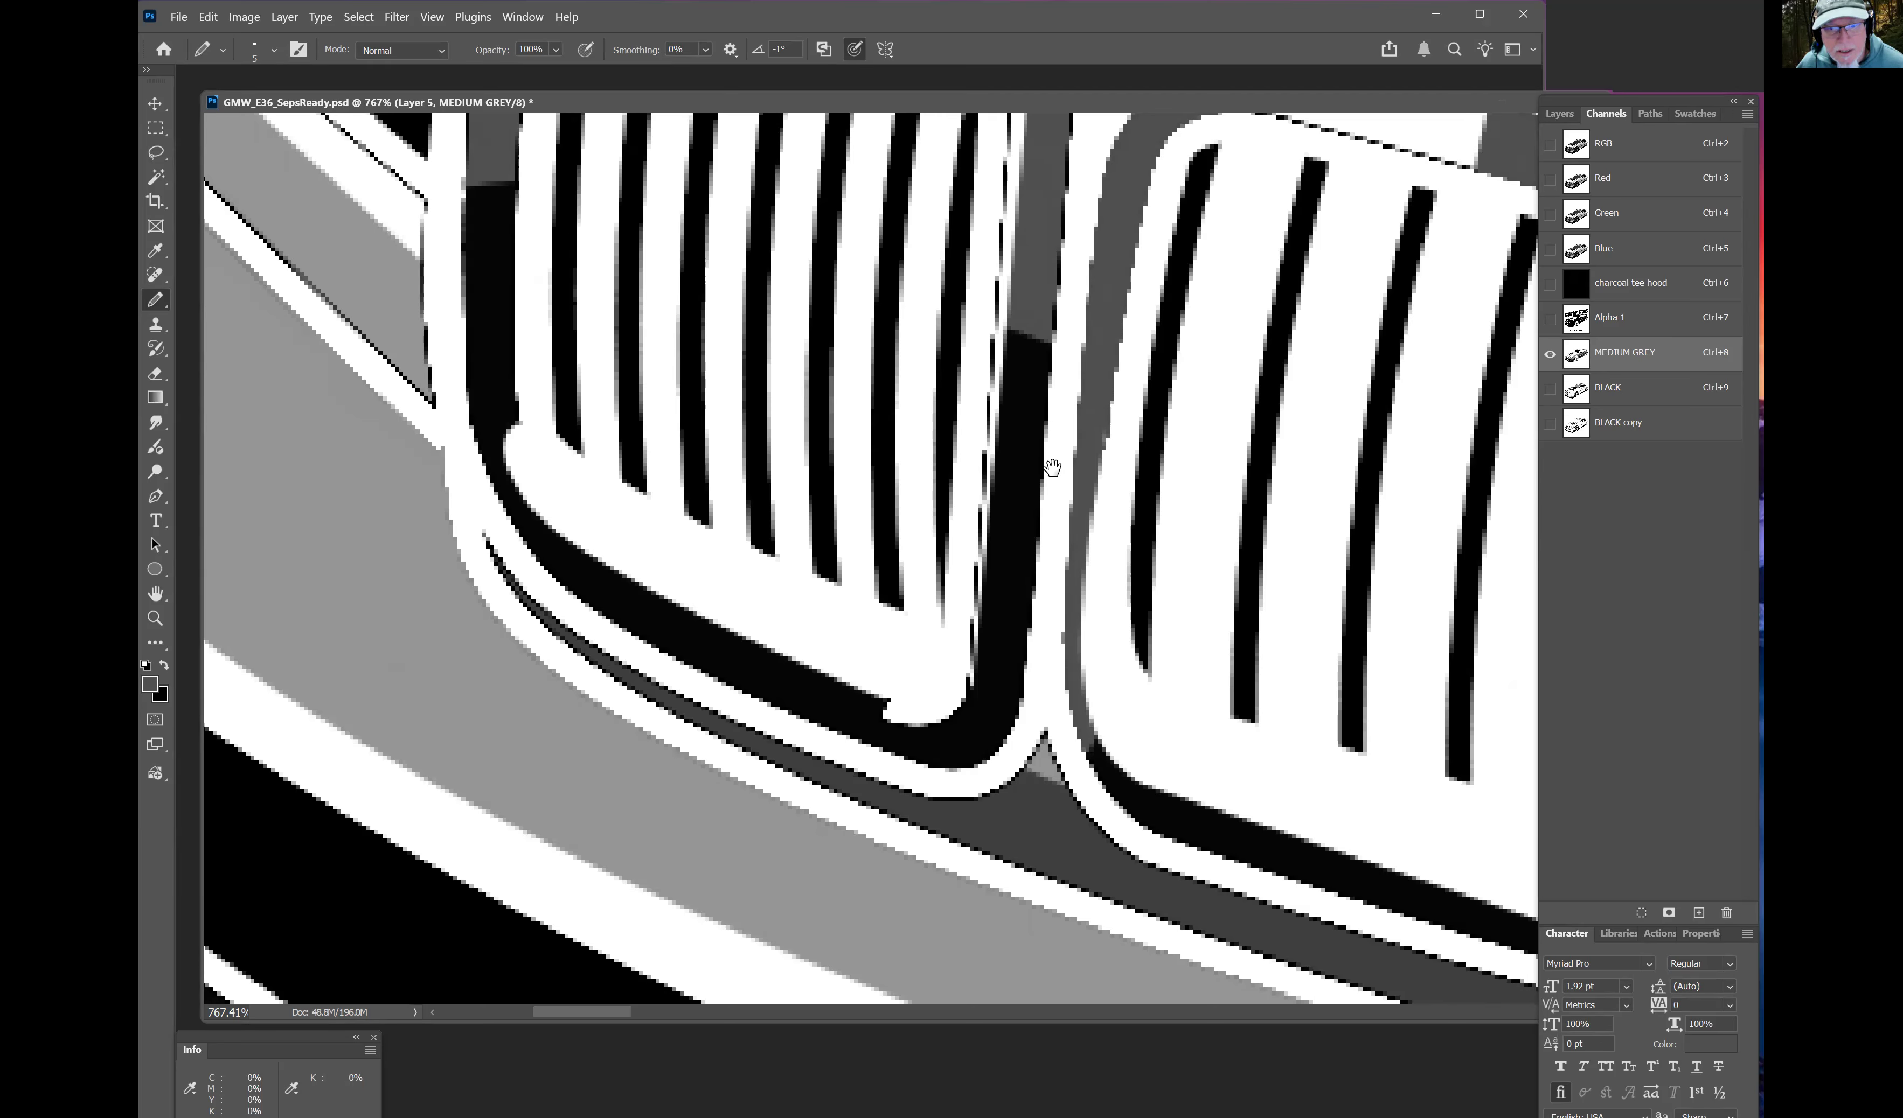
{"action": "left_click", "coordinate": [1043, 761], "text": "alt"}
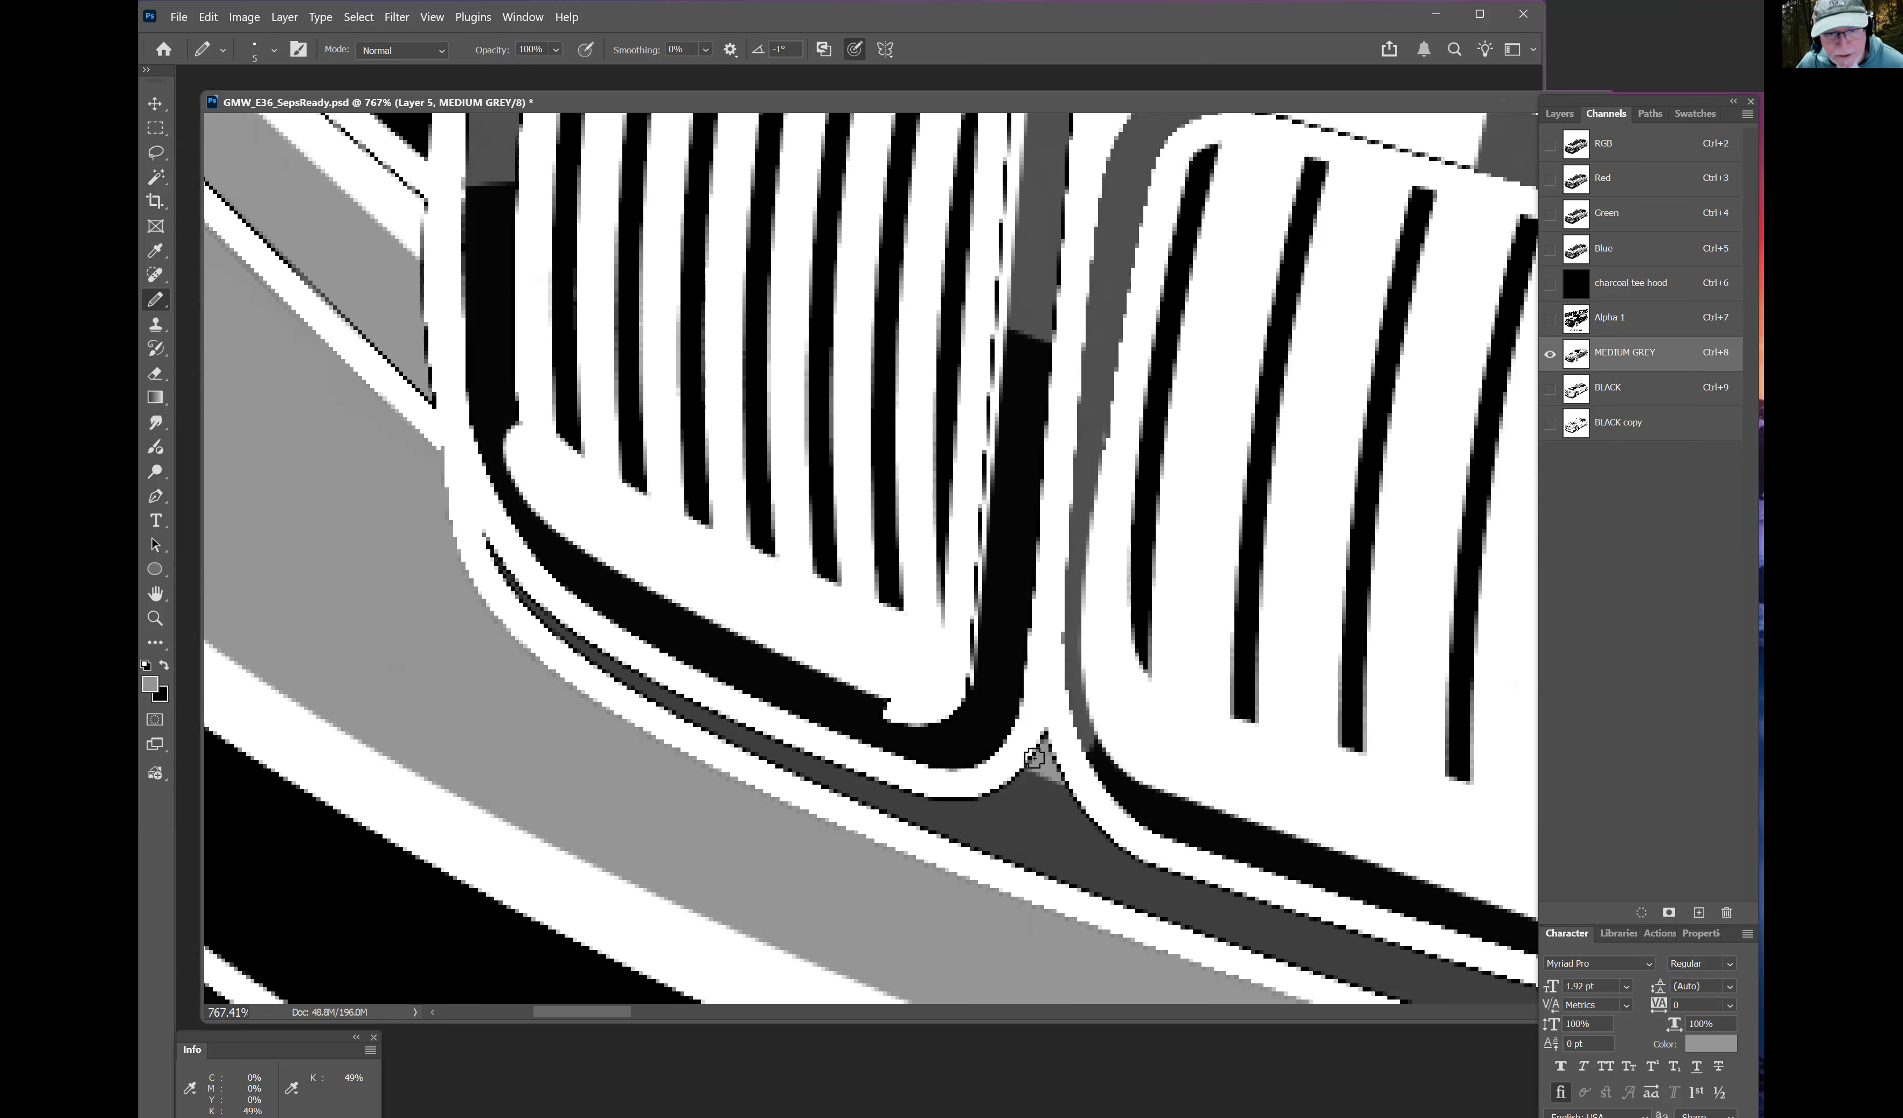
{"action": "left_click_drag", "start_coordinate": [1036, 749], "coordinate": [1062, 767]}
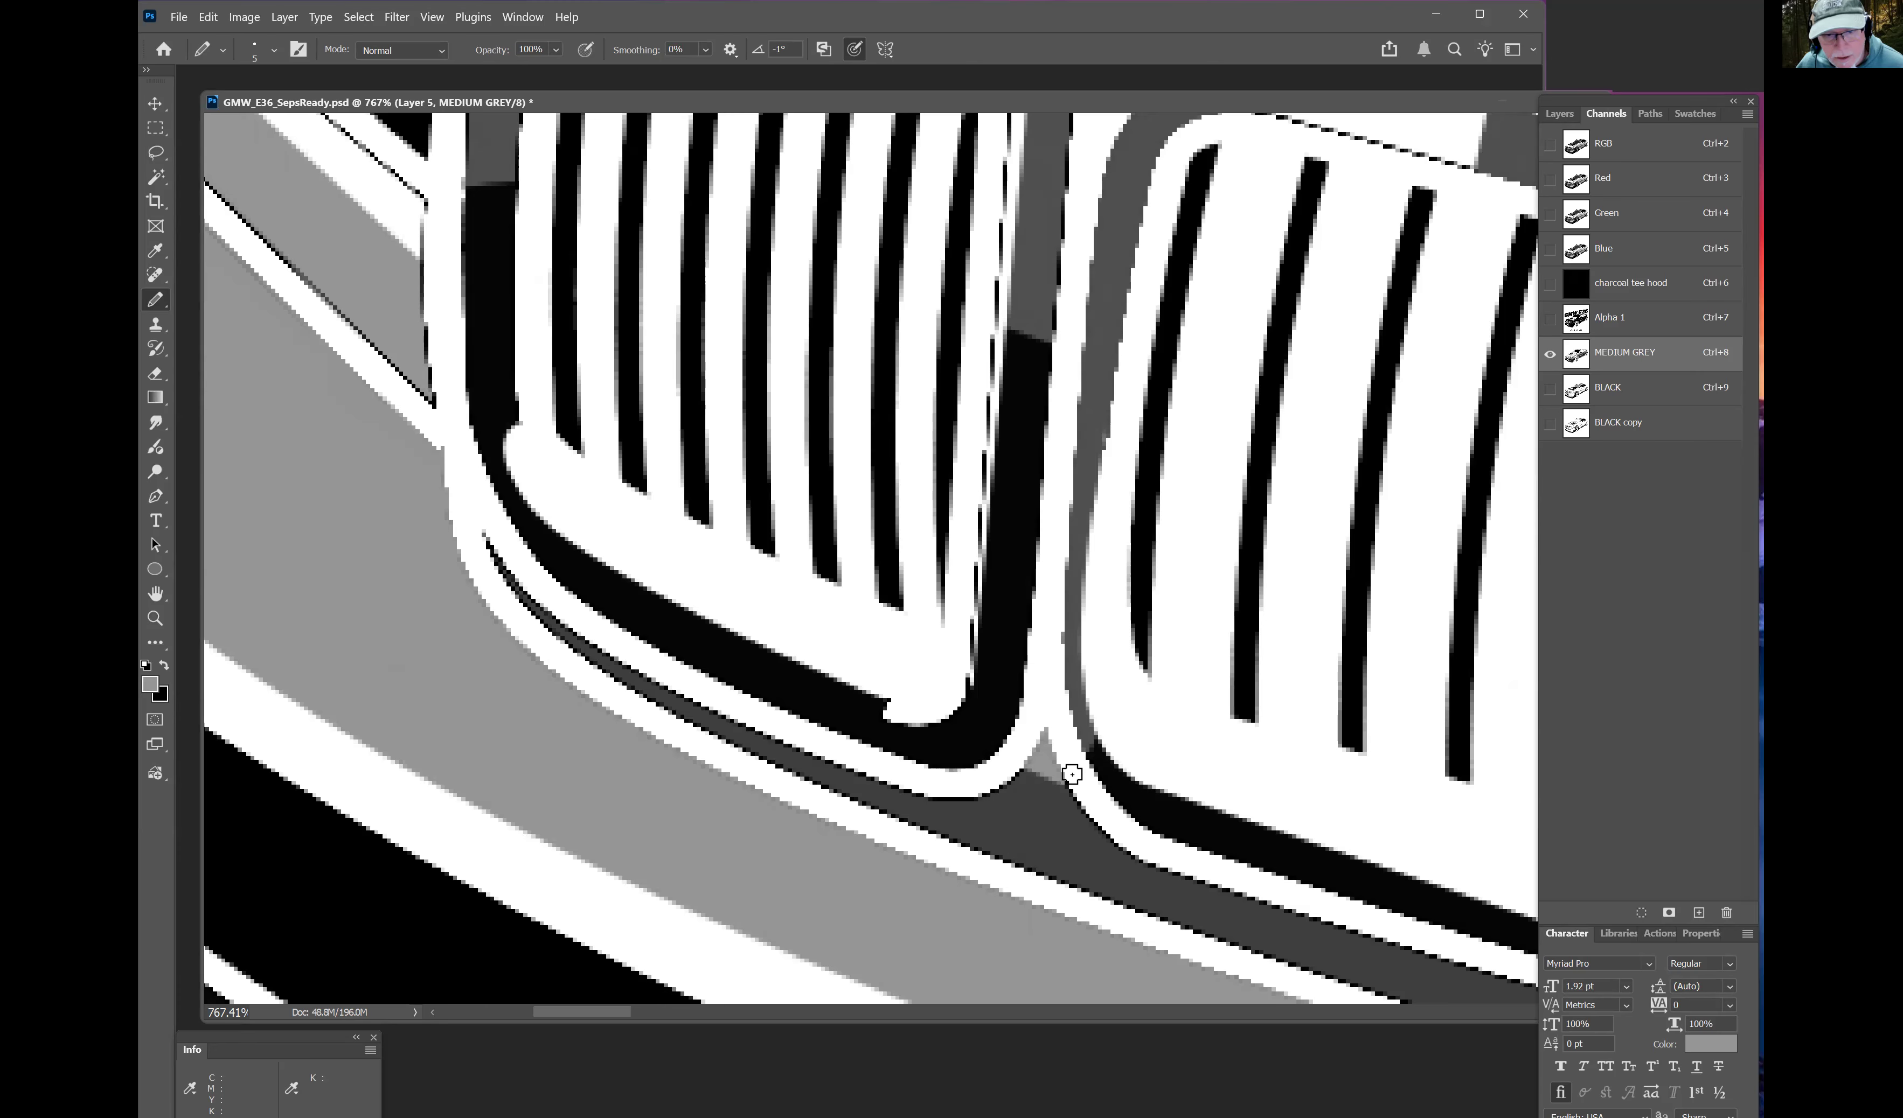
Step: Sample white and paint over the thin dark line down the left grille's inner right edge
{"action": "mouse_move", "coordinate": [972, 420]}
{"action": "left_mouse_down"}
{"action": "mouse_move", "coordinate": [1186, 585]}
{"action": "mouse_move", "coordinate": [1196, 550]}
{"action": "left_mouse_up"}
{"action": "left_click", "coordinate": [1131, 909], "text": "alt"}
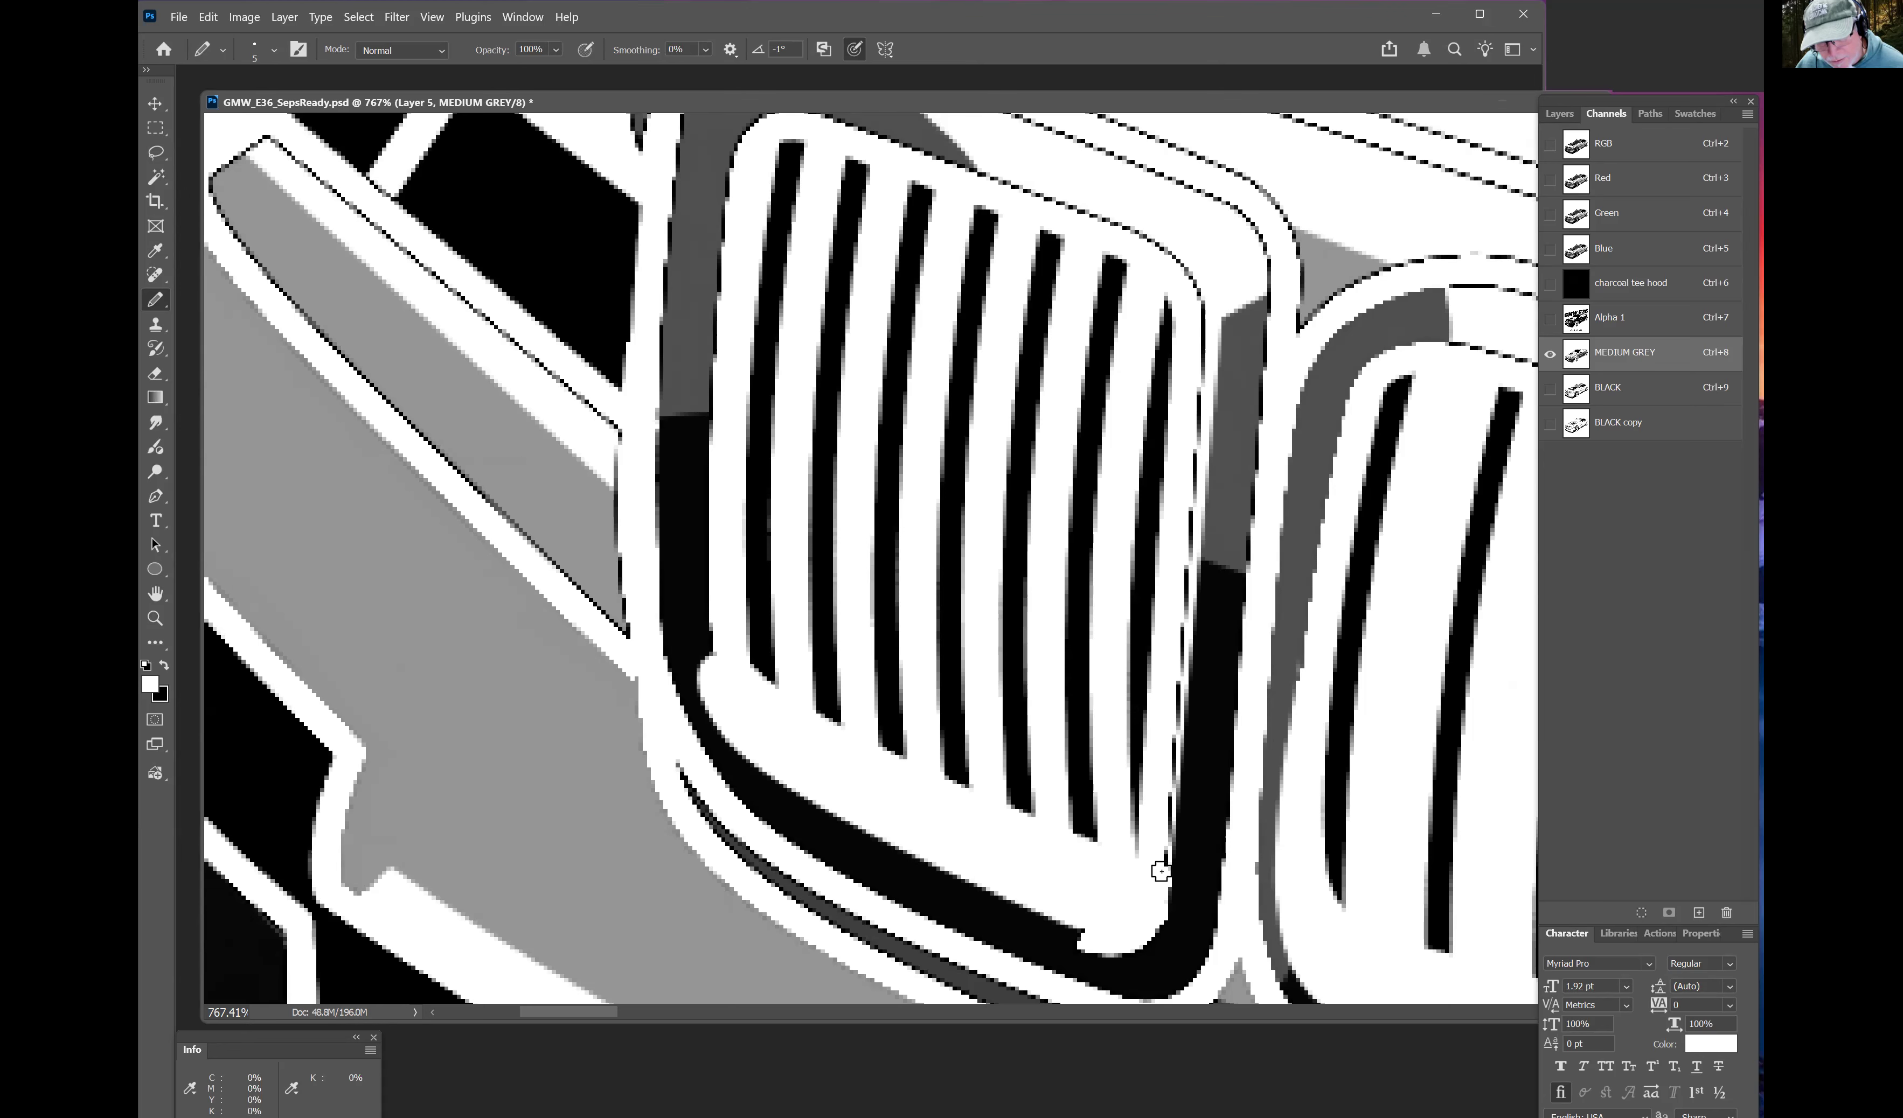
{"action": "left_click", "coordinate": [1198, 402], "text": "shift"}
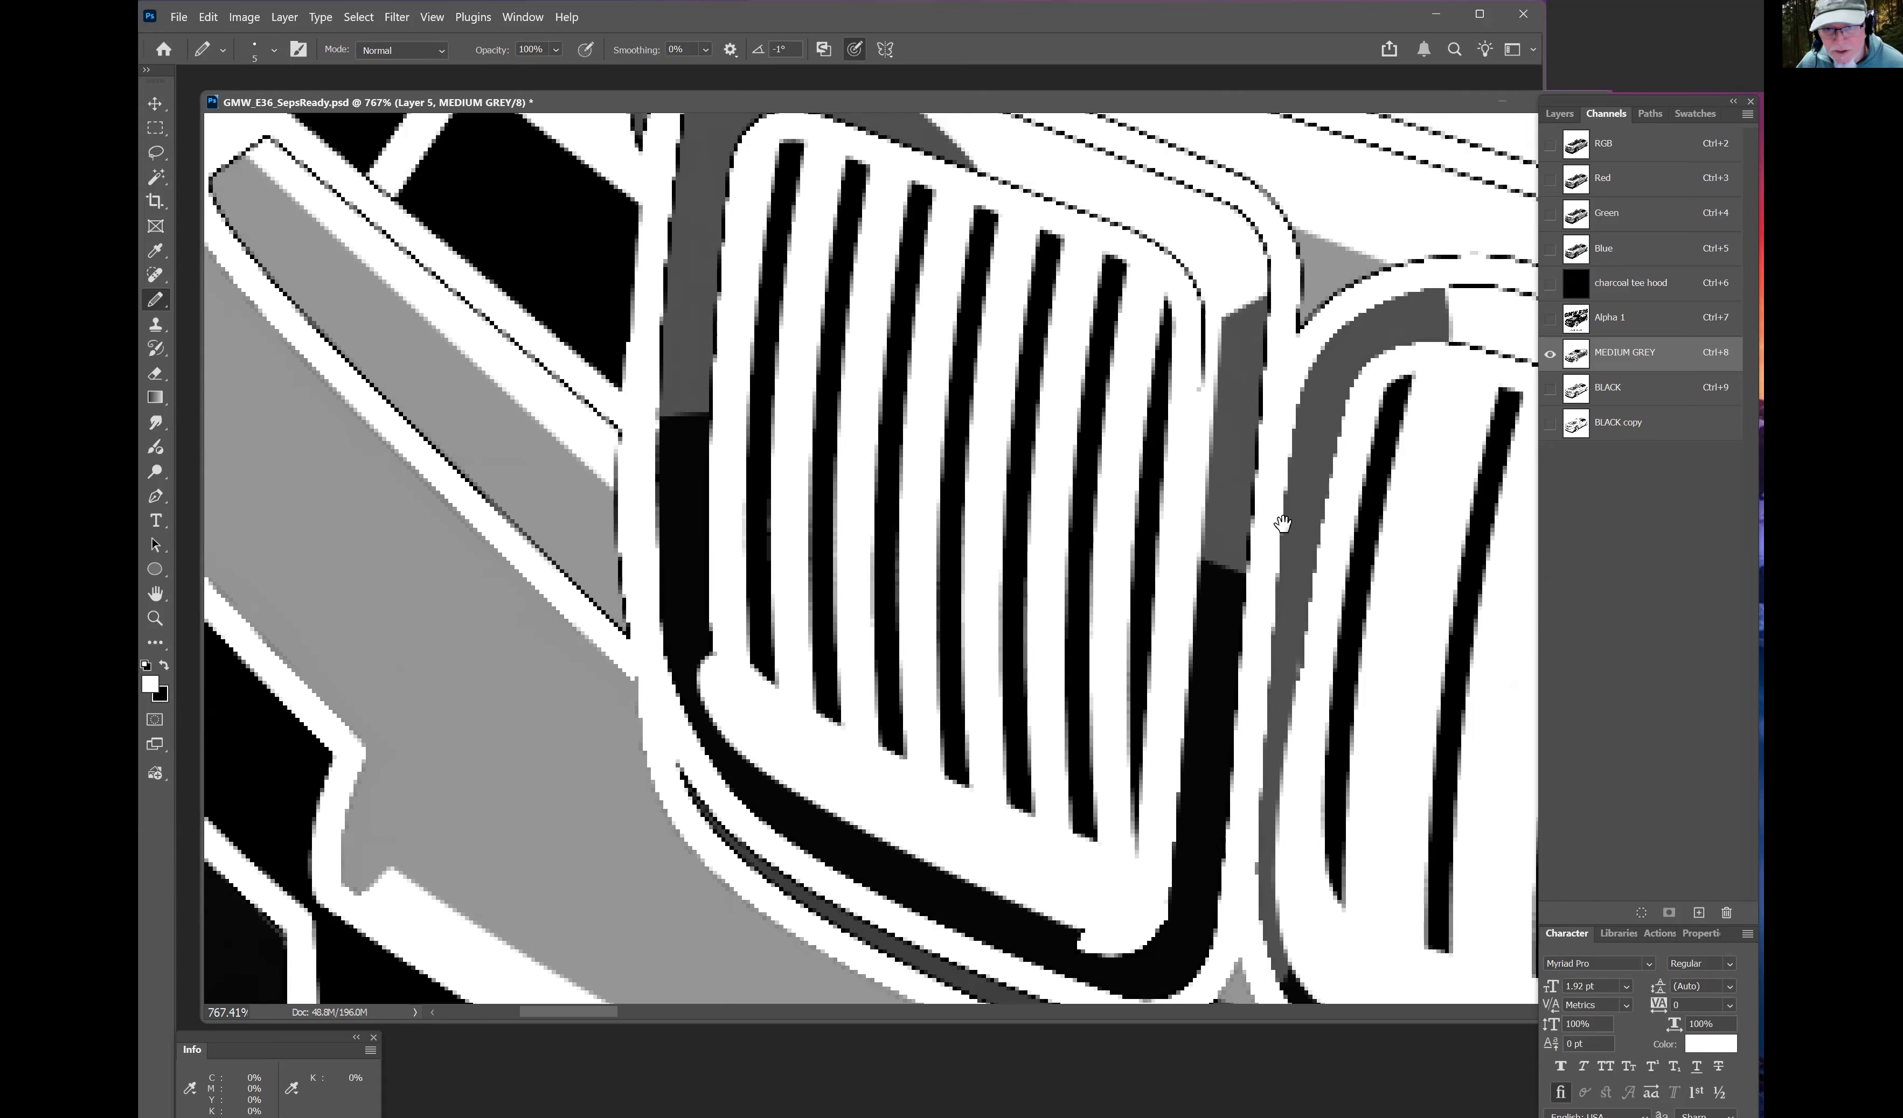
Step: Paint white over the thin dark lines along the left grille frame's top edge and upper-right corner
{"action": "left_click_drag", "start_coordinate": [1285, 507], "coordinate": [1368, 652]}
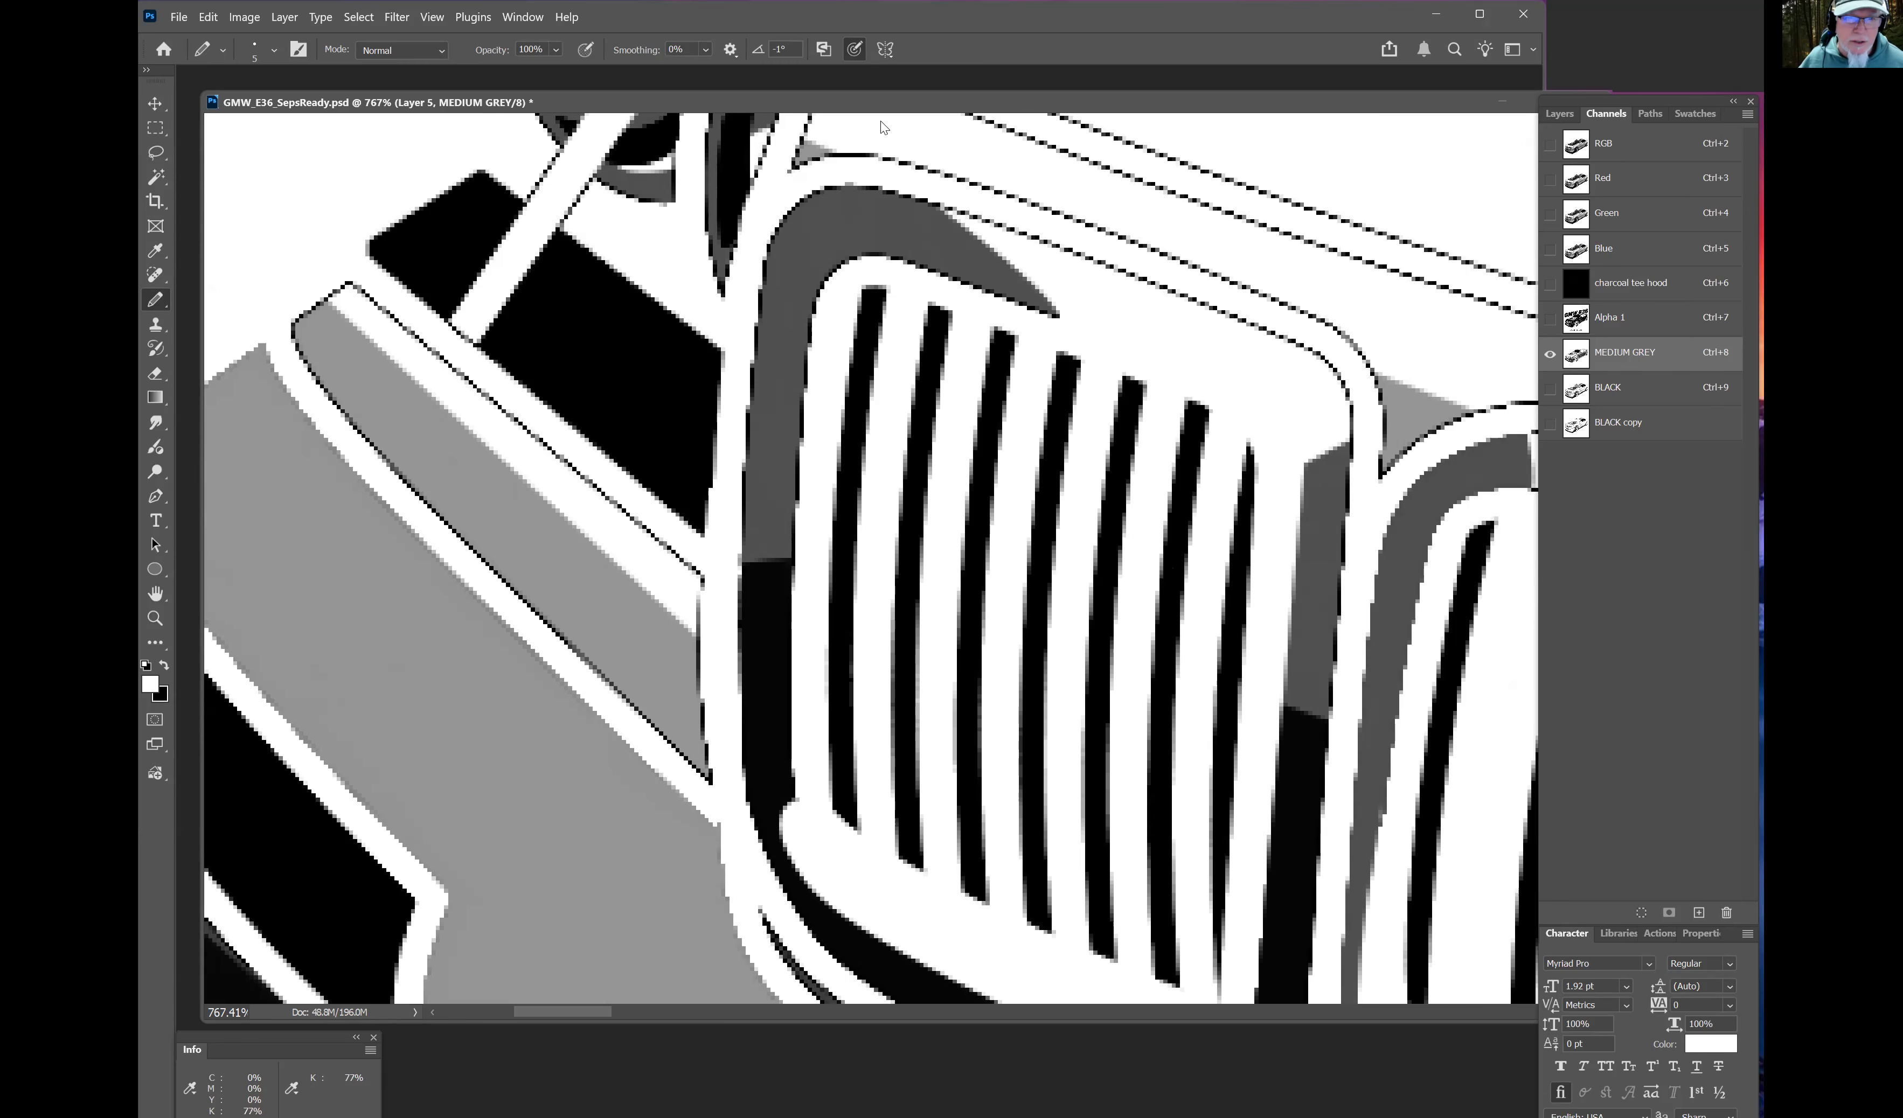
{"action": "left_click_drag", "start_coordinate": [989, 245], "coordinate": [961, 335]}
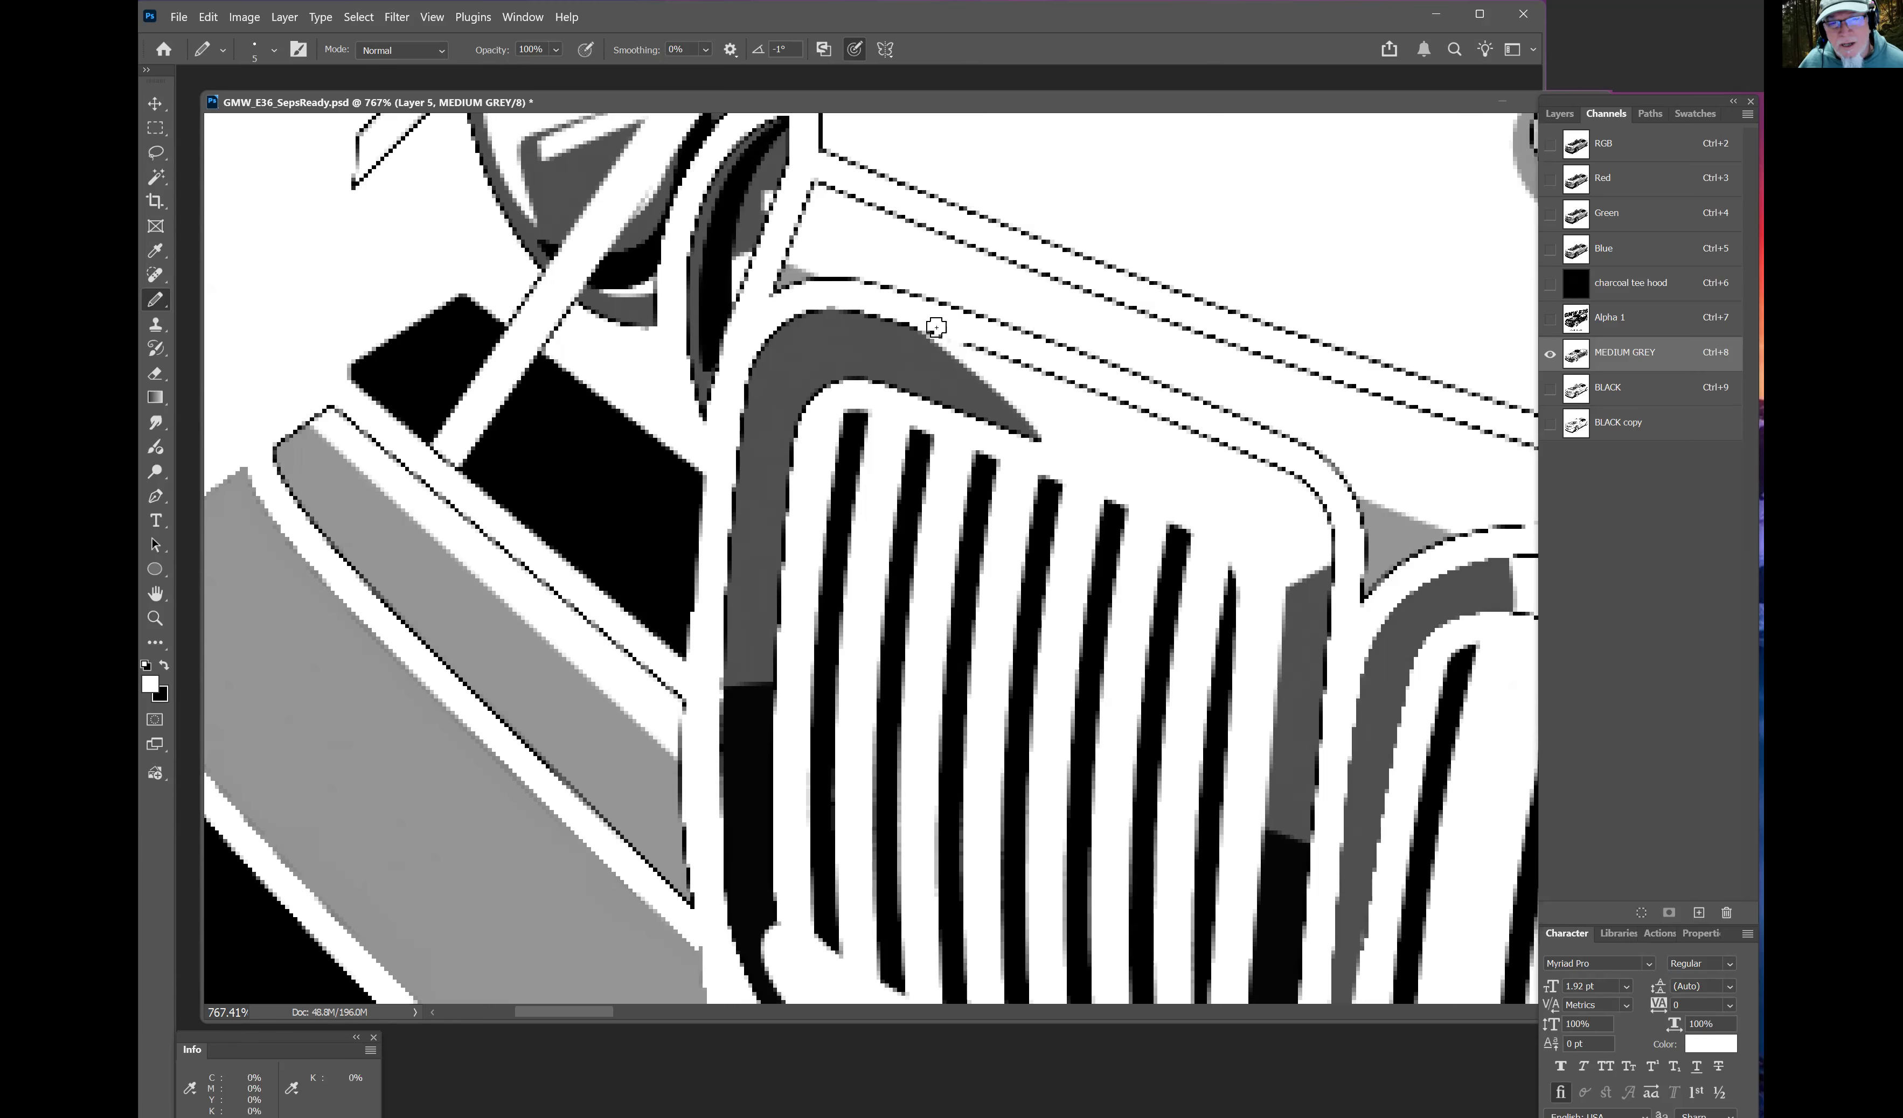
{"action": "mouse_move", "coordinate": [938, 327]}
{"action": "left_mouse_down"}
{"action": "mouse_move", "coordinate": [1230, 443]}
{"action": "mouse_move", "coordinate": [1326, 510]}
{"action": "mouse_move", "coordinate": [1329, 540]}
{"action": "mouse_move", "coordinate": [1337, 514]}
{"action": "left_mouse_up"}
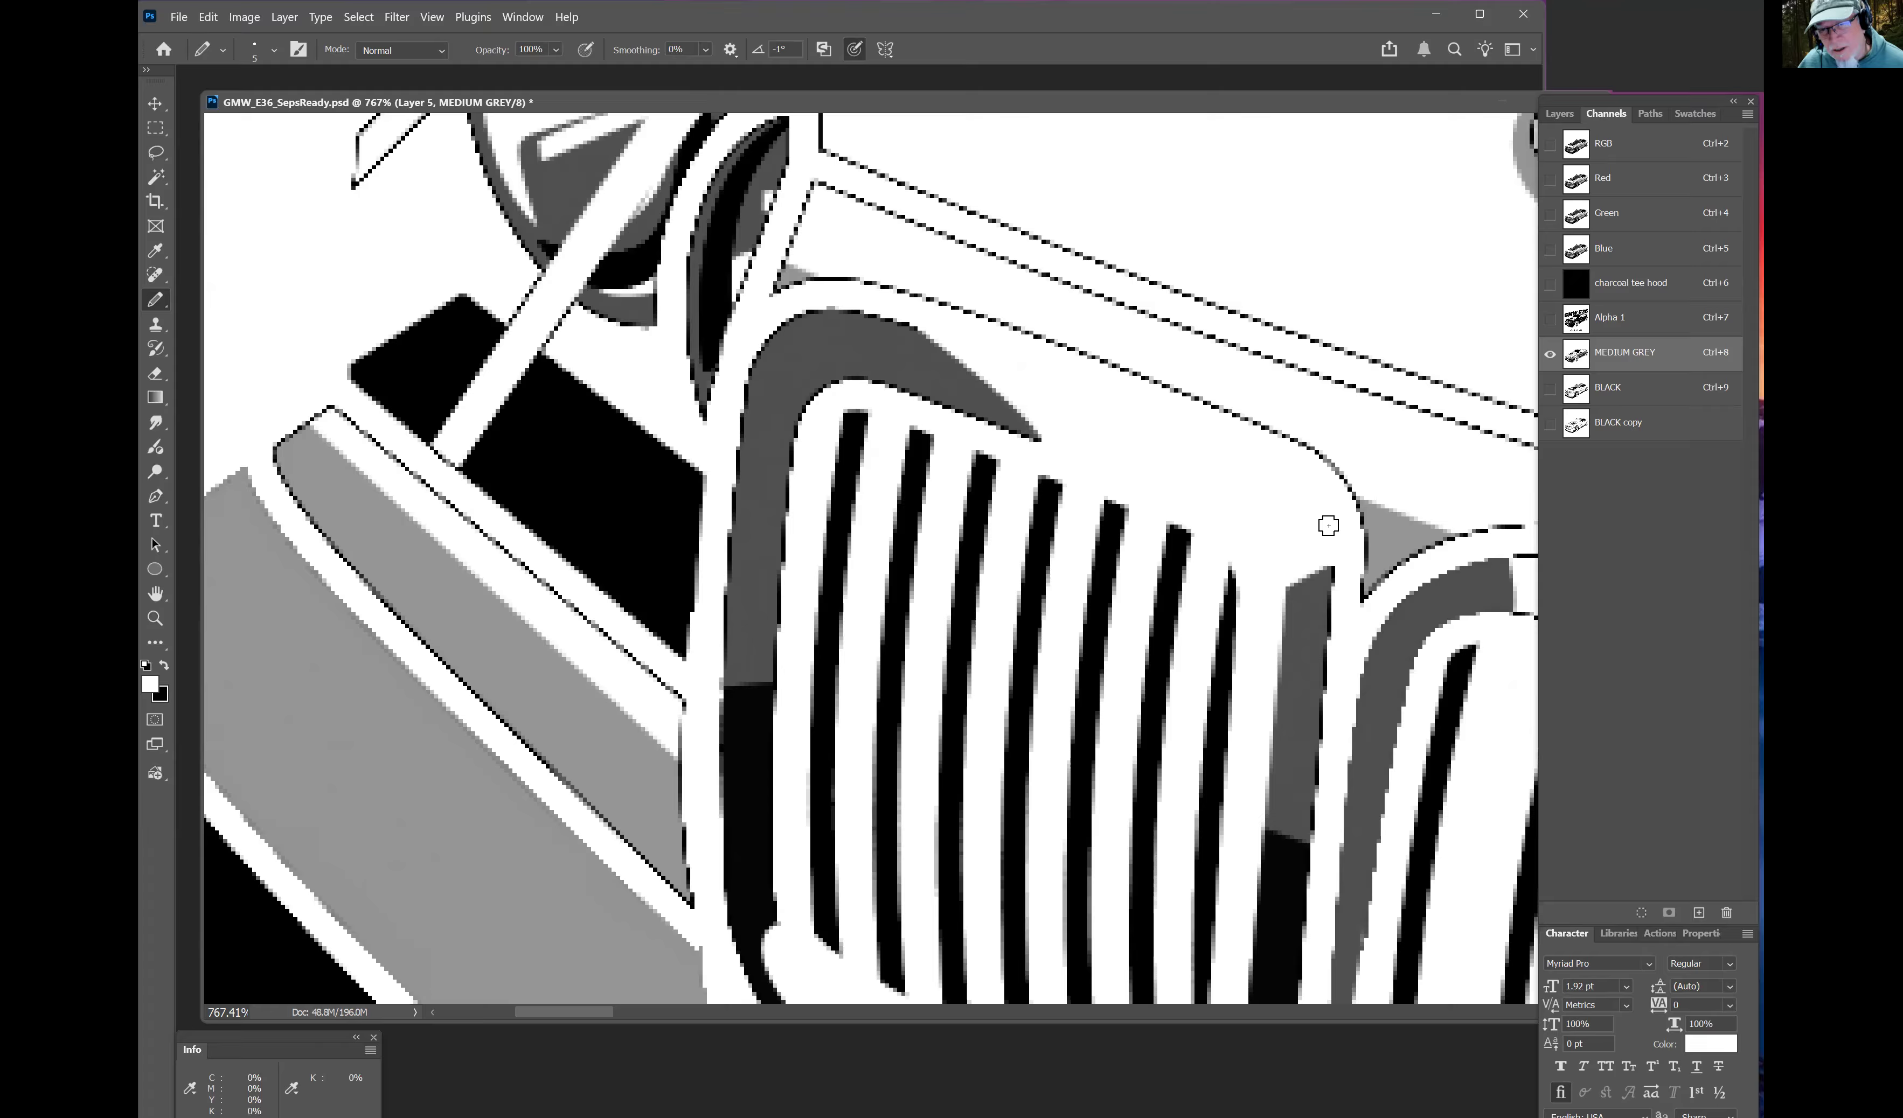
{"action": "mouse_move", "coordinate": [1348, 472]}
{"action": "left_mouse_down"}
{"action": "mouse_move", "coordinate": [926, 289]}
{"action": "mouse_move", "coordinate": [844, 274]}
{"action": "left_mouse_up"}
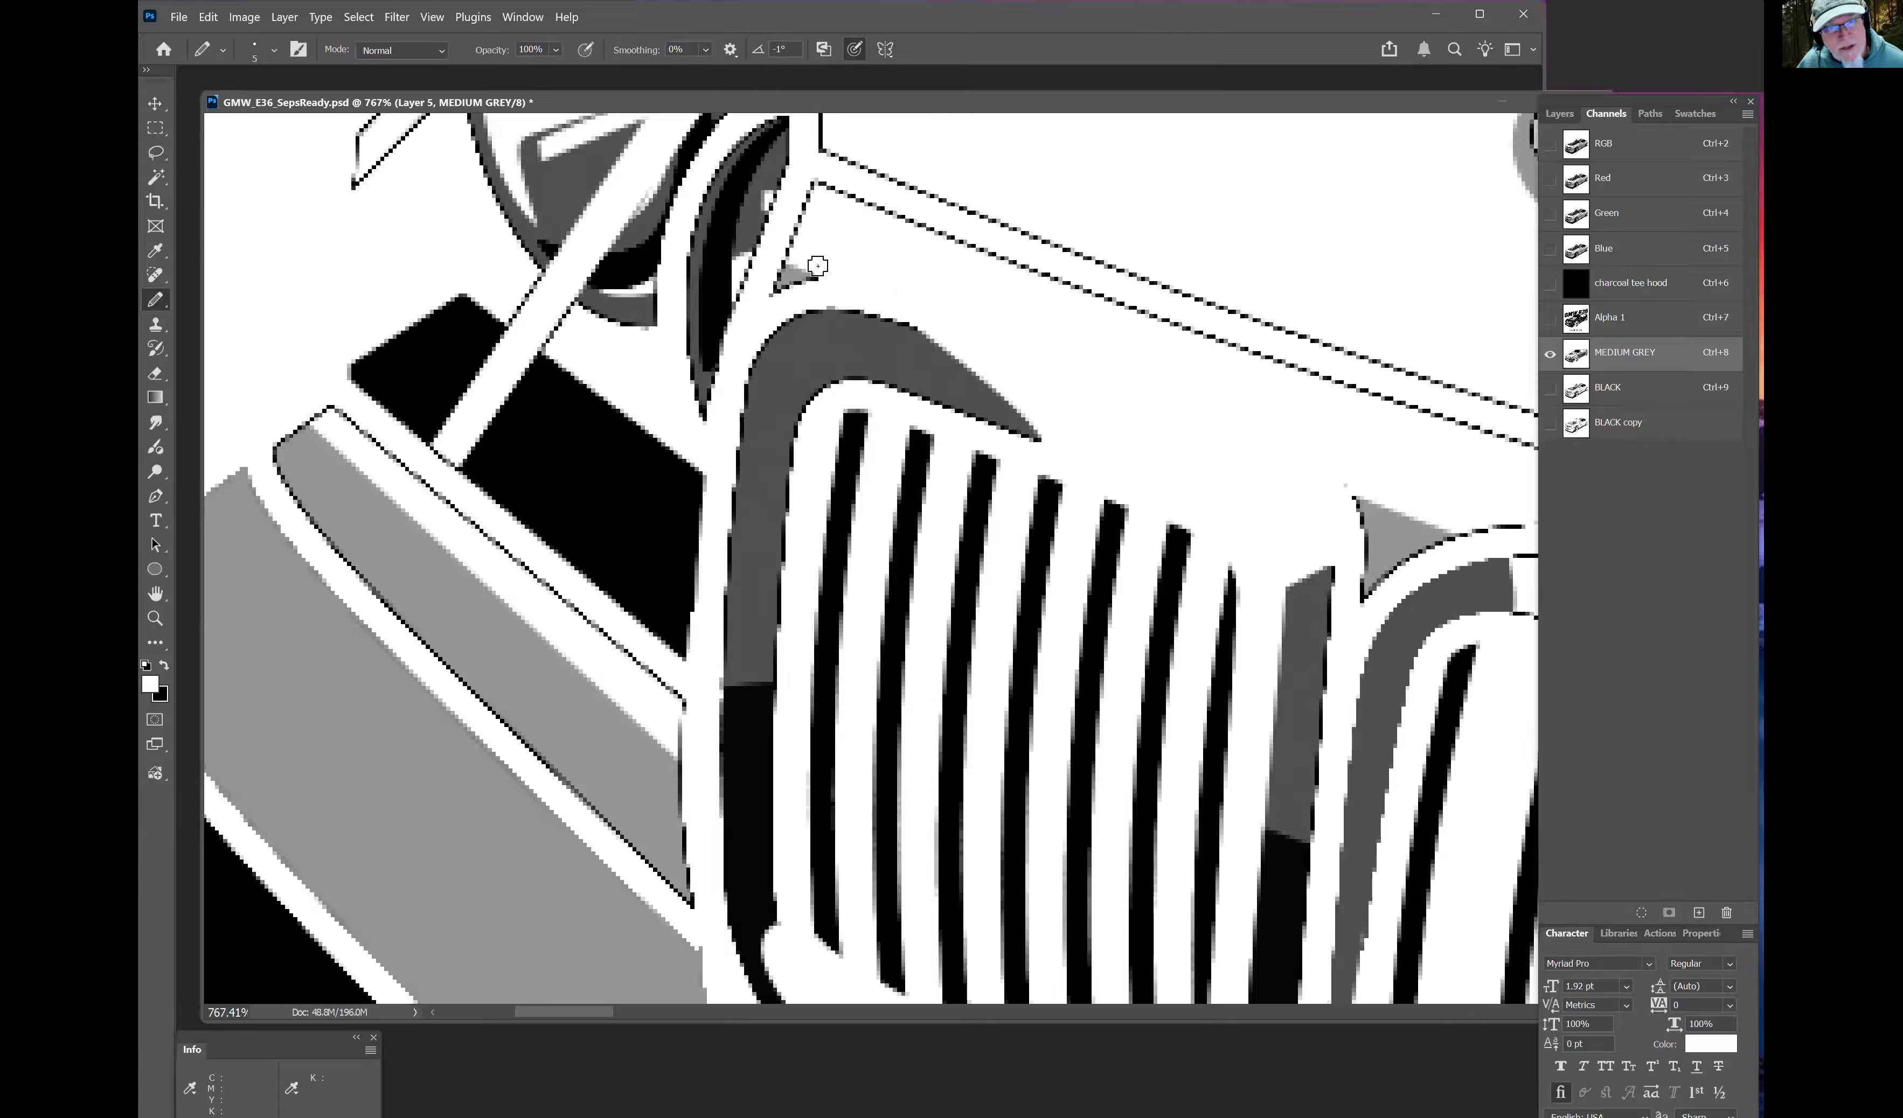
Step: Paint white over the thin dark line running above the long grey strip beside the left grille, including its grille-side end
{"action": "mouse_move", "coordinate": [648, 675]}
{"action": "left_mouse_down"}
{"action": "mouse_move", "coordinate": [831, 518]}
{"action": "mouse_move", "coordinate": [863, 520]}
{"action": "left_mouse_up"}
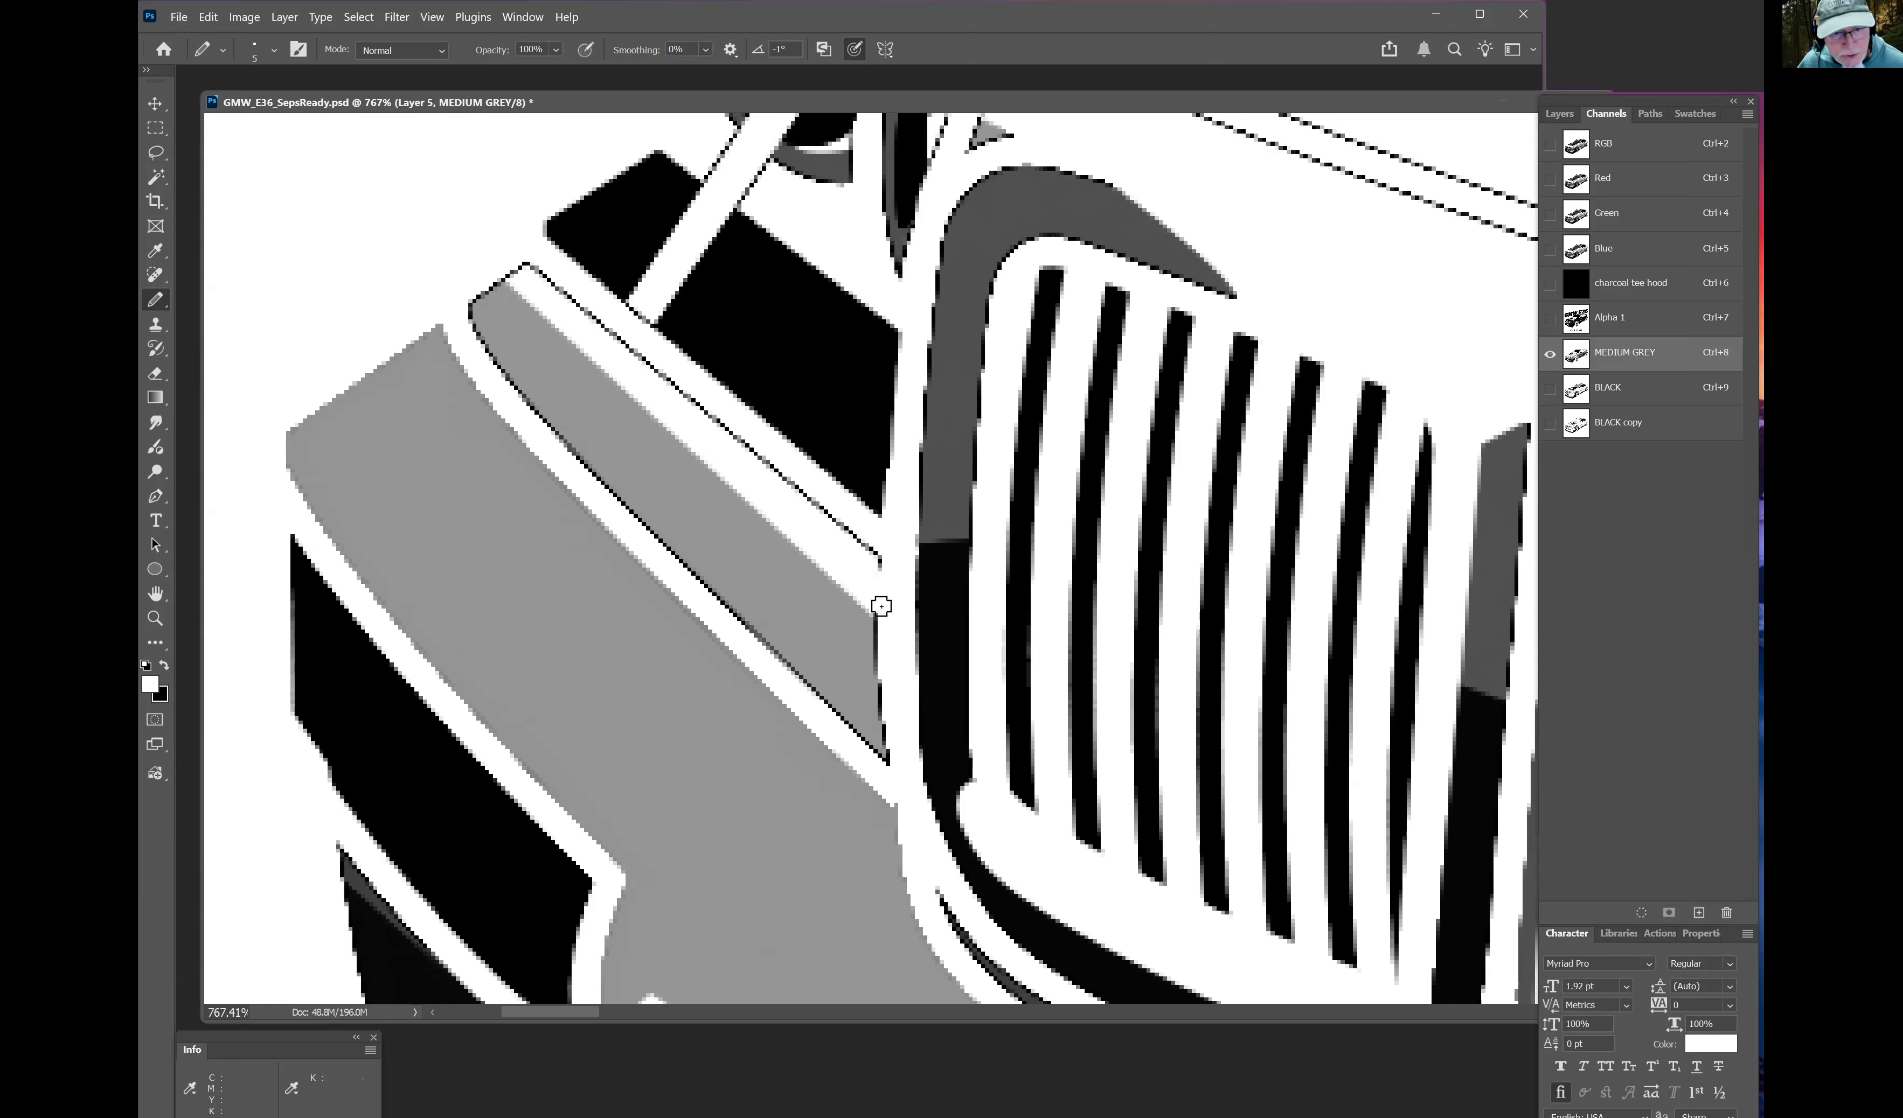
{"action": "left_click_drag", "start_coordinate": [881, 607], "coordinate": [878, 551]}
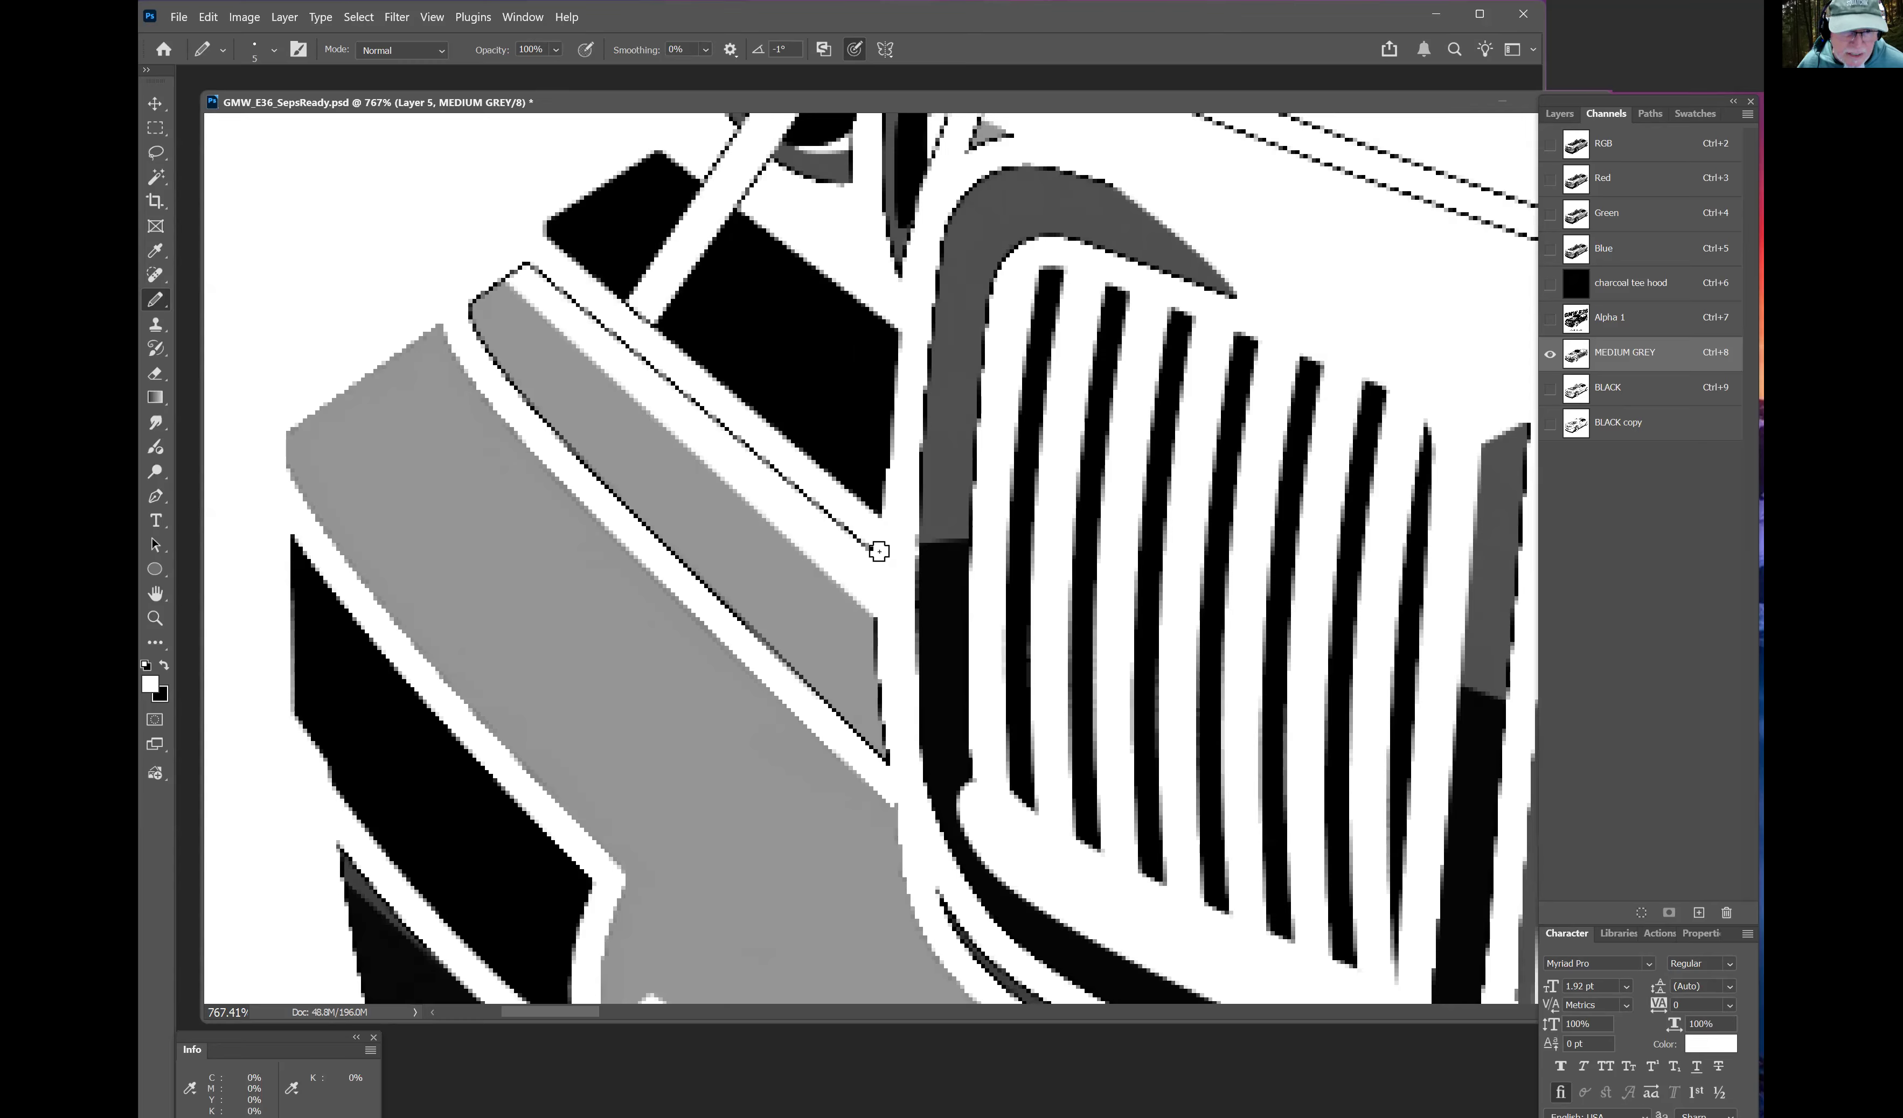
{"action": "left_click", "coordinate": [525, 266], "text": "shift"}
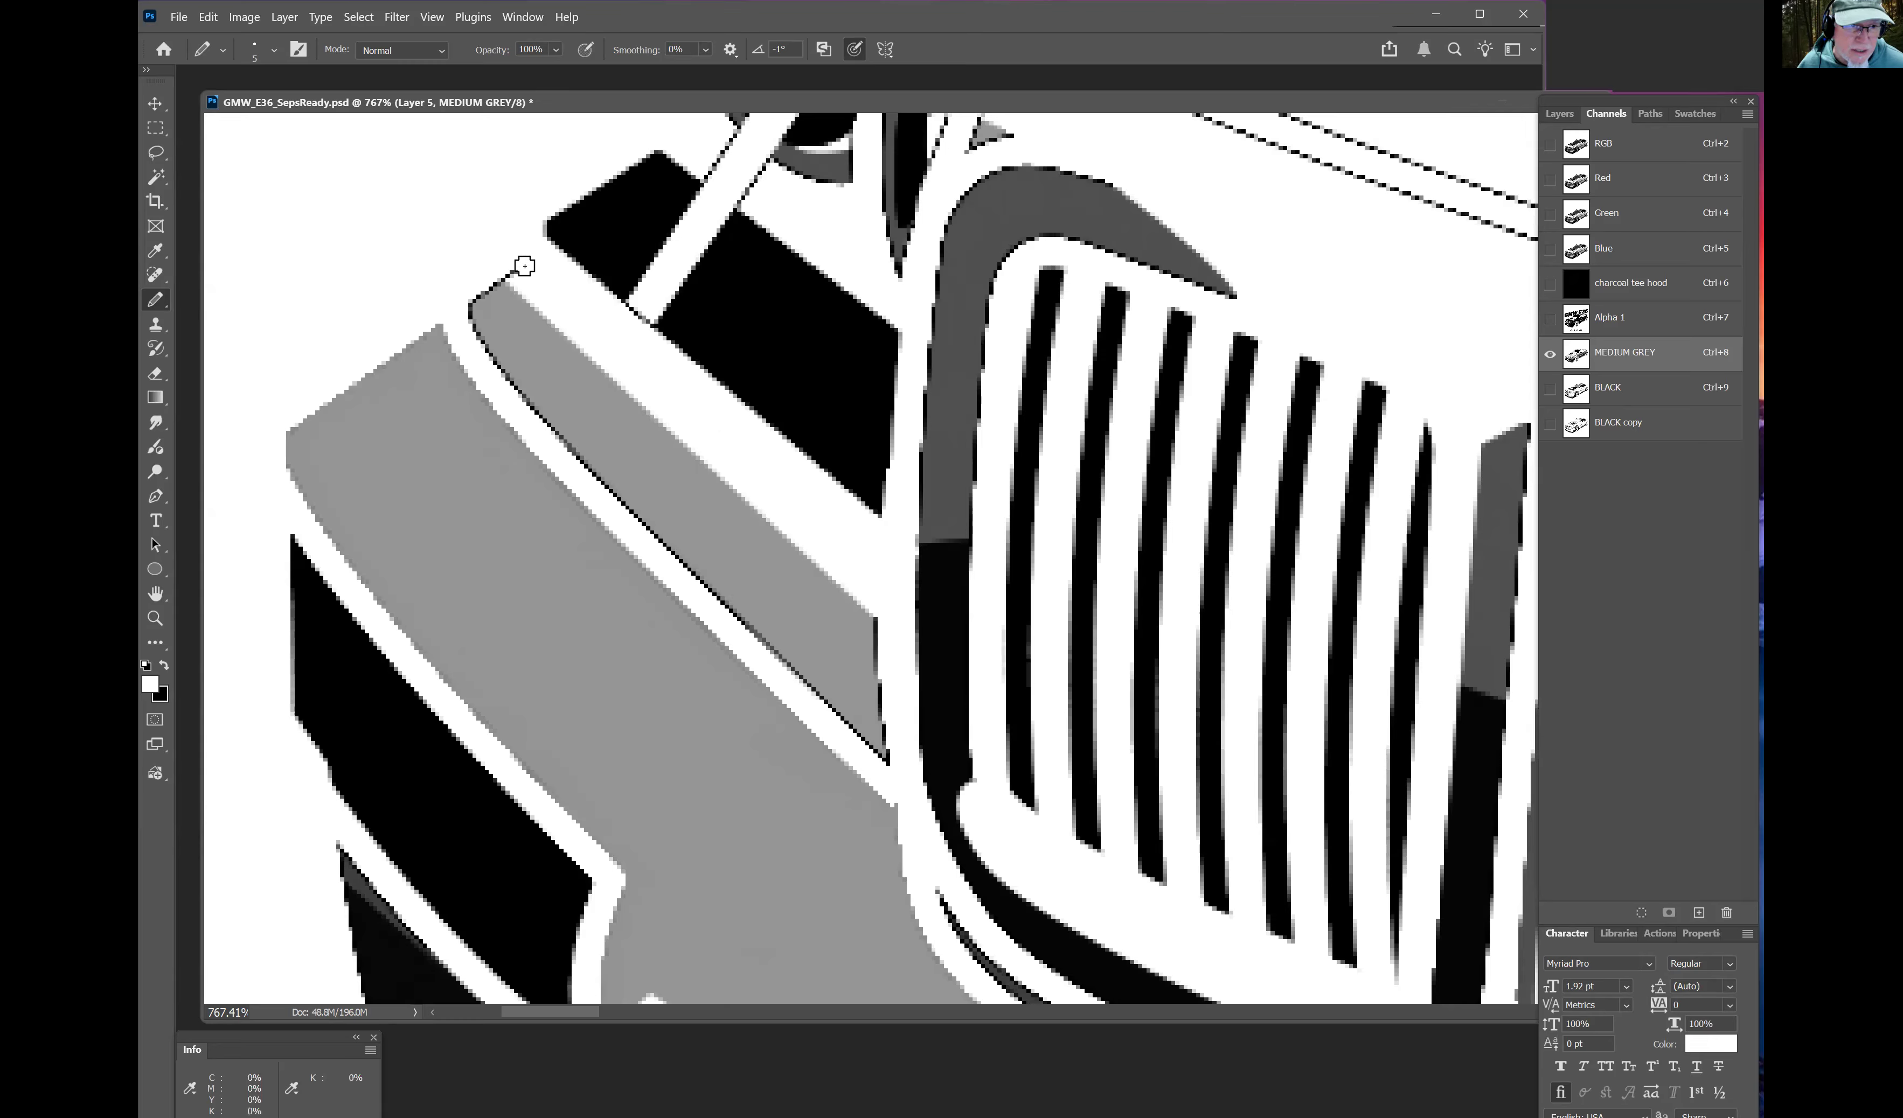
Step: Sample the strip's lighter grey and paint over the thin dark outline along its upper end, lower edge and grille-side end
{"action": "left_click", "coordinate": [516, 318], "text": "alt"}
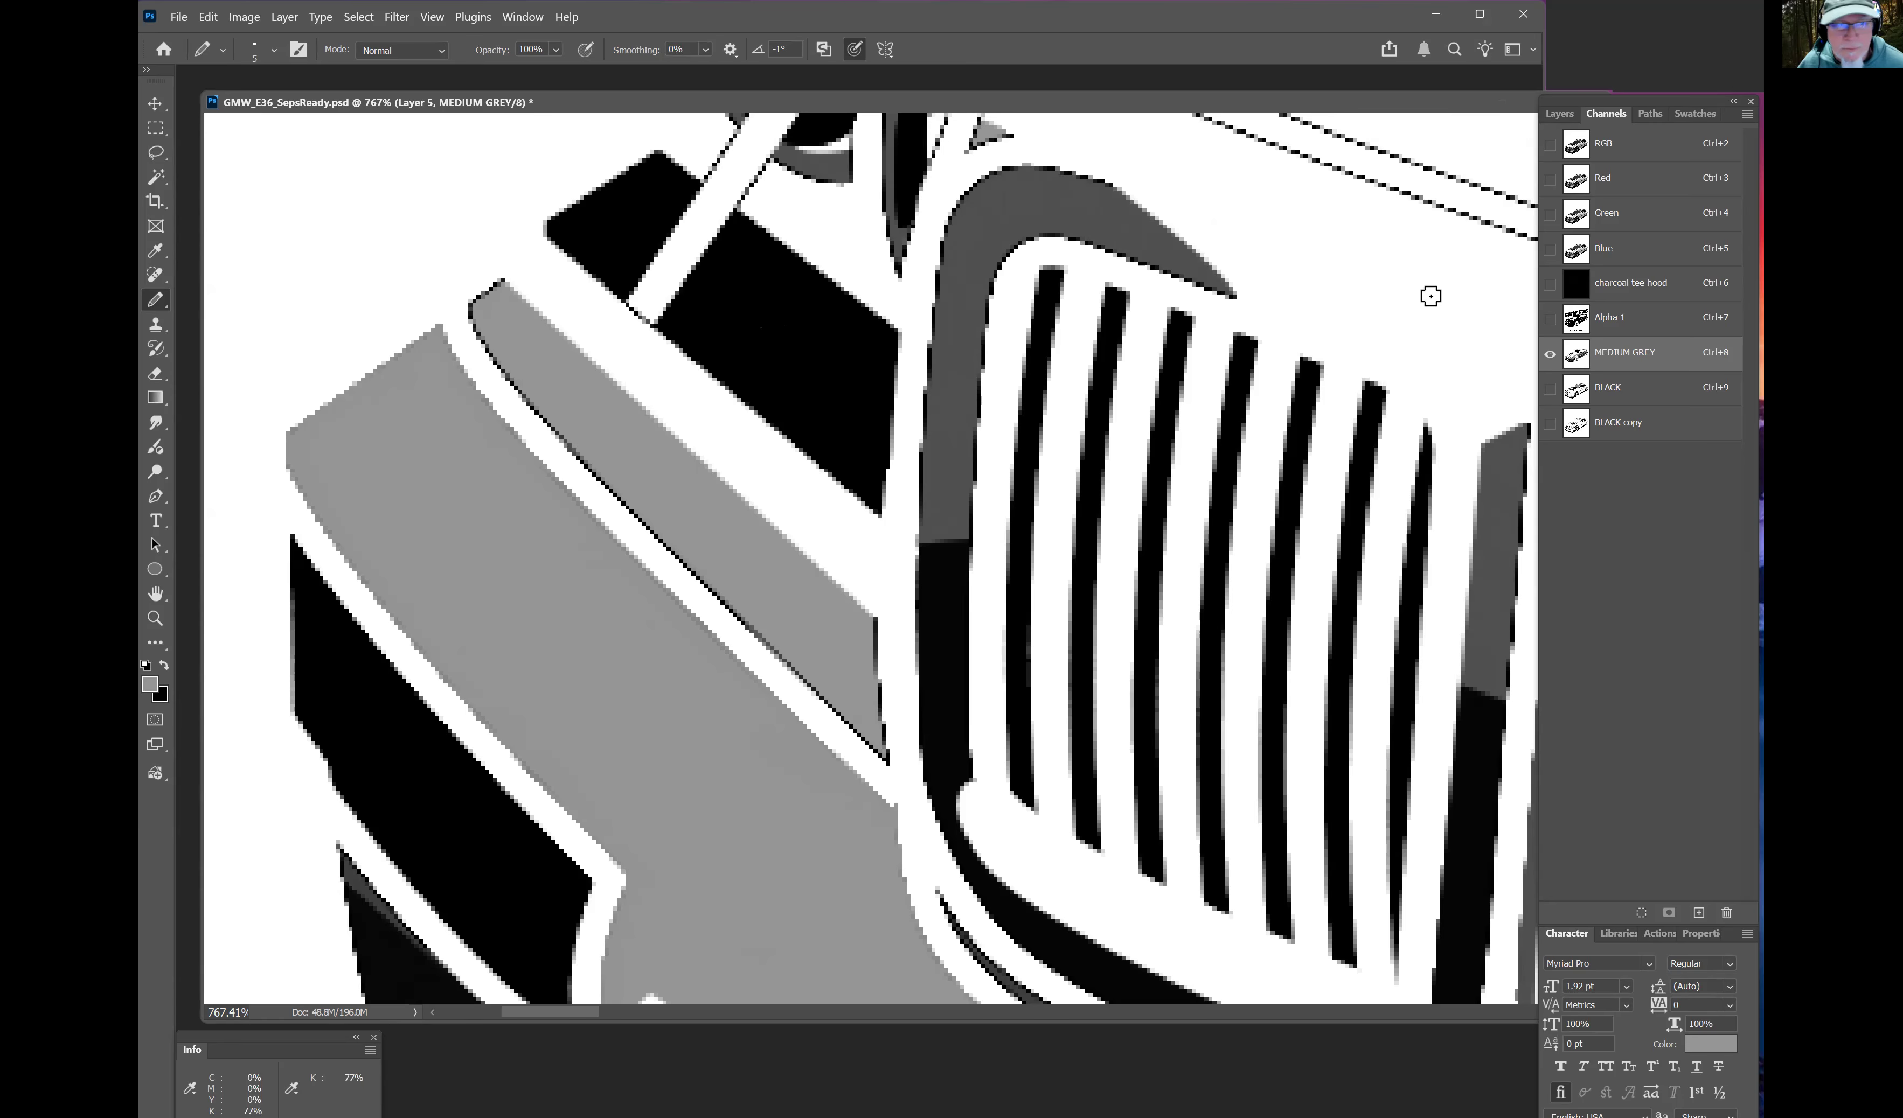
{"action": "left_click", "coordinate": [1549, 351]}
{"action": "left_click", "coordinate": [1576, 354], "text": "ctrl"}
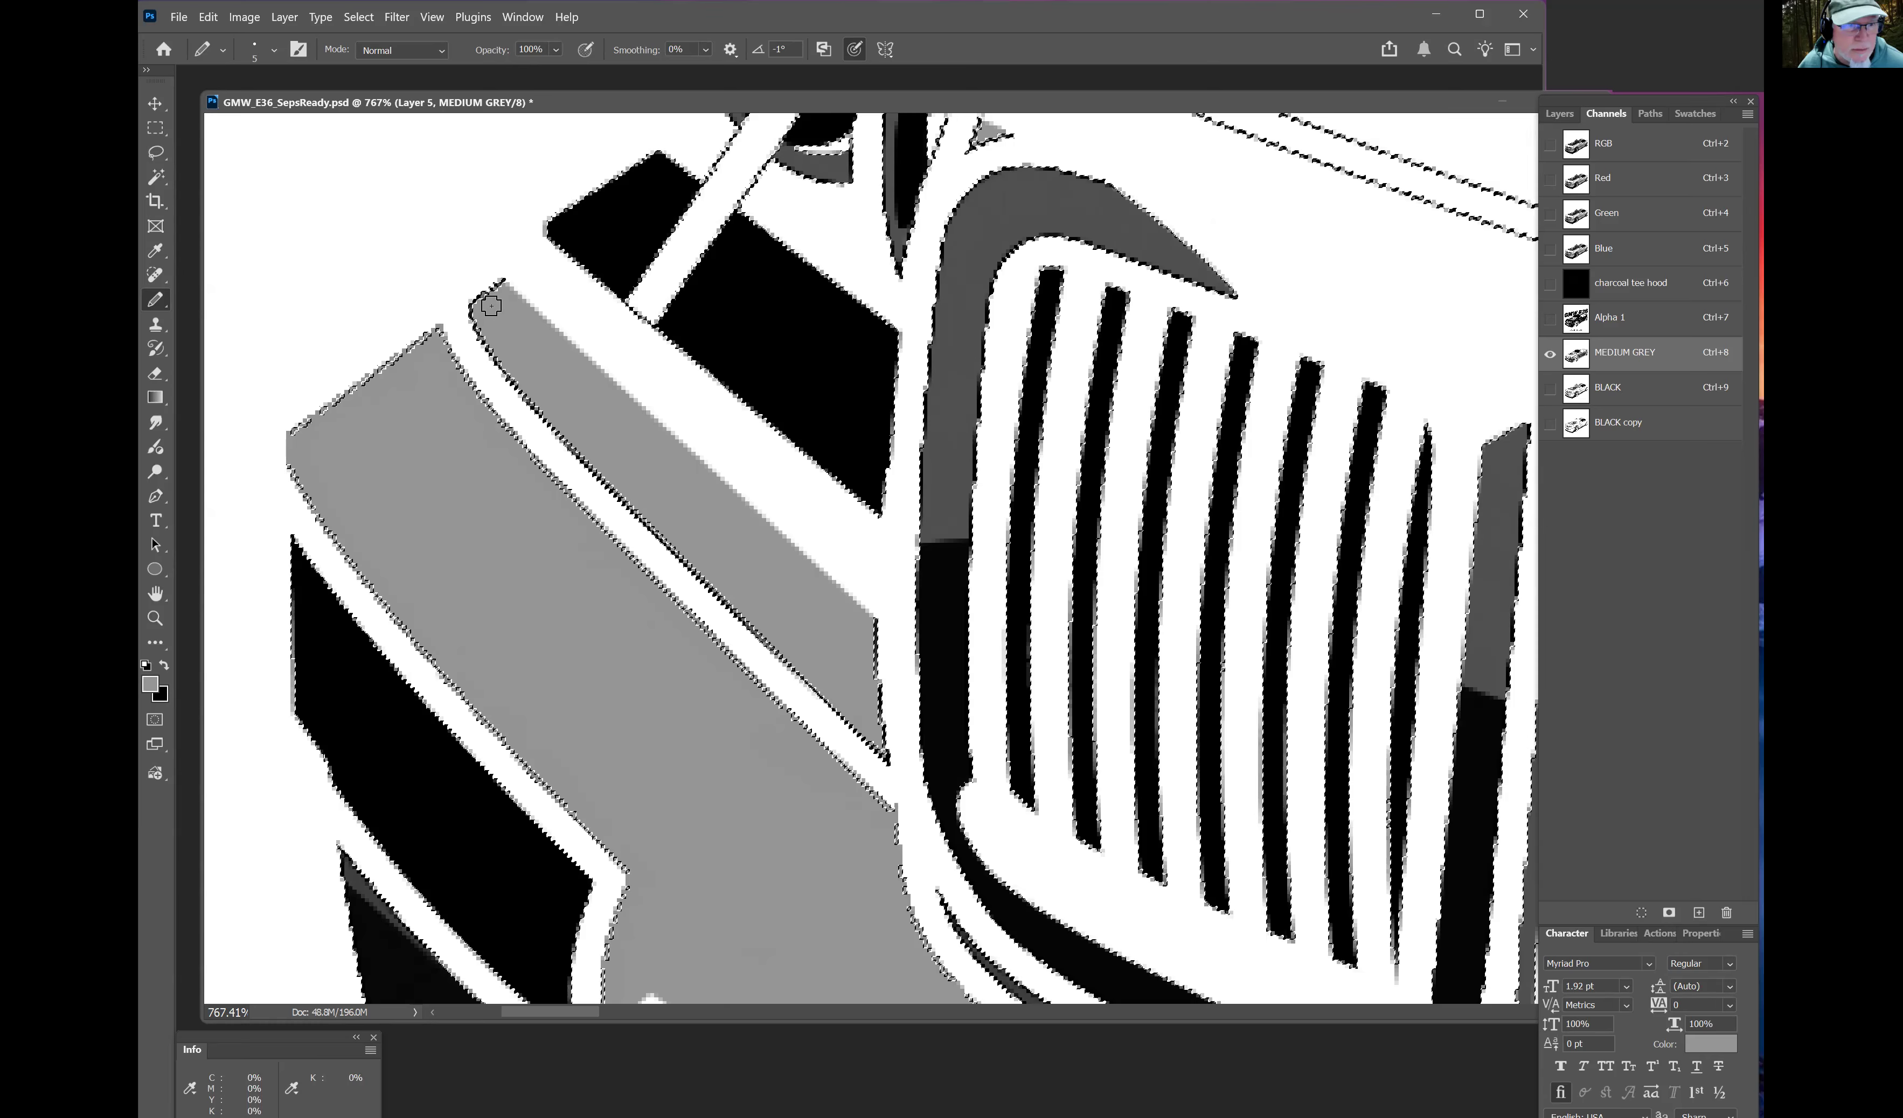
{"action": "key", "text": "ctrl+d"}
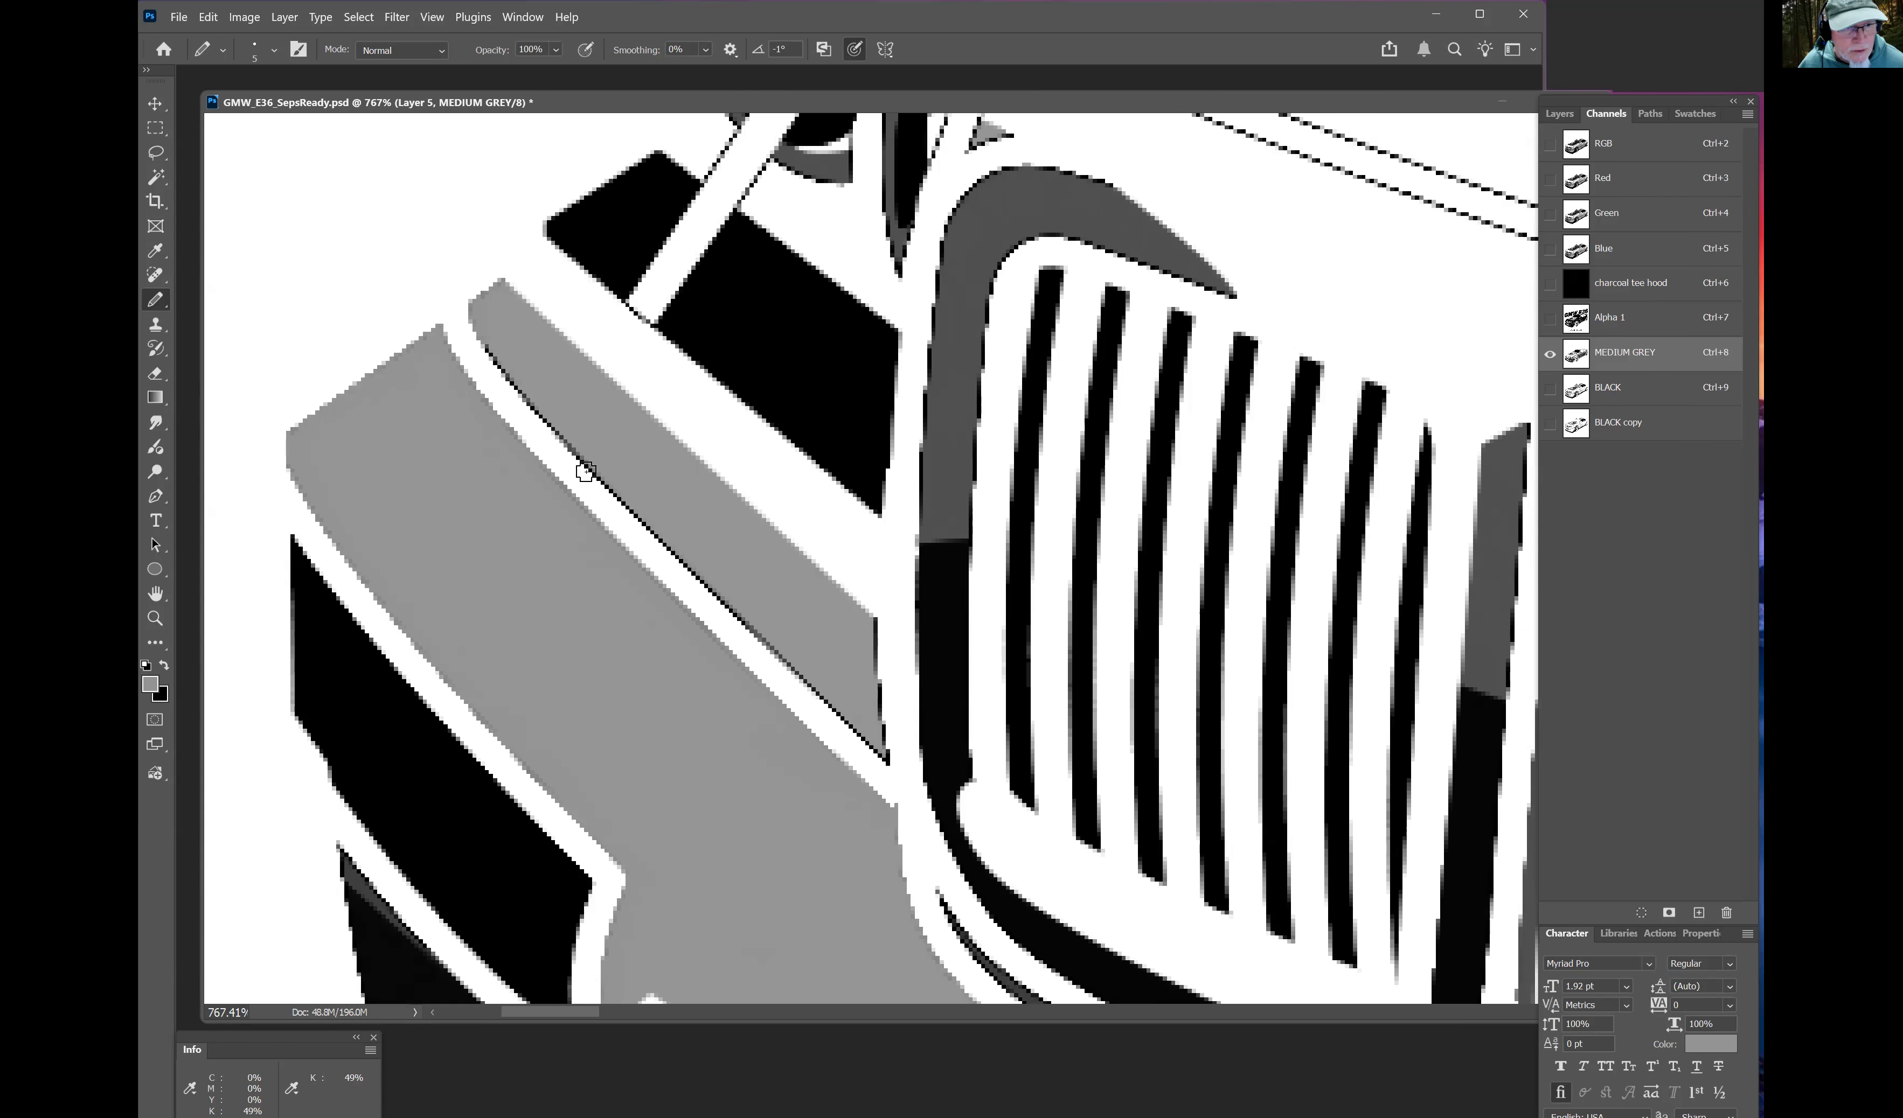
{"action": "left_click", "coordinate": [880, 761], "text": "shift"}
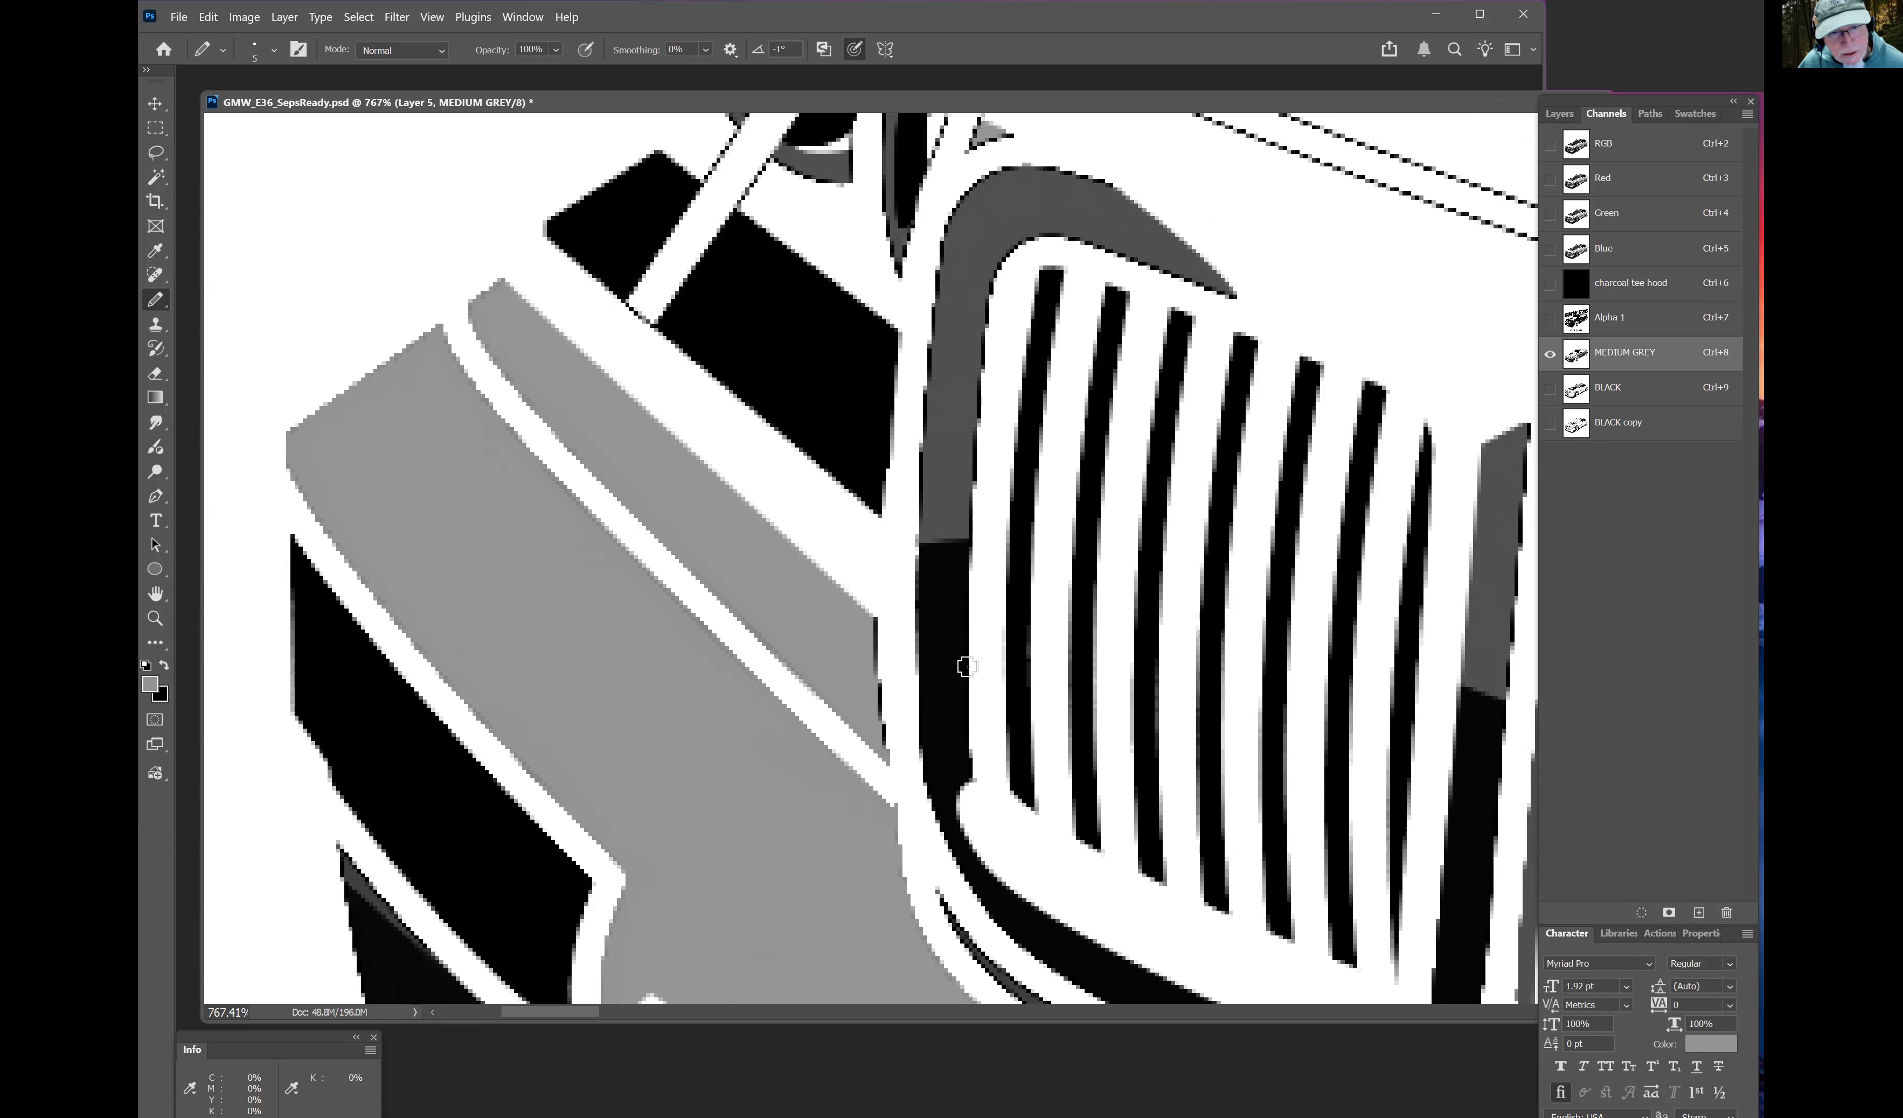
{"action": "left_click_drag", "start_coordinate": [871, 605], "coordinate": [873, 756]}
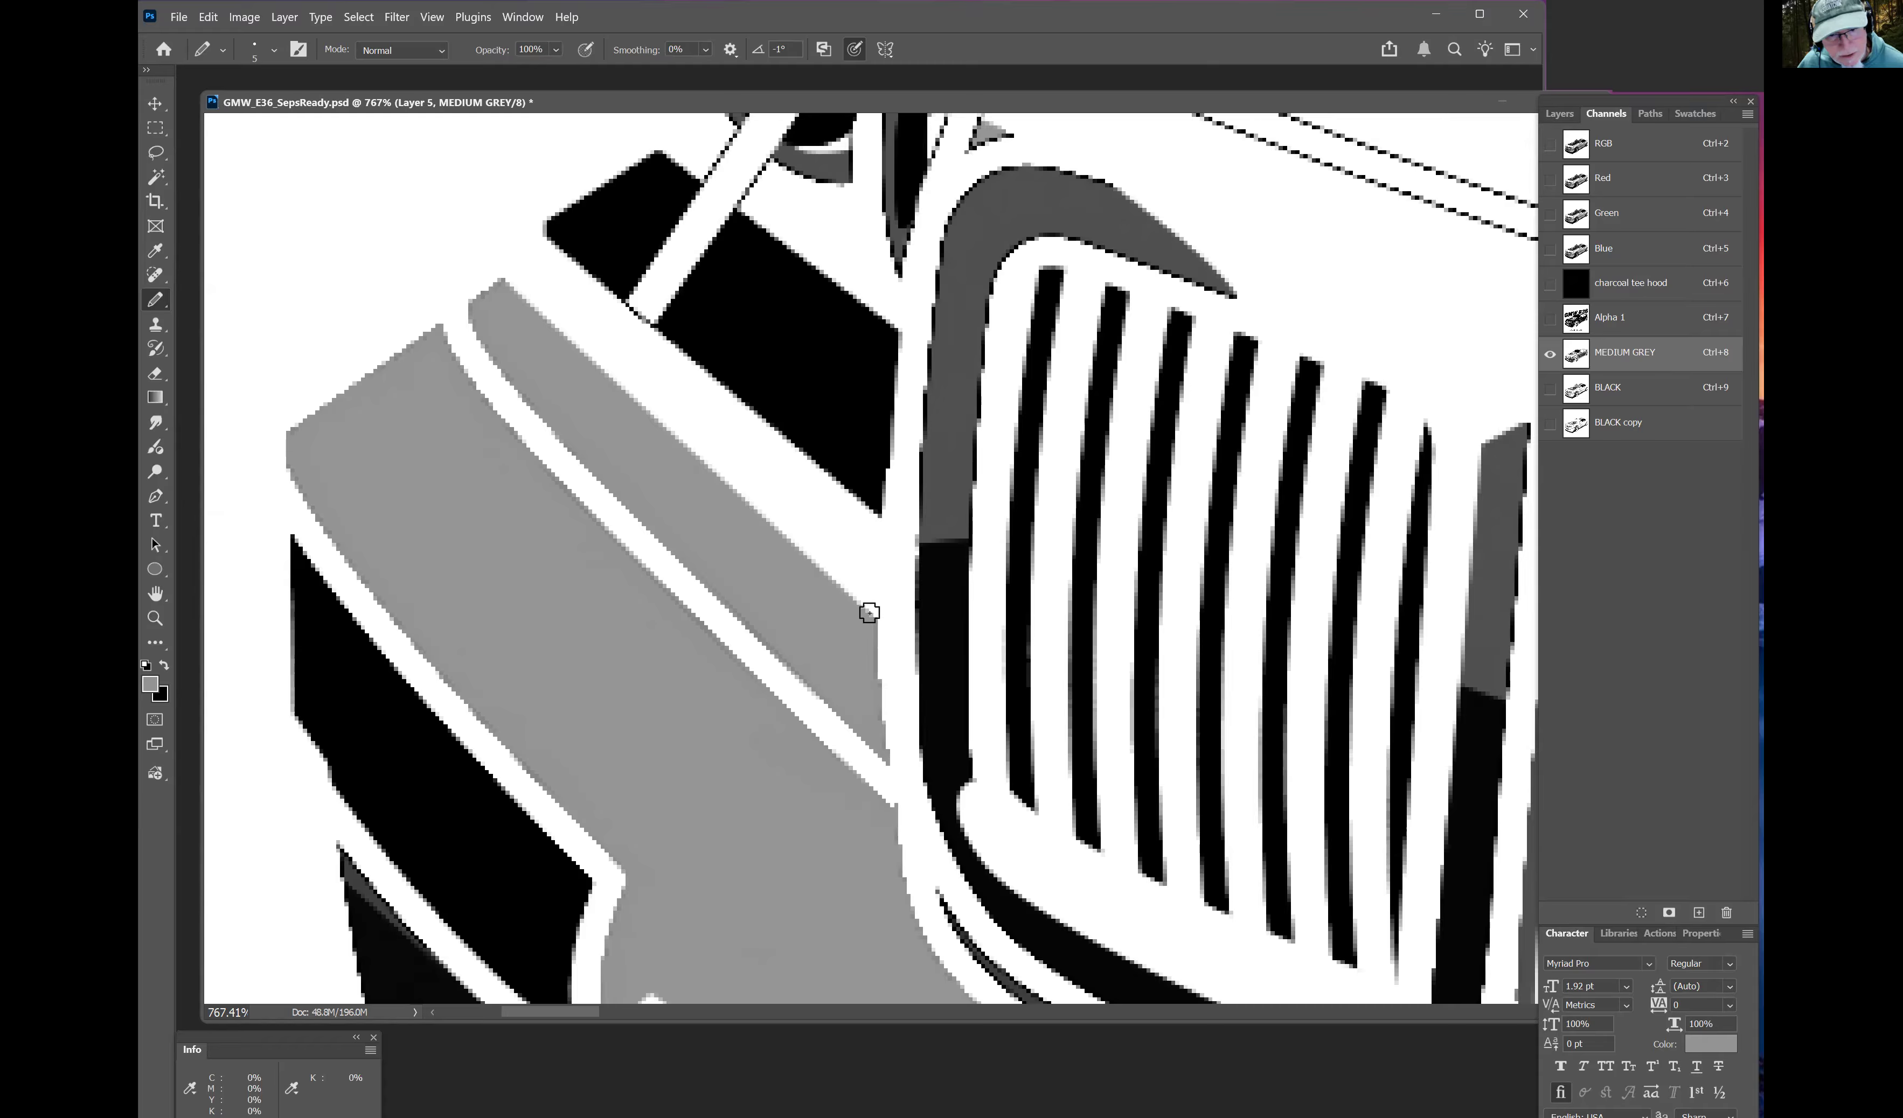
Step: Sample the lighter grey and paint over the thin dark edges of the small triangle between the tops of the two grilles
{"action": "left_click_drag", "start_coordinate": [1031, 339], "coordinate": [915, 543]}
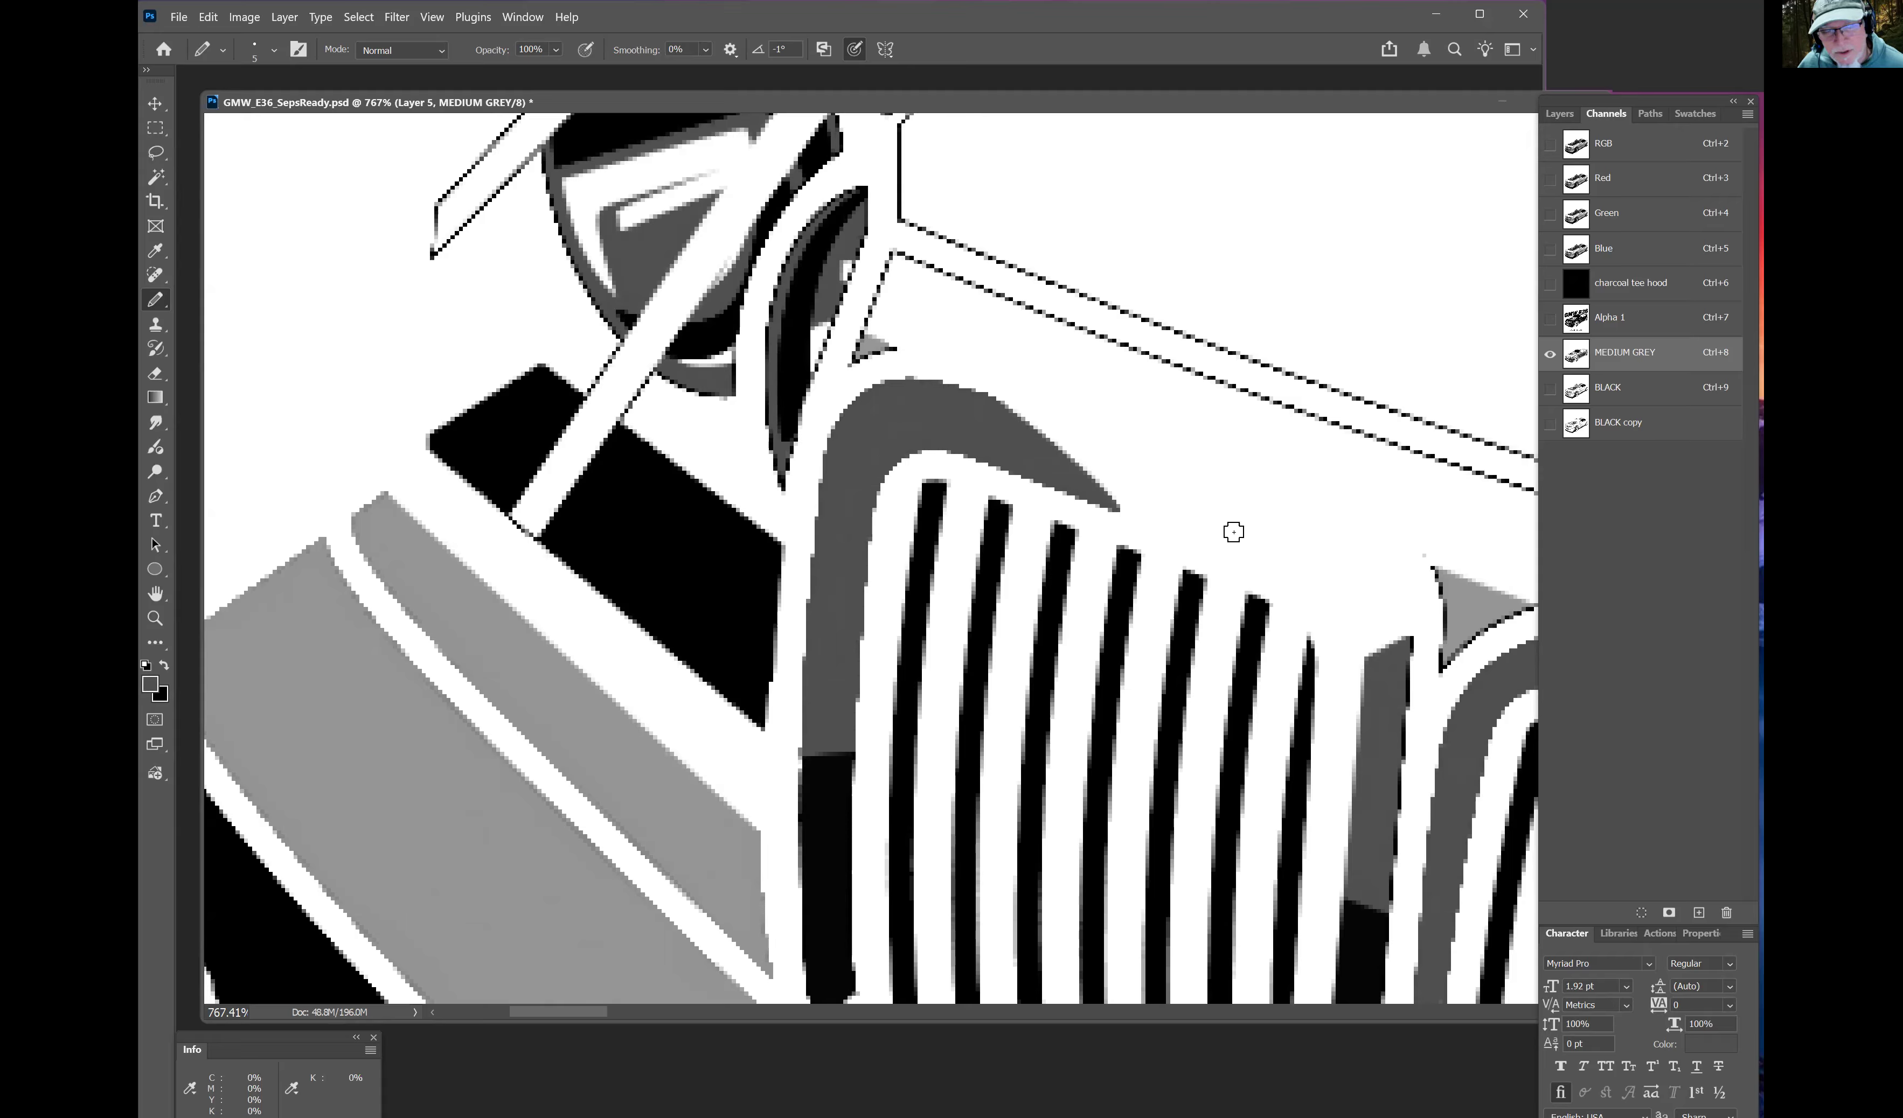
{"action": "left_click_drag", "start_coordinate": [1272, 522], "coordinate": [789, 432]}
{"action": "left_click", "coordinate": [922, 511], "text": "alt"}
{"action": "mouse_move", "coordinate": [891, 476]}
{"action": "left_mouse_down"}
{"action": "mouse_move", "coordinate": [909, 577]}
{"action": "mouse_move", "coordinate": [987, 522]}
{"action": "mouse_move", "coordinate": [692, 486]}
{"action": "mouse_move", "coordinate": [667, 505]}
{"action": "mouse_move", "coordinate": [701, 514]}
{"action": "left_mouse_up"}
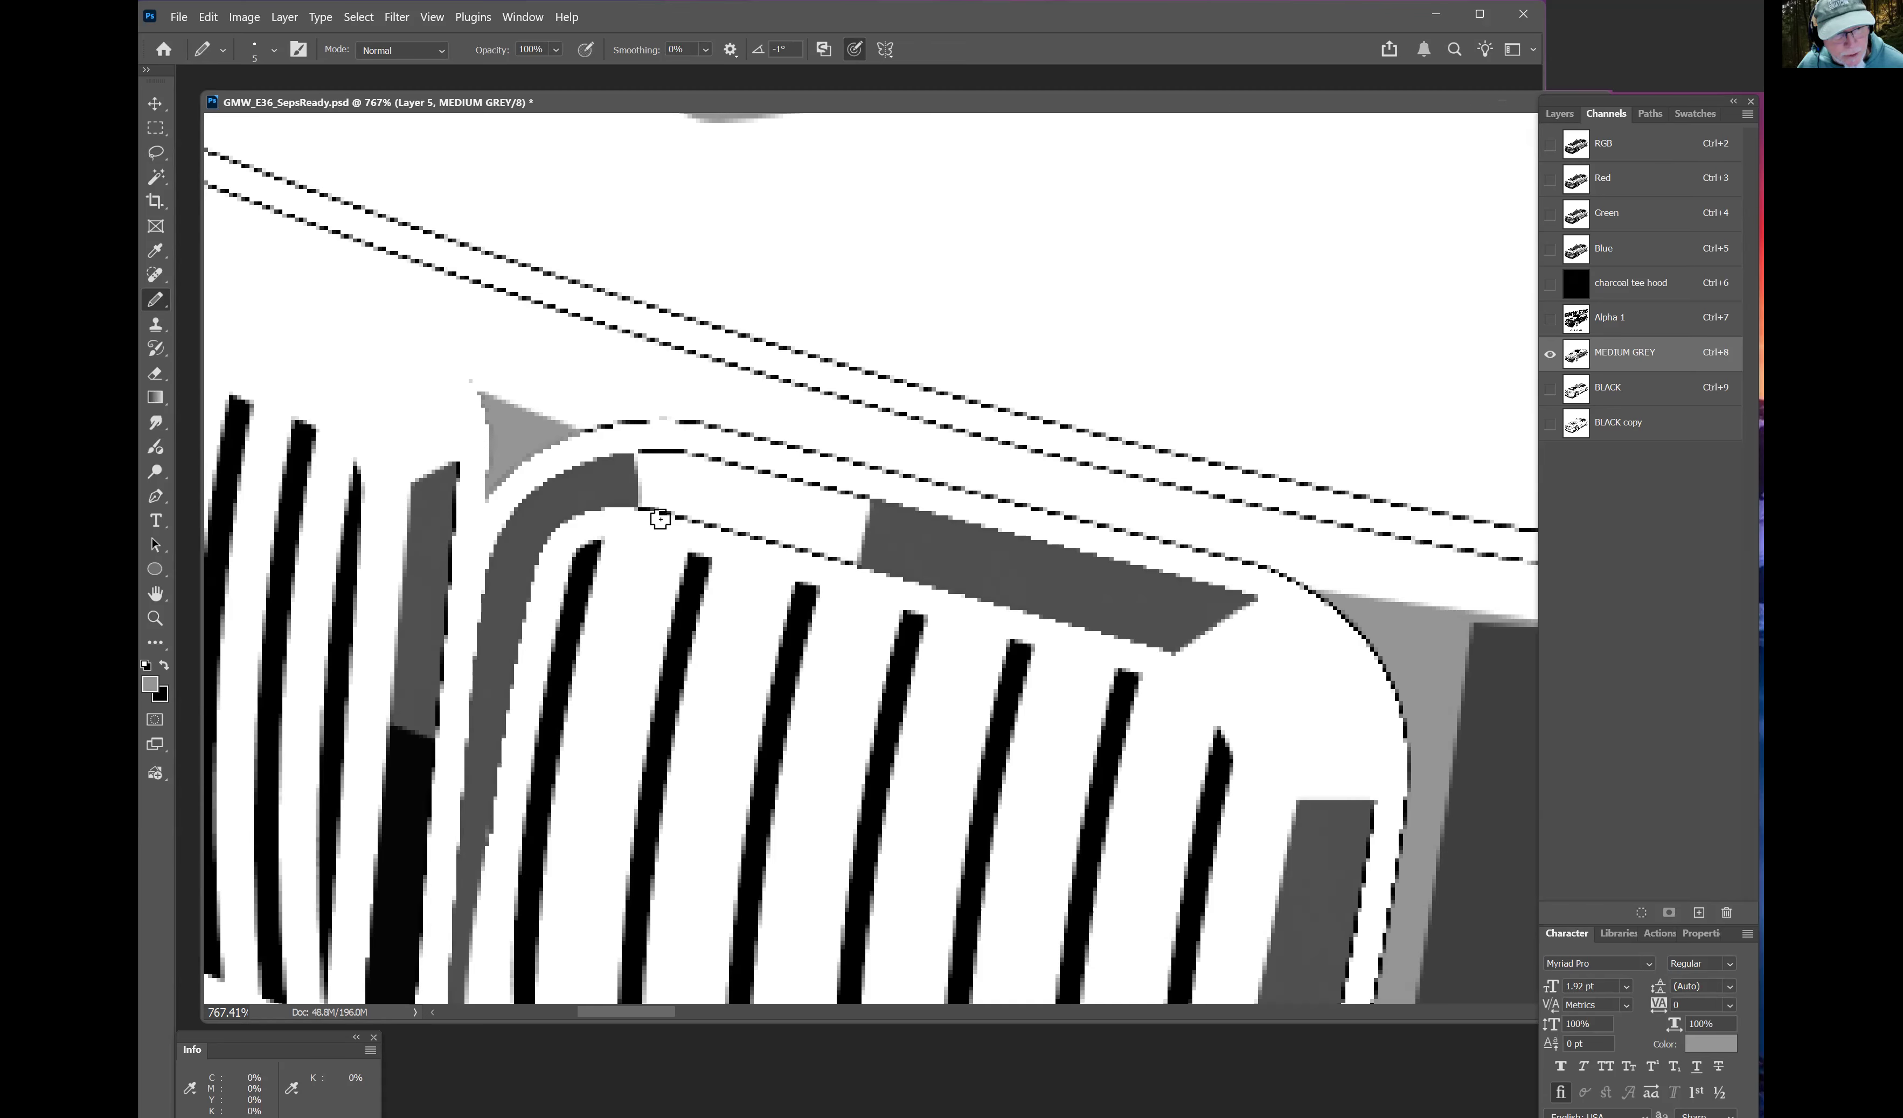
Step: Set the foreground color to white and paint over the thin dark inner and outer lines along the right grille's top
{"action": "key", "text": "d"}
{"action": "key", "text": "x"}
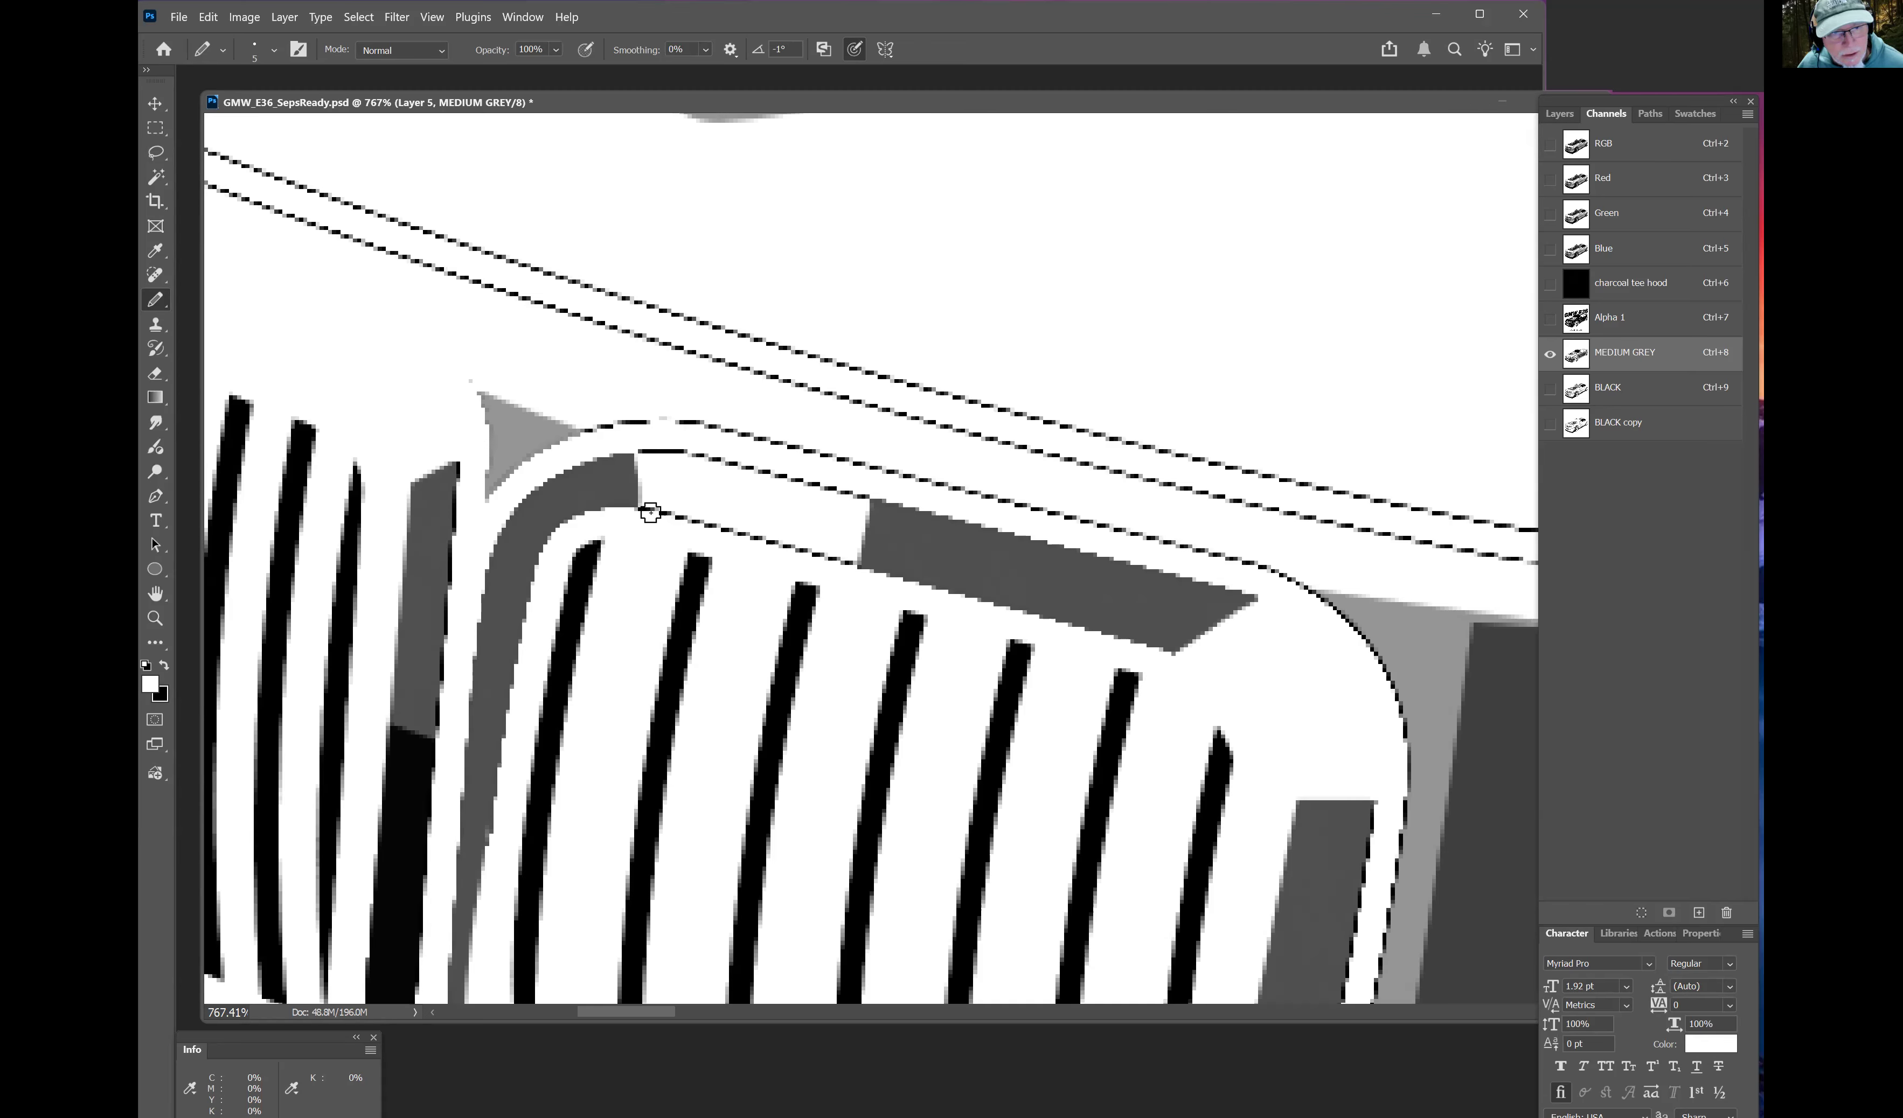
{"action": "left_click_drag", "start_coordinate": [646, 512], "coordinate": [823, 563]}
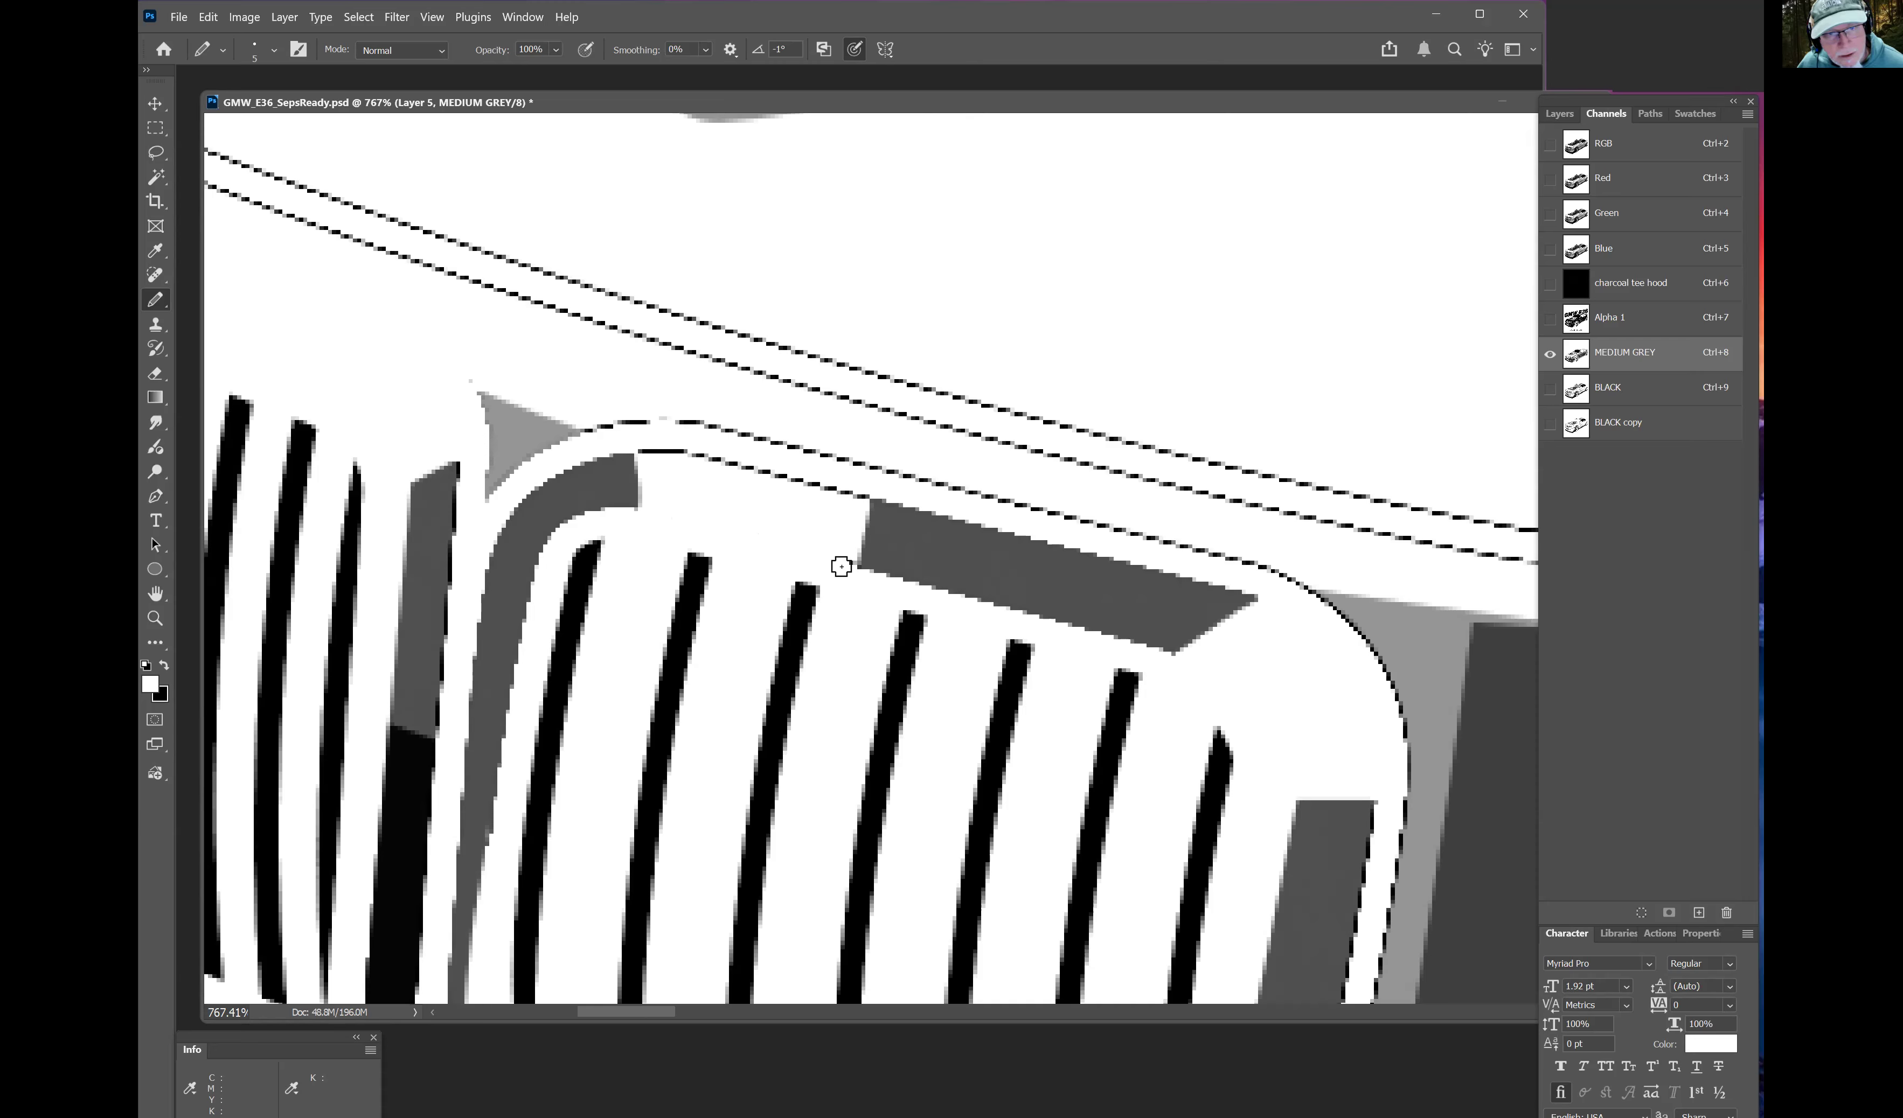
{"action": "mouse_move", "coordinate": [860, 496]}
{"action": "left_mouse_down"}
{"action": "mouse_move", "coordinate": [585, 420]}
{"action": "mouse_move", "coordinate": [897, 478]}
{"action": "left_mouse_up"}
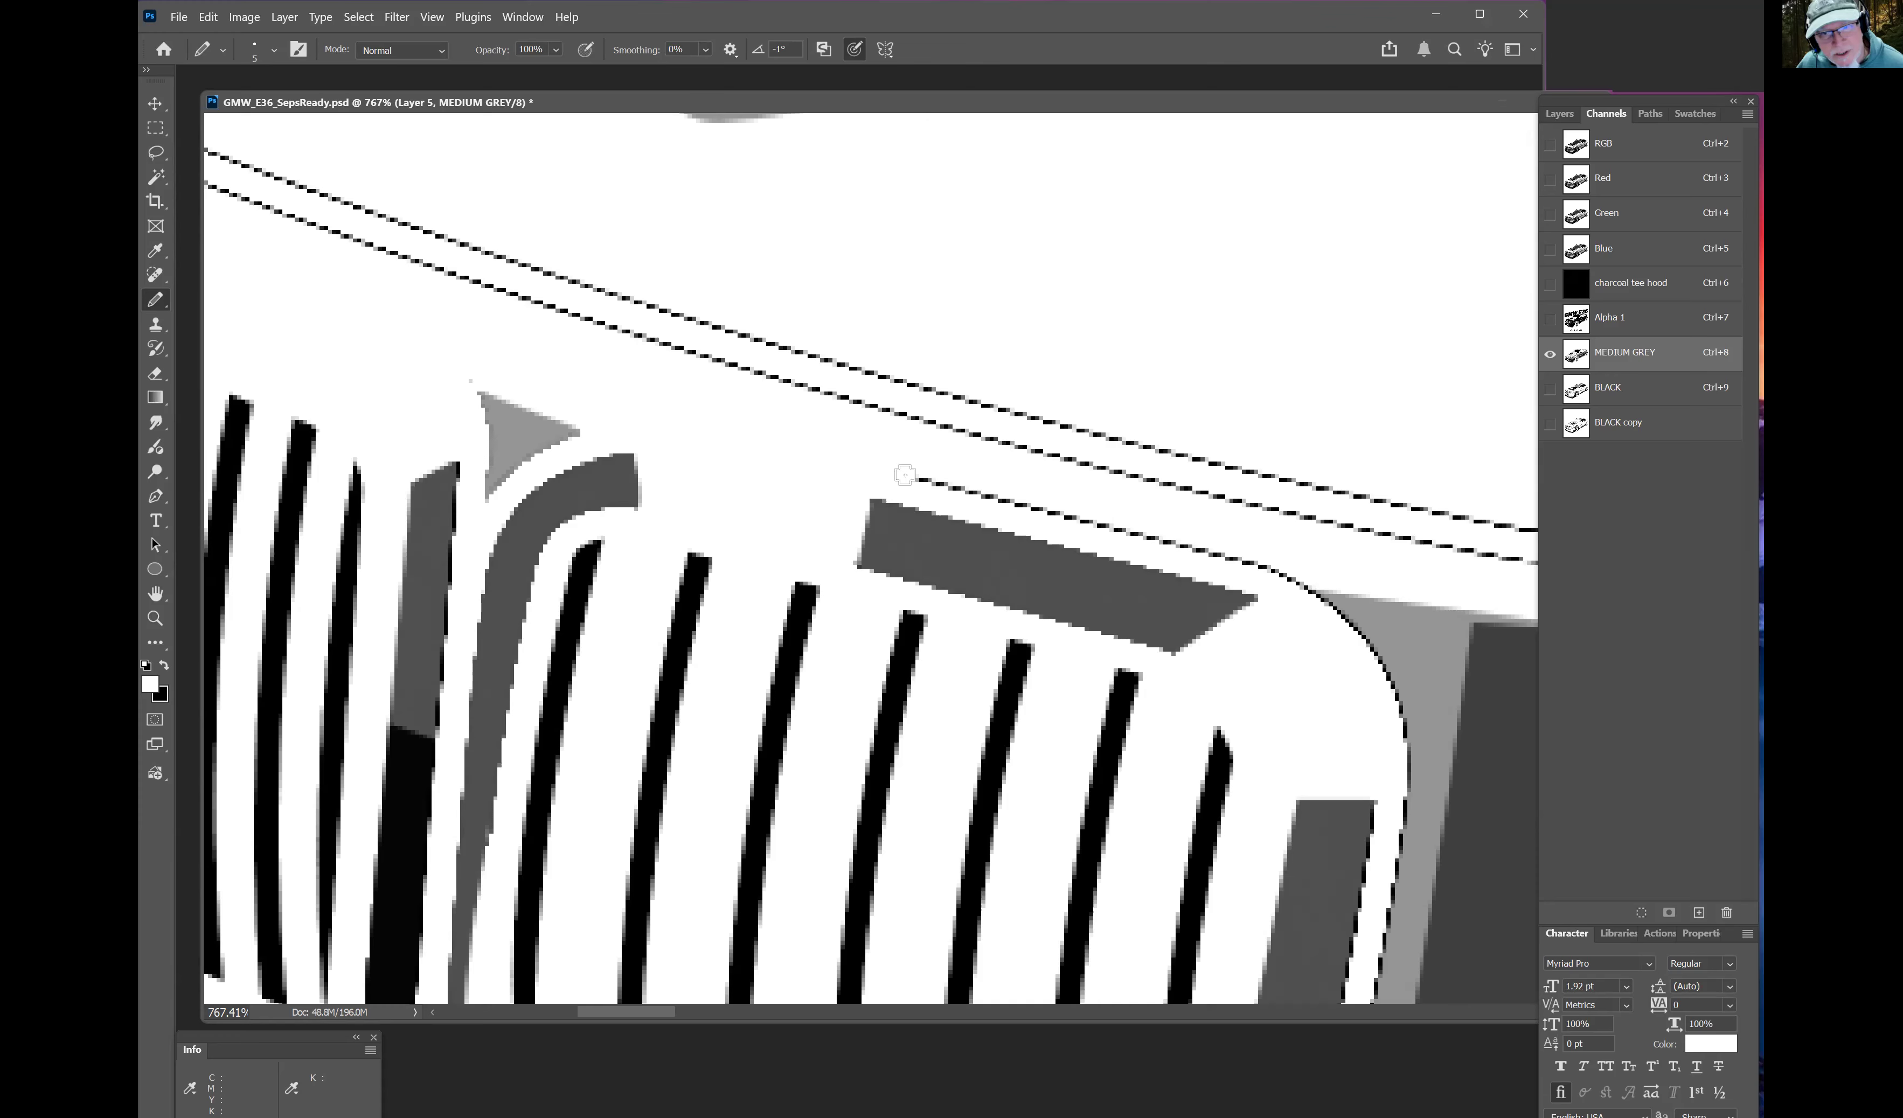
{"action": "left_click", "coordinate": [1290, 571], "text": "shift"}
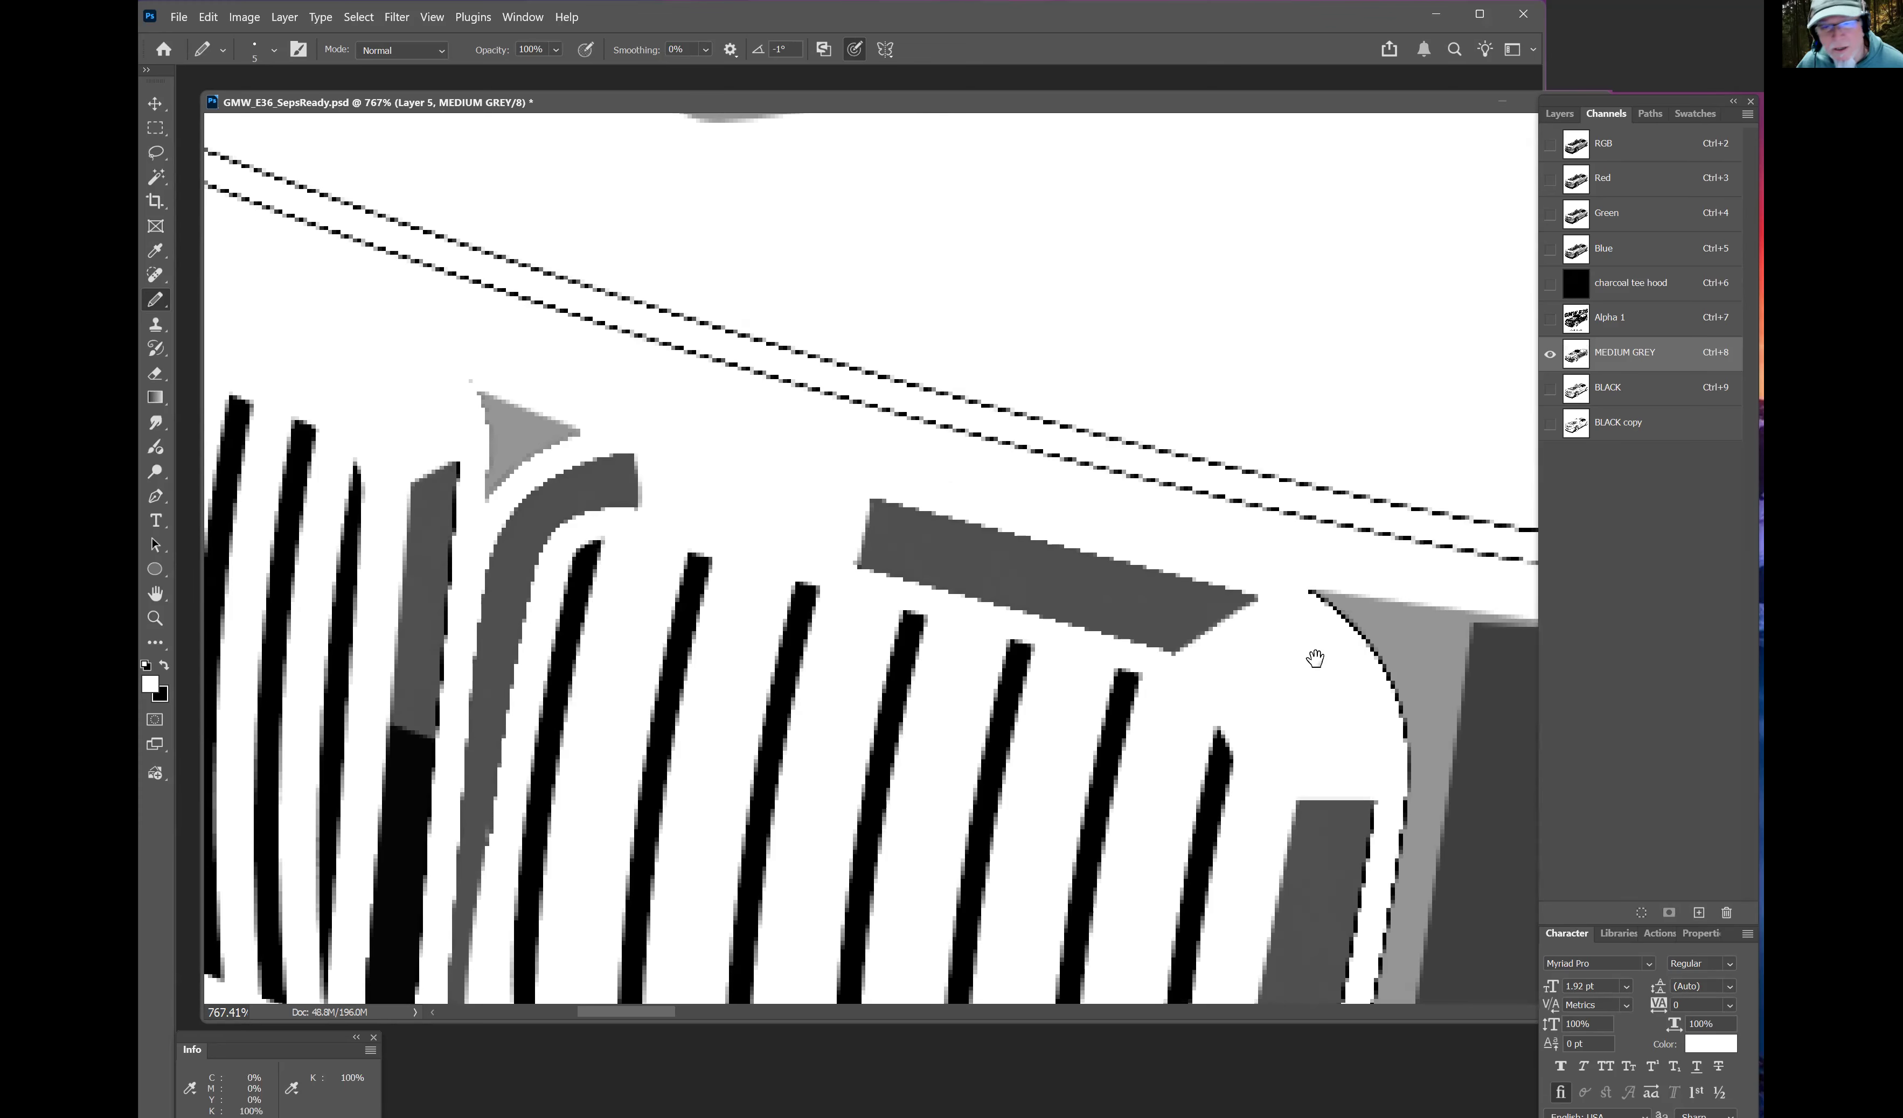
Step: Sample the lighter grey and paint over the thin dark line along the right grille's outer right edge and lower-right corner
{"action": "left_click_drag", "start_coordinate": [1312, 658], "coordinate": [667, 395]}
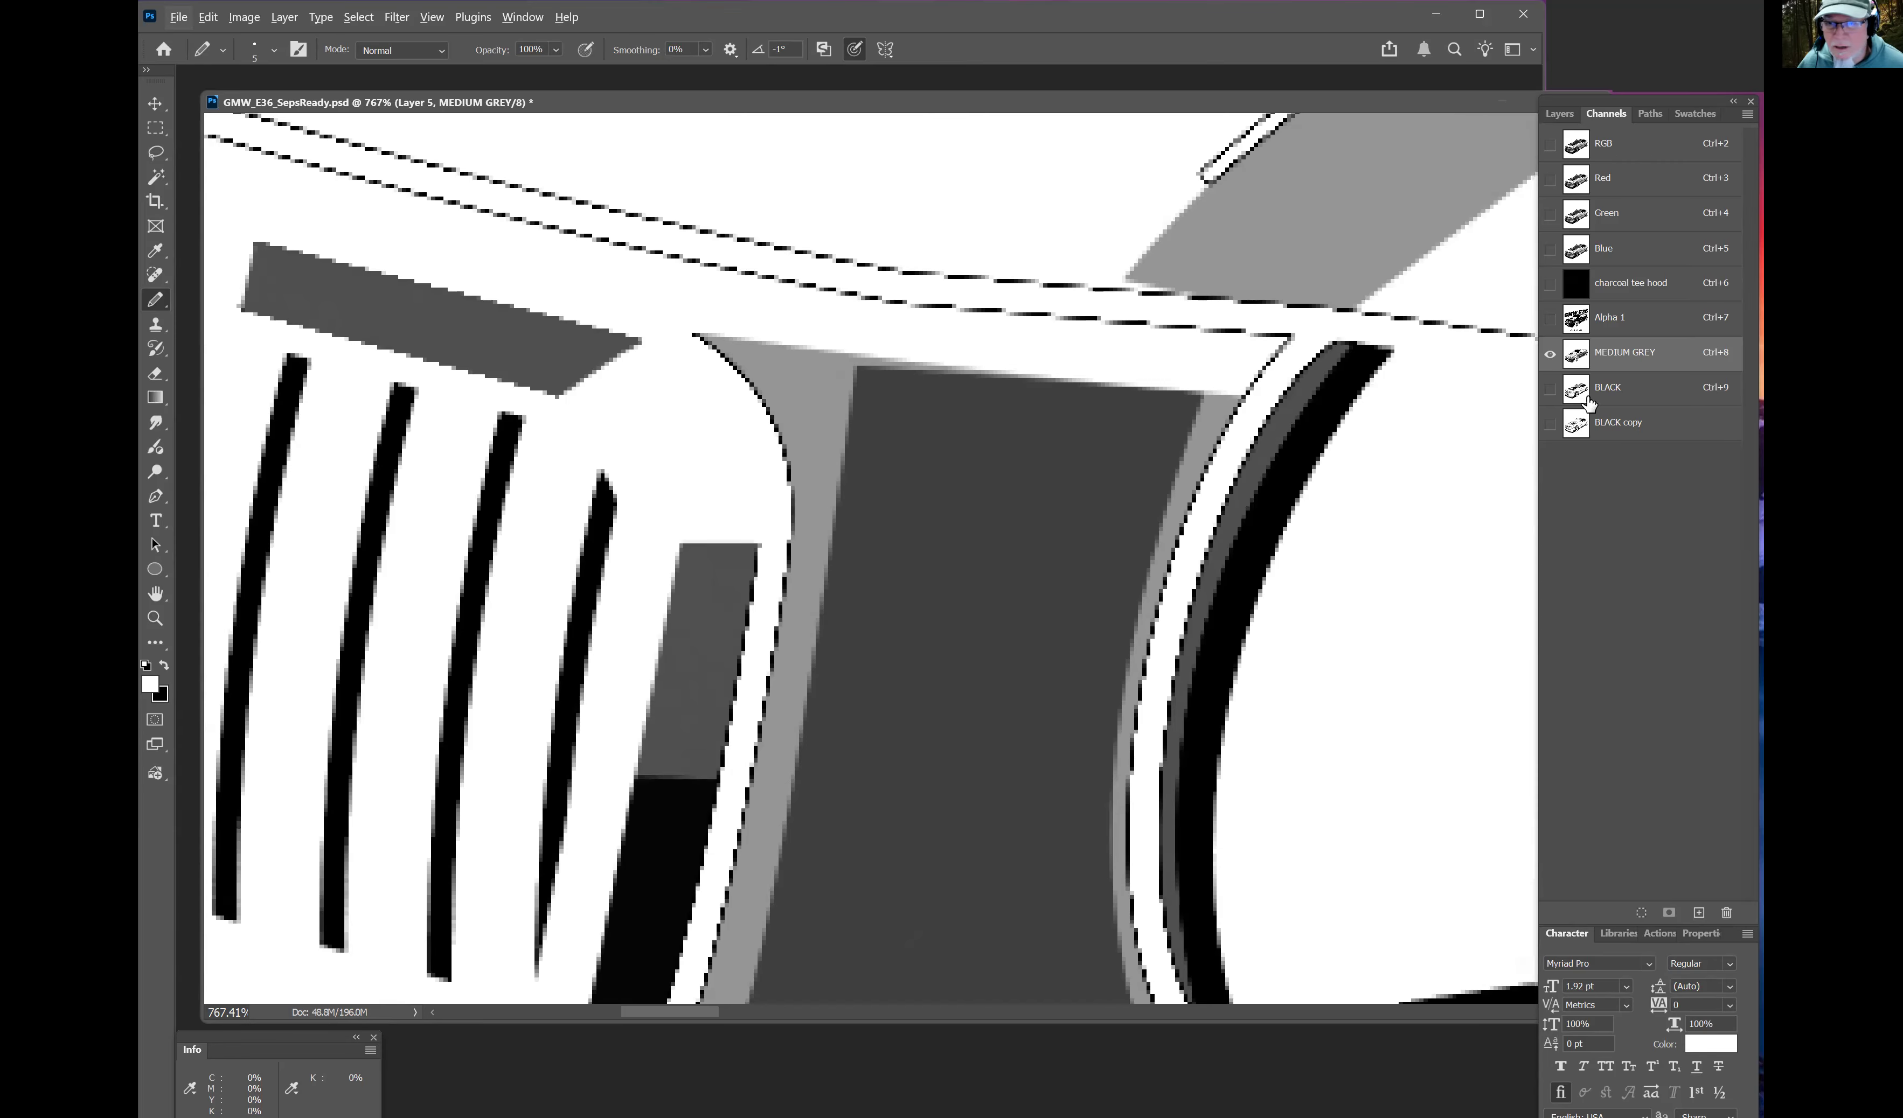
{"action": "left_click", "coordinate": [1580, 369], "text": "ctrl"}
{"action": "left_click", "coordinate": [785, 395], "text": "alt"}
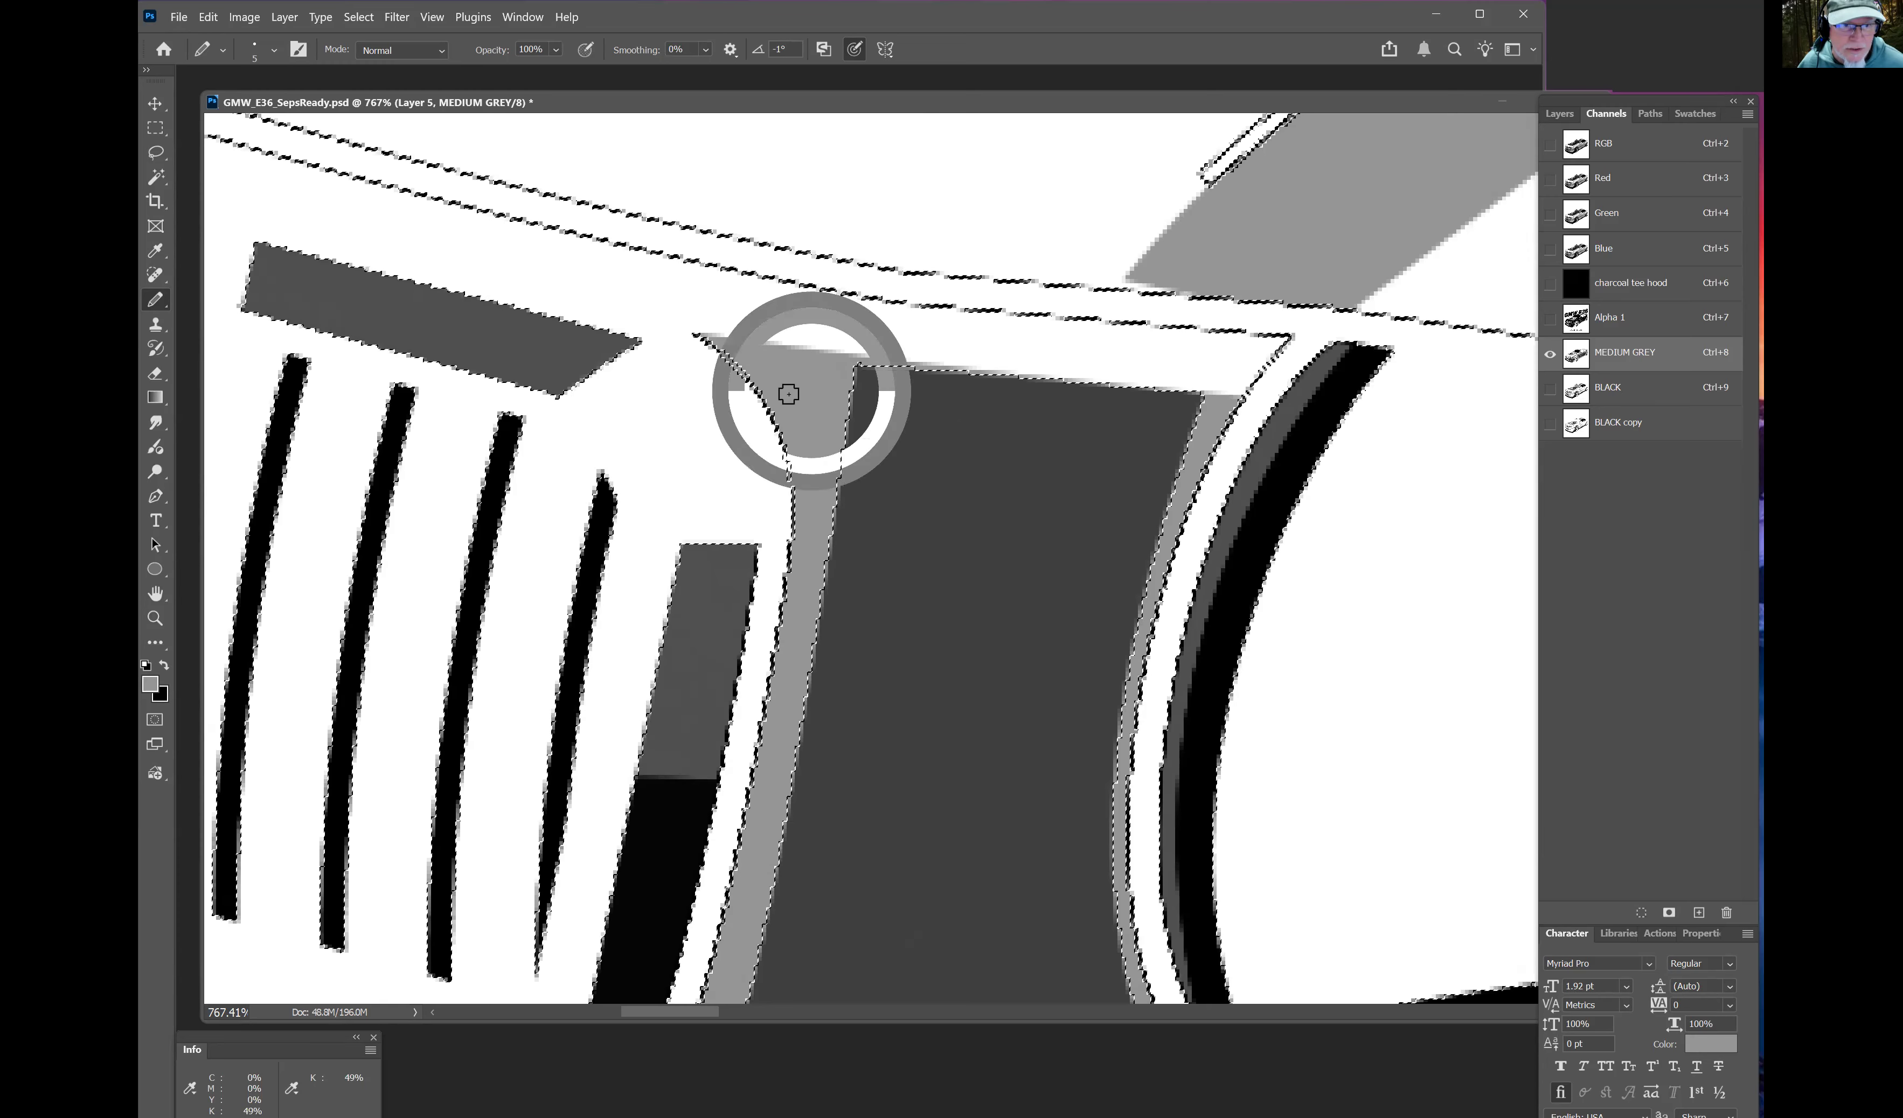
{"action": "key", "text": "ctrl+d"}
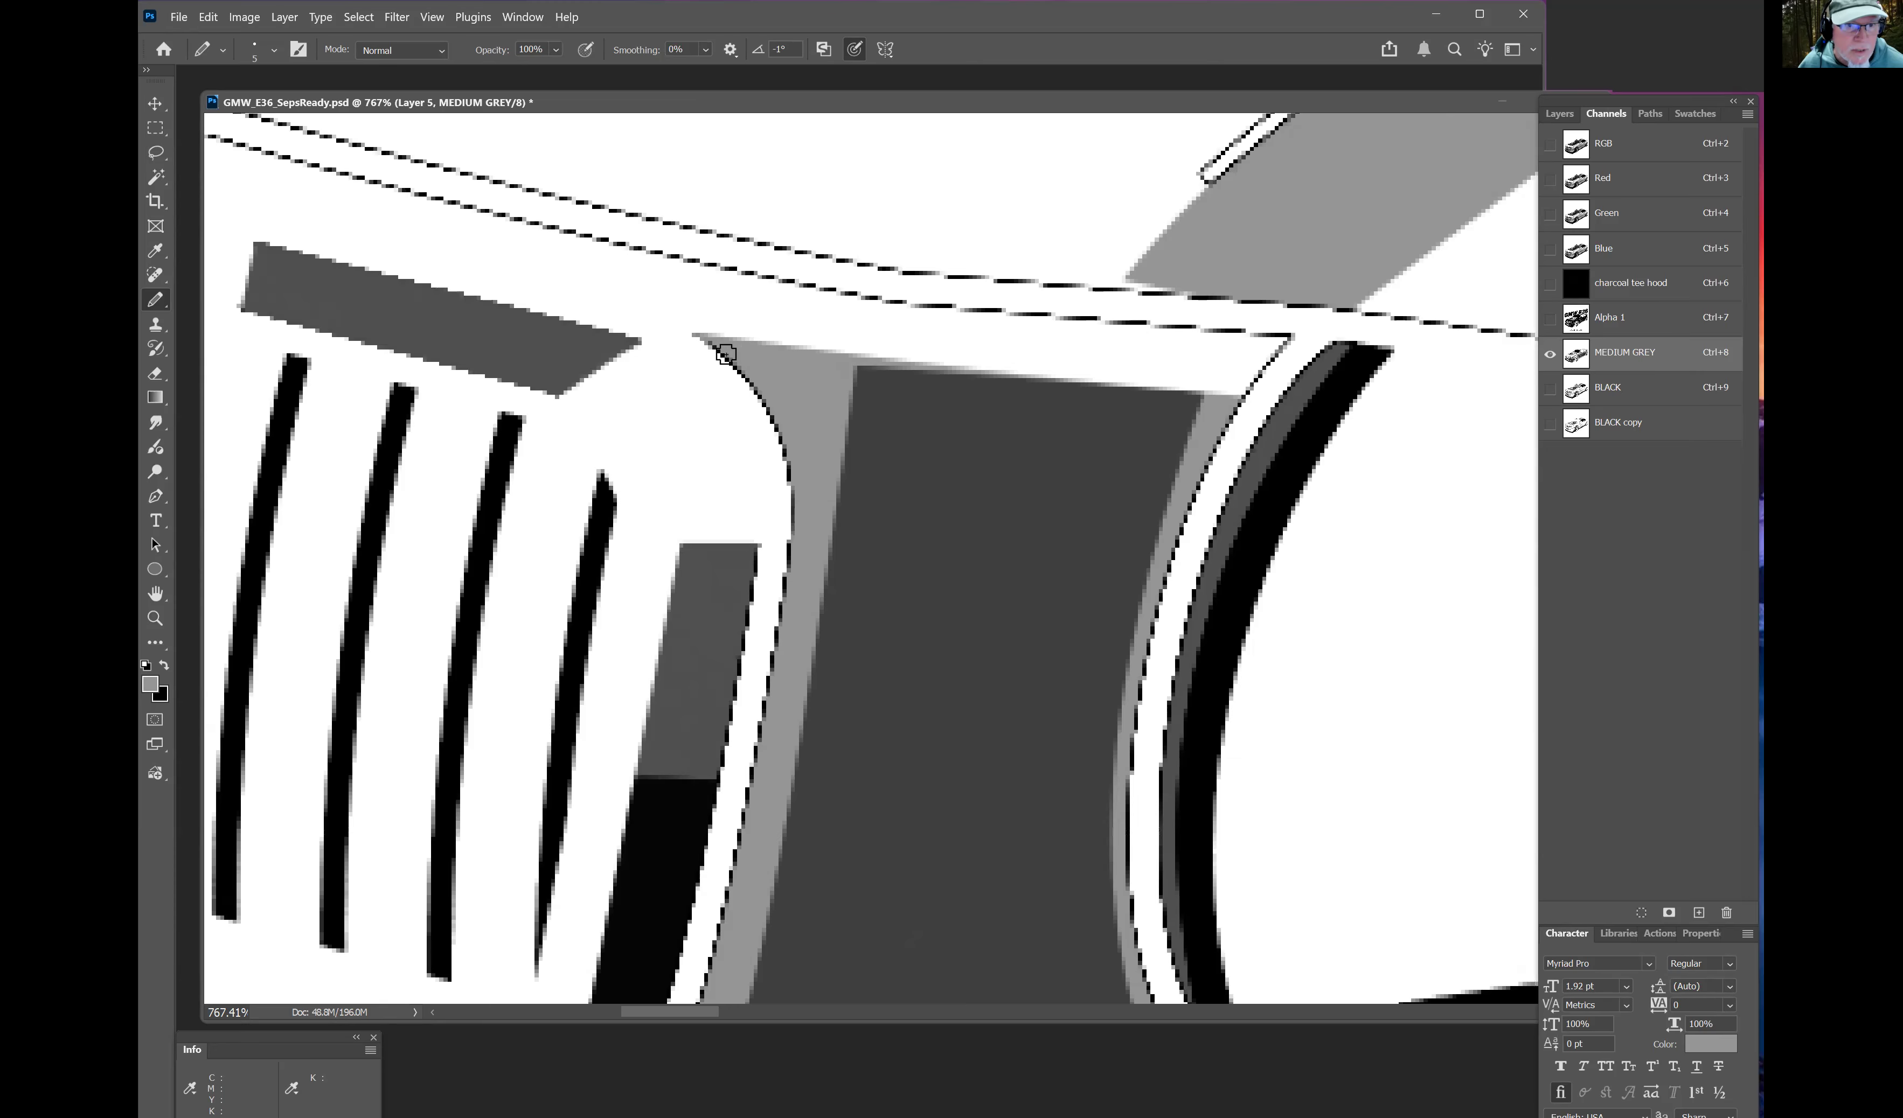
{"action": "left_click_drag", "start_coordinate": [800, 675], "coordinate": [1030, 388]}
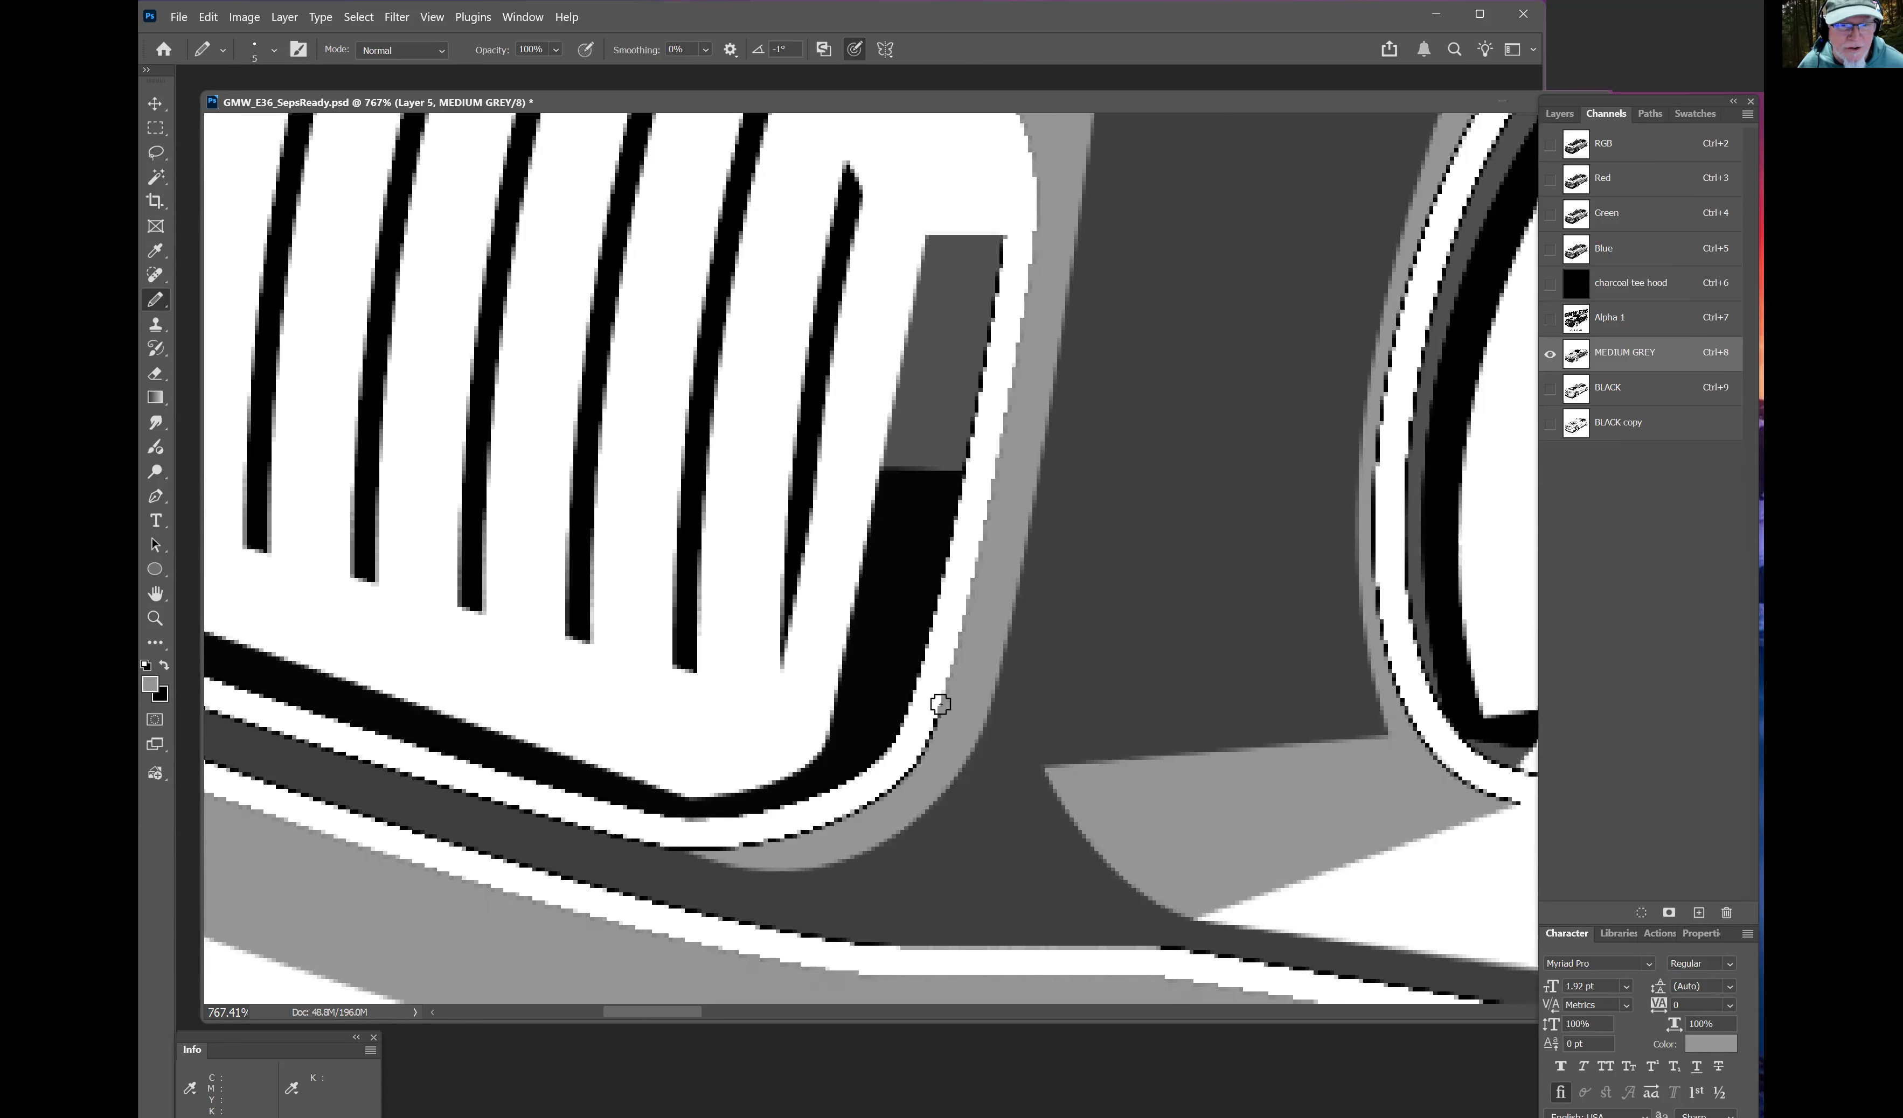
{"action": "mouse_move", "coordinate": [939, 705]}
{"action": "left_mouse_down"}
{"action": "mouse_move", "coordinate": [1181, 642]}
{"action": "mouse_move", "coordinate": [1229, 580]}
{"action": "mouse_move", "coordinate": [1194, 629]}
{"action": "mouse_move", "coordinate": [1042, 700]}
{"action": "left_mouse_up"}
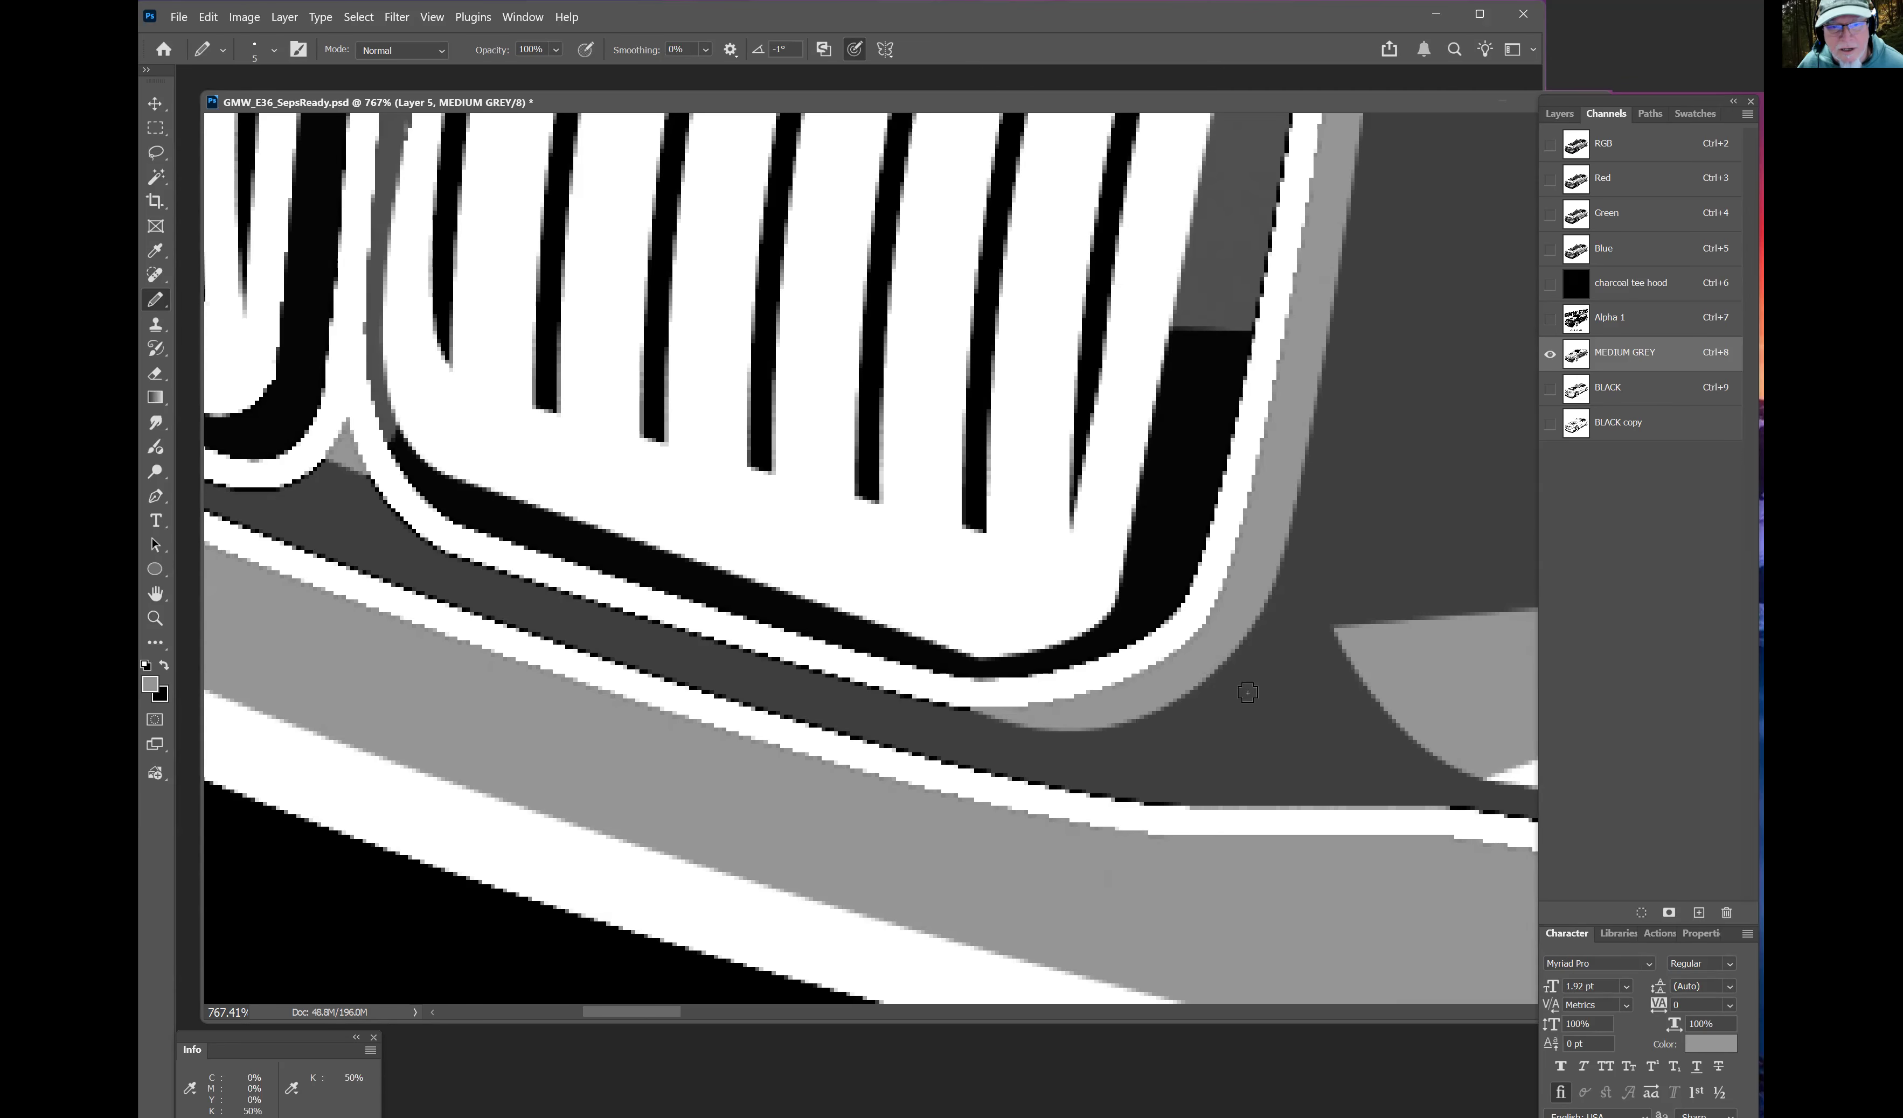
{"action": "key", "text": "z"}
{"action": "left_click_drag", "start_coordinate": [1140, 620], "coordinate": [852, 637]}
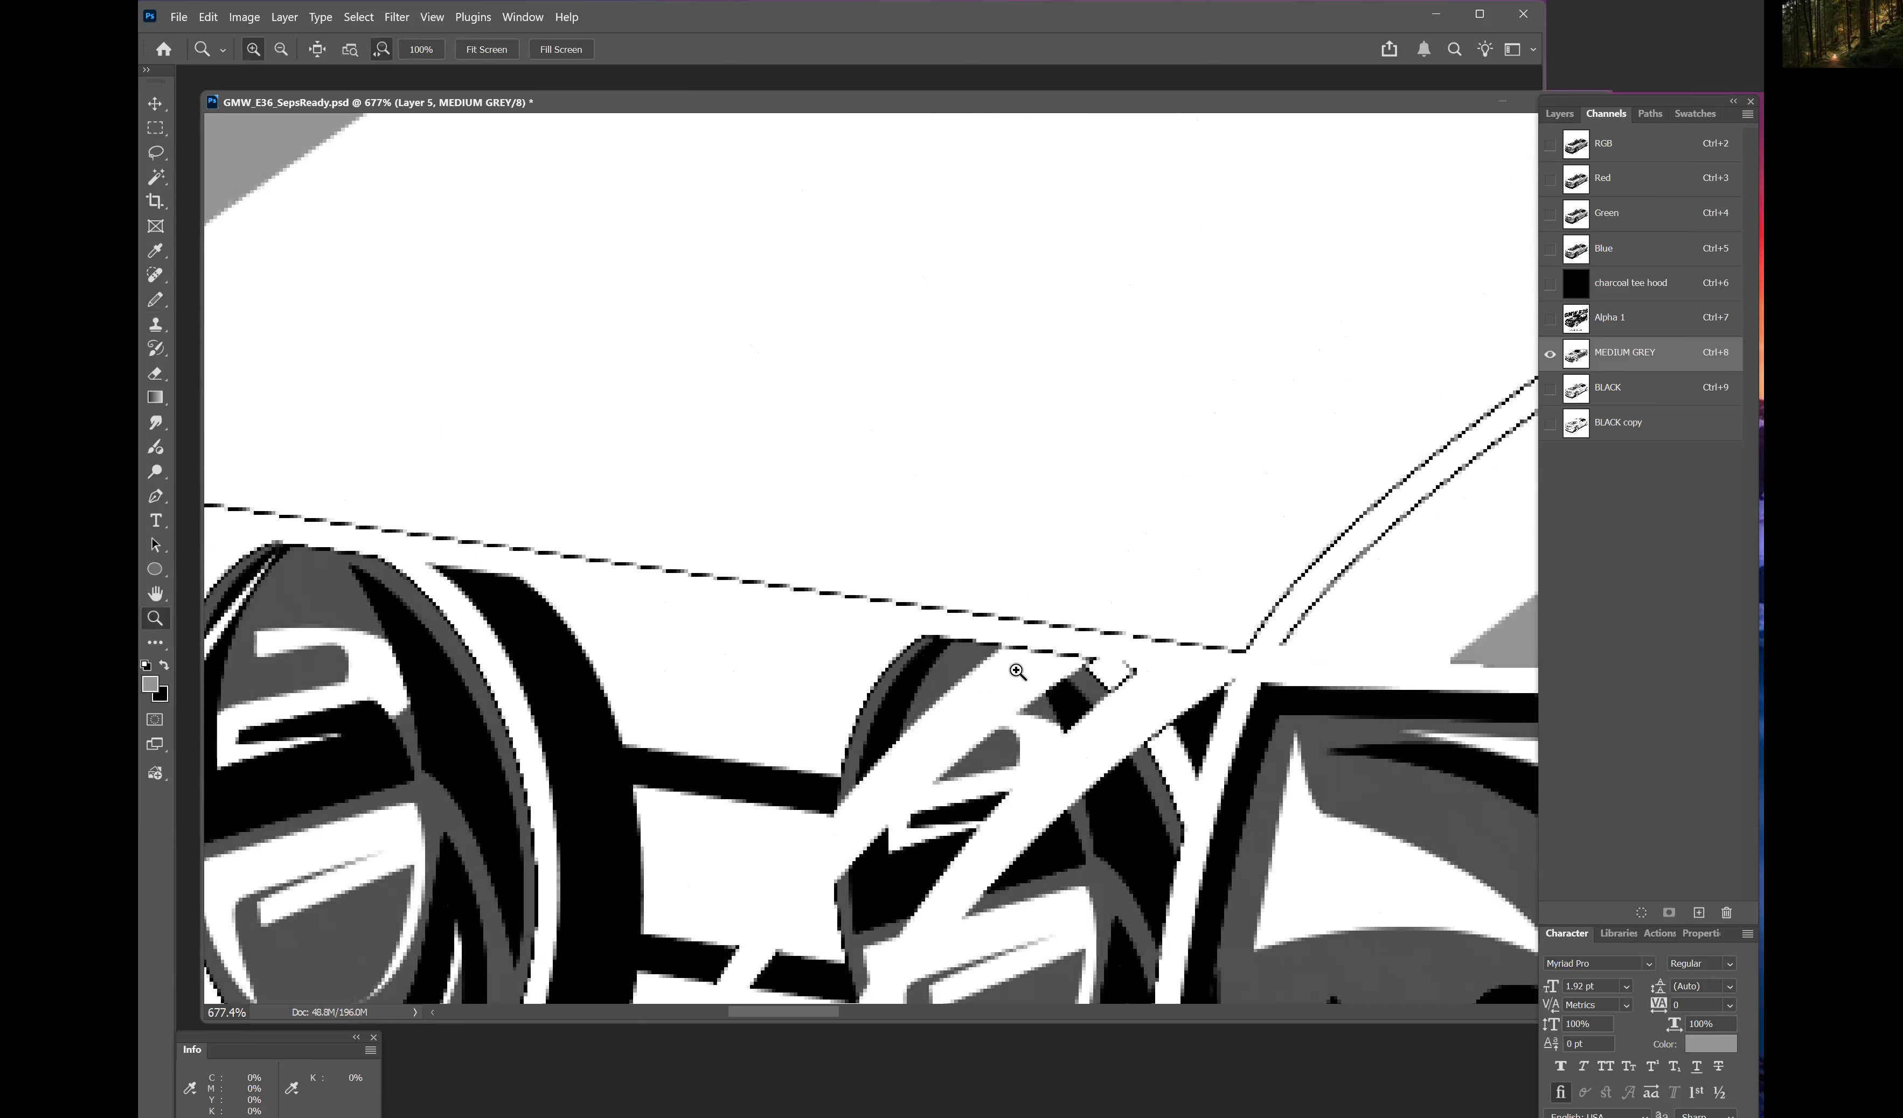
Step: Set the Pencil's color to white and paint over the thin dark straight line along the hood's front edge above the kidney grilles
{"action": "scroll", "coordinate": [770, 612], "scroll_direction": "left", "scroll_amount": 3}
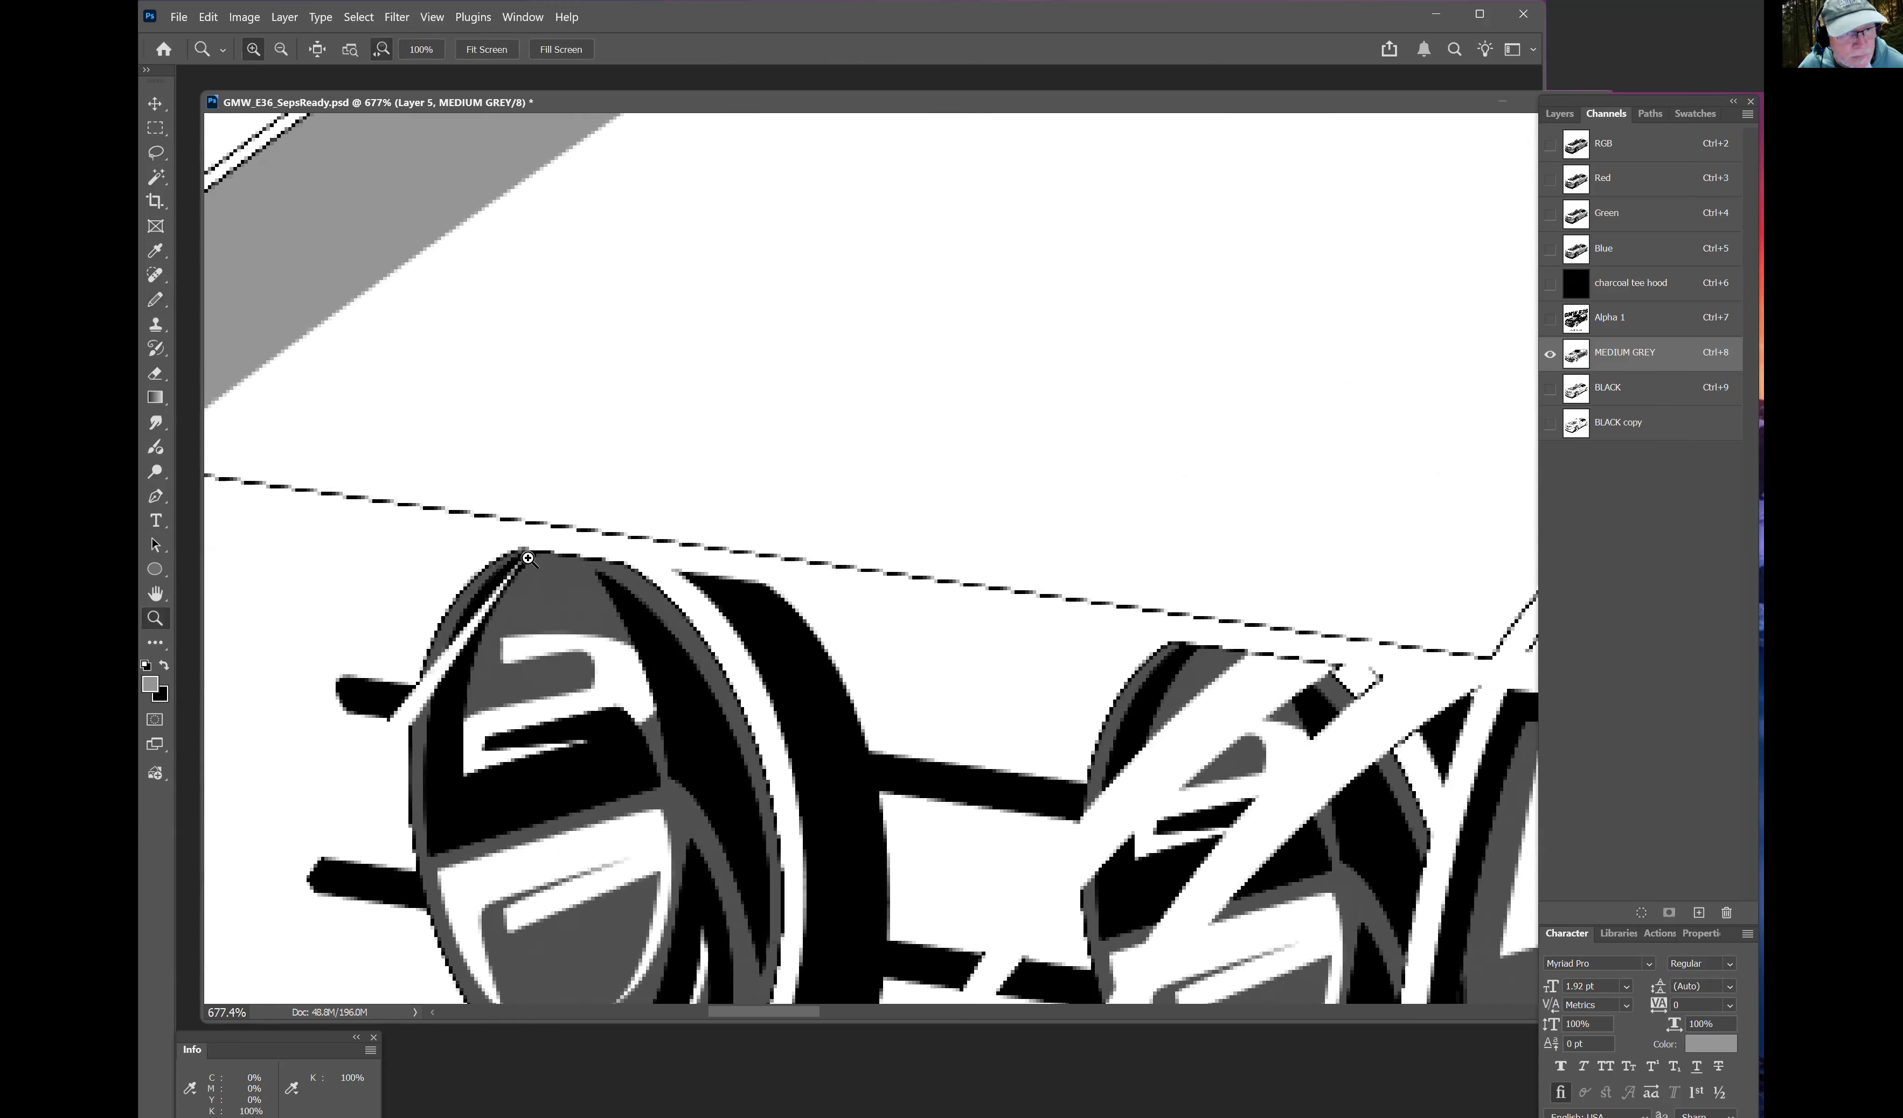
{"action": "left_click_drag", "start_coordinate": [527, 559], "coordinate": [412, 540]}
{"action": "key", "text": "b"}
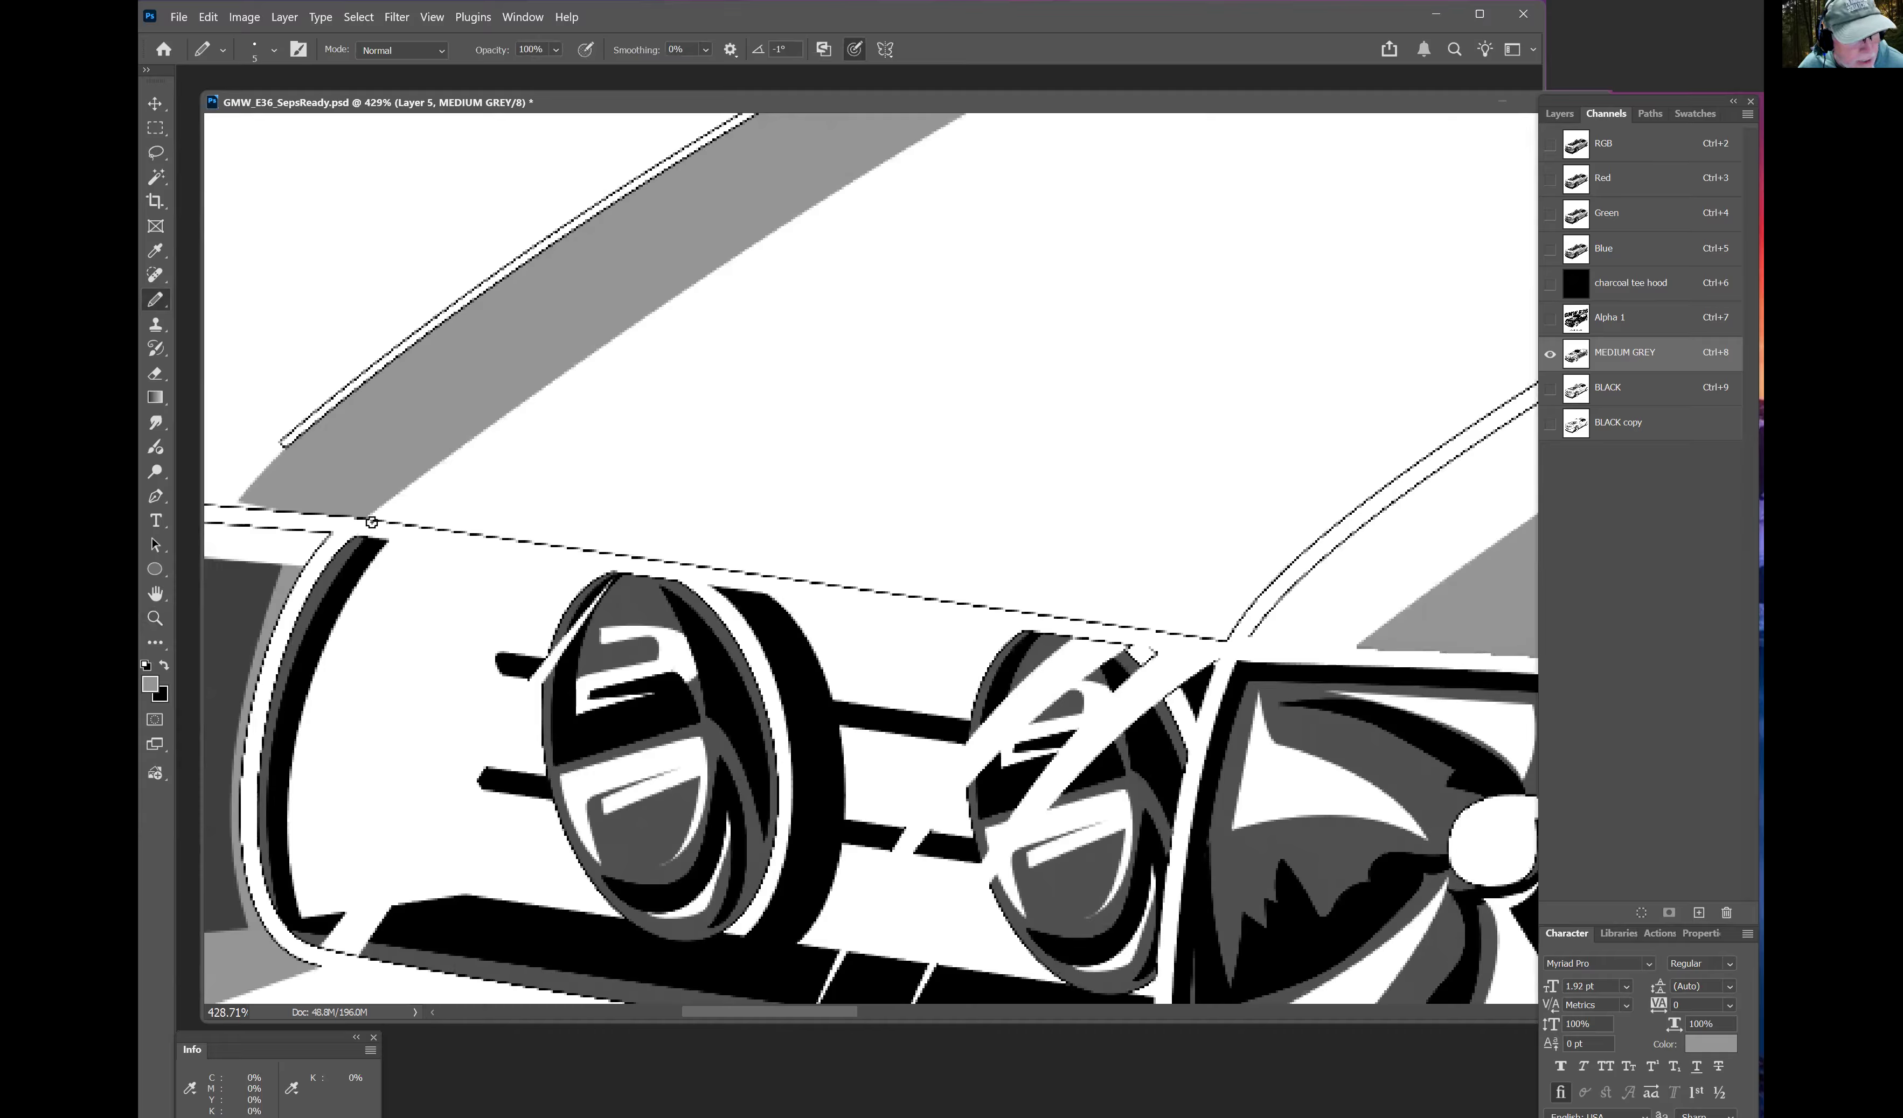
{"action": "key", "text": "d"}
{"action": "key", "text": "x"}
{"action": "key", "text": "x"}
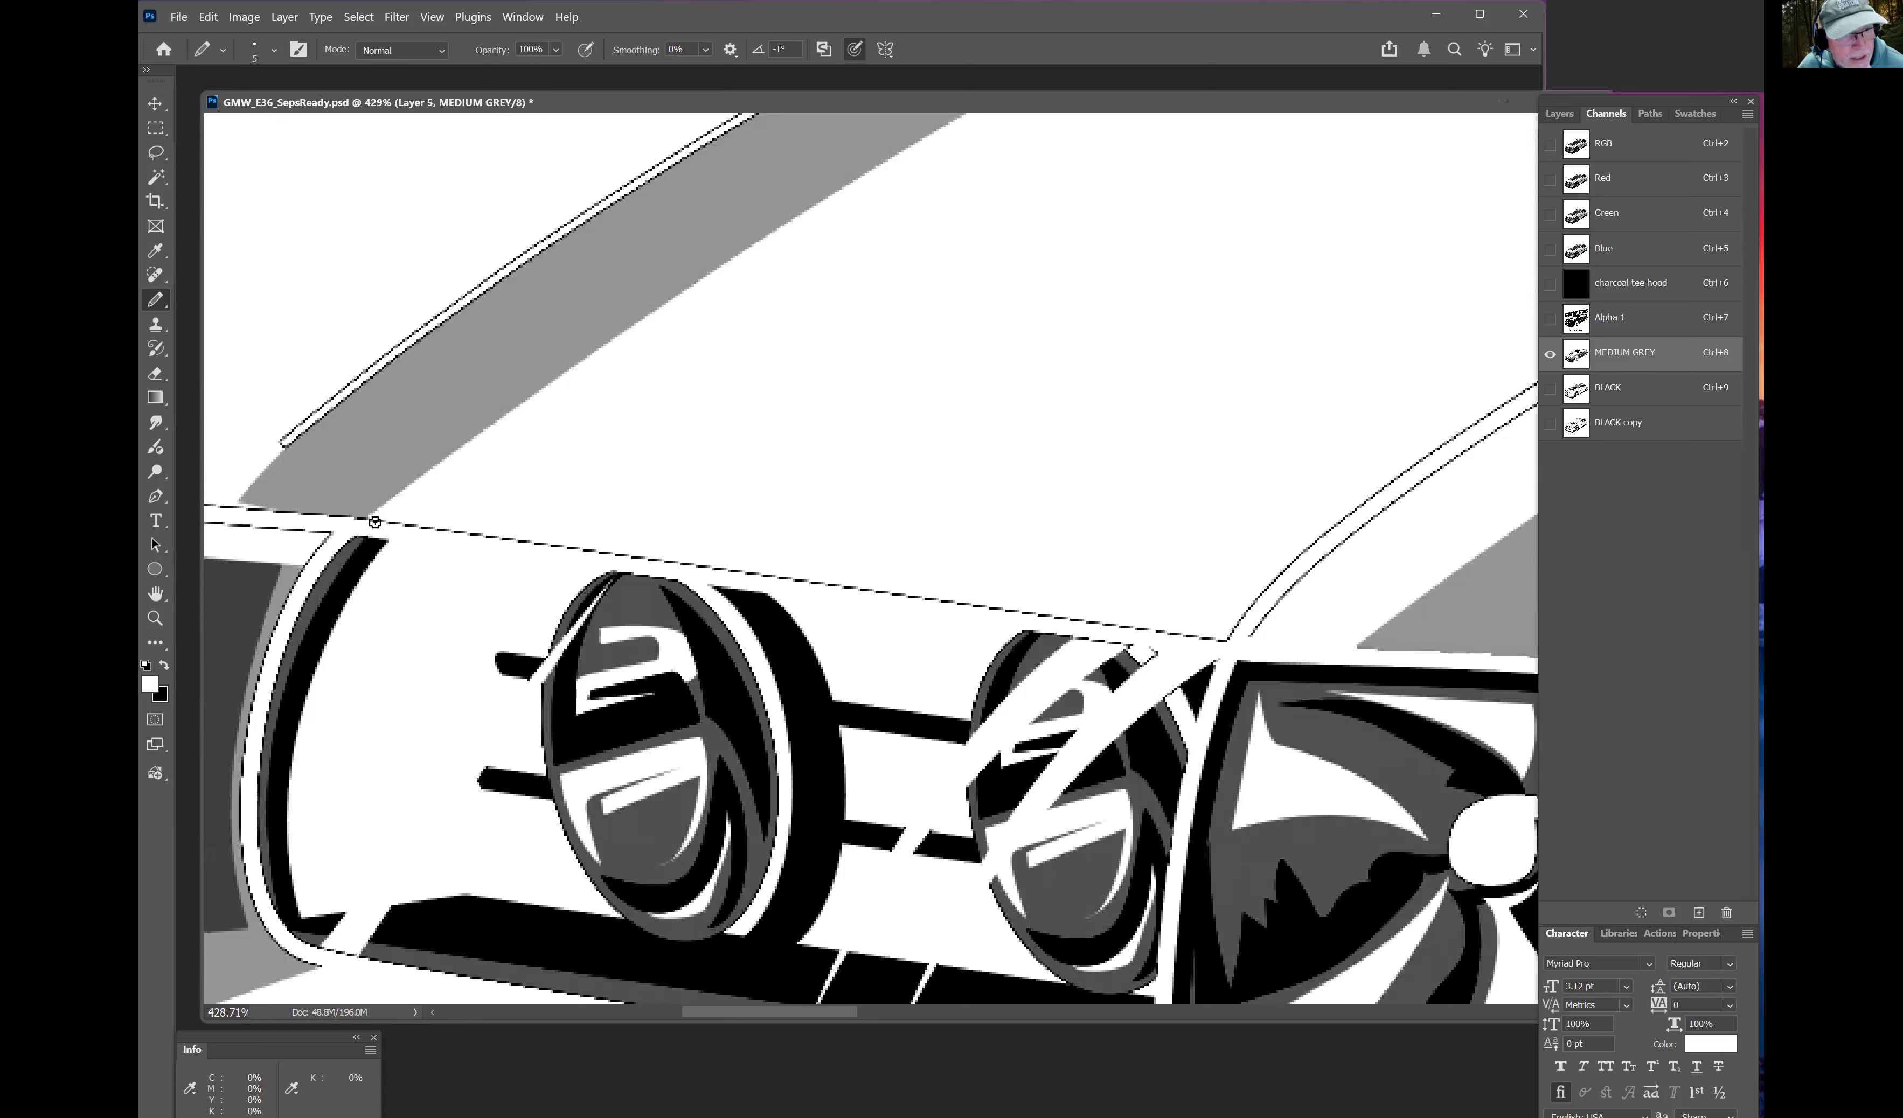
{"action": "left_click", "coordinate": [1222, 642], "text": "shift"}
Step: Enlarge the Pencil to 30 and paint white over the lower stretch of the double thin line running from the headlight along the hood's side
{"action": "mouse_move", "coordinate": [1267, 588]}
{"action": "left_mouse_down"}
{"action": "mouse_move", "coordinate": [806, 765]}
{"action": "mouse_move", "coordinate": [891, 650]}
{"action": "mouse_move", "coordinate": [1190, 438]}
{"action": "mouse_move", "coordinate": [1267, 434]}
{"action": "left_mouse_up"}
{"action": "key", "text": "bracketright"}
{"action": "key", "text": "bracketright"}
{"action": "key", "text": "bracketright"}
{"action": "left_click_drag", "start_coordinate": [1031, 630], "coordinate": [1342, 406]}
{"action": "left_click_drag", "start_coordinate": [700, 716], "coordinate": [94, 1016]}
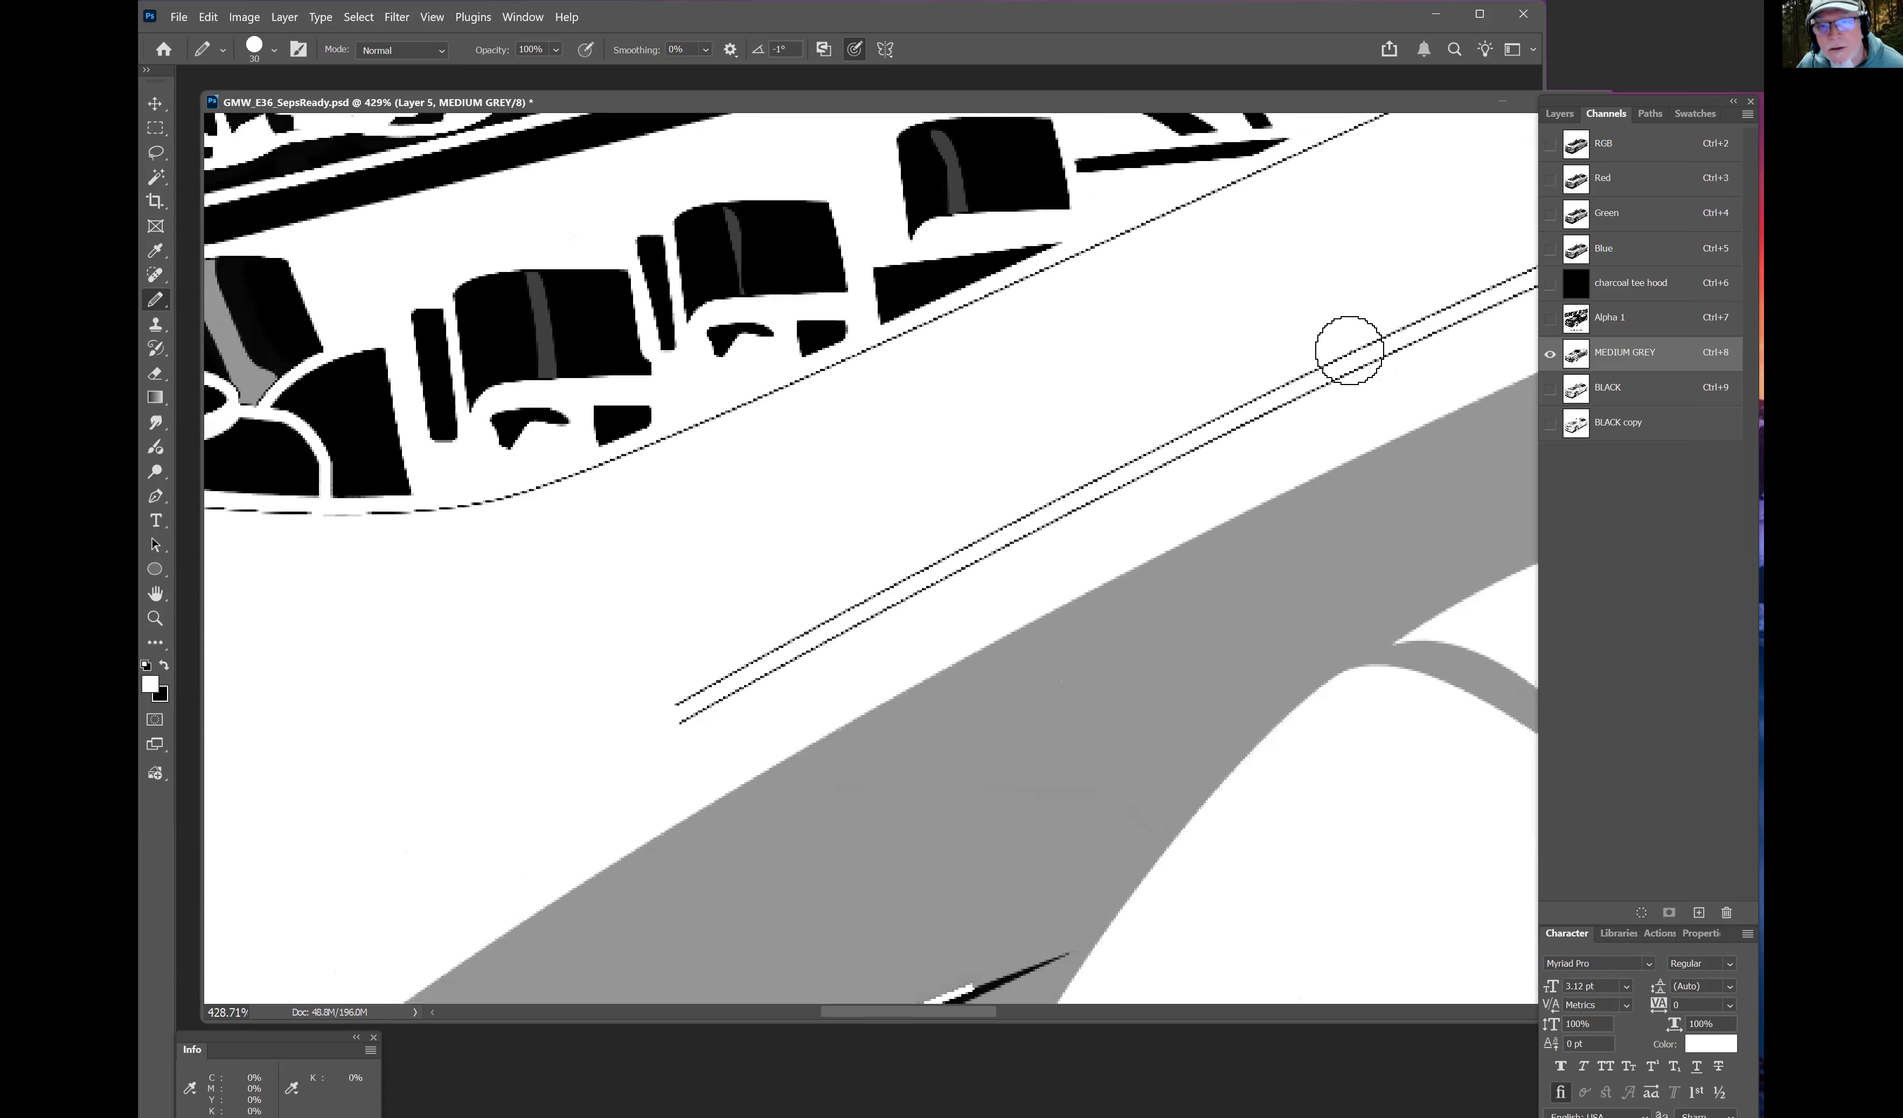
{"action": "left_click", "coordinate": [1443, 311], "text": "shift"}
{"action": "left_click_drag", "start_coordinate": [1393, 327], "coordinate": [314, 776]}
{"action": "left_click_drag", "start_coordinate": [924, 508], "coordinate": [153, 822]}
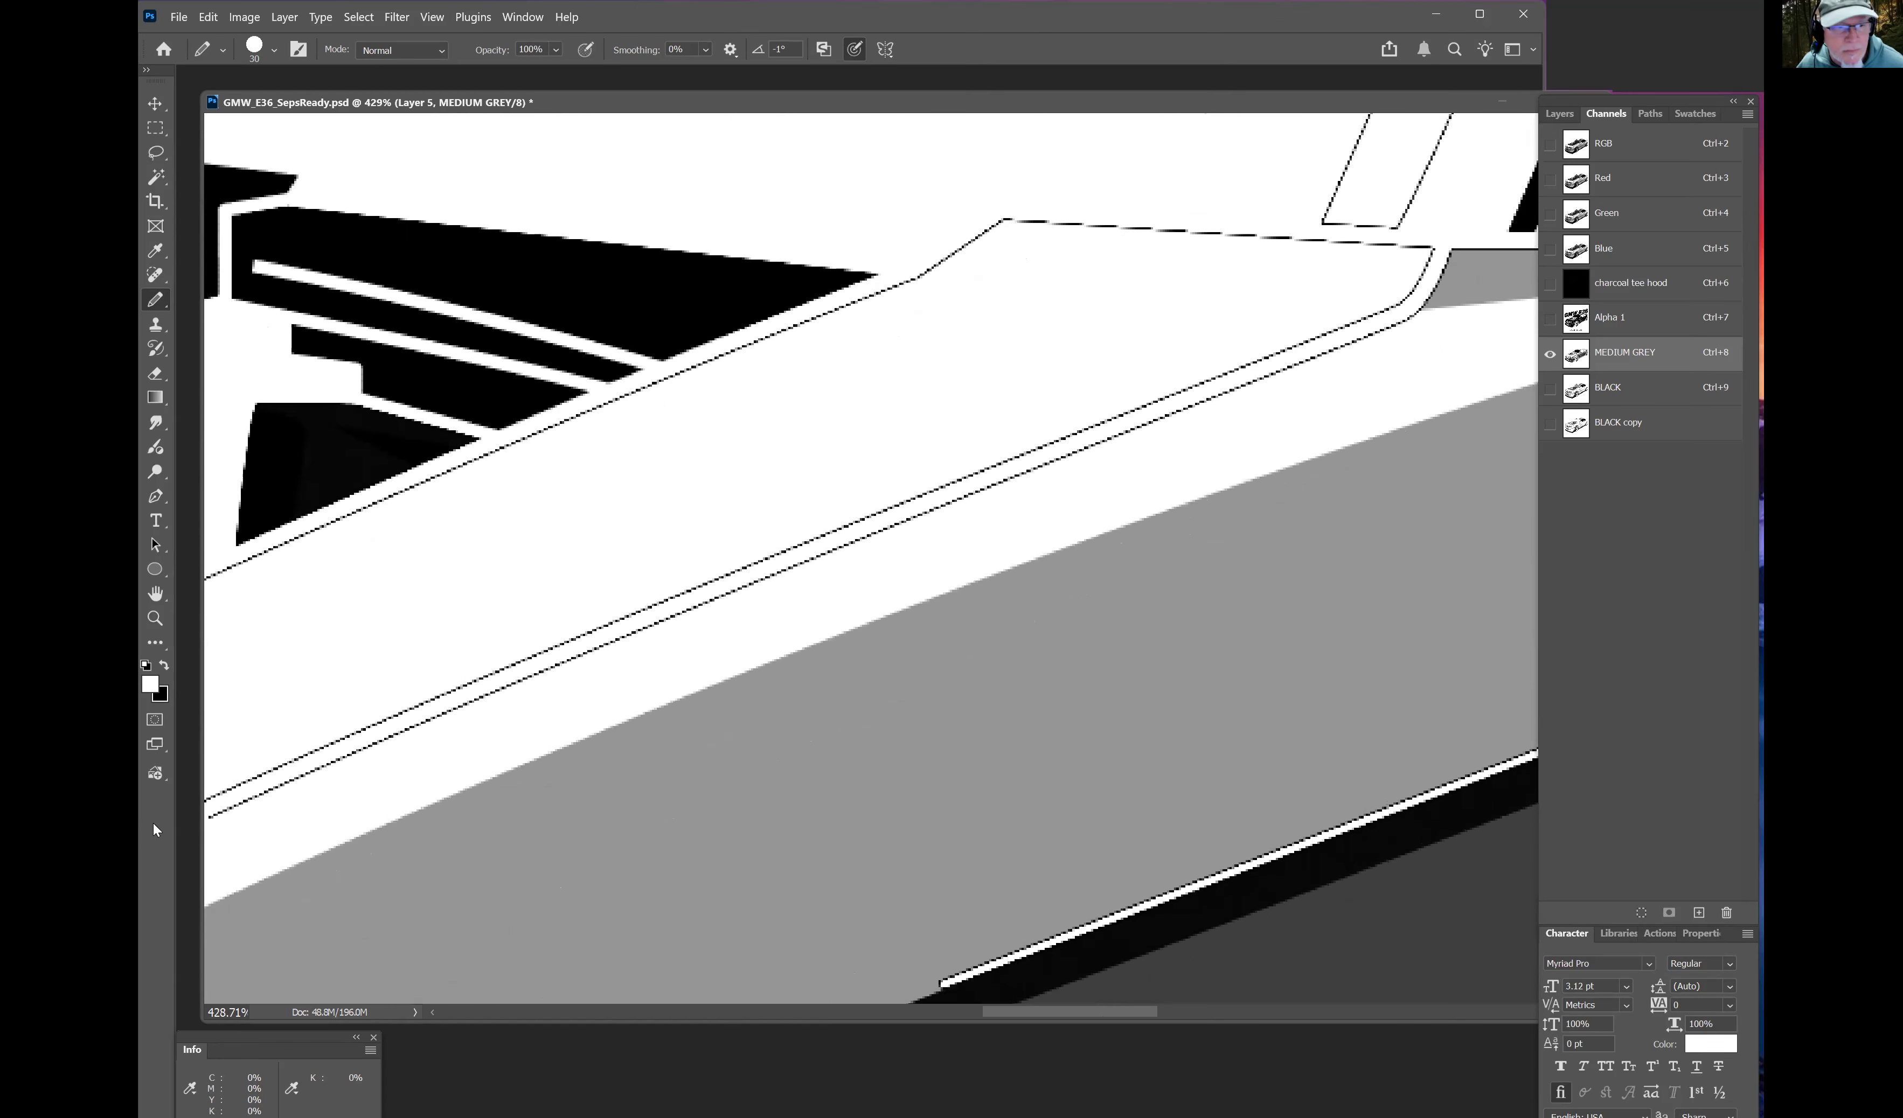
Step: Paint white over the remaining stretch of the double thin line along the hood's side, up to its curved end near the windshield pillar
{"action": "left_click_drag", "start_coordinate": [269, 776], "coordinate": [395, 722]}
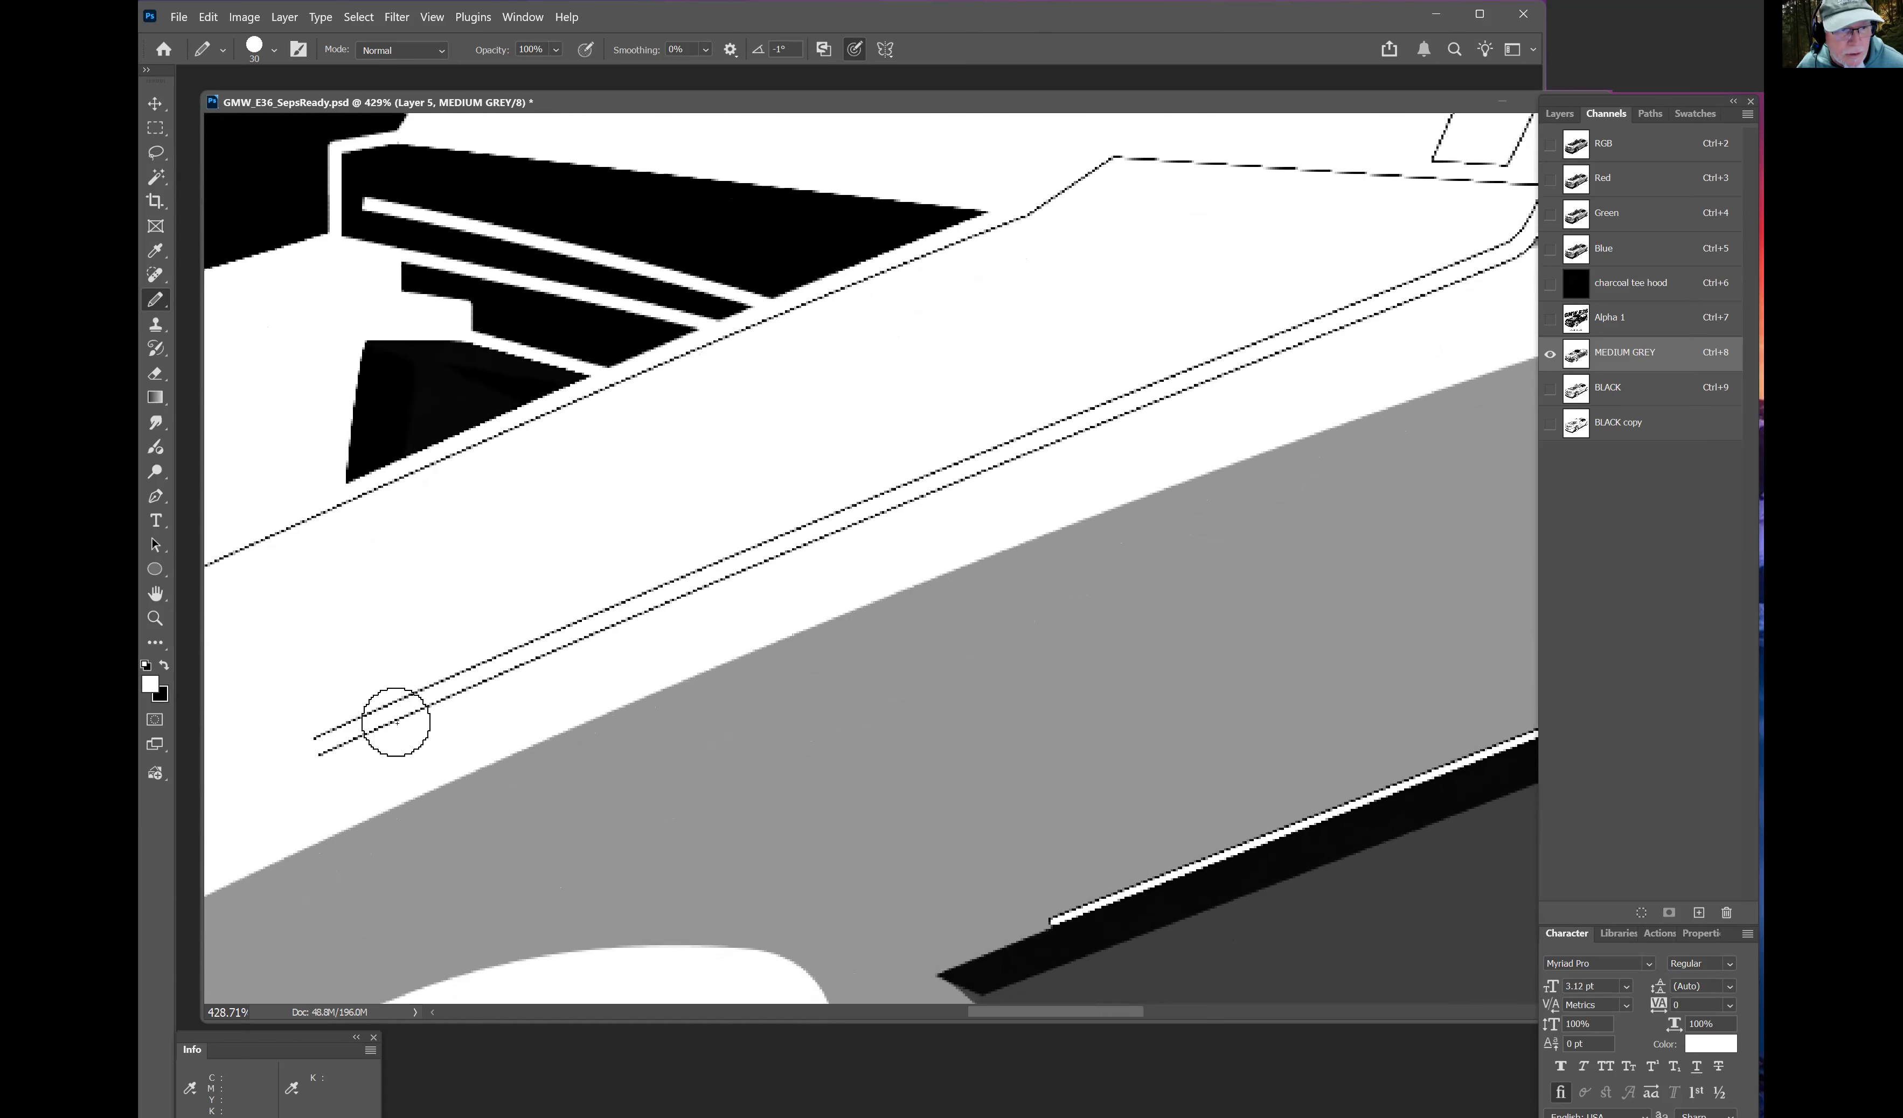
{"action": "left_click", "coordinate": [318, 742]}
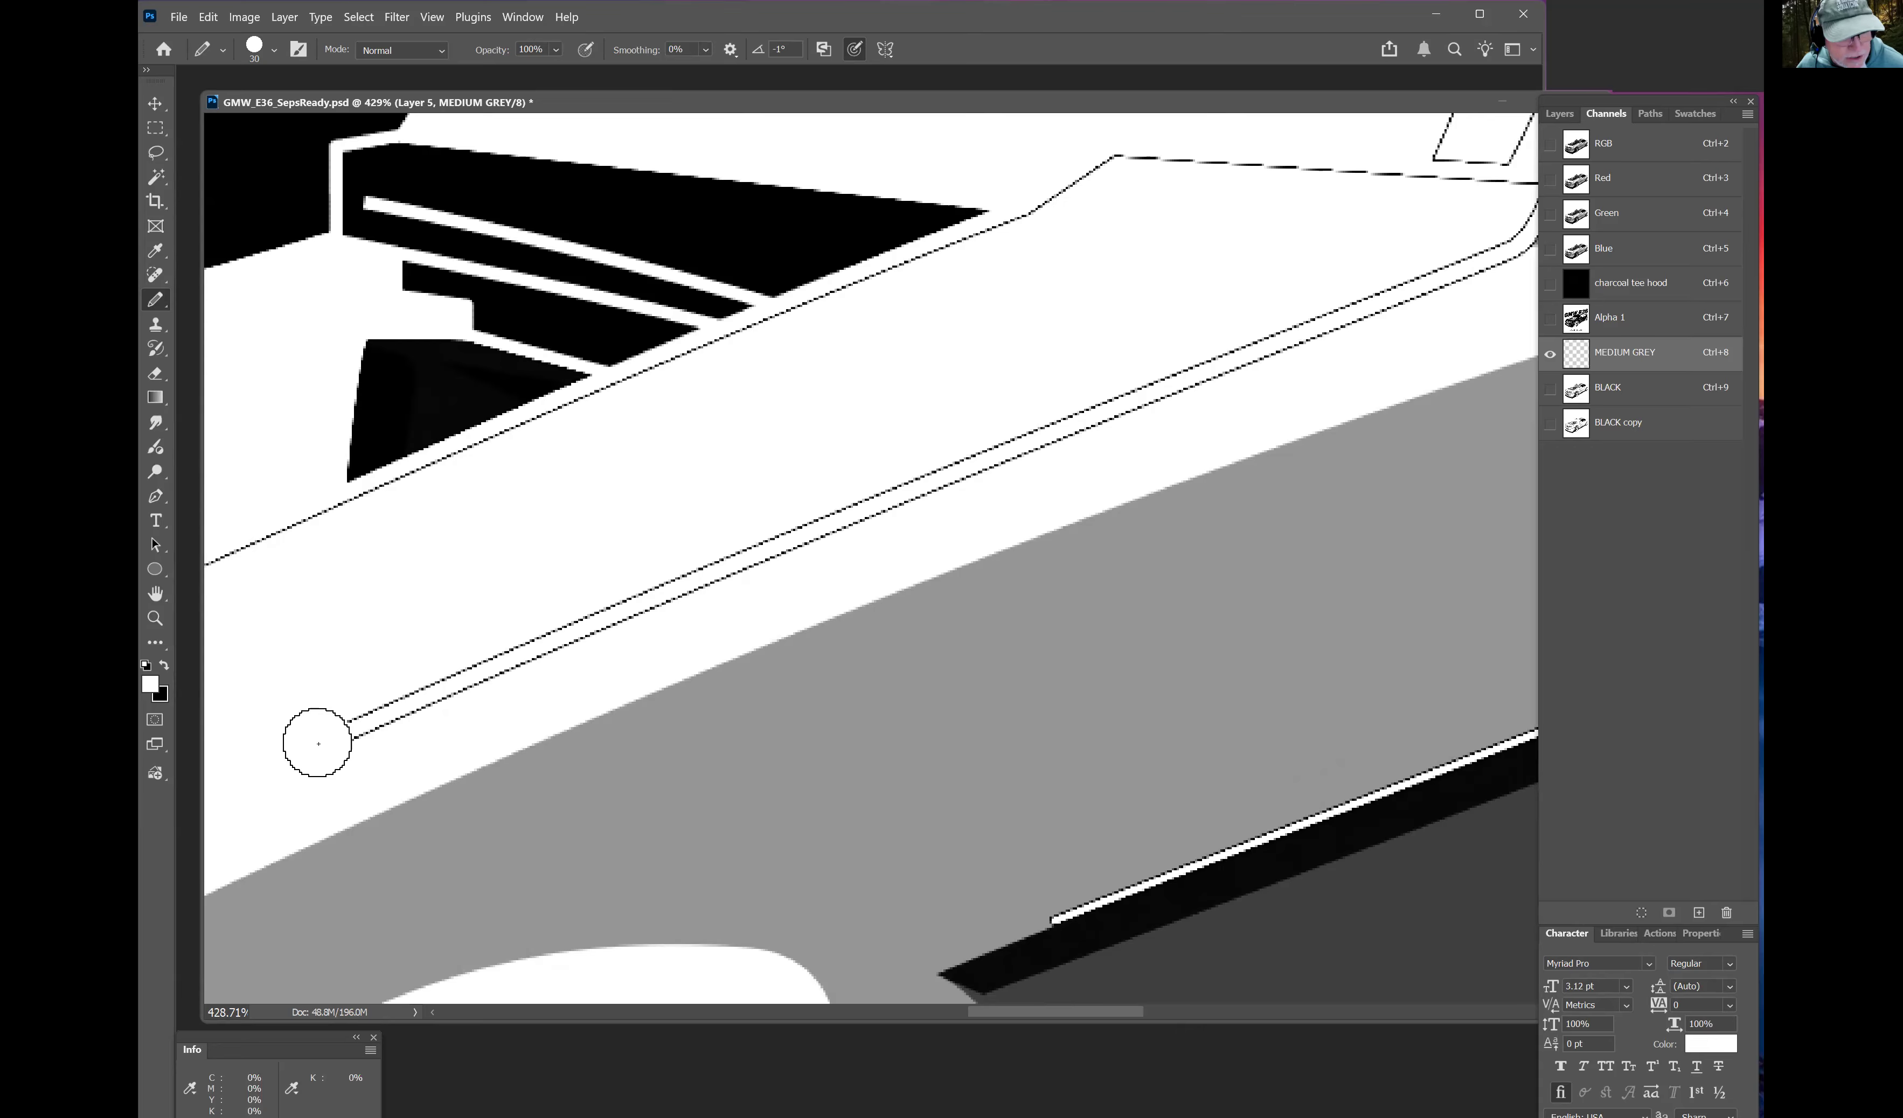
{"action": "left_click", "coordinate": [327, 735]}
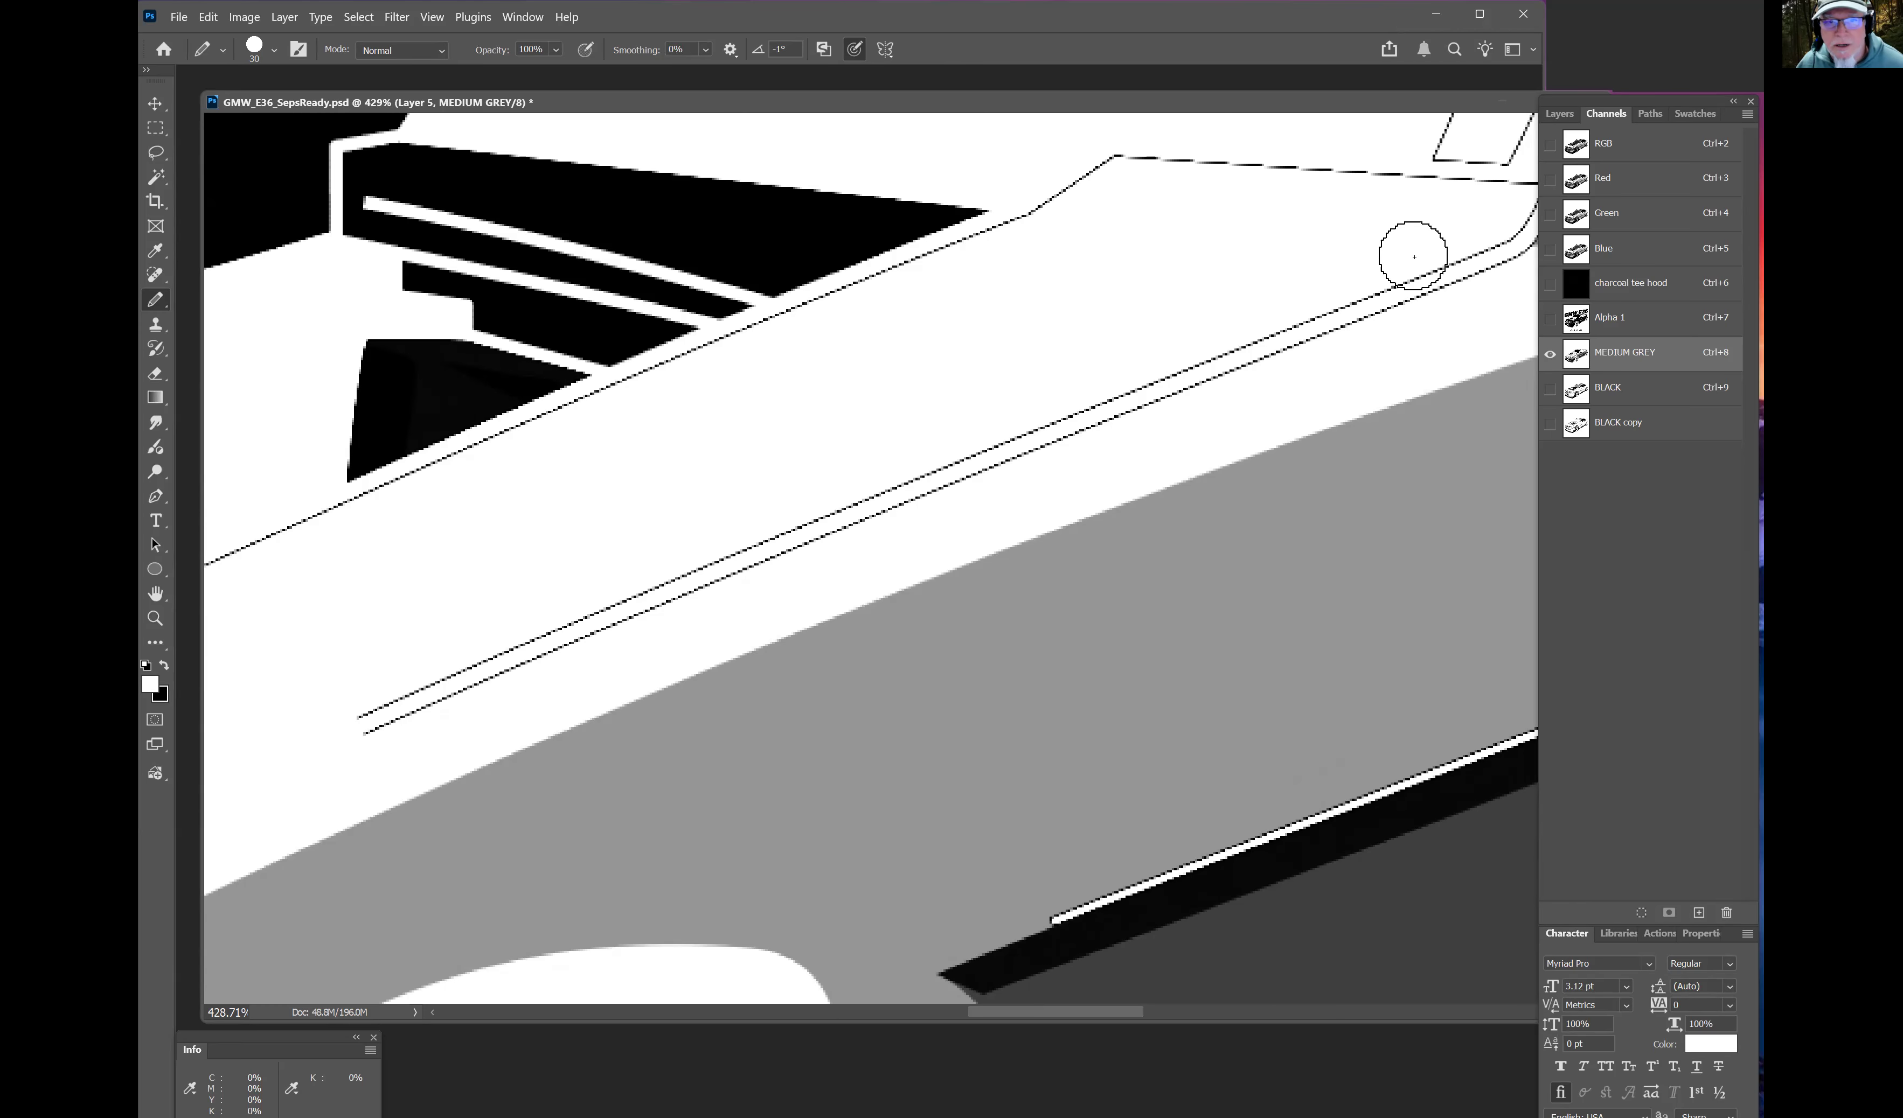
{"action": "left_click", "coordinate": [1489, 261], "text": "shift"}
{"action": "left_click_drag", "start_coordinate": [1443, 263], "coordinate": [785, 761]}
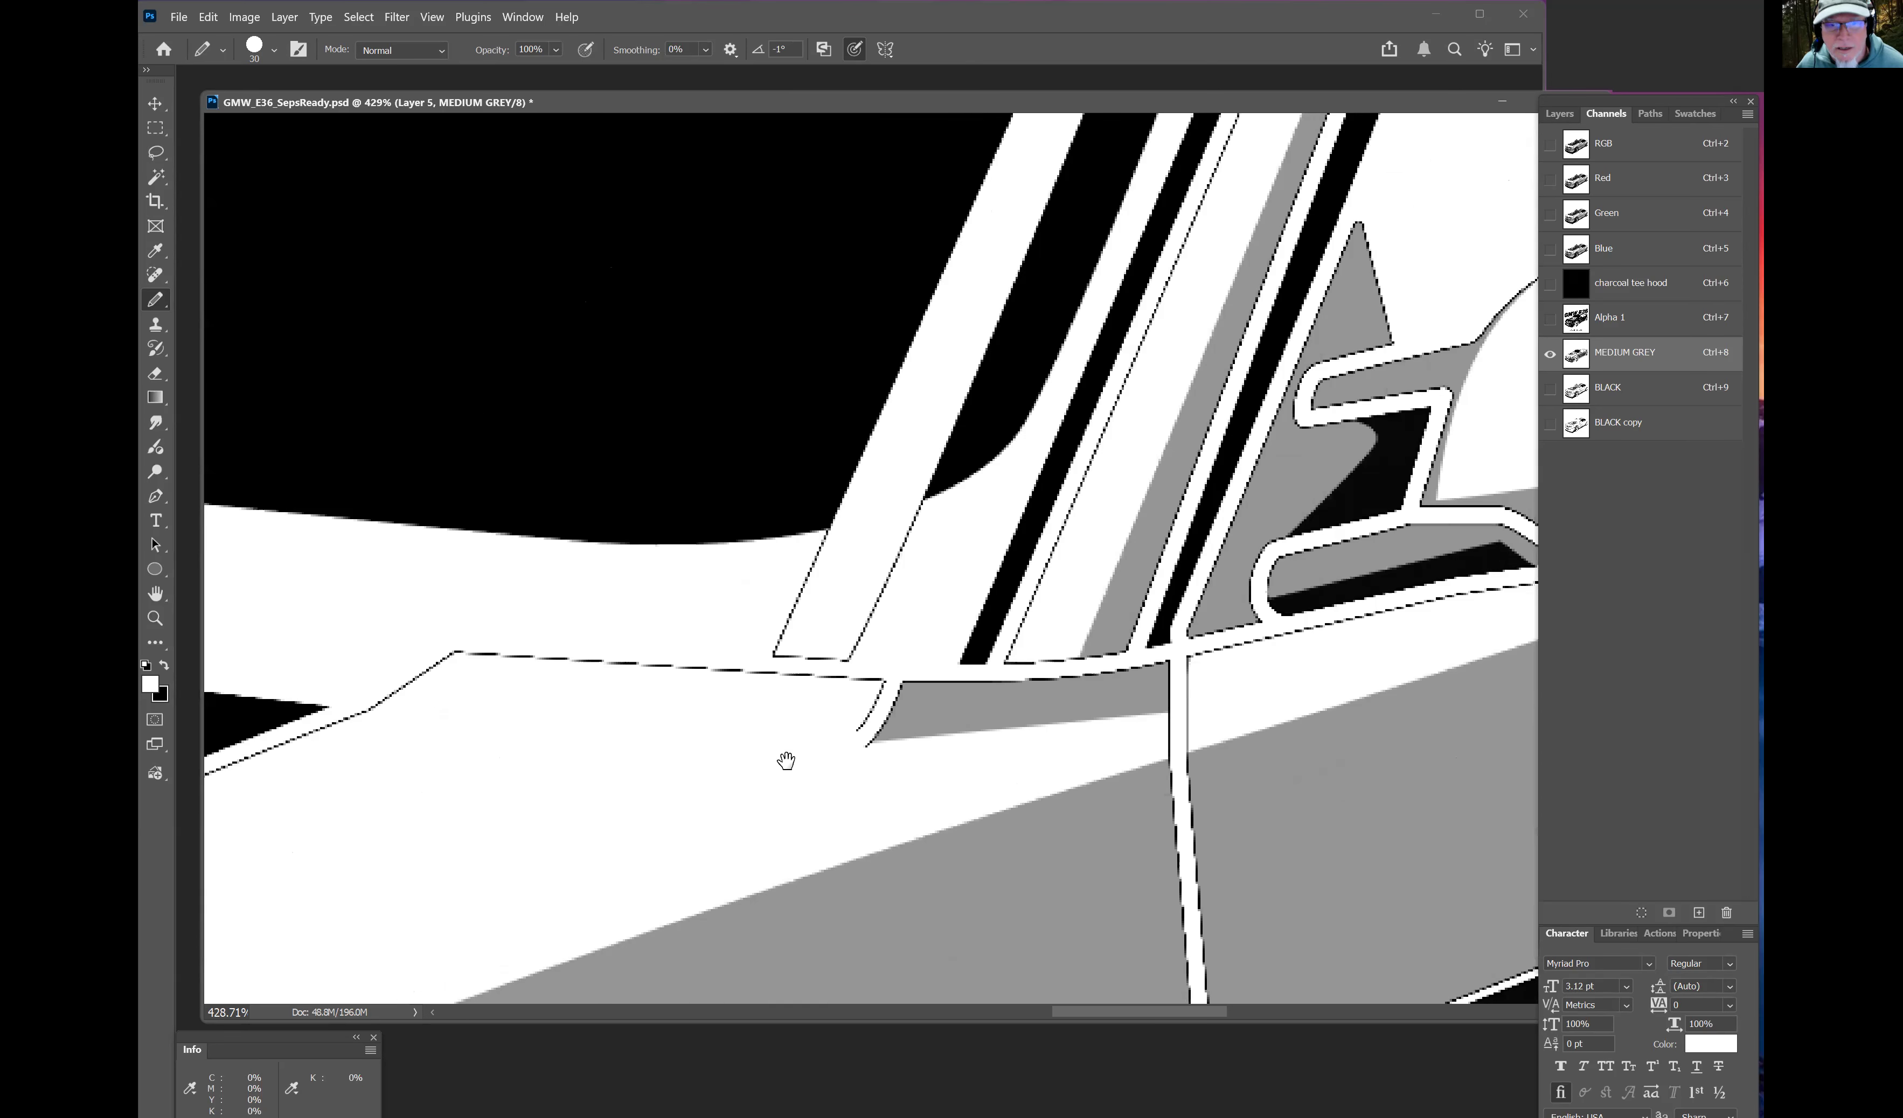
Step: Reduce the Pencil to 10 and paint white over the short curve beside the windshield pillar and the straight line along the hood's rear edge
{"action": "key", "text": "bracketleft"}
{"action": "key", "text": "bracketleft"}
{"action": "key", "text": "bracketleft"}
{"action": "key", "text": "bracketleft"}
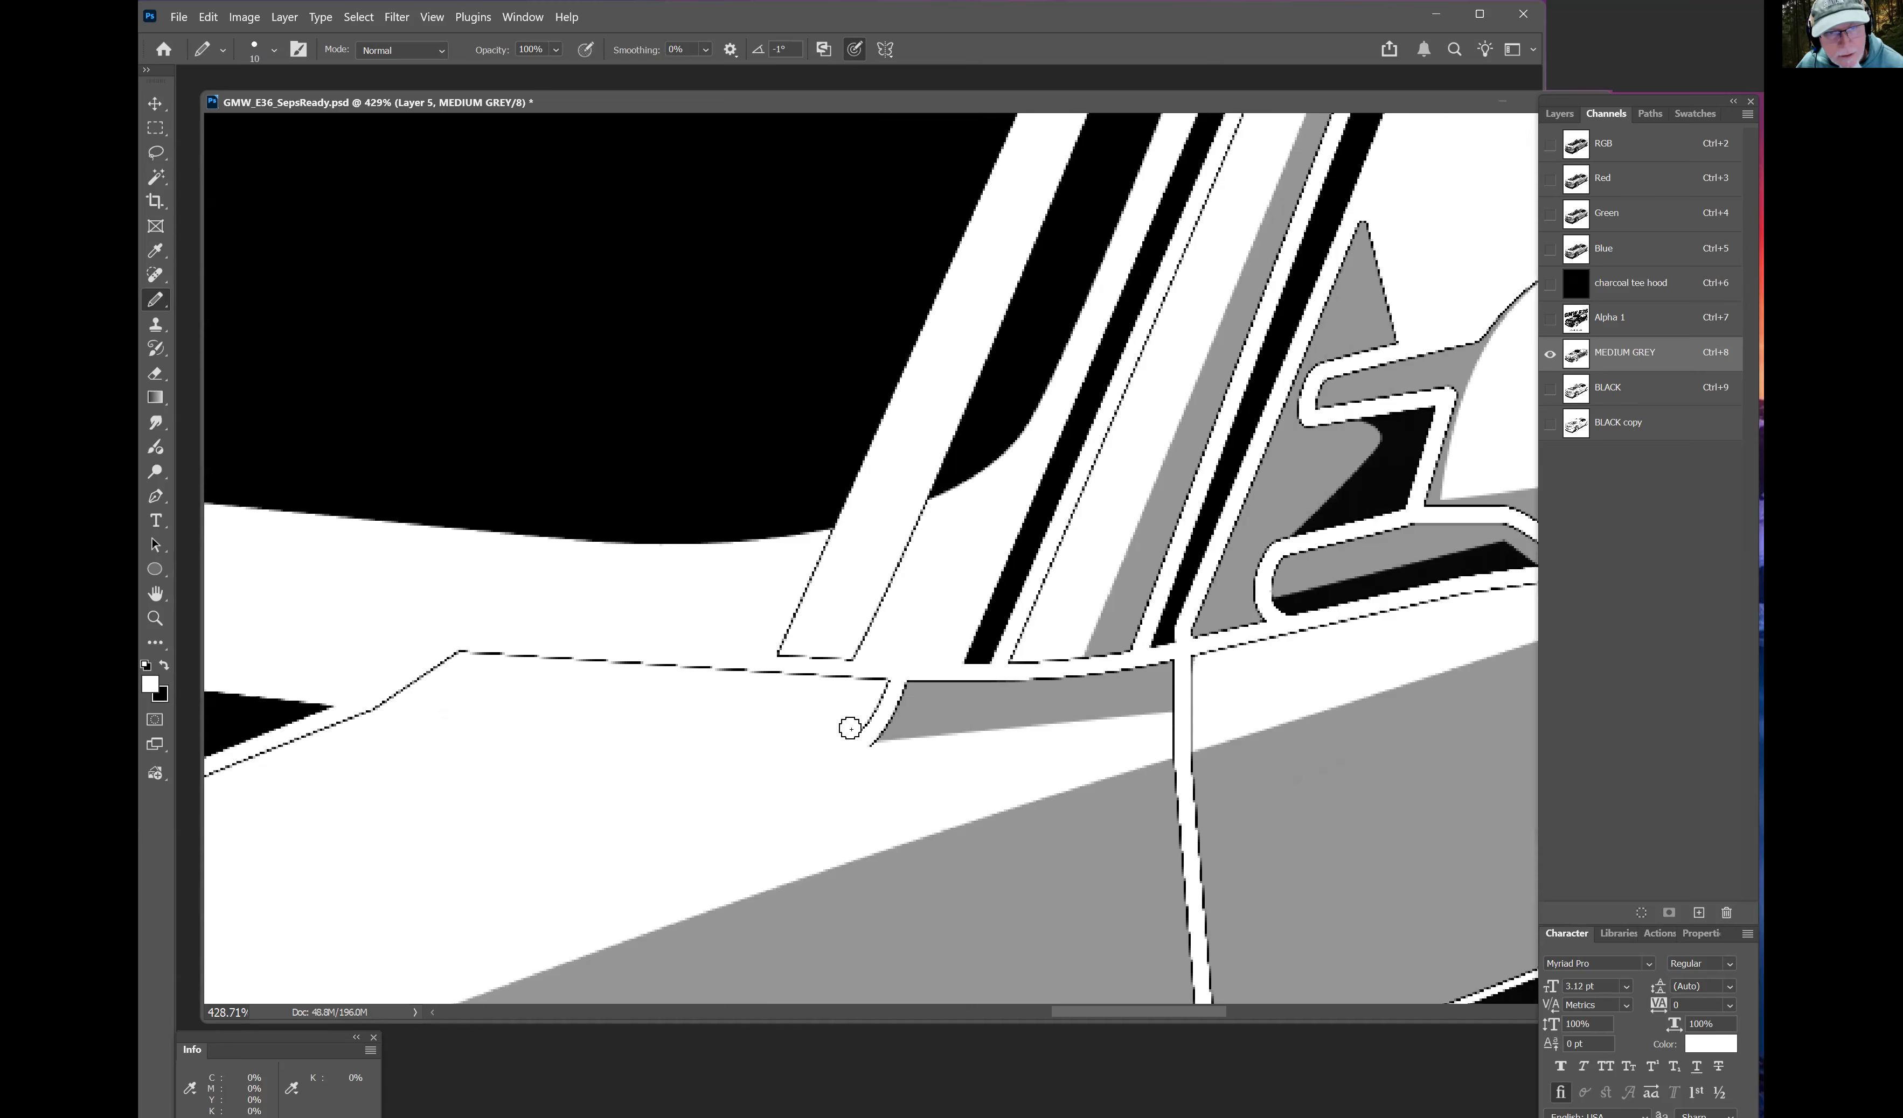
{"action": "left_click_drag", "start_coordinate": [864, 723], "coordinate": [879, 682]}
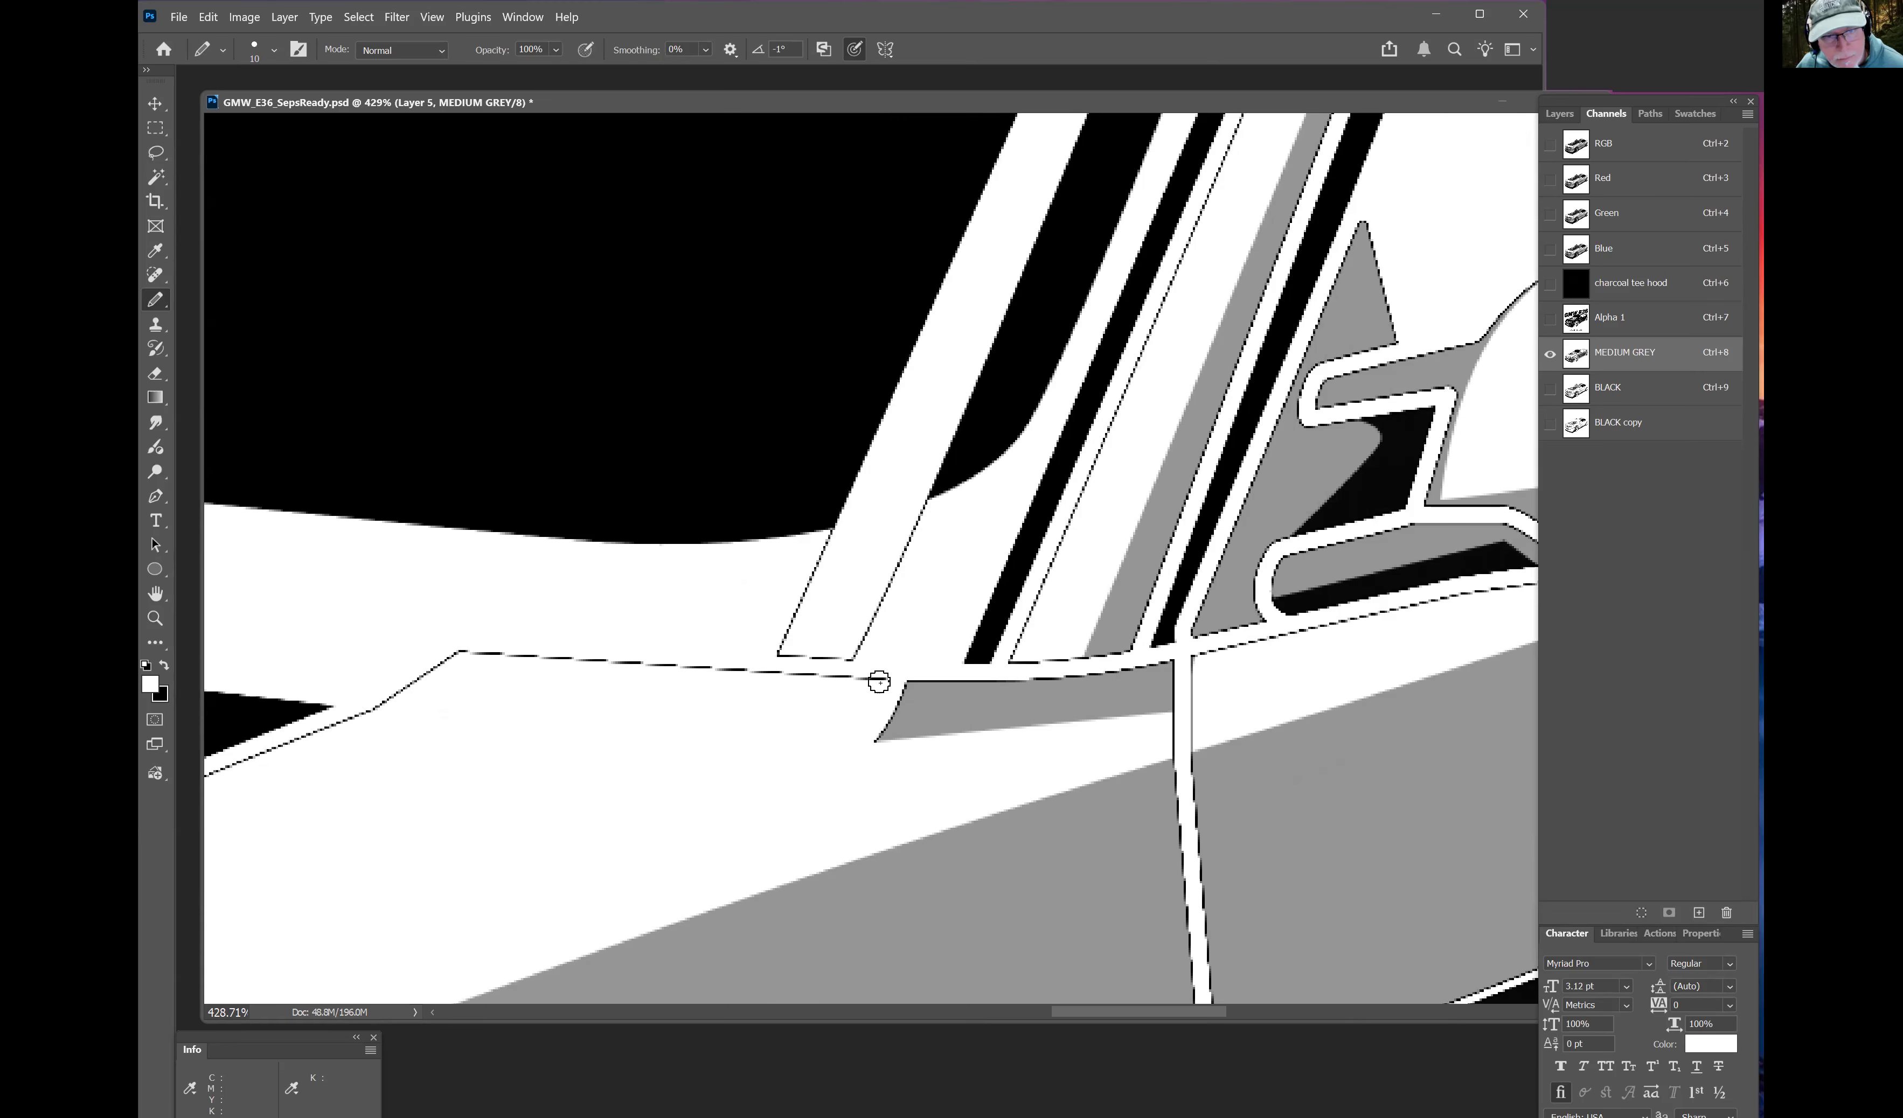
{"action": "left_click", "coordinate": [453, 651], "text": "shift"}
{"action": "scroll", "coordinate": [709, 731], "scroll_direction": "left", "scroll_amount": 5}
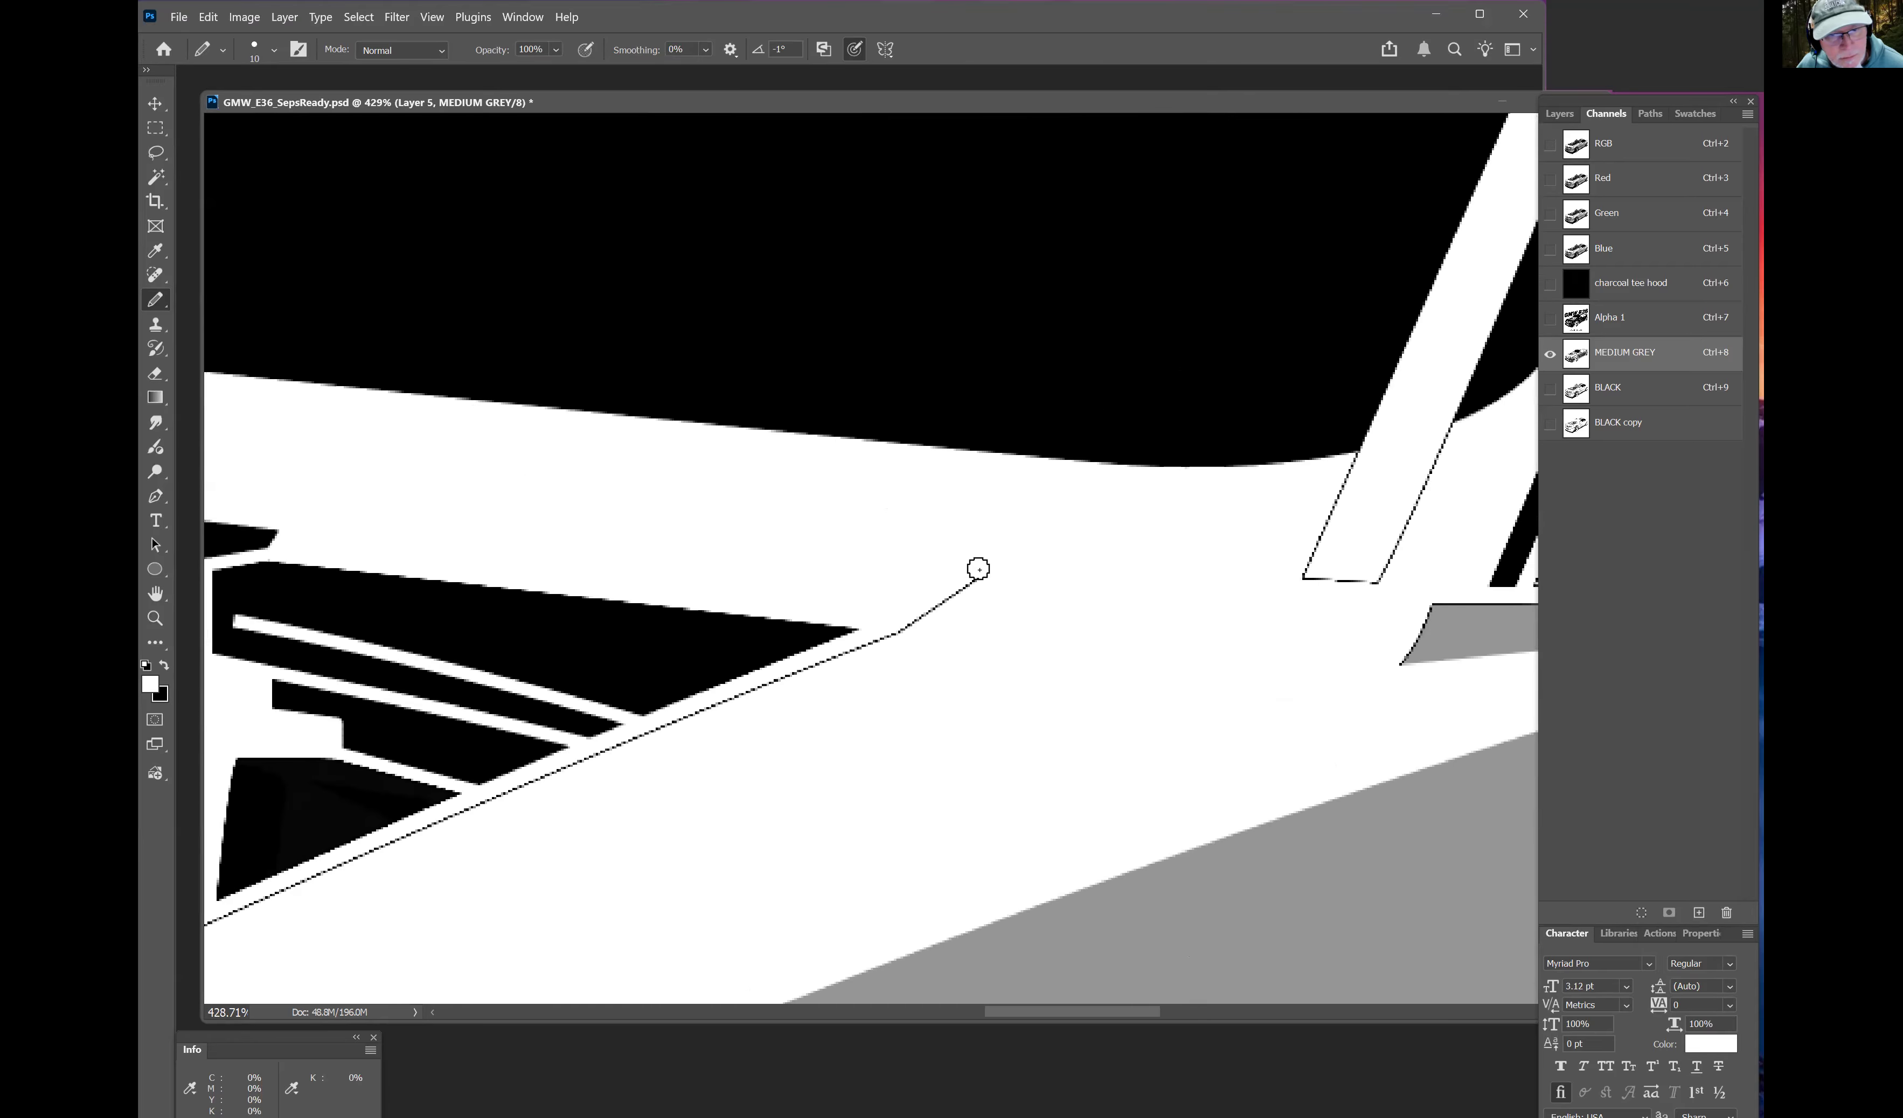
Step: Paint white over the short diagonal line at the hood's rear corner and along the upper stretch of the engine area's edge line
{"action": "left_click_drag", "start_coordinate": [865, 699], "coordinate": [1353, 545]}
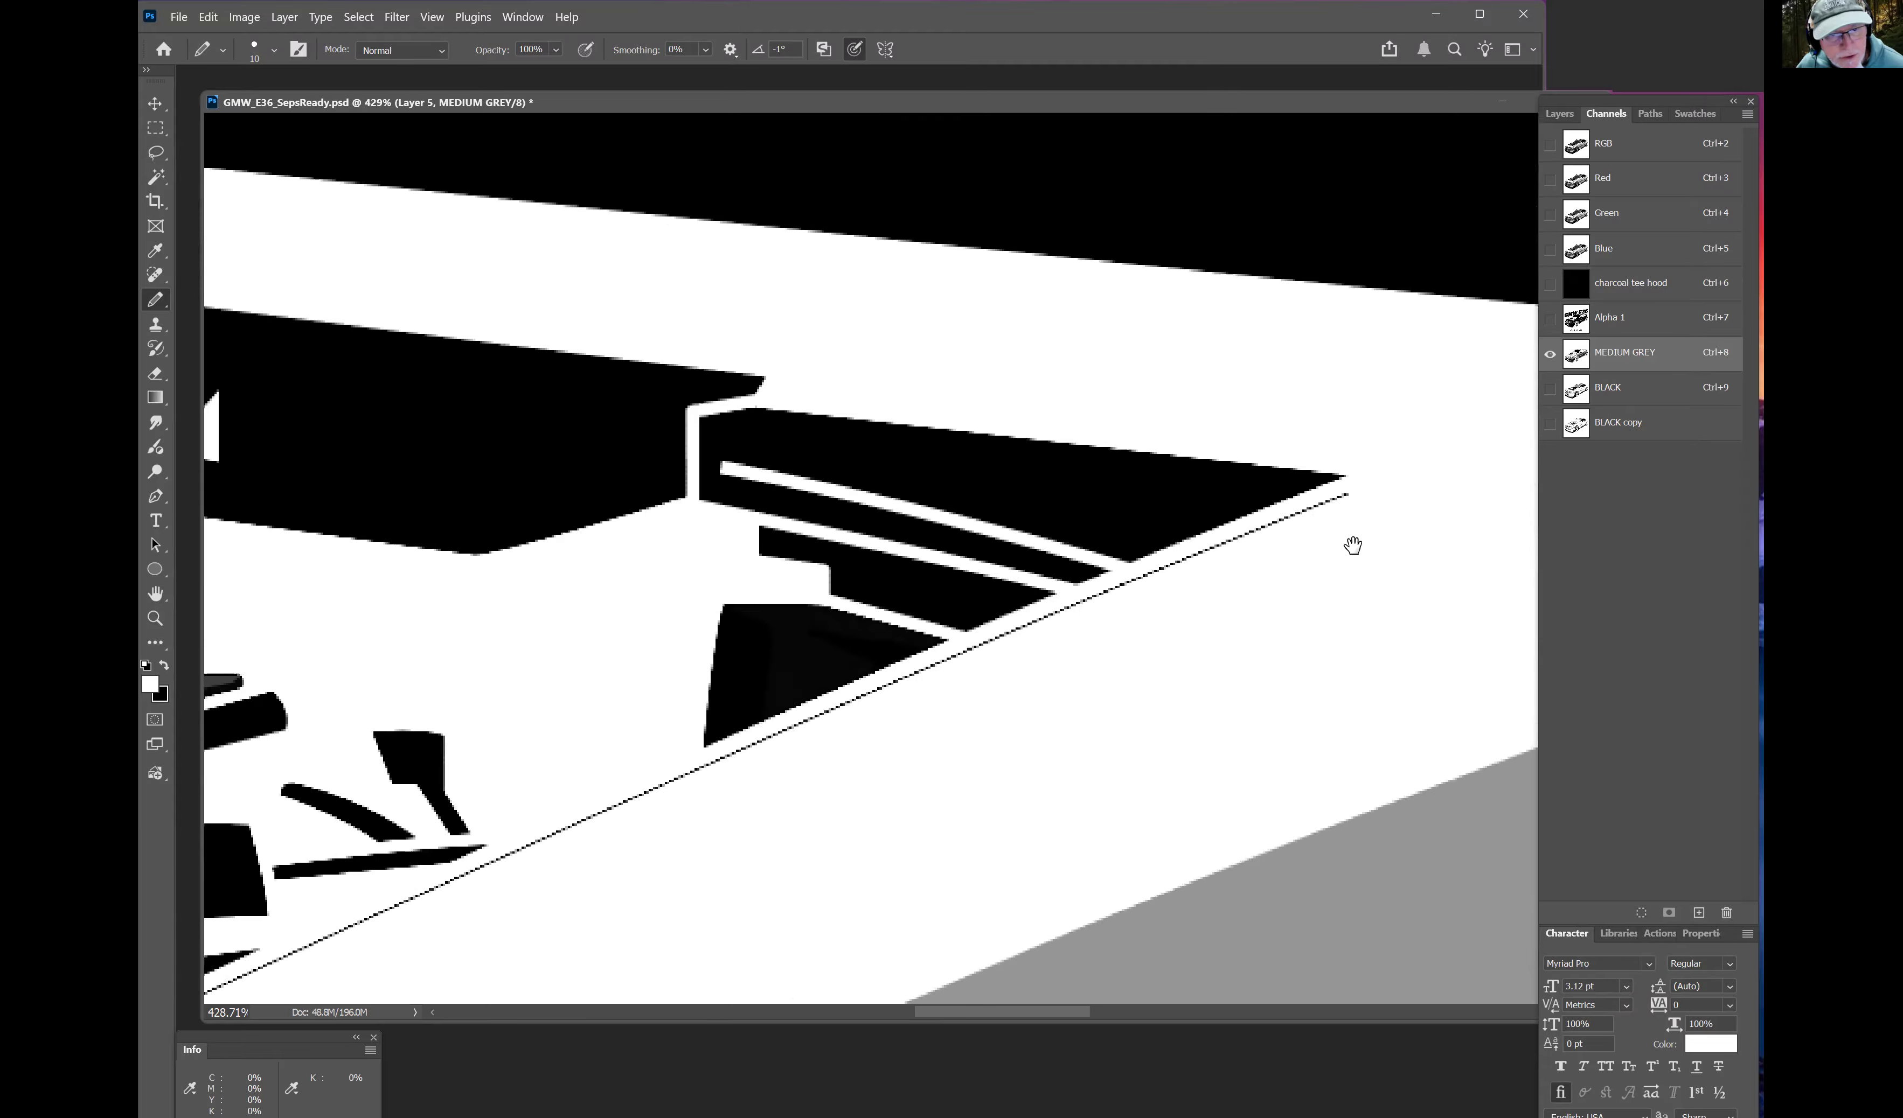
{"action": "left_click", "coordinate": [467, 866], "text": "shift"}
{"action": "mouse_move", "coordinate": [430, 927]}
{"action": "left_mouse_down"}
{"action": "mouse_move", "coordinate": [835, 703]}
{"action": "mouse_move", "coordinate": [417, 888]}
{"action": "left_mouse_up"}
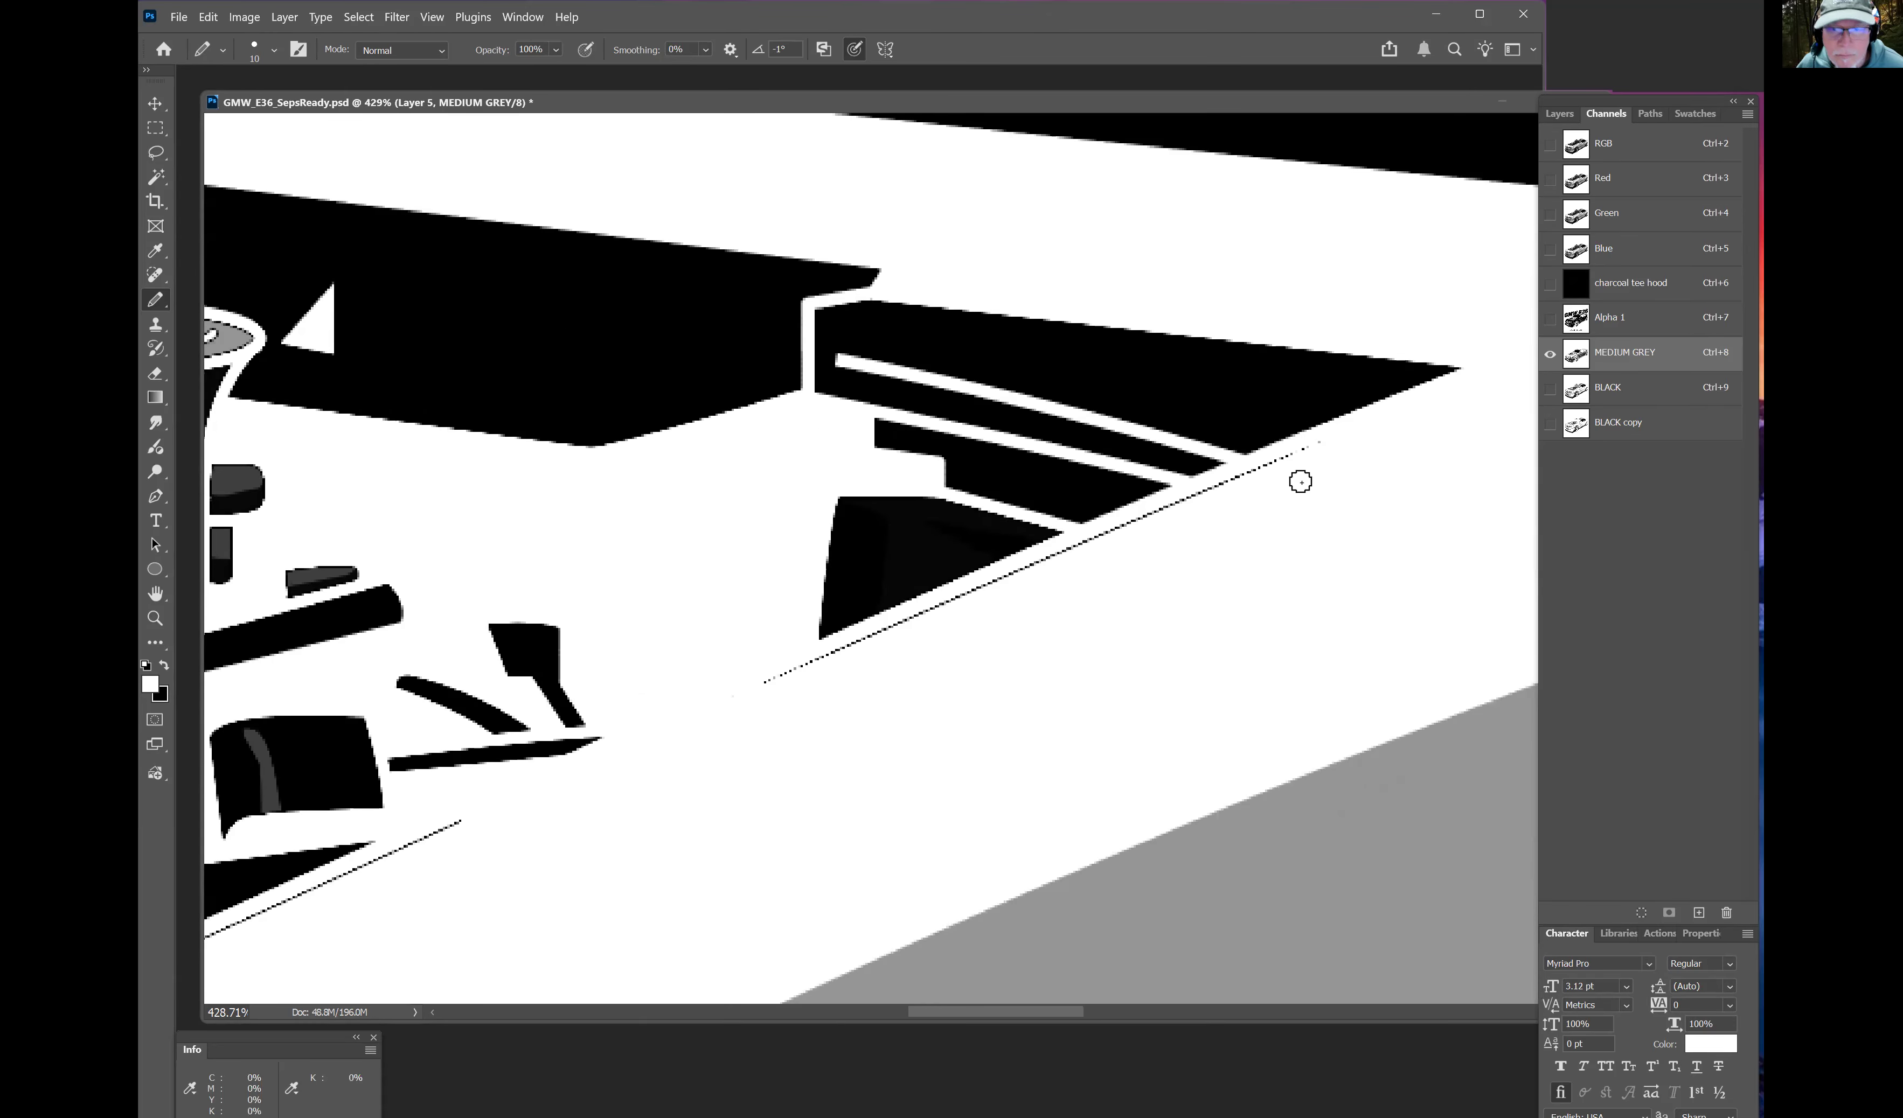
Step: Paint white over the leftover part of the engine area's edge line and its lower stretch beneath the cylinders, undoing a stray stroke
{"action": "left_click", "coordinate": [1342, 438], "text": "shift"}
{"action": "mouse_move", "coordinate": [1168, 544]}
{"action": "left_mouse_down"}
{"action": "mouse_move", "coordinate": [982, 603]}
{"action": "mouse_move", "coordinate": [1431, 409]}
{"action": "left_mouse_up"}
{"action": "left_click", "coordinate": [736, 684], "text": "shift"}
{"action": "key", "text": "ctrl+z"}
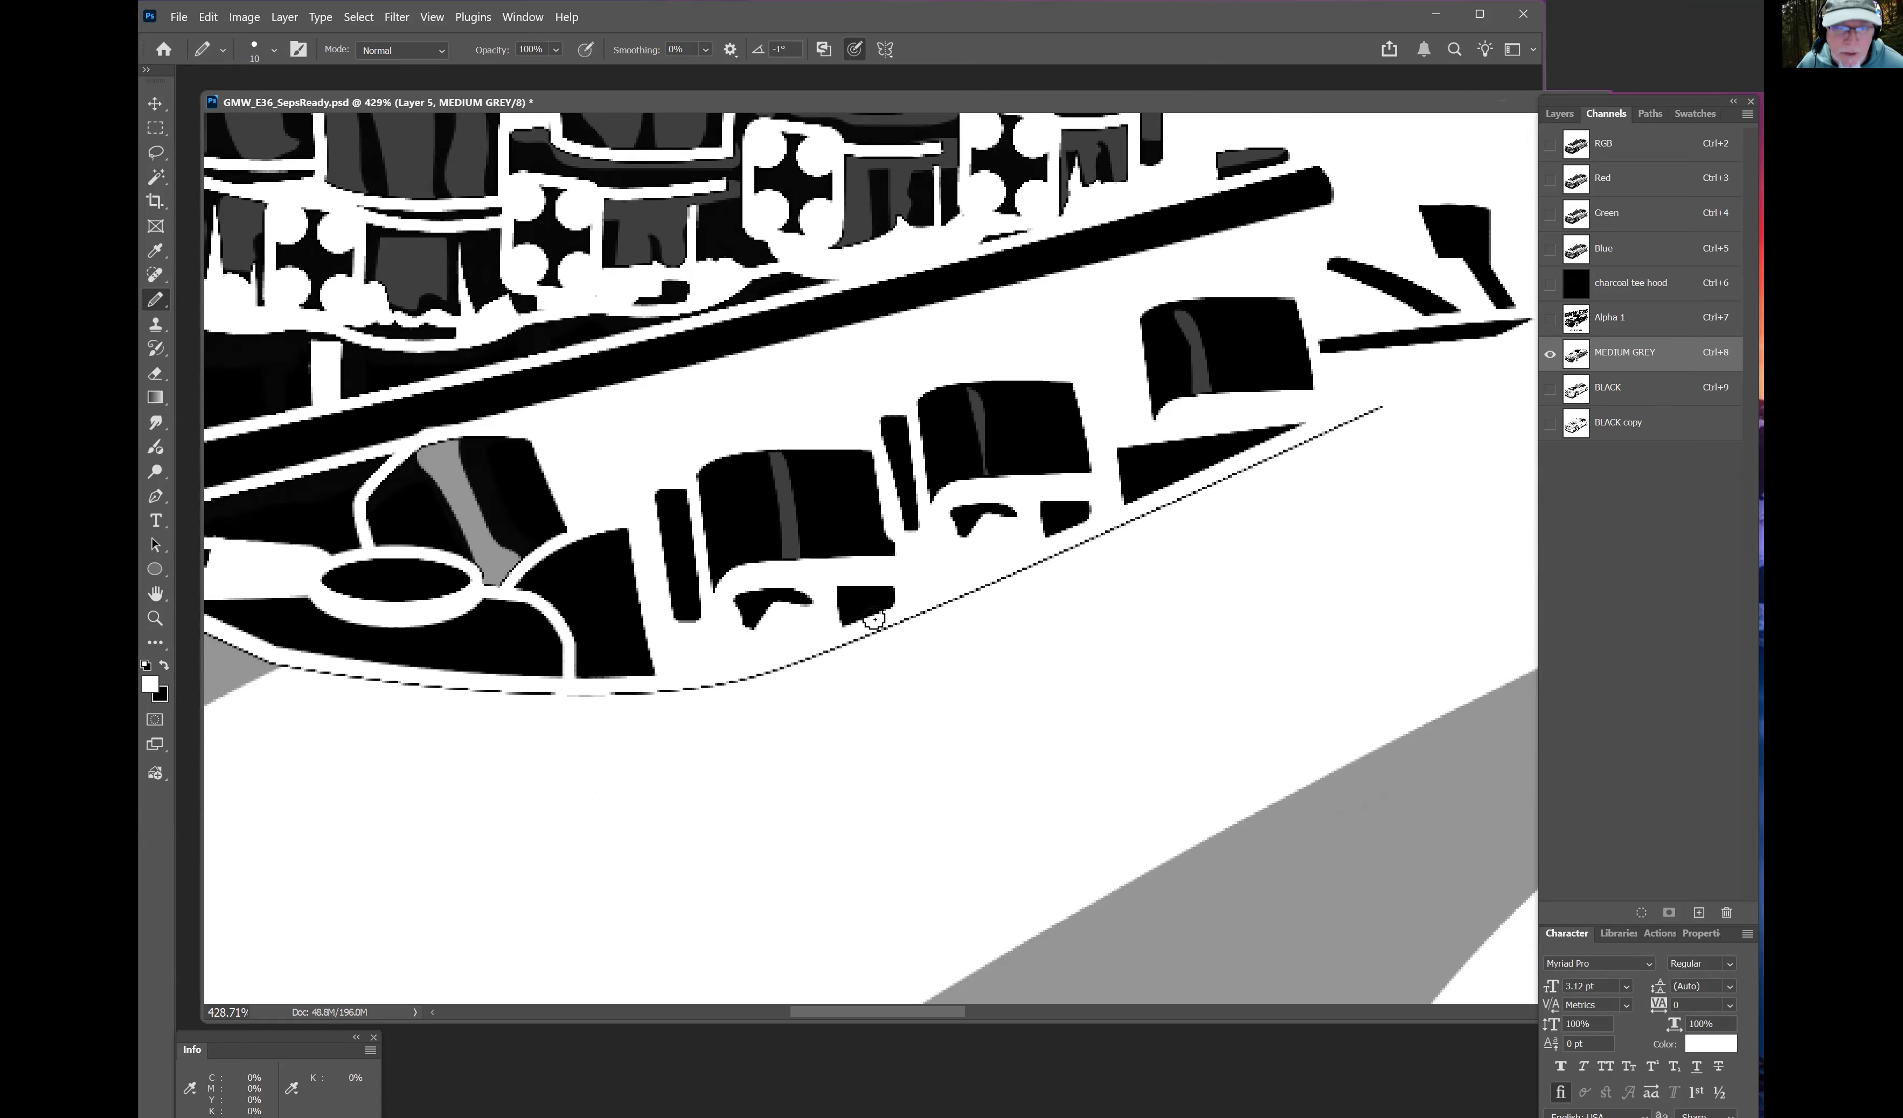
{"action": "left_click", "coordinate": [1383, 408], "text": "shift"}
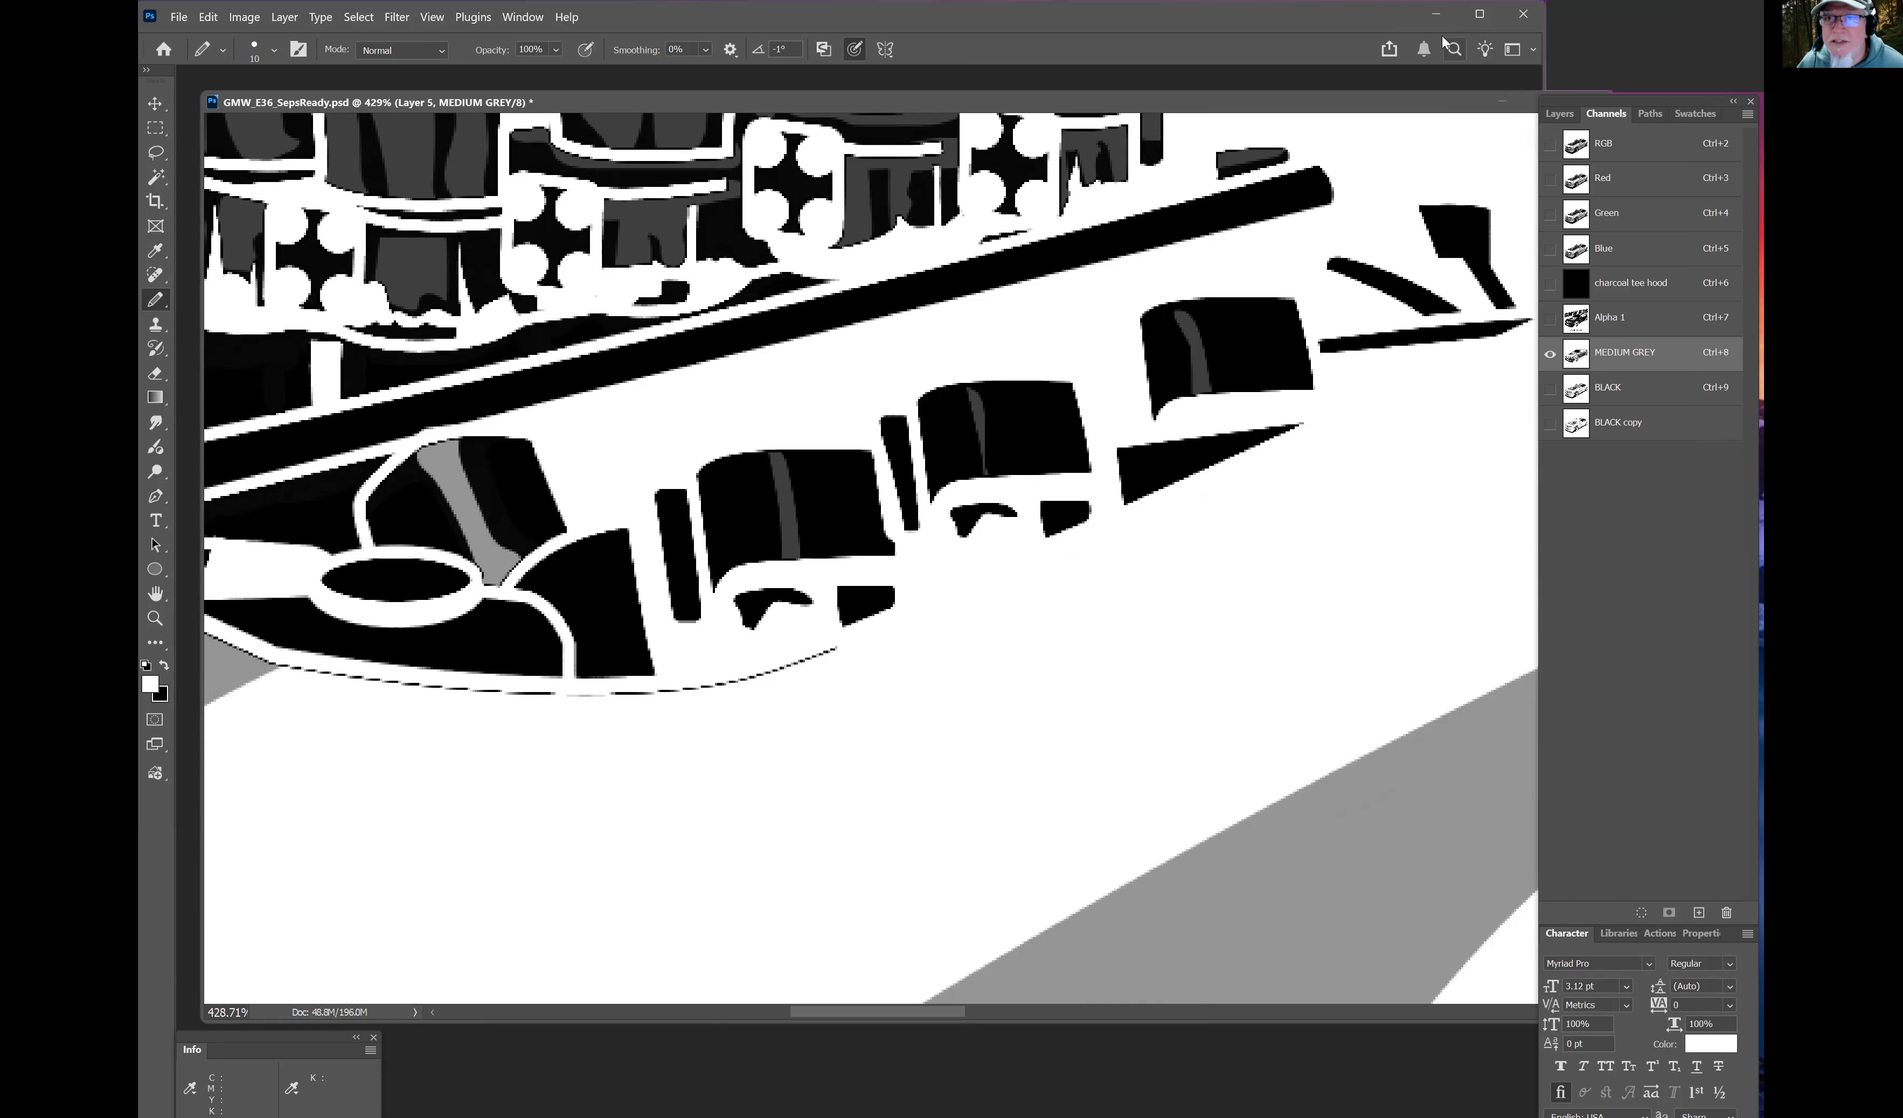